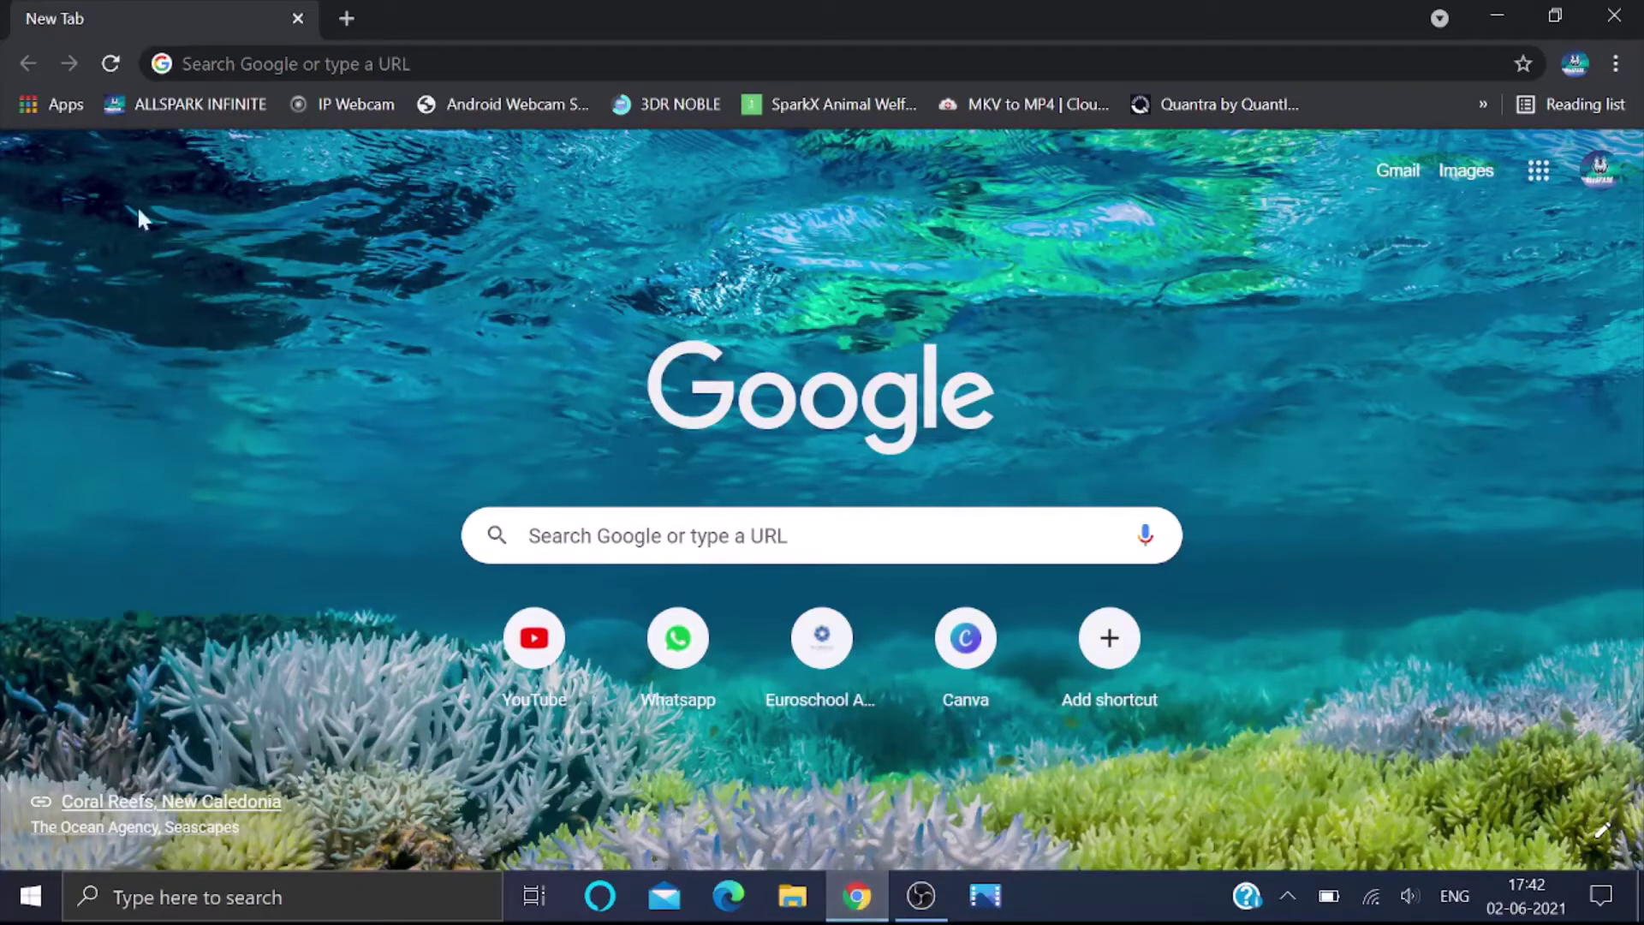
Open the canva.com website in the browser.
{"action": "left_click", "coordinate": [516, 51]}
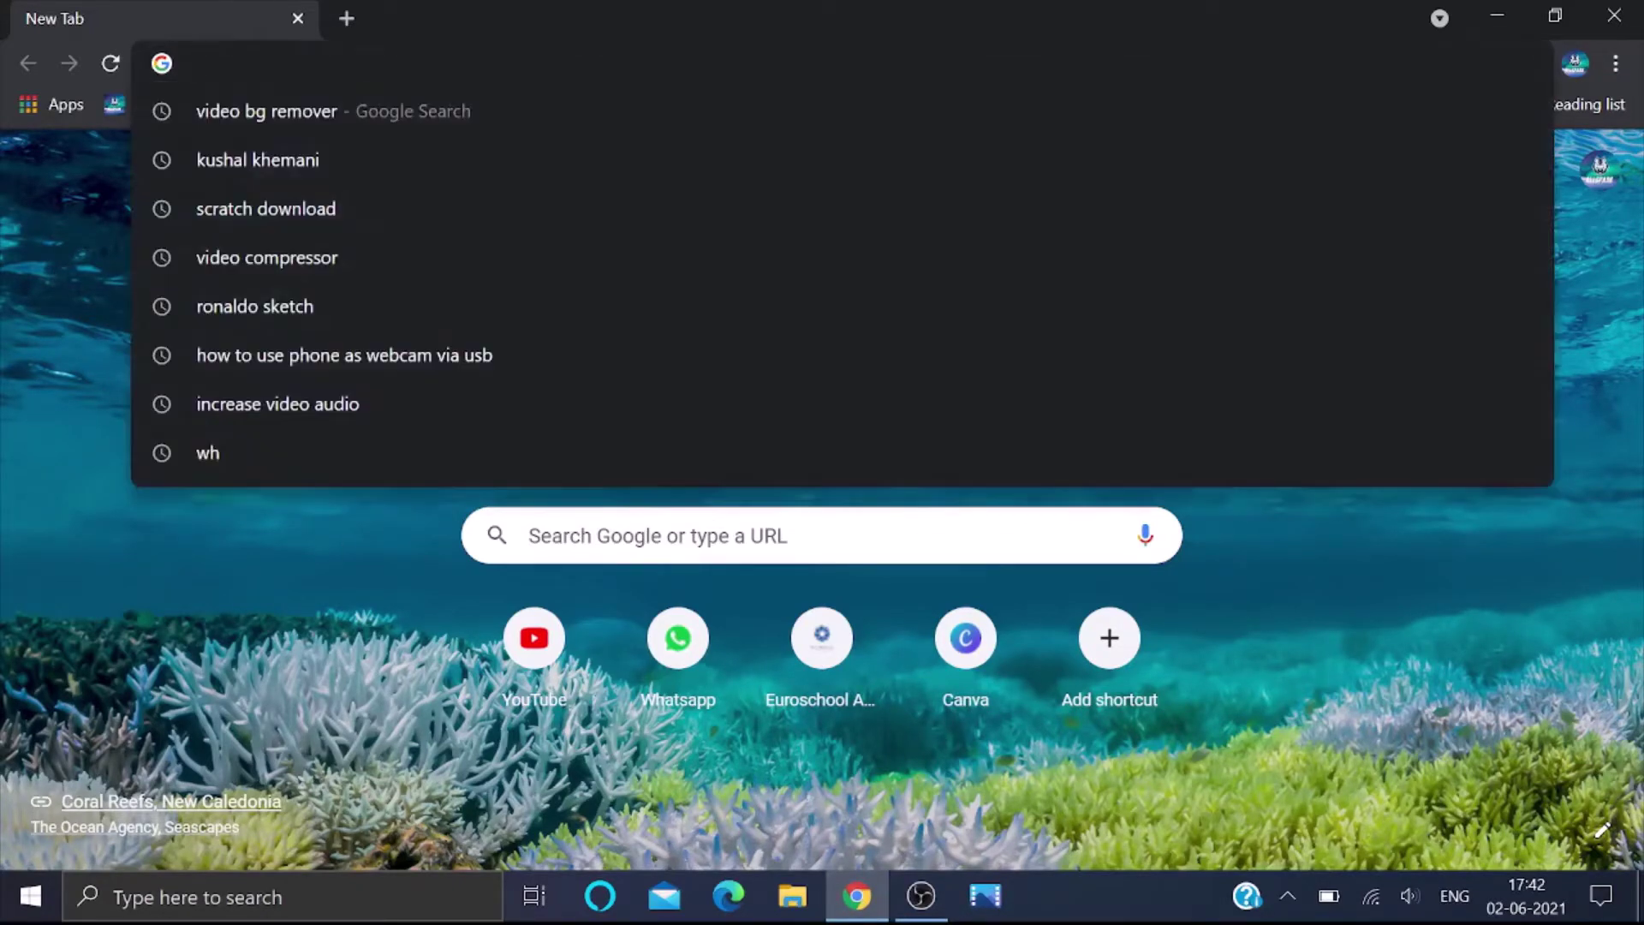
{"action": "type", "text": "canva"}
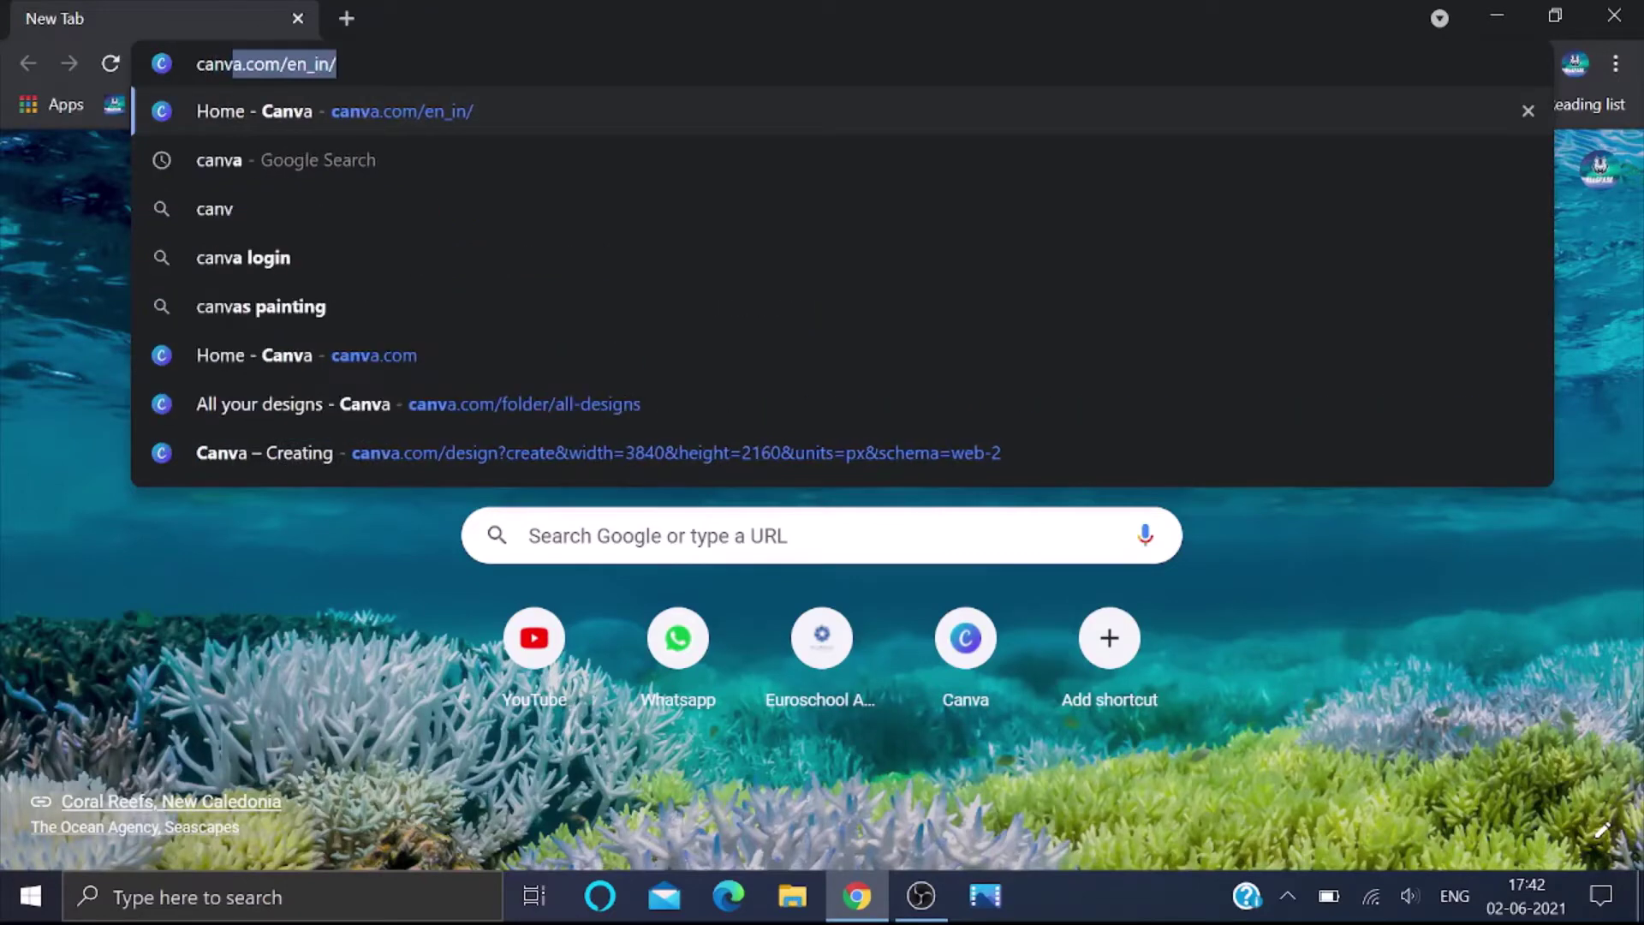
{"action": "type", "text": ".com"}
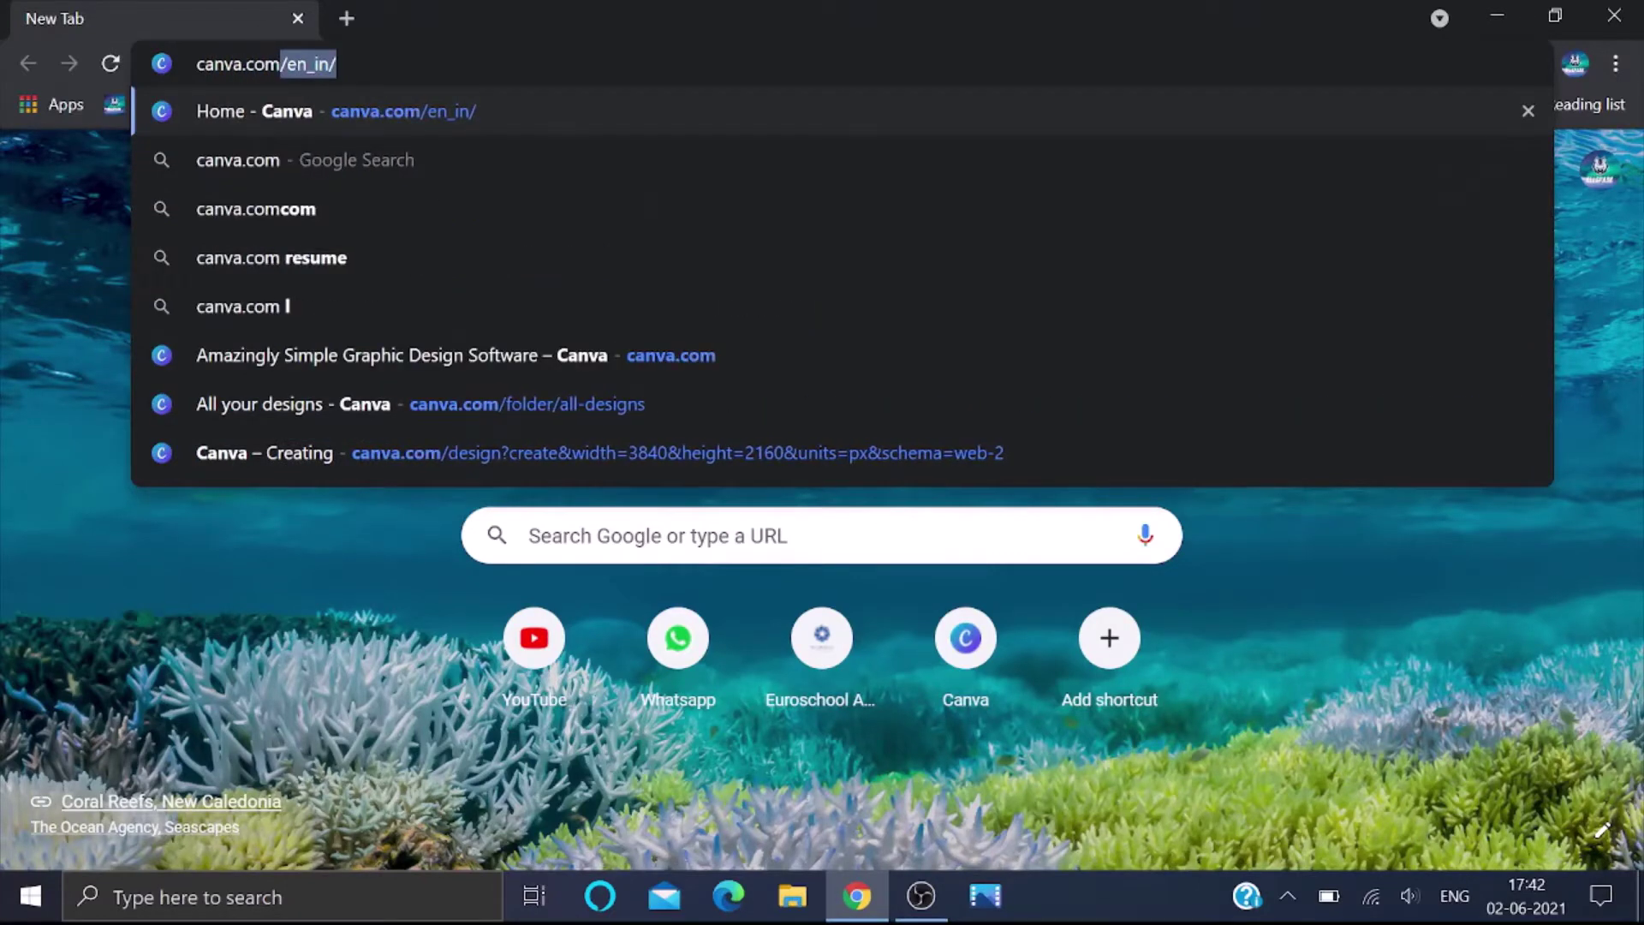
{"action": "key", "text": "Return"}
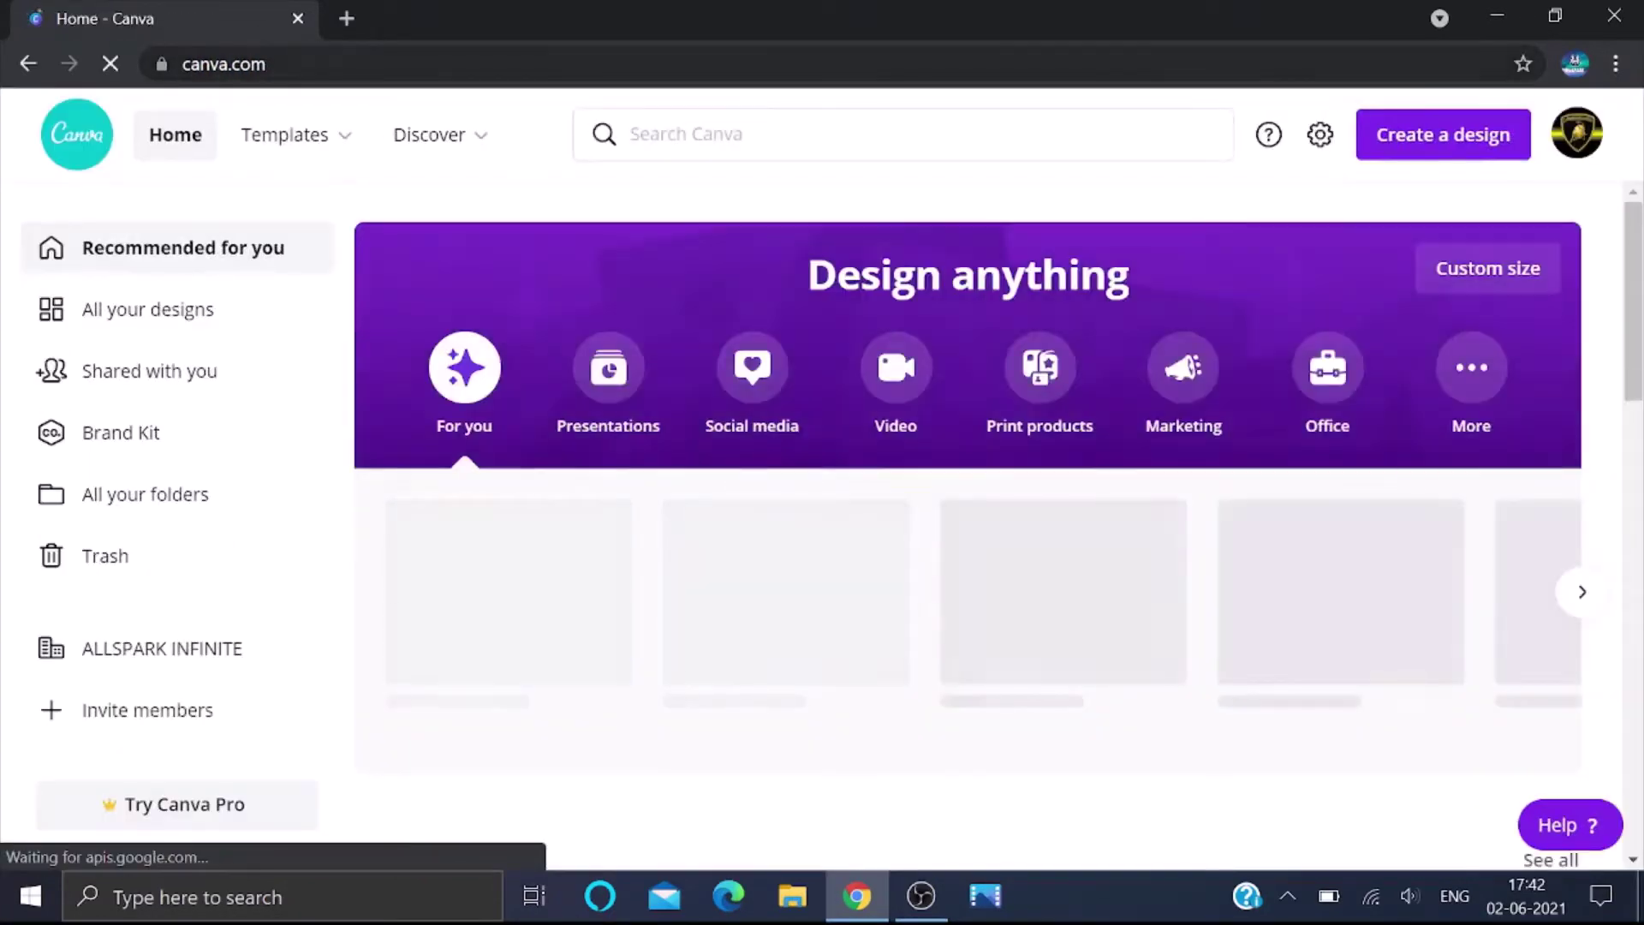
Search Canva for the 42 × 59.4 cm Poster format and create a blank poster from it.
{"action": "scroll", "coordinate": [613, 279], "scroll_direction": "down", "scroll_amount": 8}
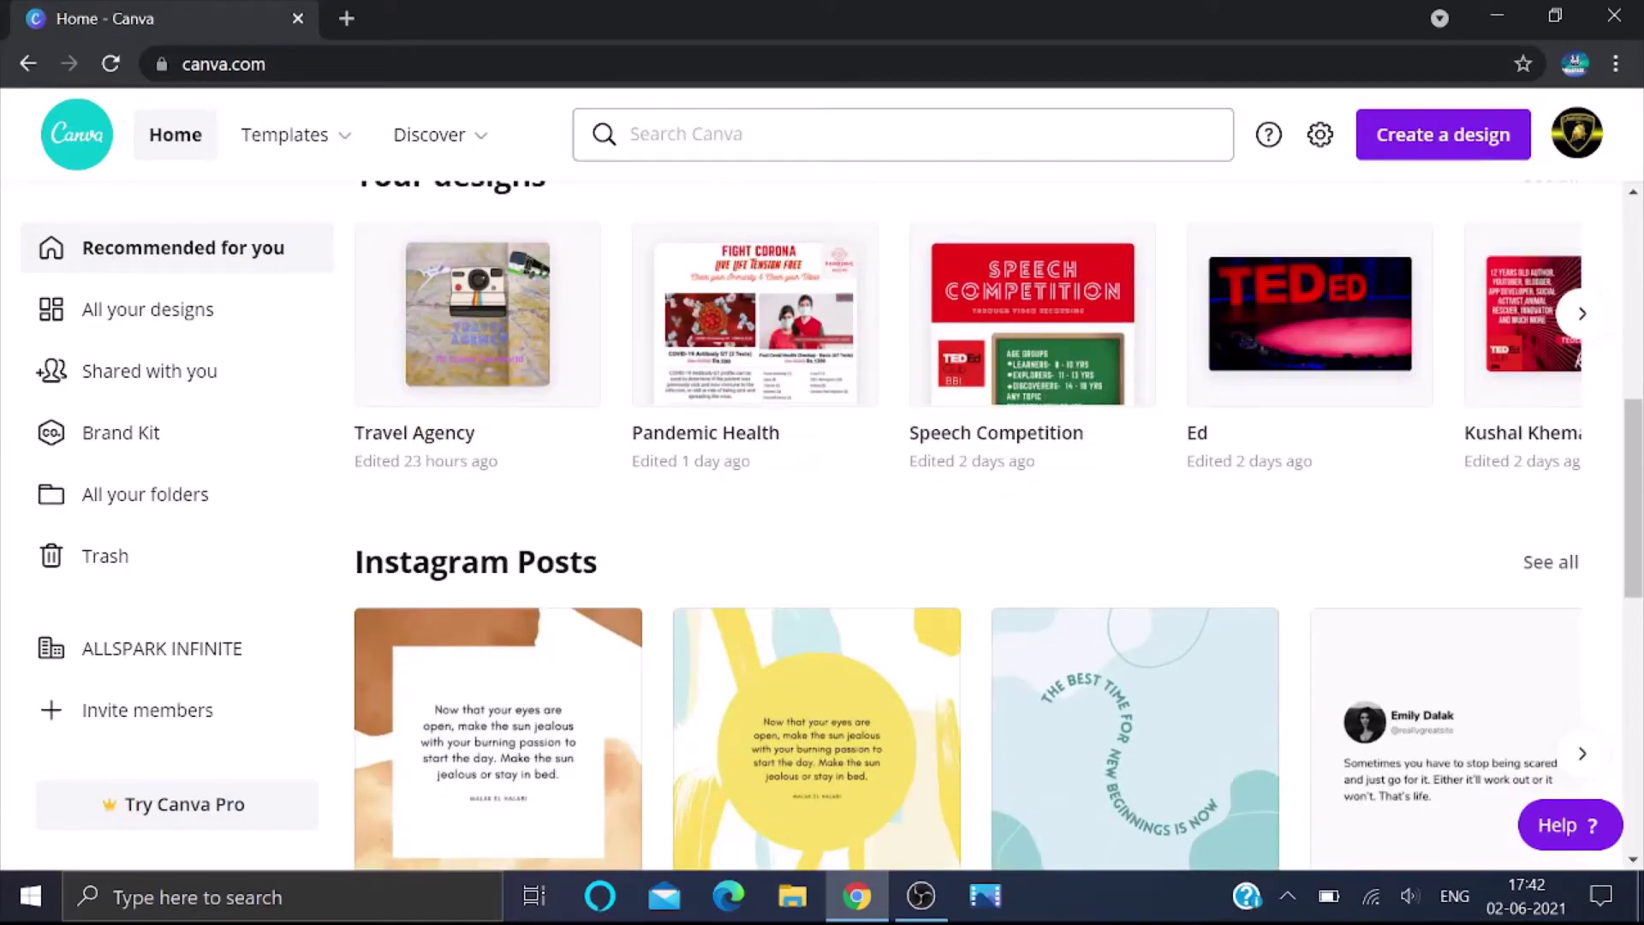
{"action": "left_click", "coordinate": [631, 133]}
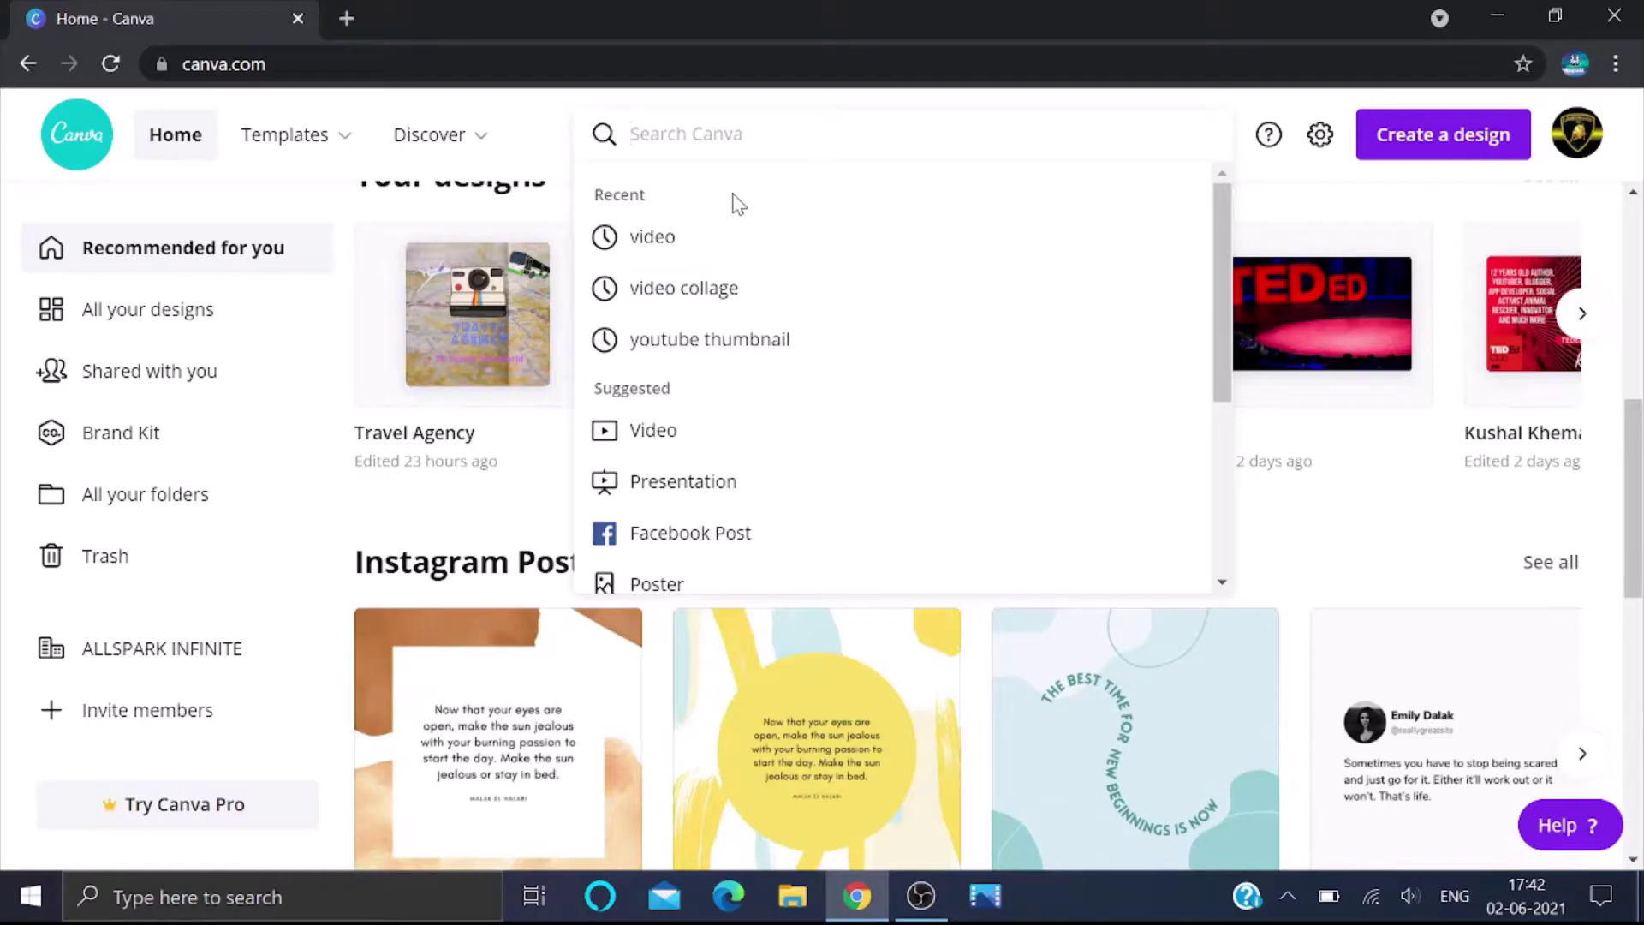
{"action": "type", "text": "poster"}
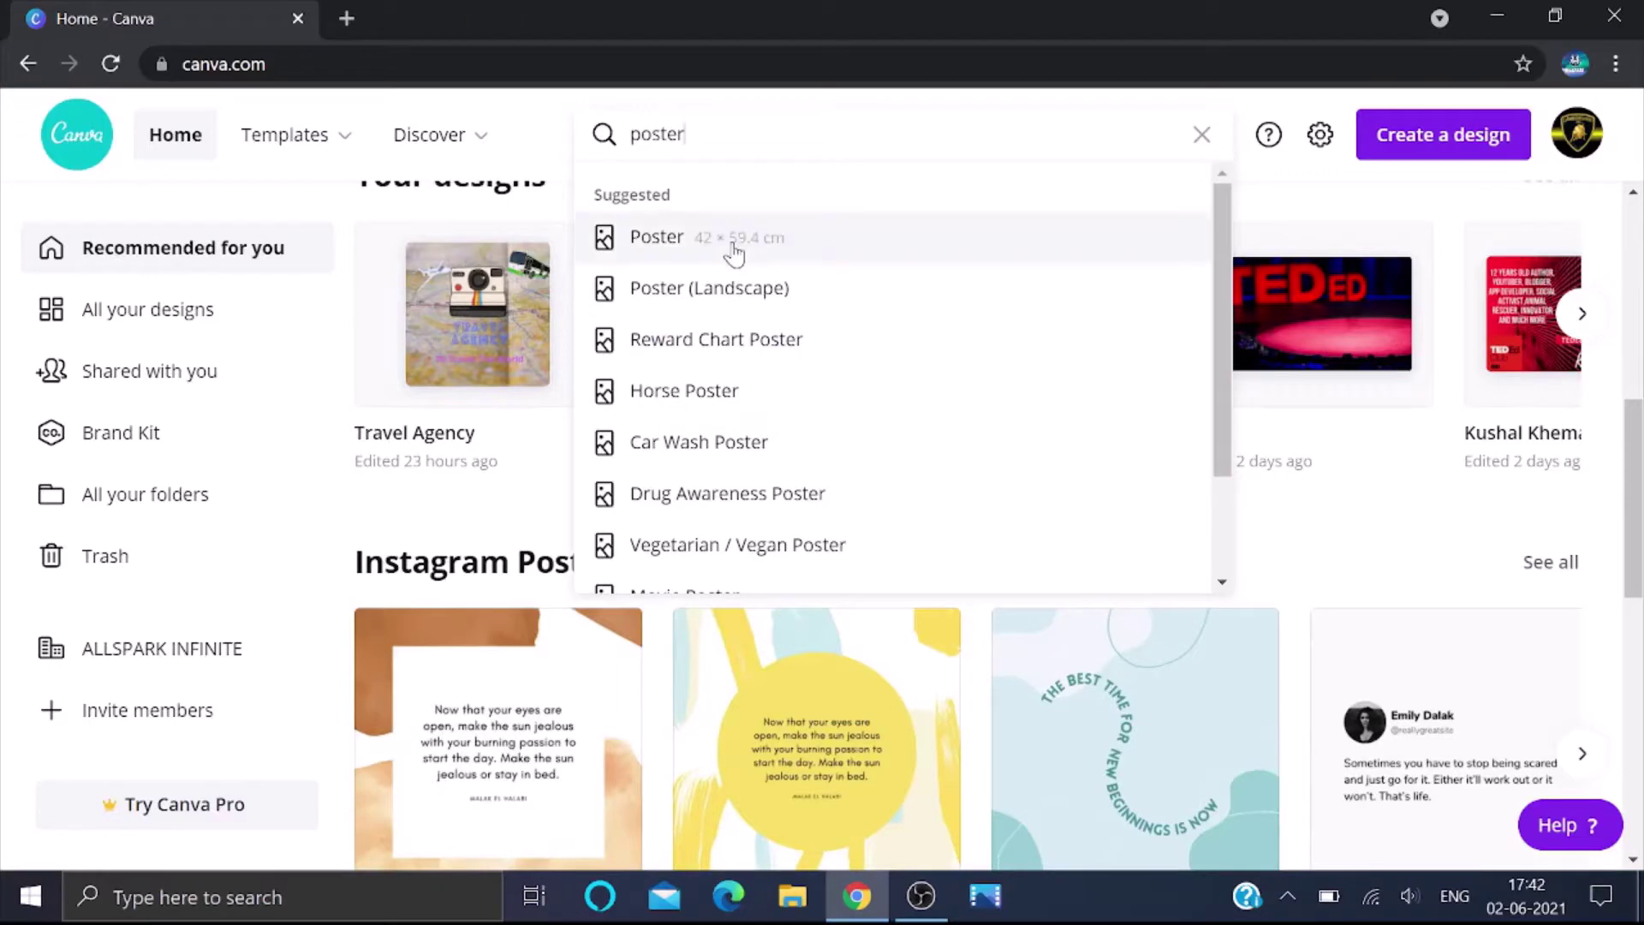
{"action": "left_click", "coordinate": [732, 250]}
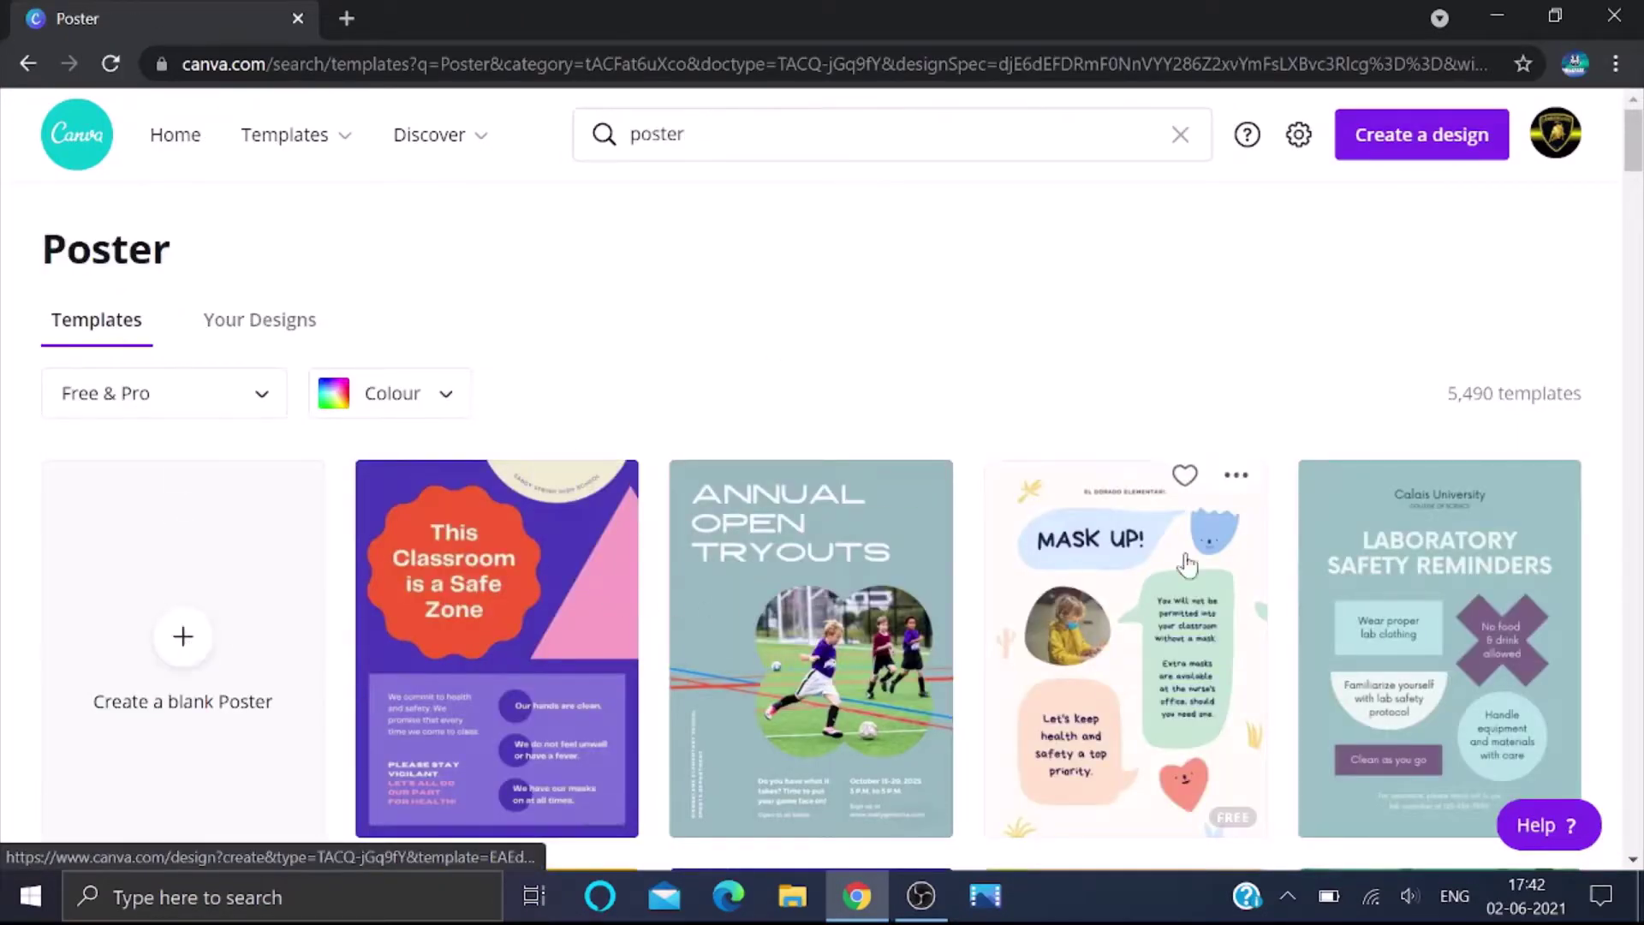
{"action": "scroll", "coordinate": [348, 422], "scroll_direction": "down", "scroll_amount": 4}
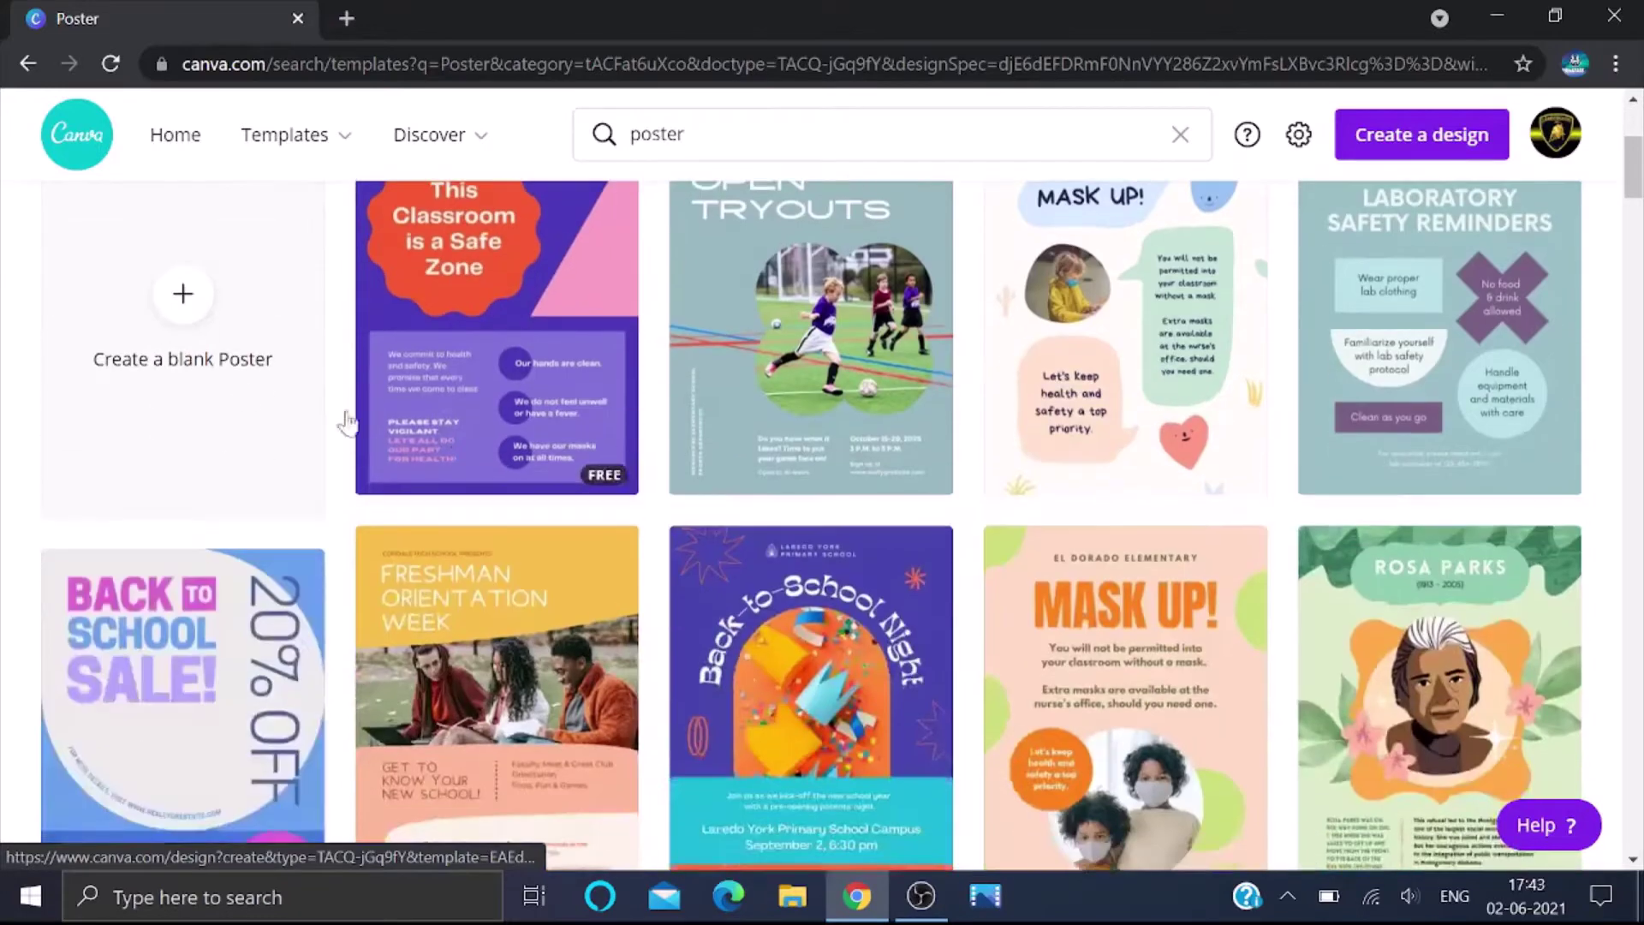
{"action": "left_click", "coordinate": [163, 299]}
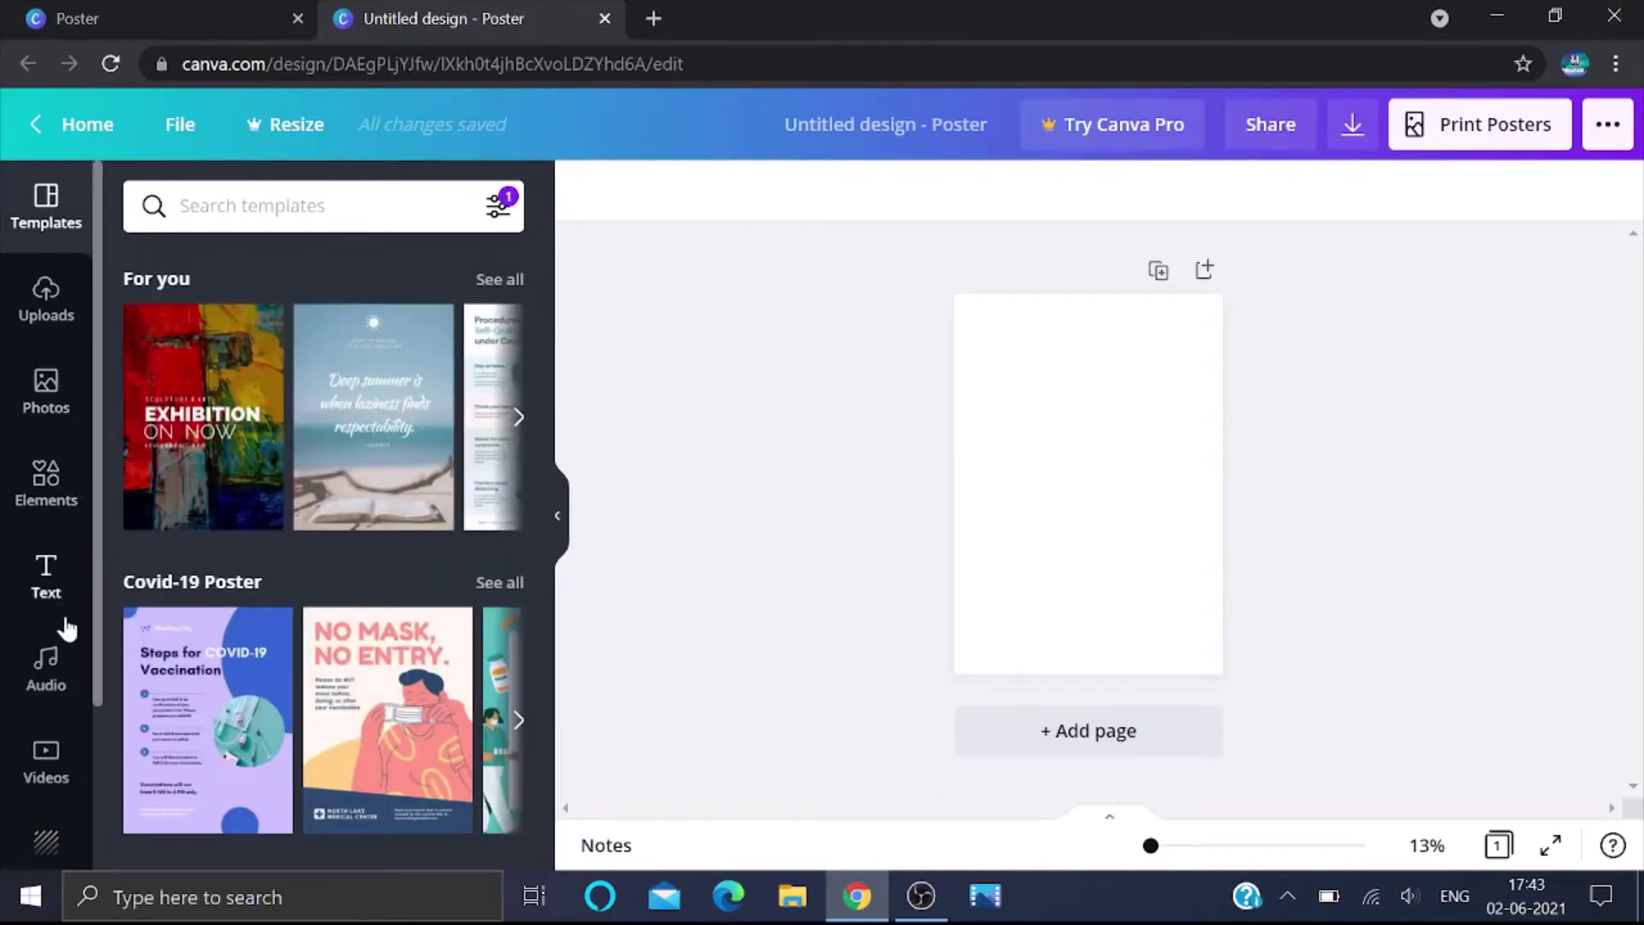
Add two square shapes to the blank poster, one near the page's top and one in its lower half.
{"action": "left_click", "coordinate": [46, 510]}
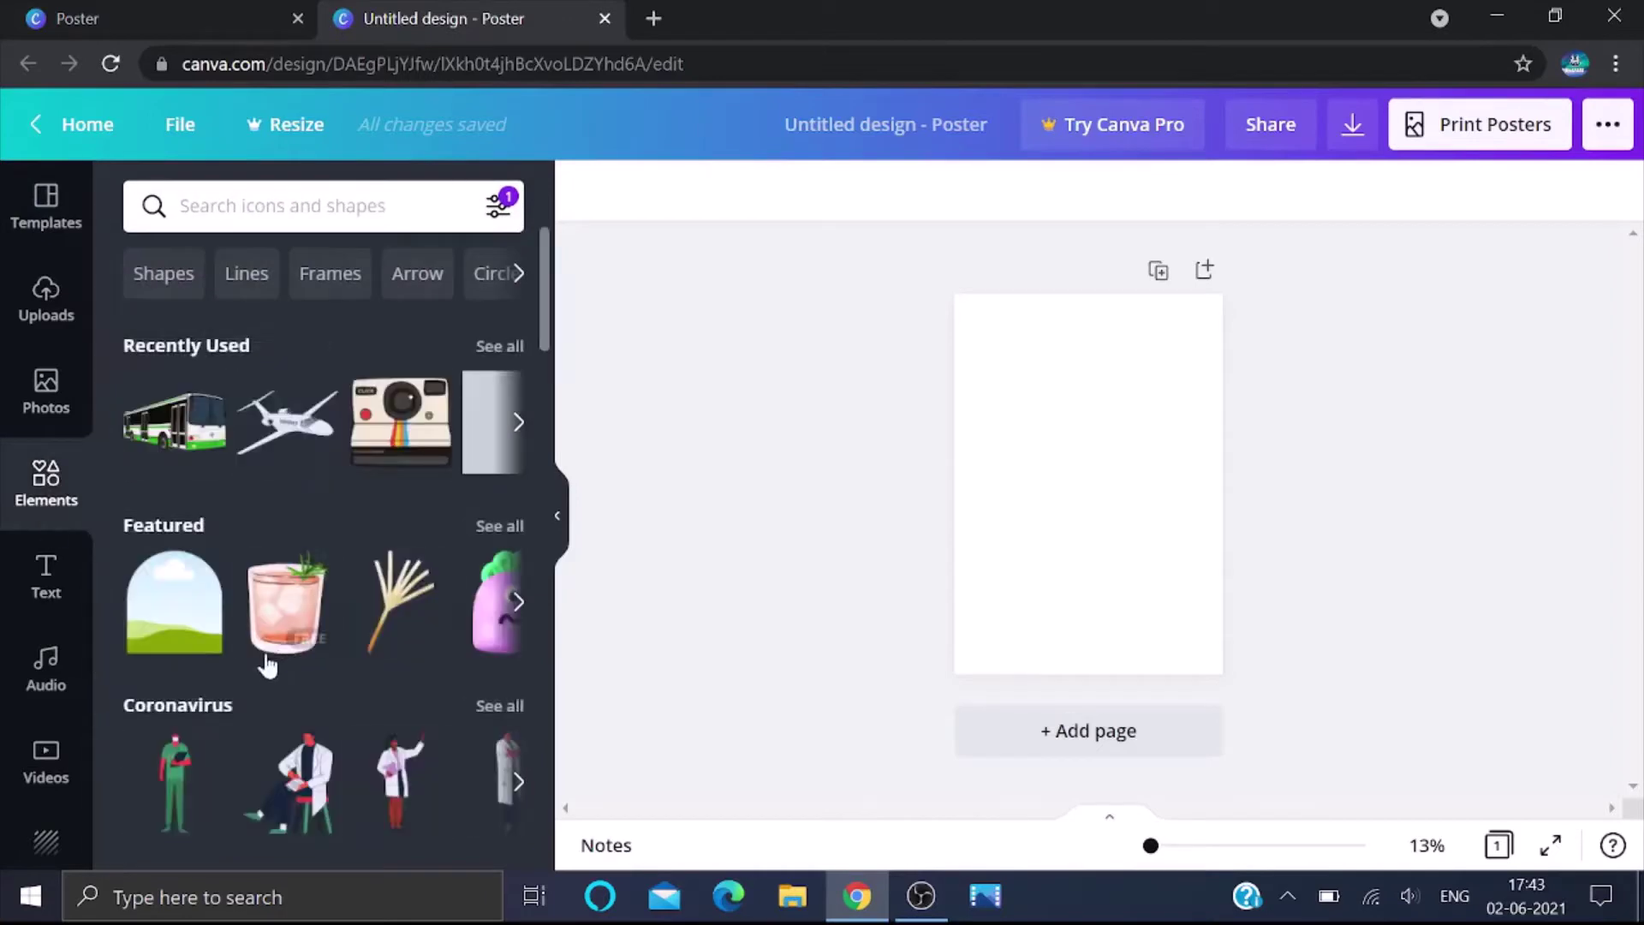
{"action": "scroll", "coordinate": [245, 699], "scroll_direction": "down", "scroll_amount": 4}
{"action": "left_click", "coordinate": [317, 591]}
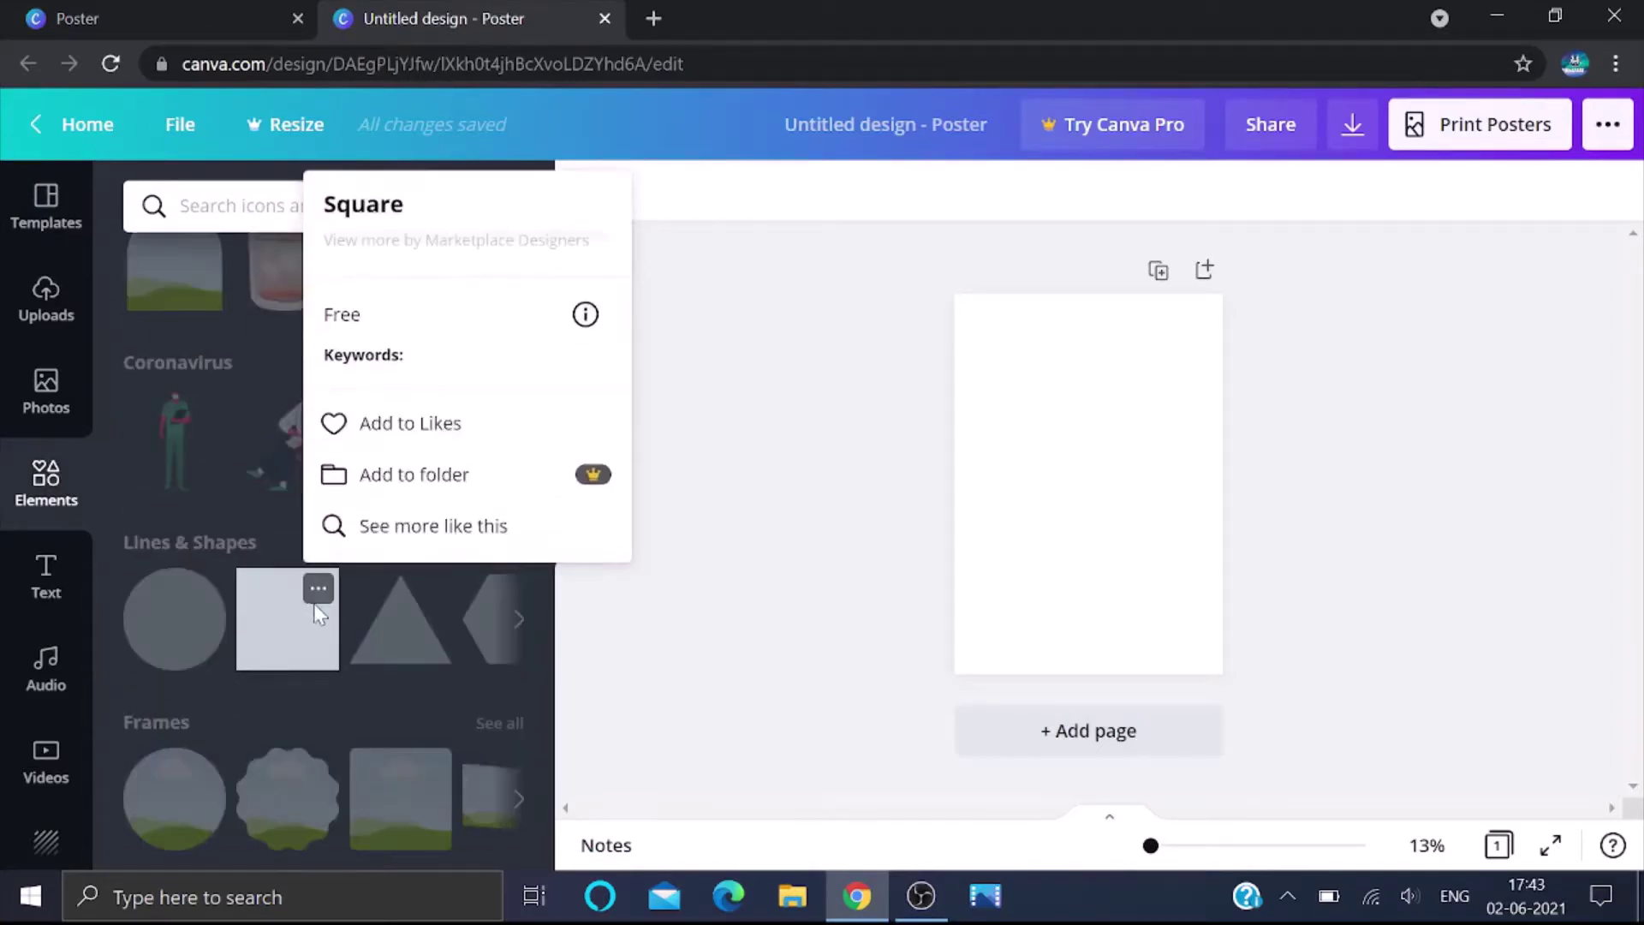
{"action": "left_click_drag", "start_coordinate": [248, 644], "coordinate": [1019, 341]}
{"action": "left_click_drag", "start_coordinate": [592, 666], "coordinate": [1114, 582]}
Stretch the upper square across the full page width and shorten it into a header band.
{"action": "left_click", "coordinate": [1031, 345]}
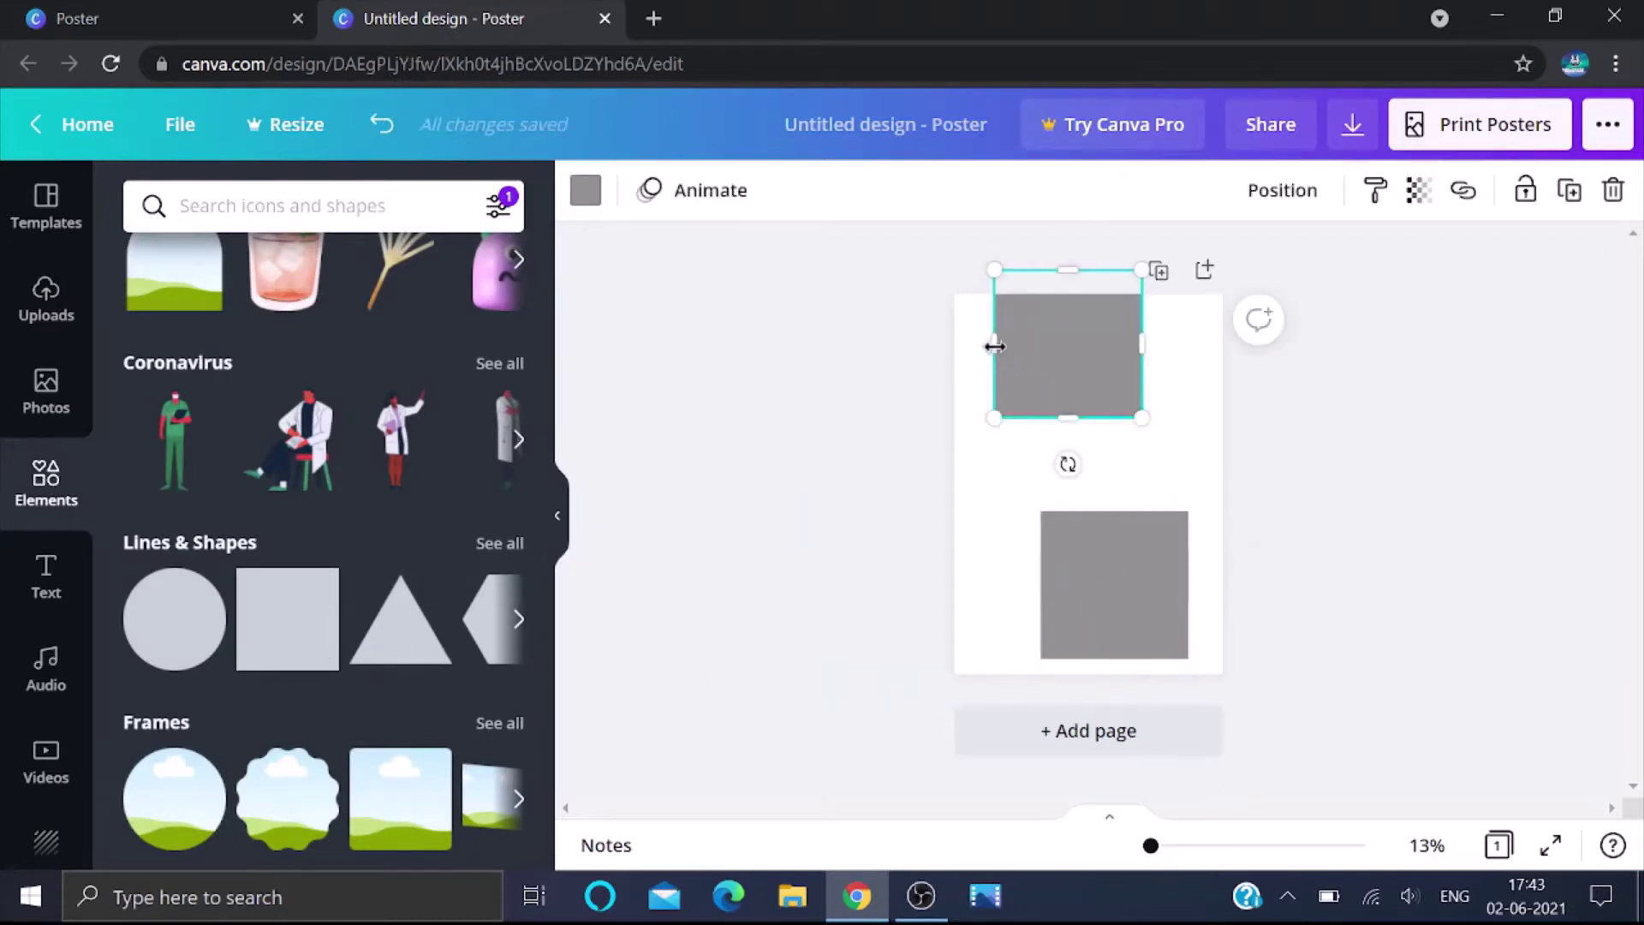
{"action": "left_click_drag", "start_coordinate": [993, 343], "coordinate": [943, 347]}
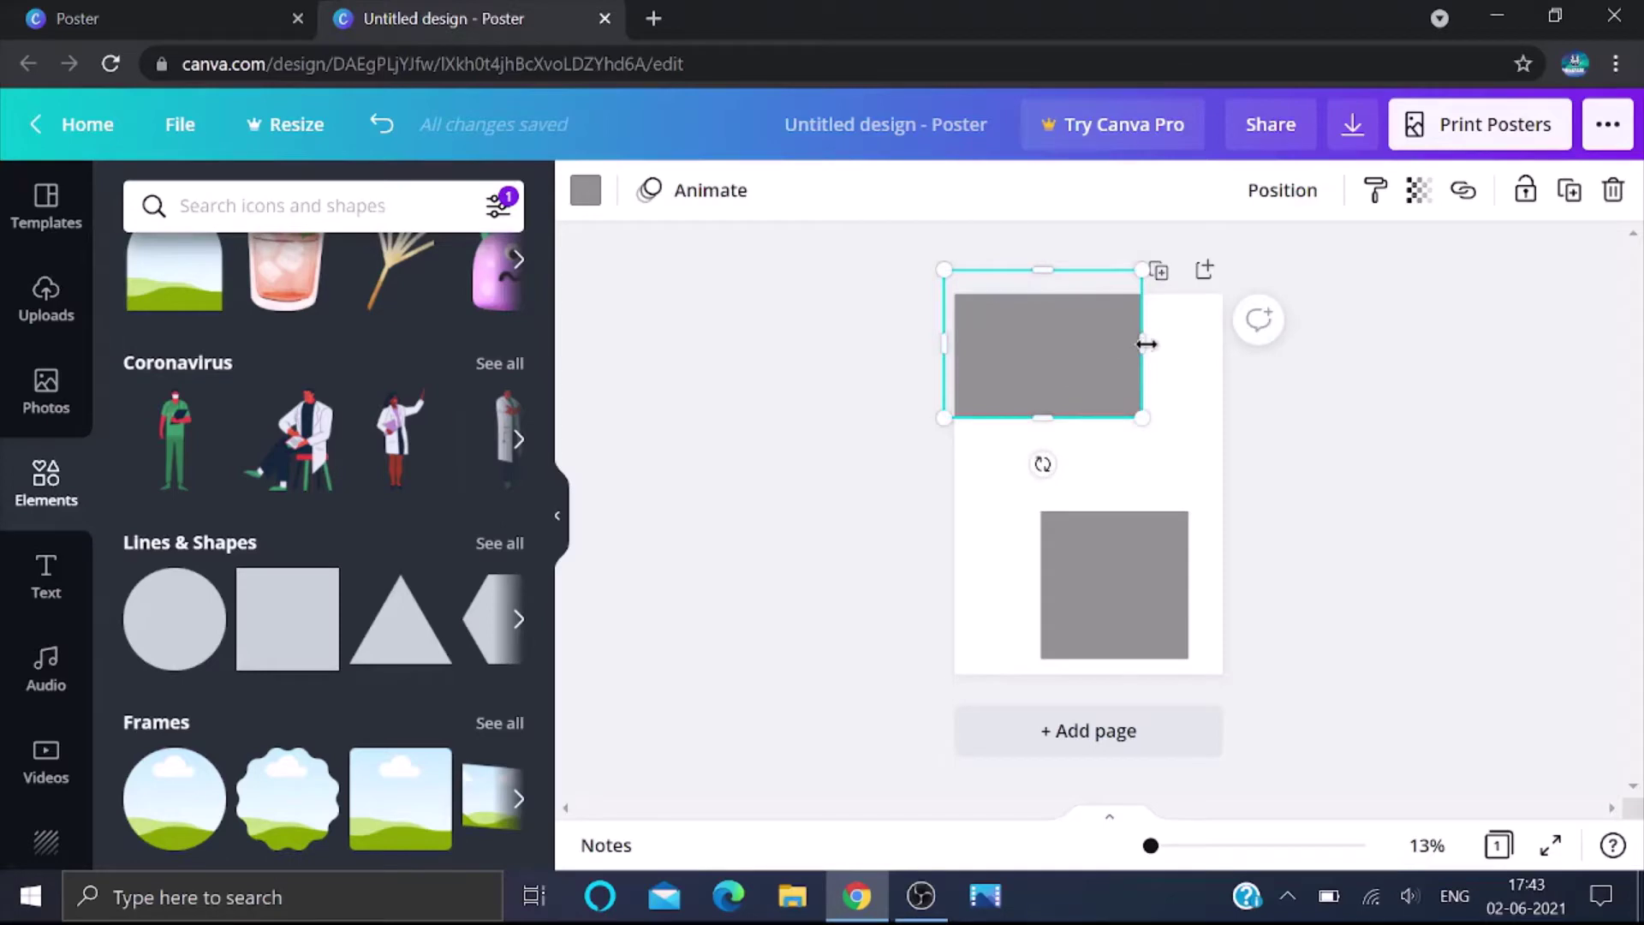
{"action": "left_click_drag", "start_coordinate": [1146, 344], "coordinate": [1238, 354]}
{"action": "left_click_drag", "start_coordinate": [1089, 418], "coordinate": [1108, 384]}
Turn the lower square into a shallow footer band 42 cm wide along the page's bottom edge.
{"action": "left_click", "coordinate": [1127, 552]}
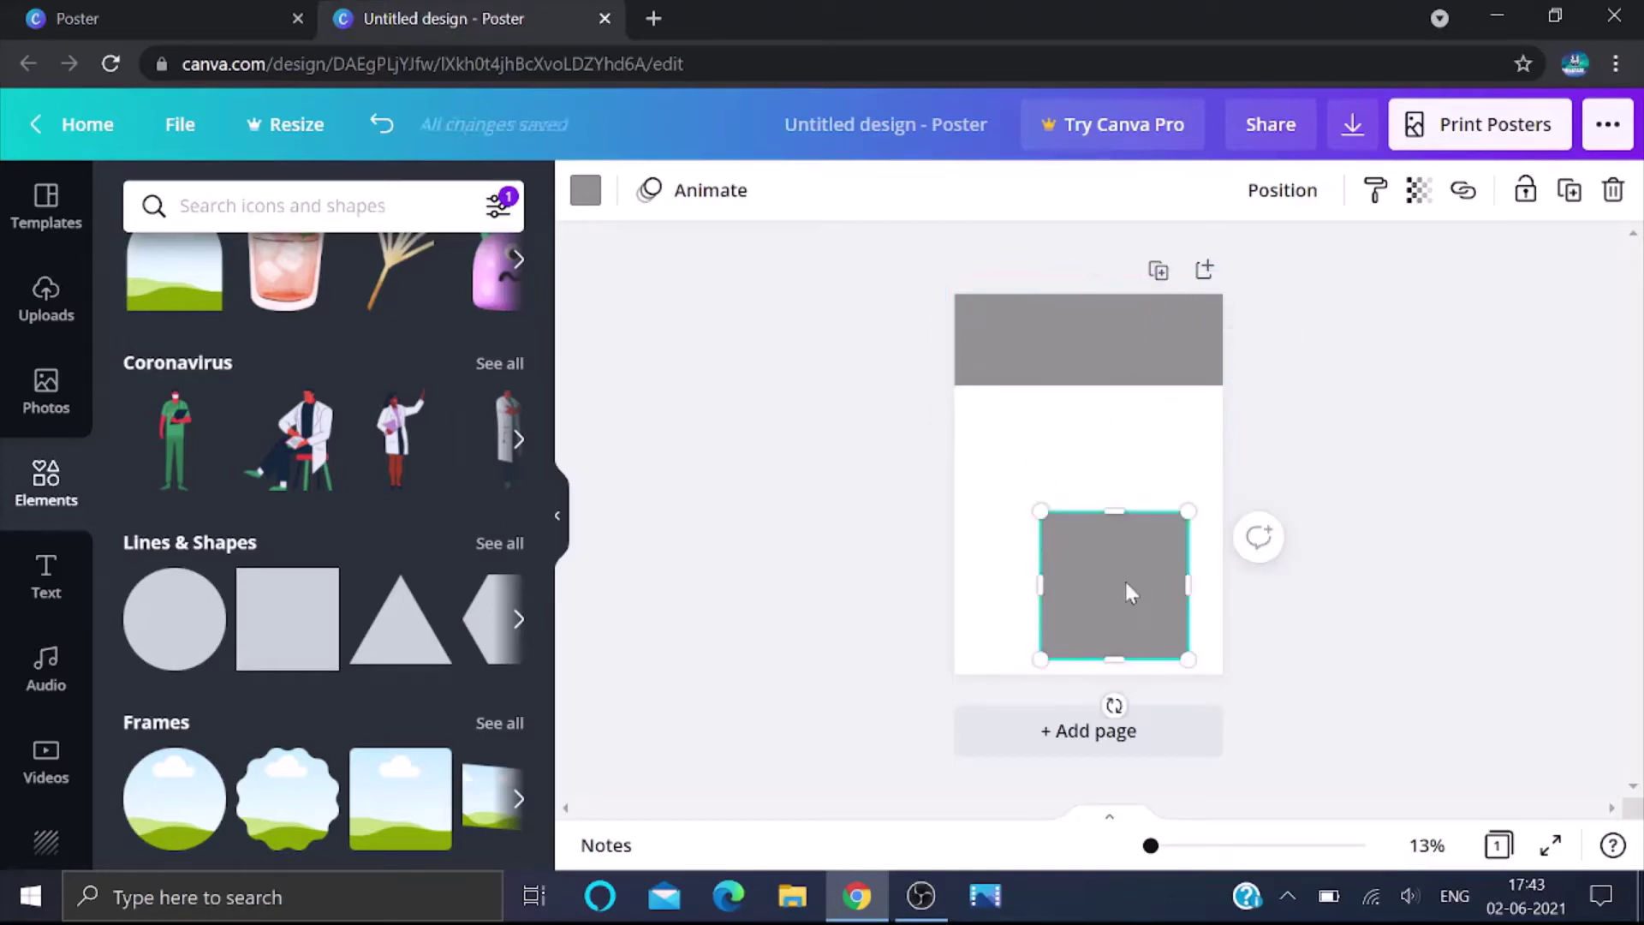
{"action": "left_click_drag", "start_coordinate": [1130, 591], "coordinate": [1222, 613]}
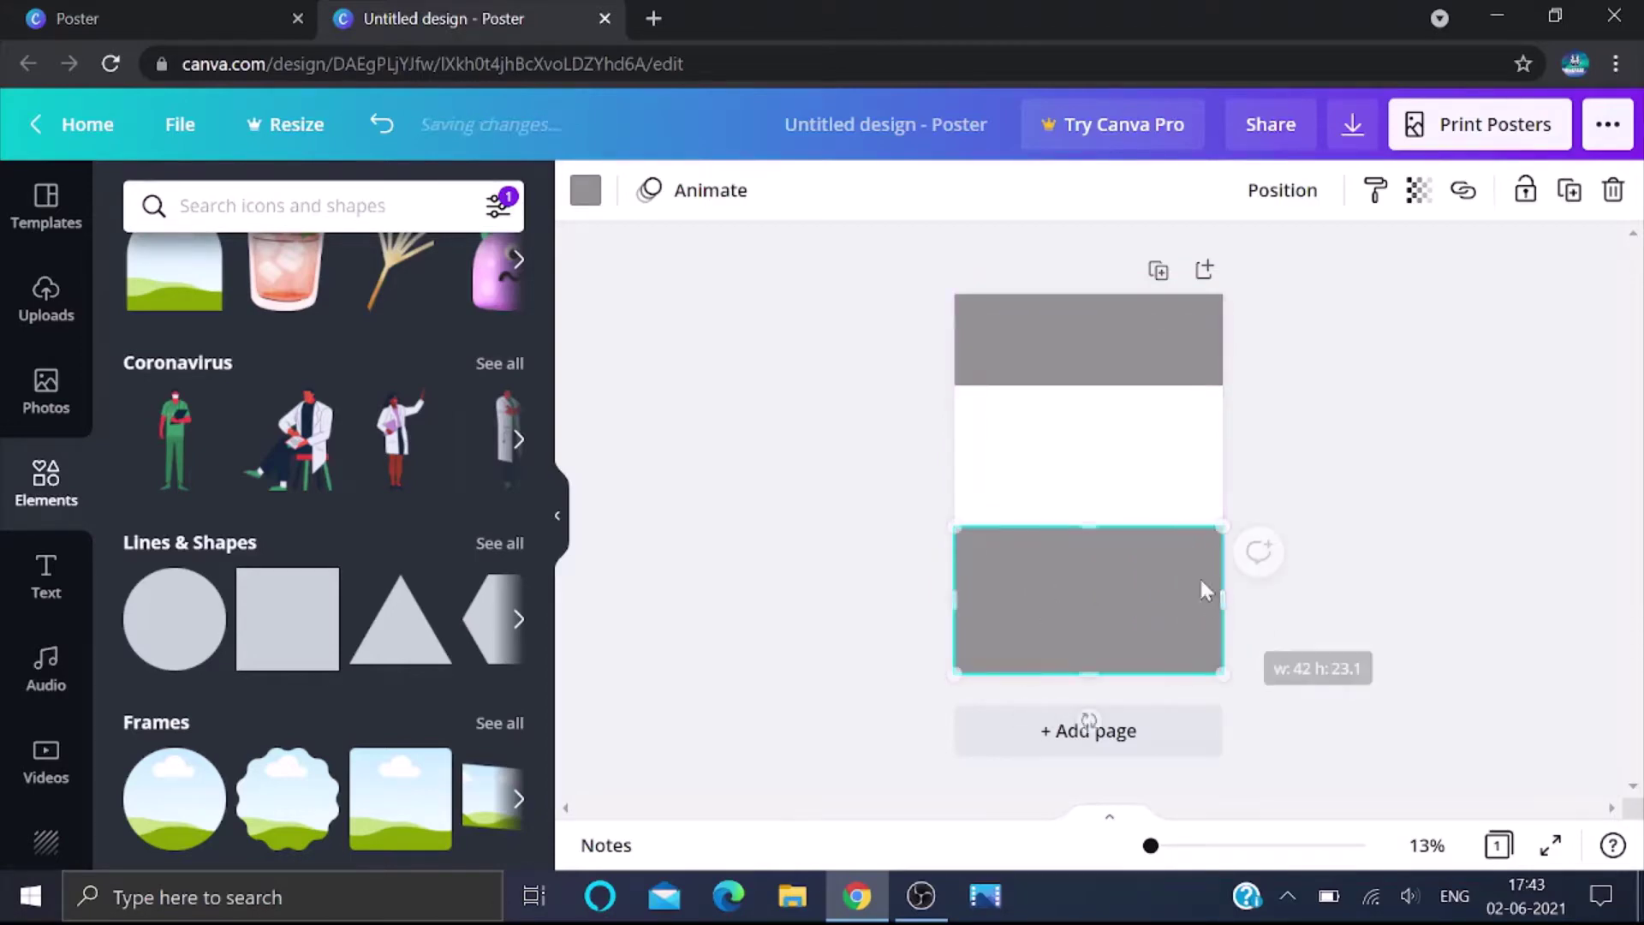
{"action": "left_click_drag", "start_coordinate": [1092, 524], "coordinate": [1088, 605]}
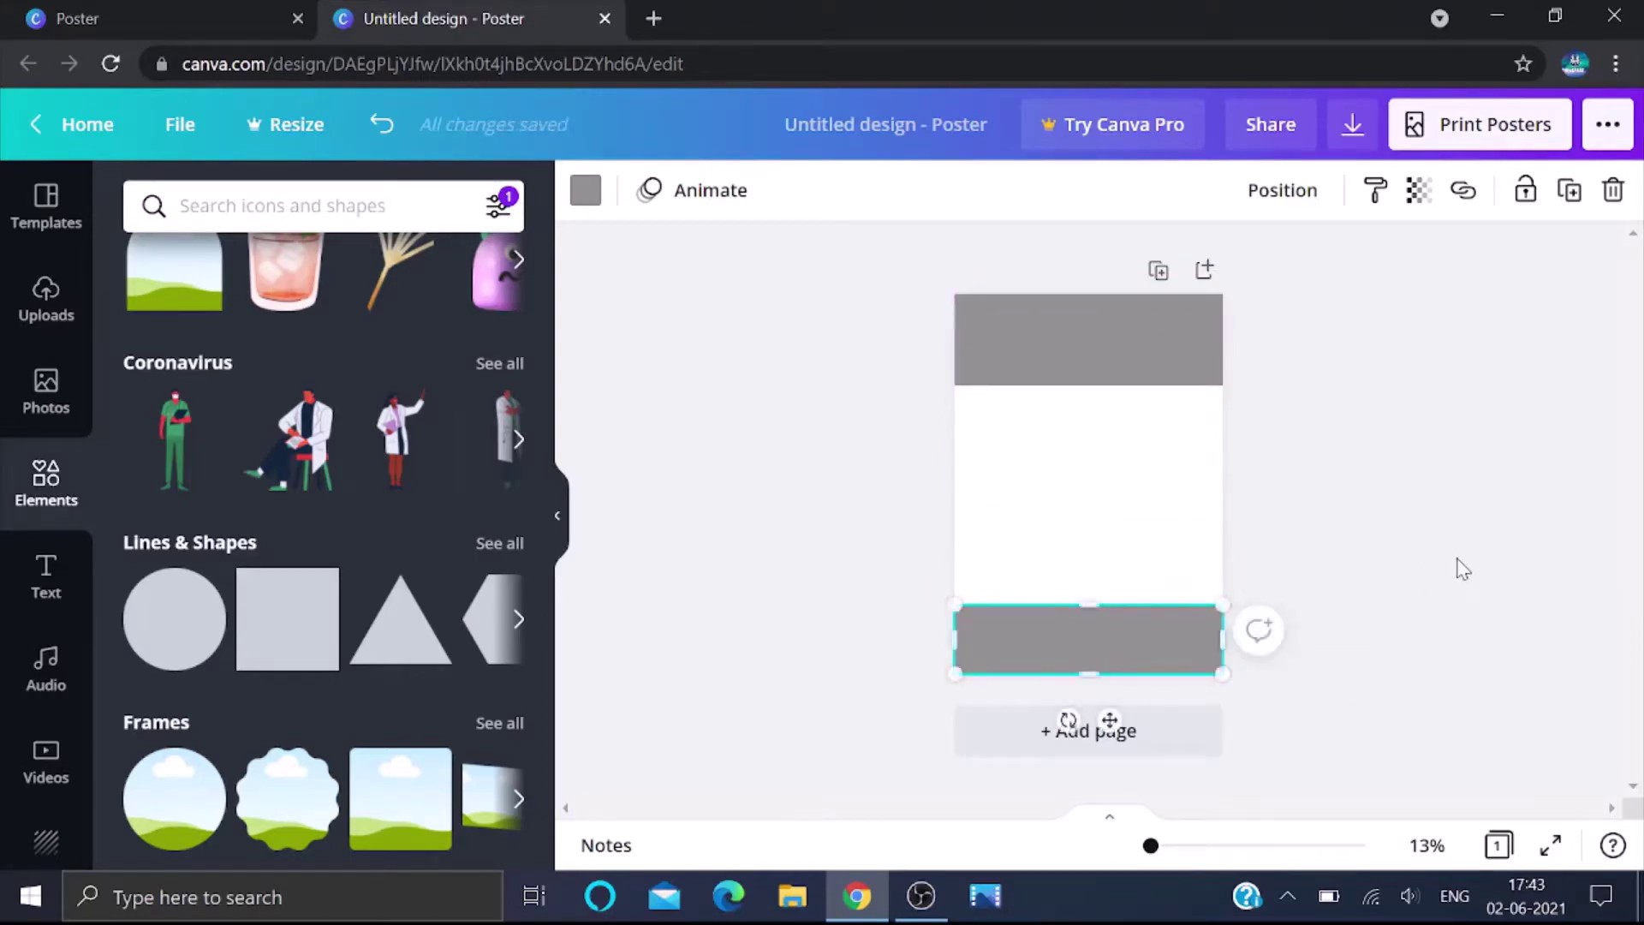
{"action": "left_click", "coordinate": [1456, 565]}
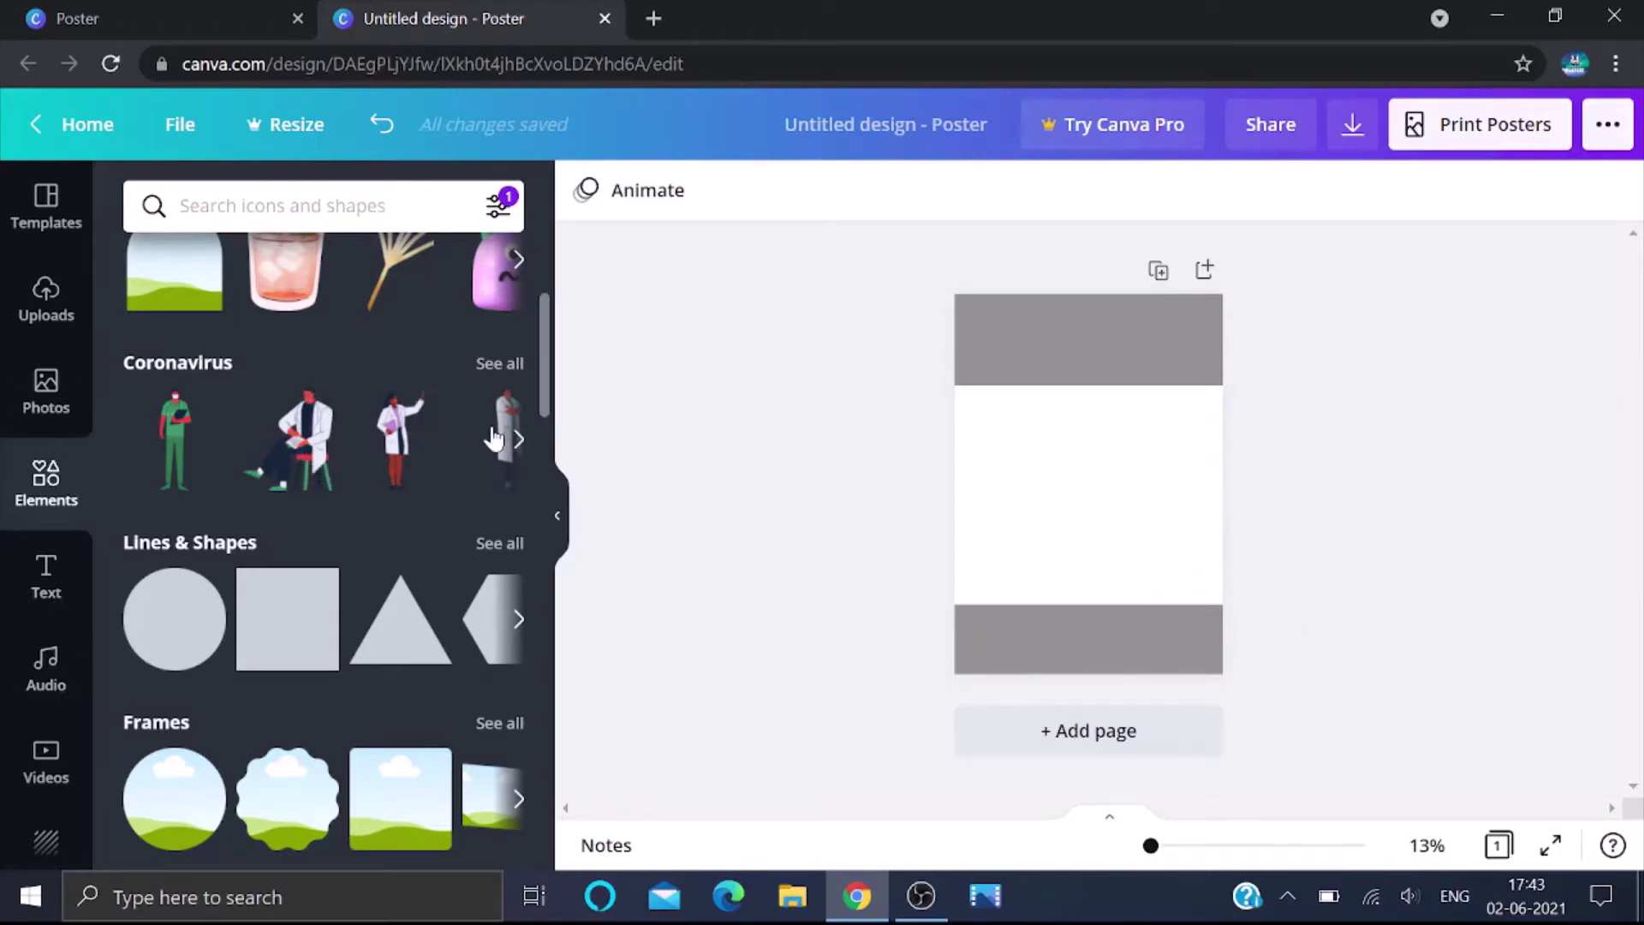
Look through the element library's categories for graphics suitable for the poster.
{"action": "scroll", "coordinate": [493, 438], "scroll_direction": "up", "scroll_amount": 4}
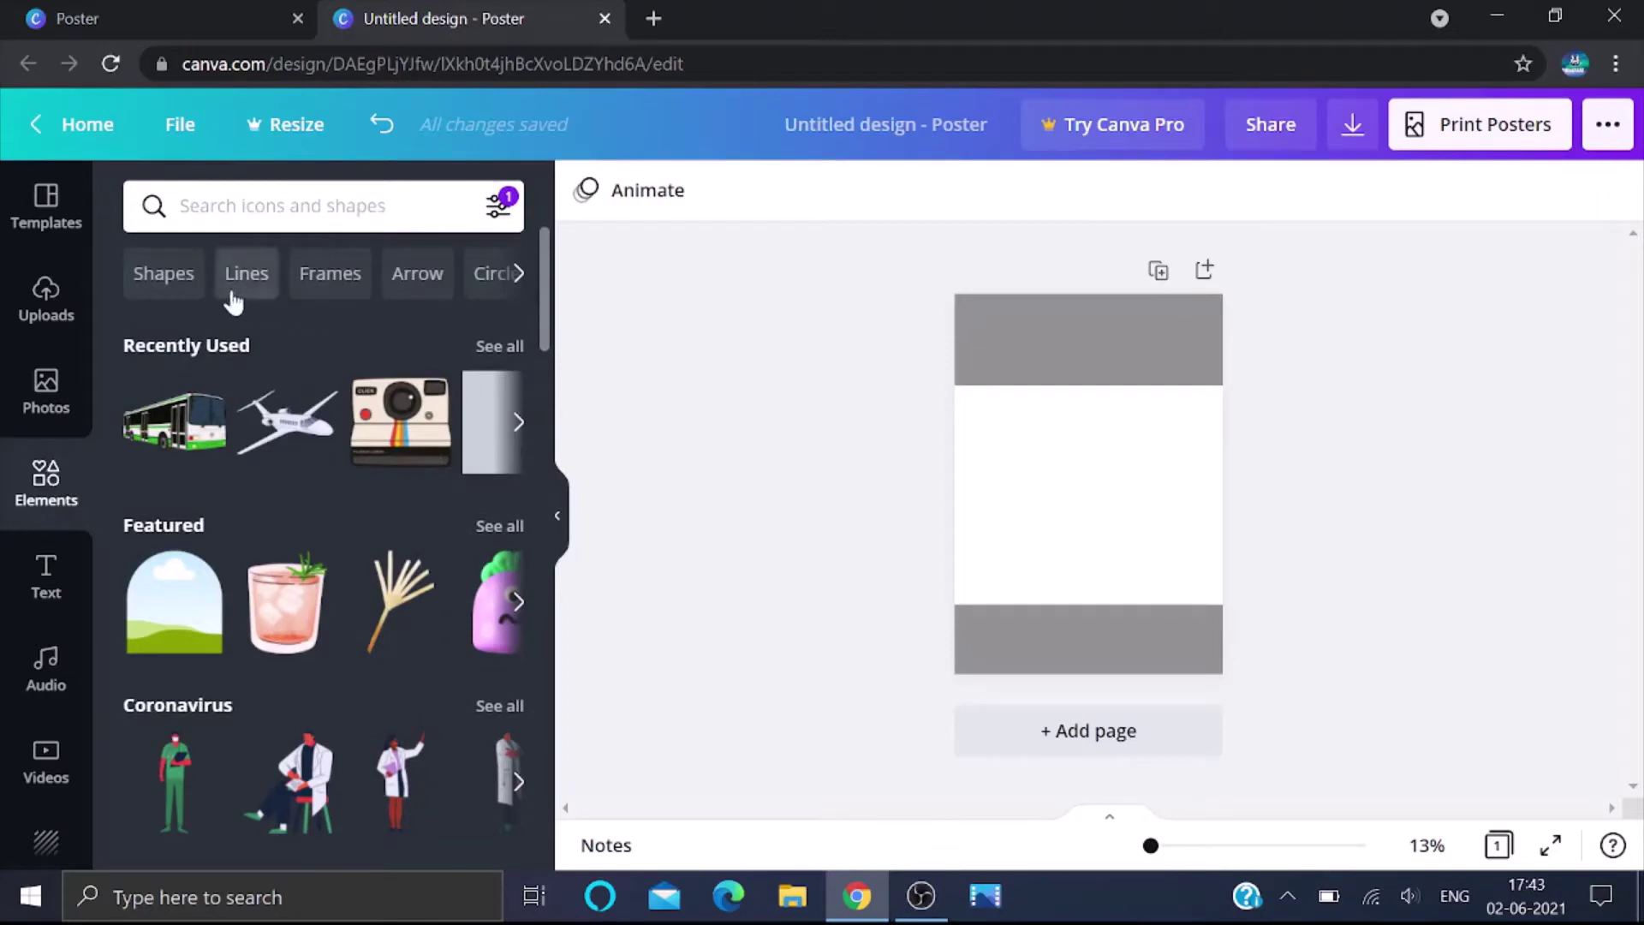
{"action": "left_click", "coordinate": [282, 205]}
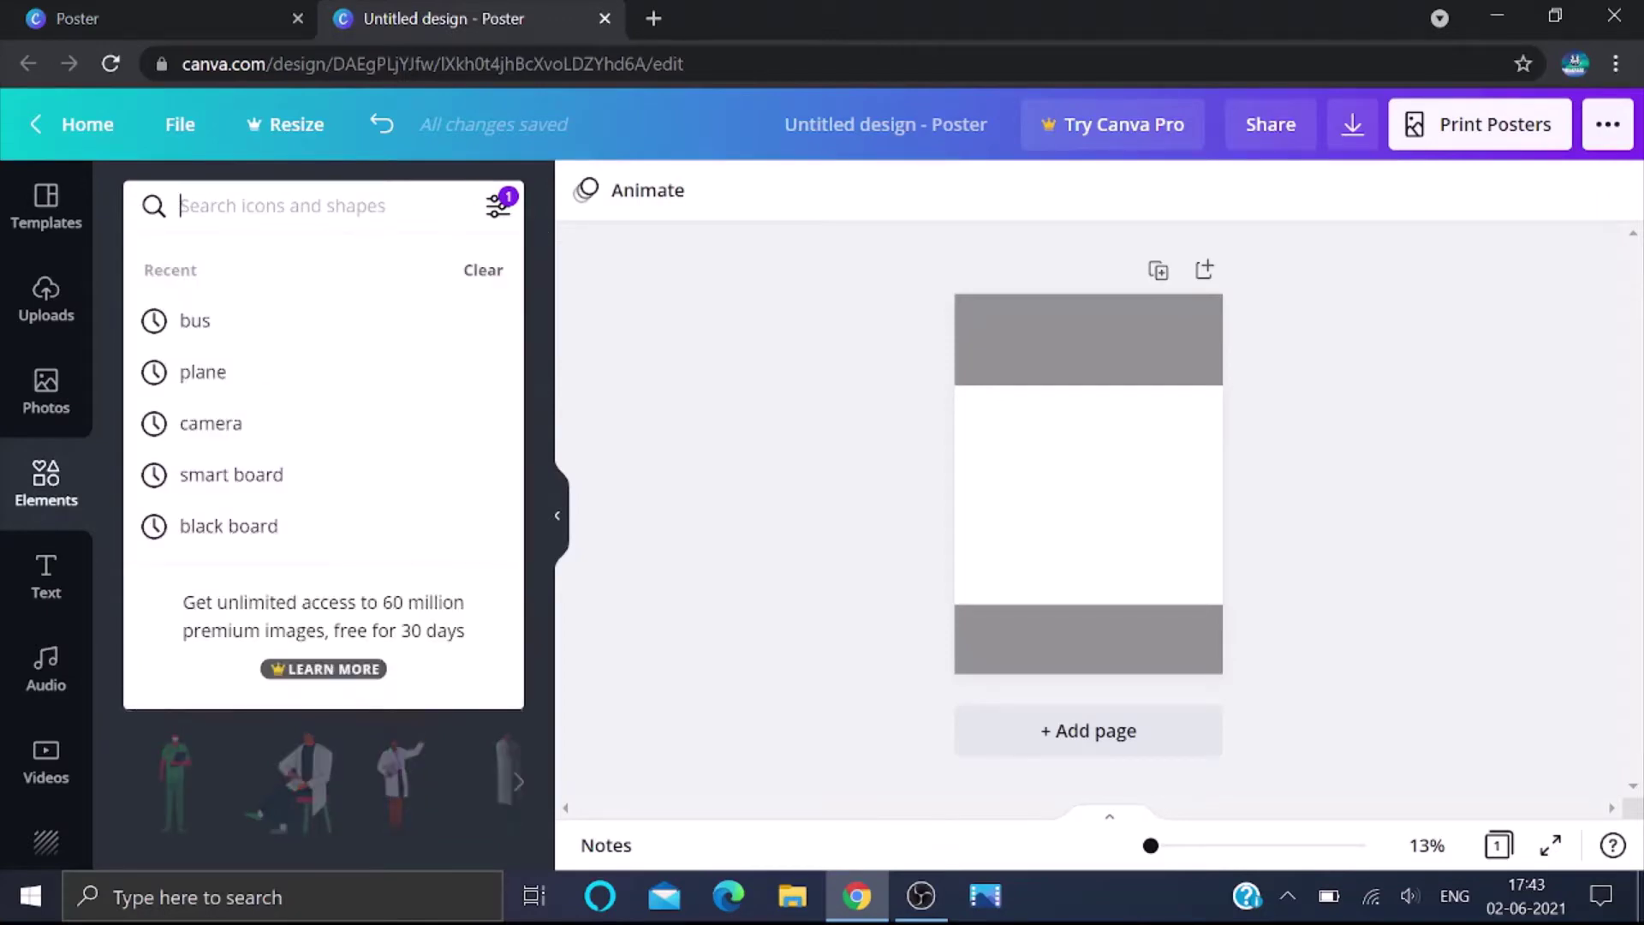
{"action": "left_click", "coordinate": [587, 753]}
{"action": "scroll", "coordinate": [402, 694], "scroll_direction": "down", "scroll_amount": 6}
{"action": "scroll", "coordinate": [370, 676], "scroll_direction": "down", "scroll_amount": 20}
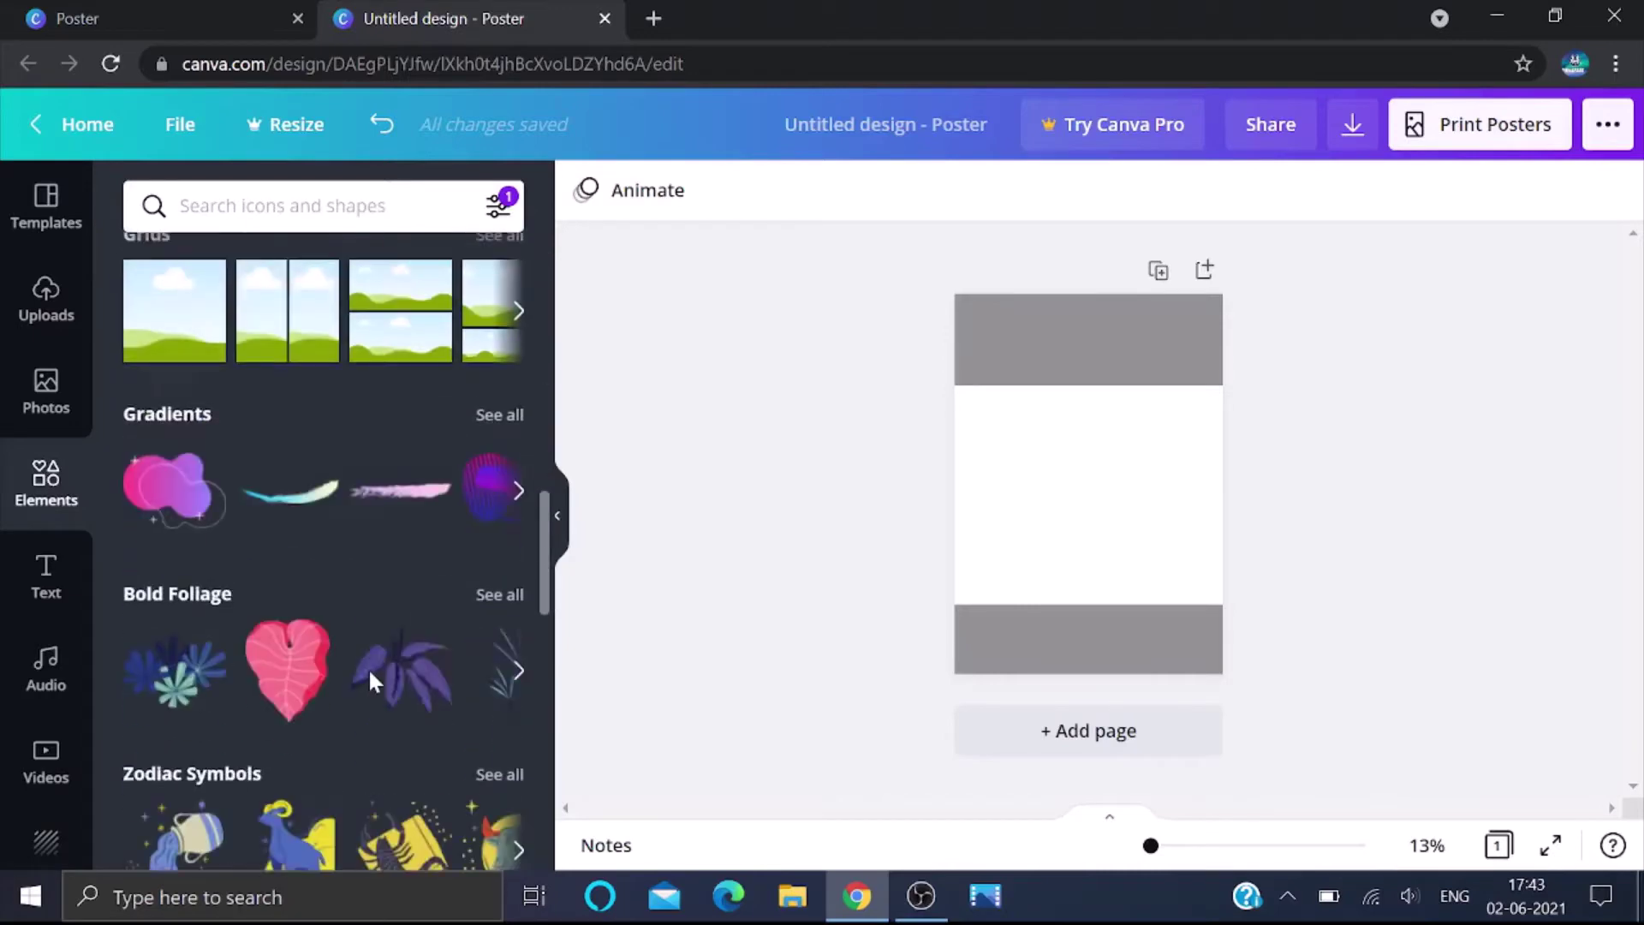
{"action": "scroll", "coordinate": [370, 683], "scroll_direction": "down", "scroll_amount": 15}
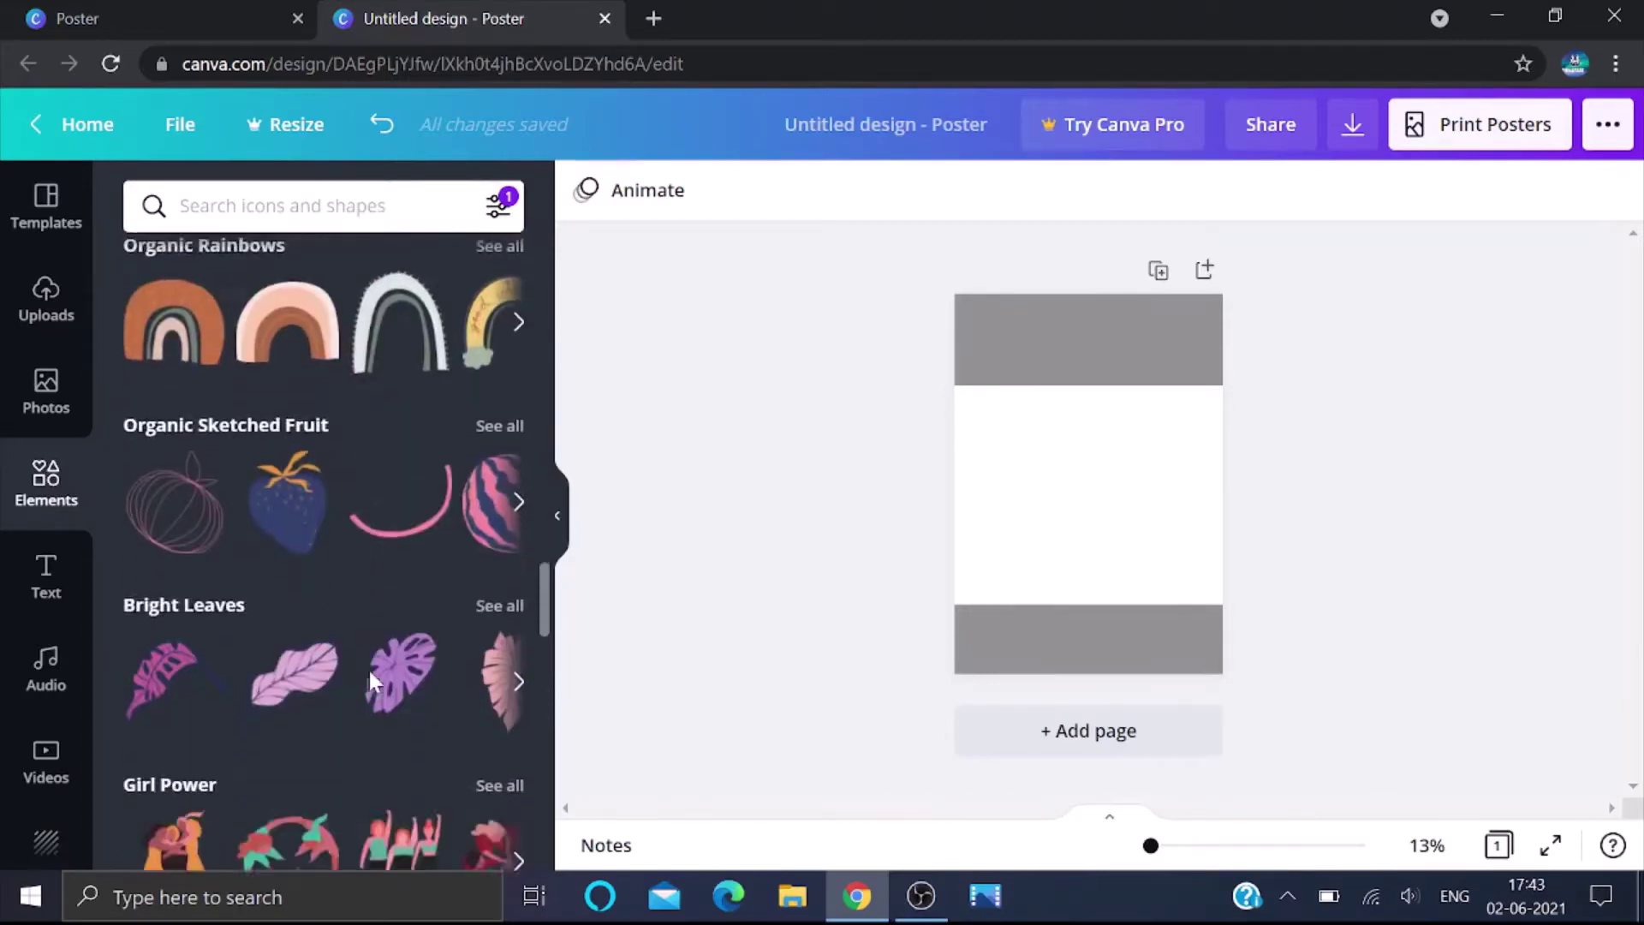
{"action": "scroll", "coordinate": [368, 666], "scroll_direction": "up", "scroll_amount": 8}
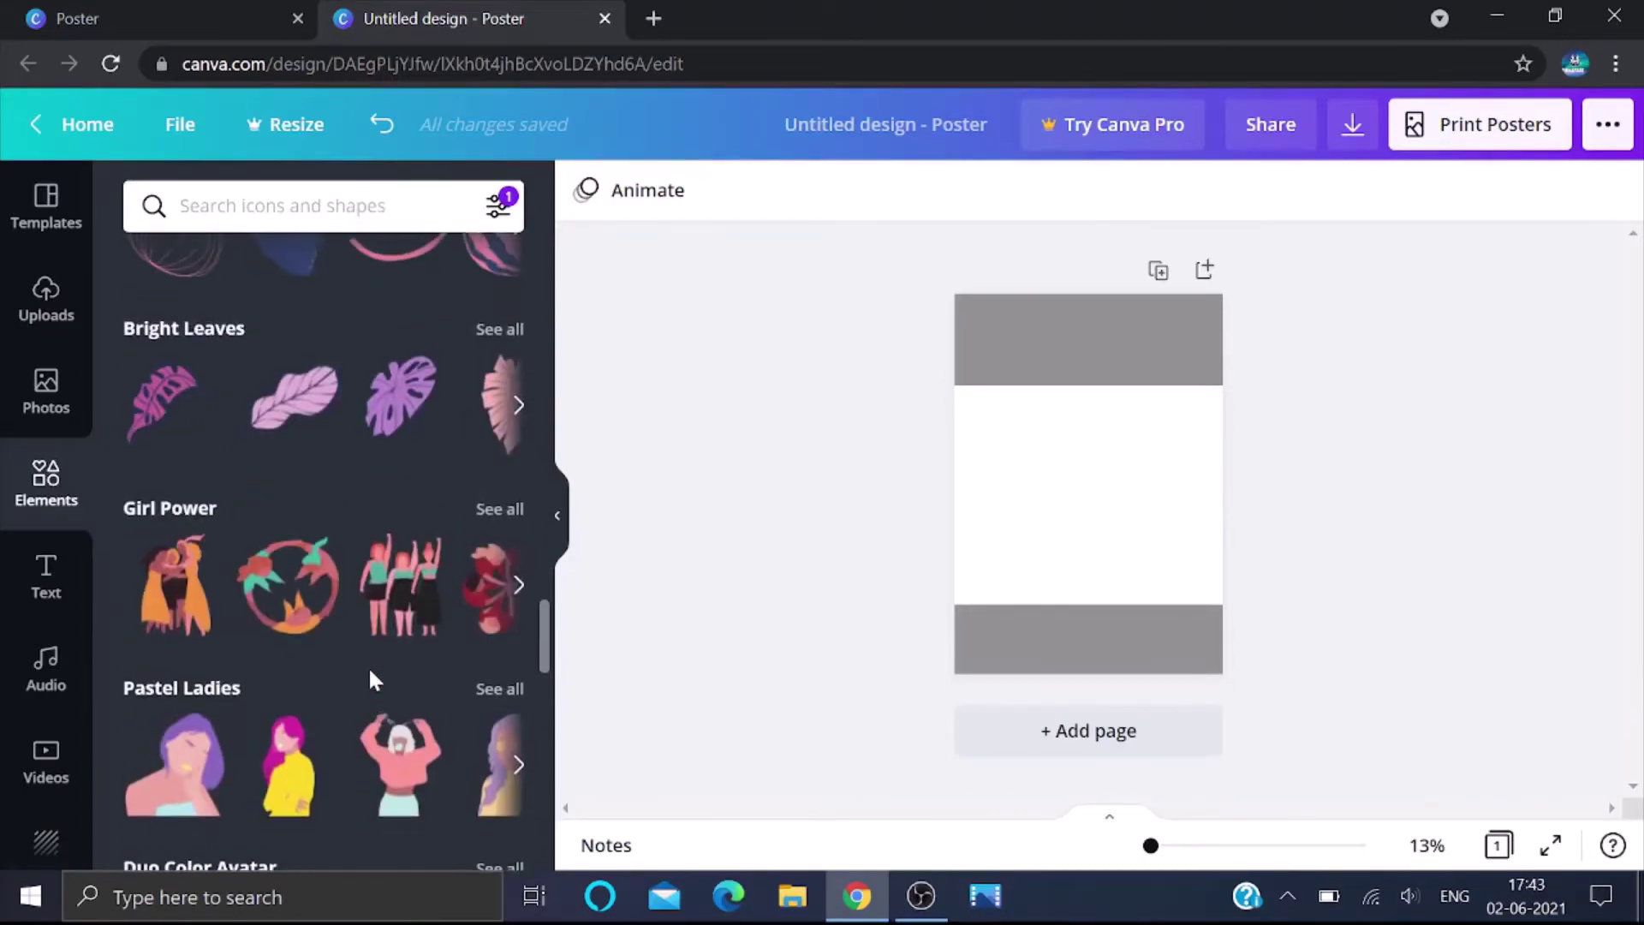
Search the elements for TECHNOLOGY and place the robot bust illustration in the poster's bottom-left corner.
{"action": "left_click", "coordinate": [310, 206]}
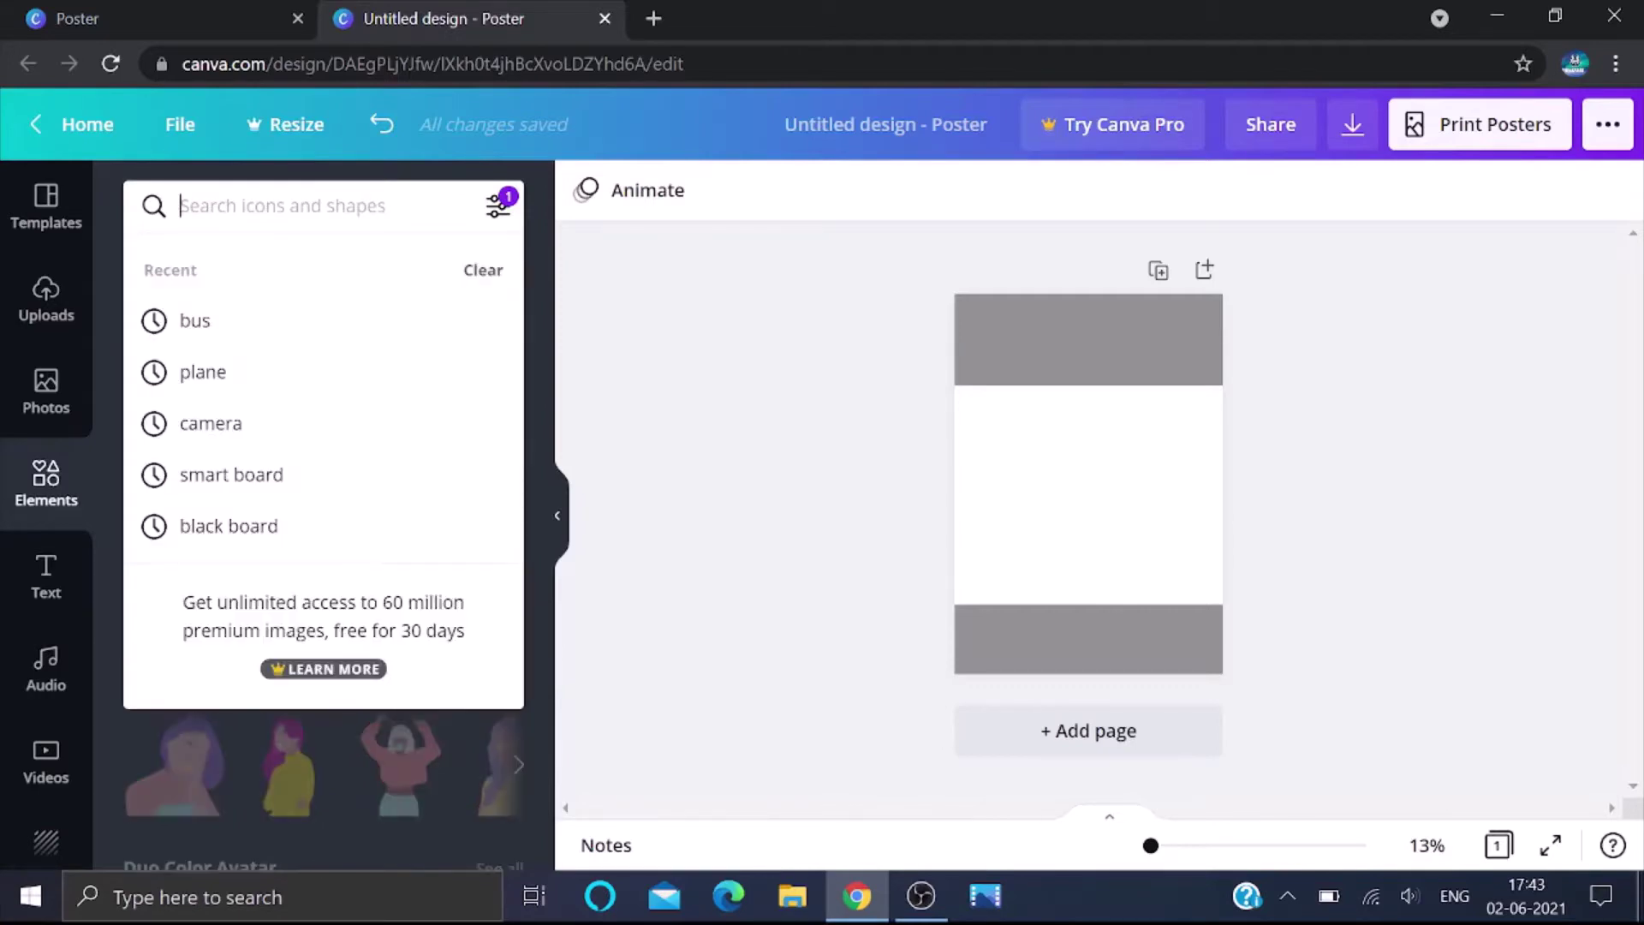
{"action": "type", "text": "tech"}
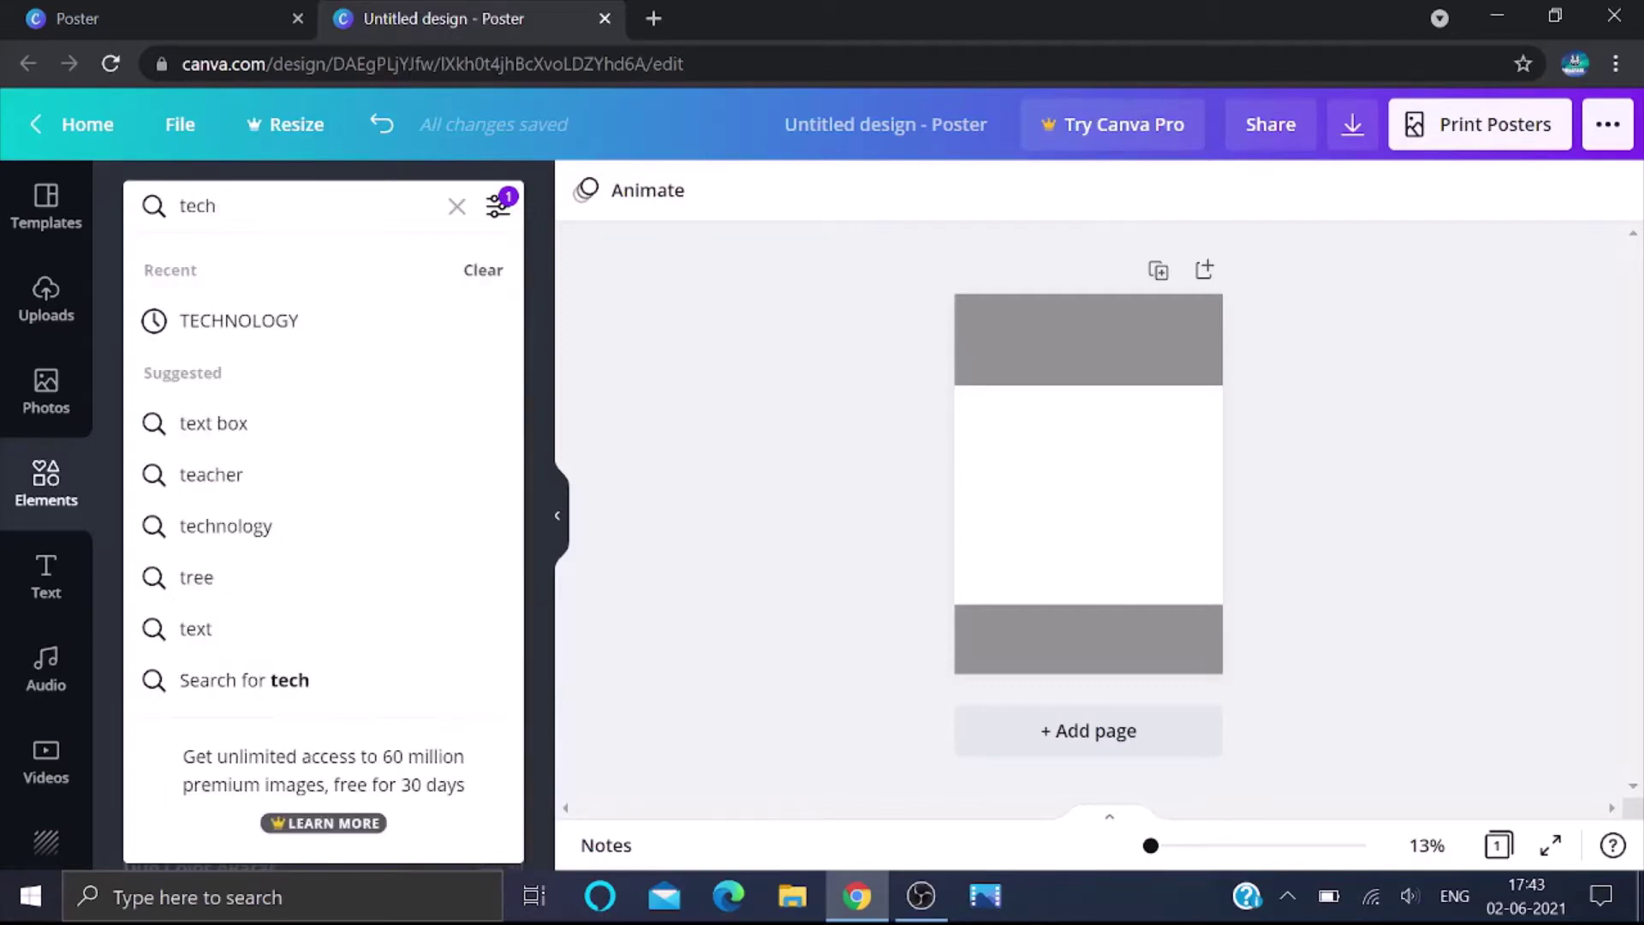
{"action": "key", "text": "Return"}
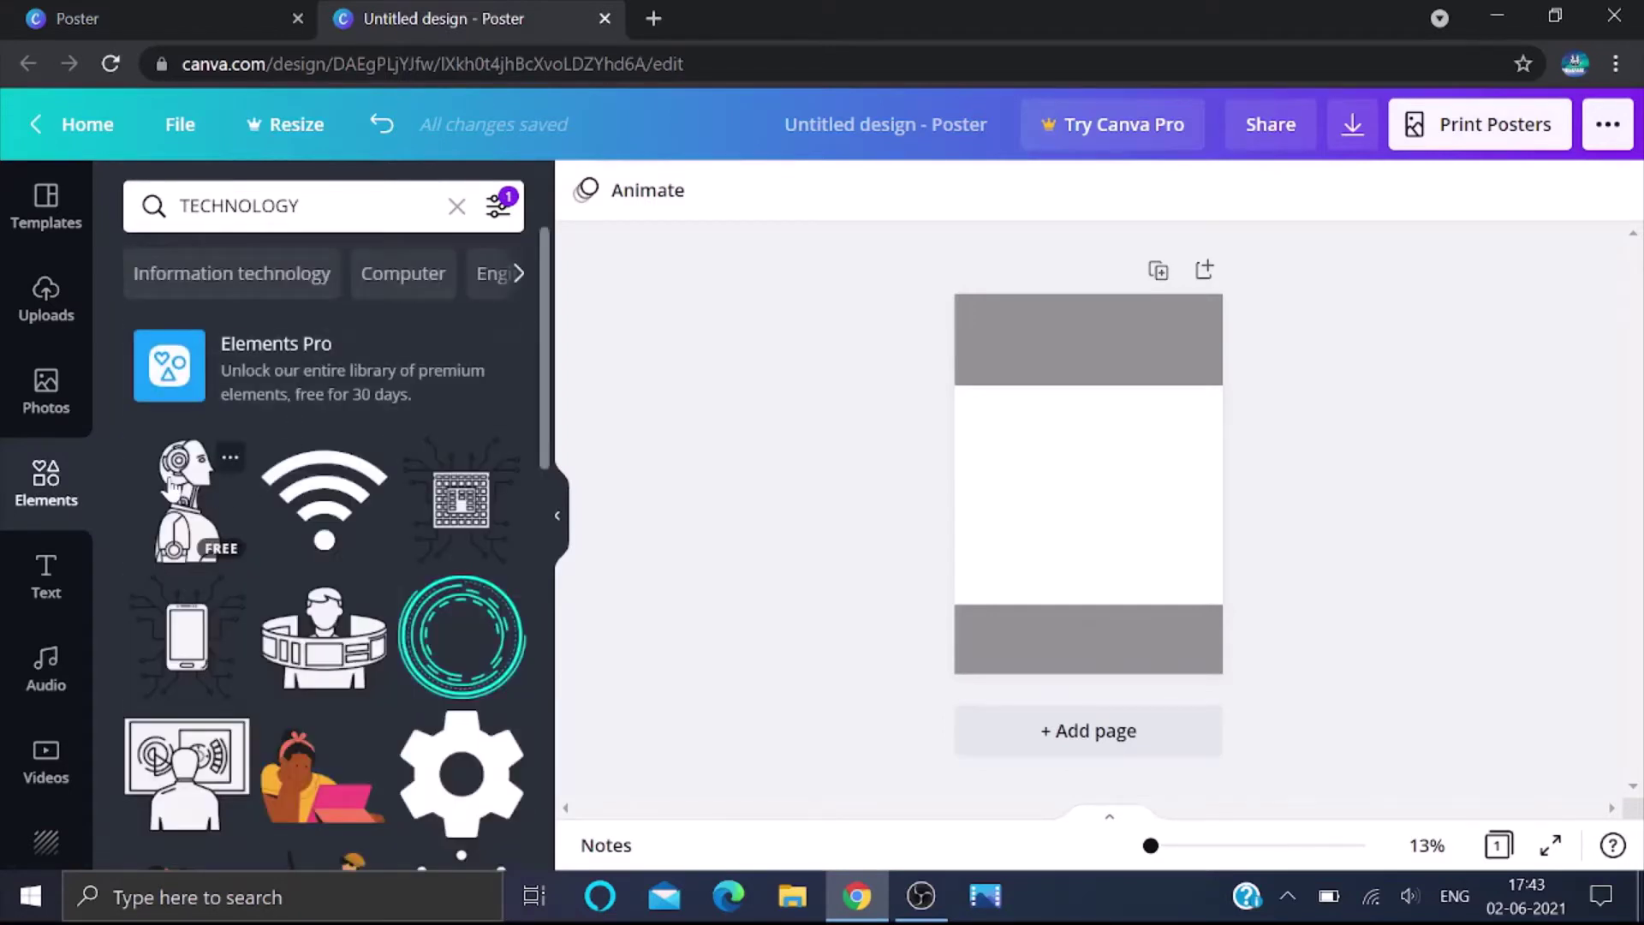
{"action": "scroll", "coordinate": [175, 514], "scroll_direction": "down", "scroll_amount": 2}
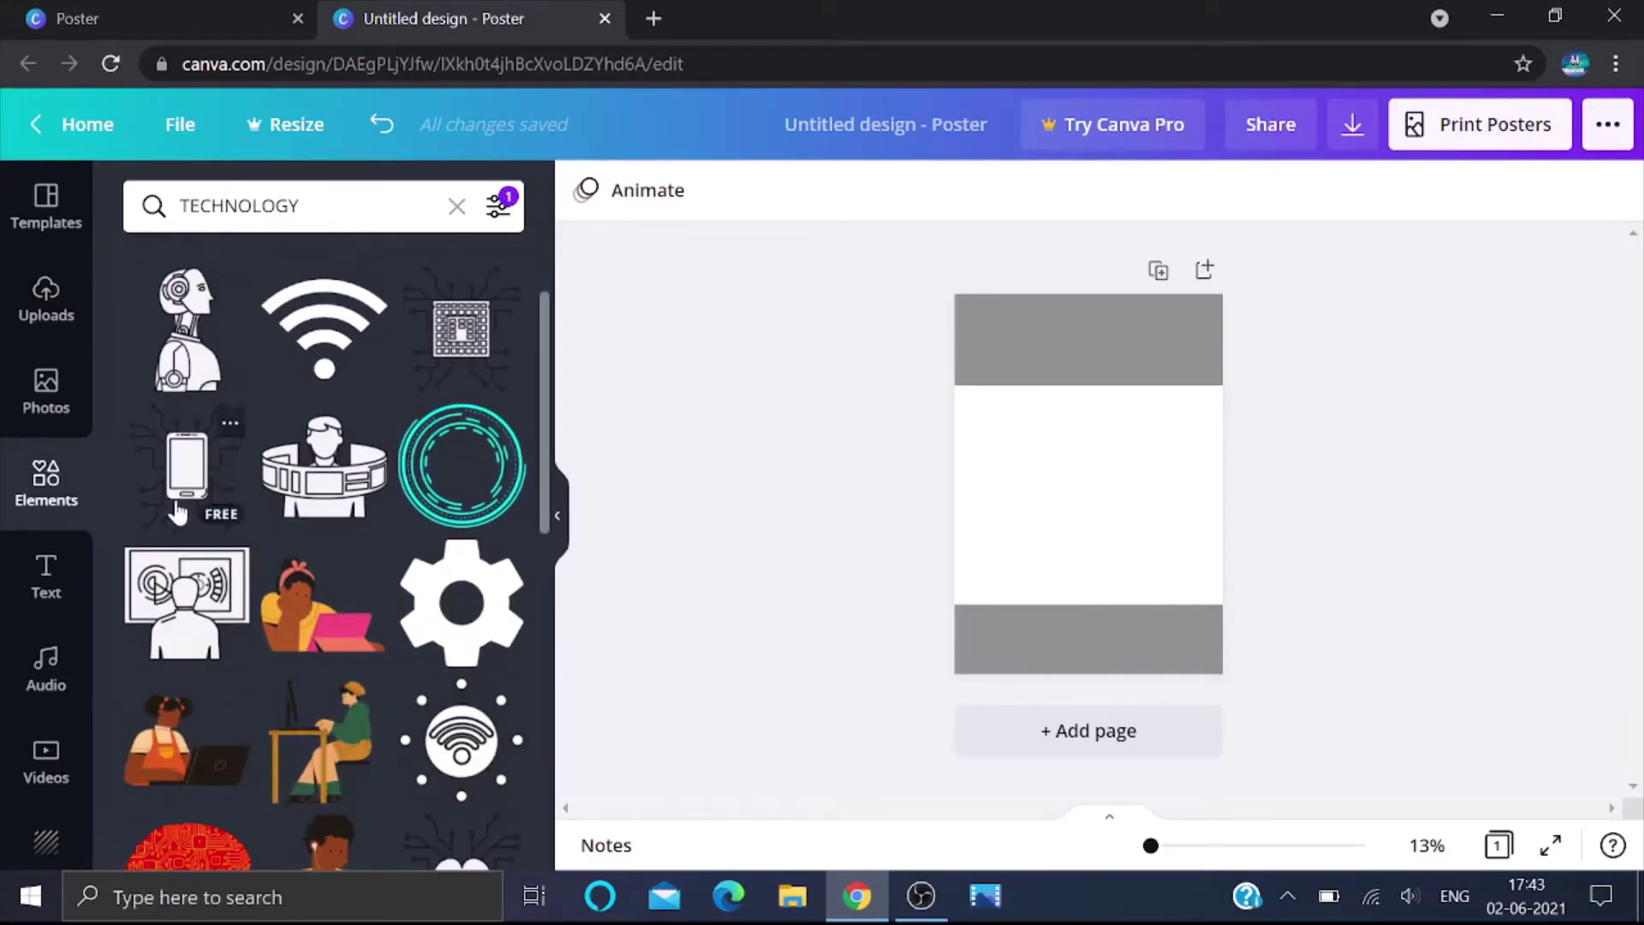
{"action": "left_click", "coordinate": [173, 332]}
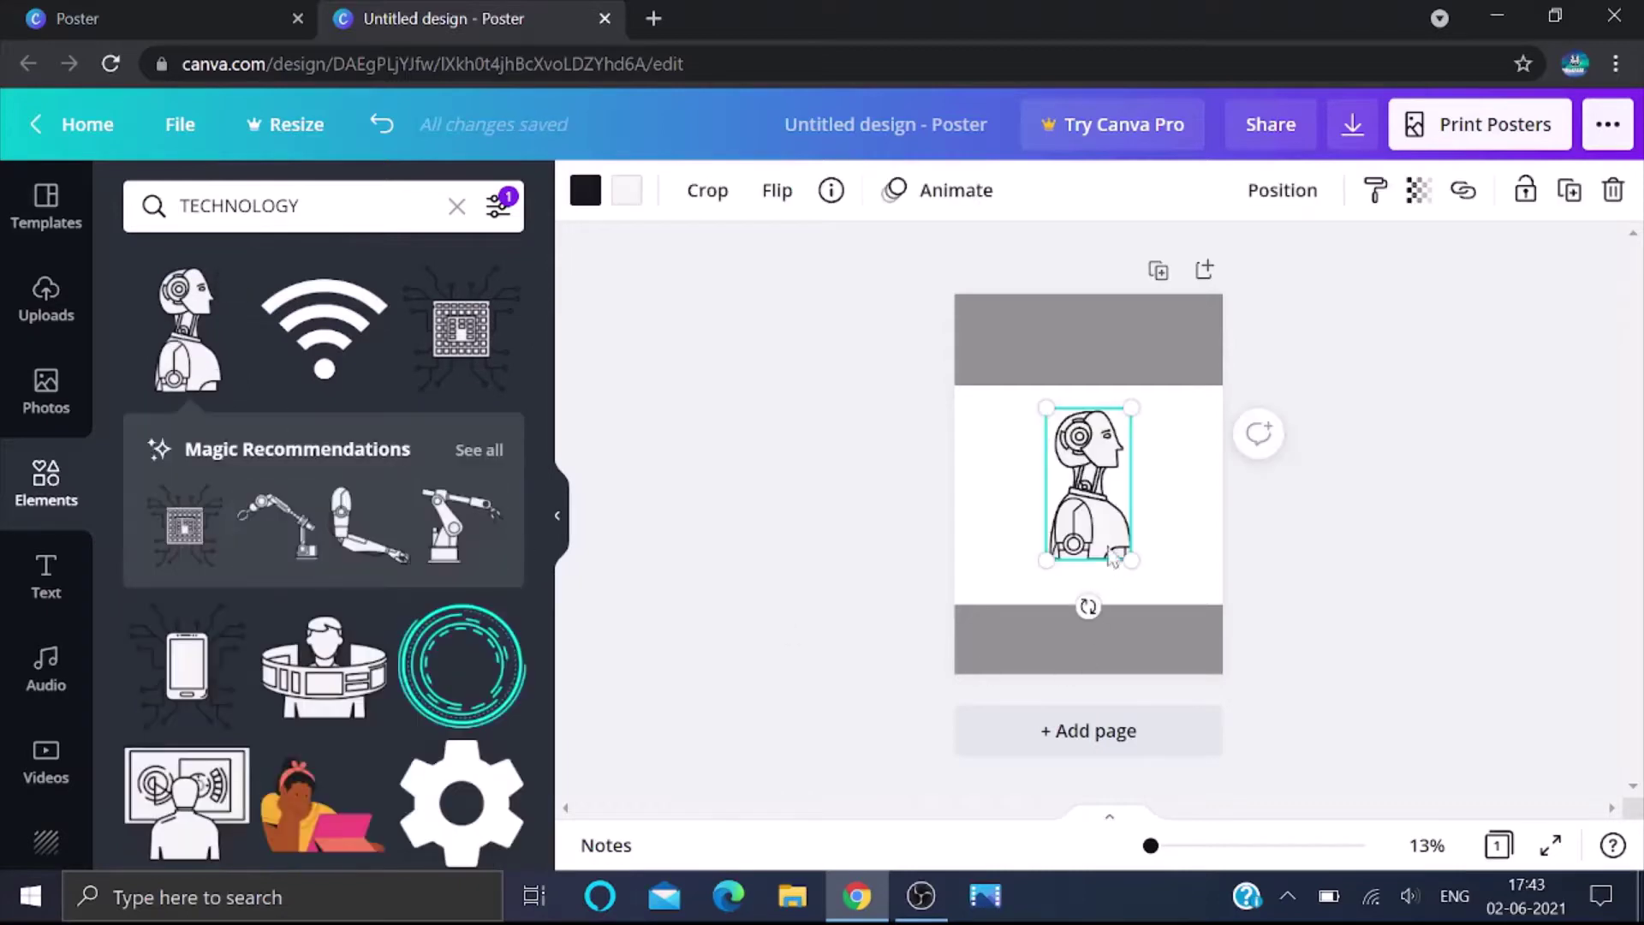
{"action": "left_click_drag", "start_coordinate": [1084, 522], "coordinate": [991, 636]}
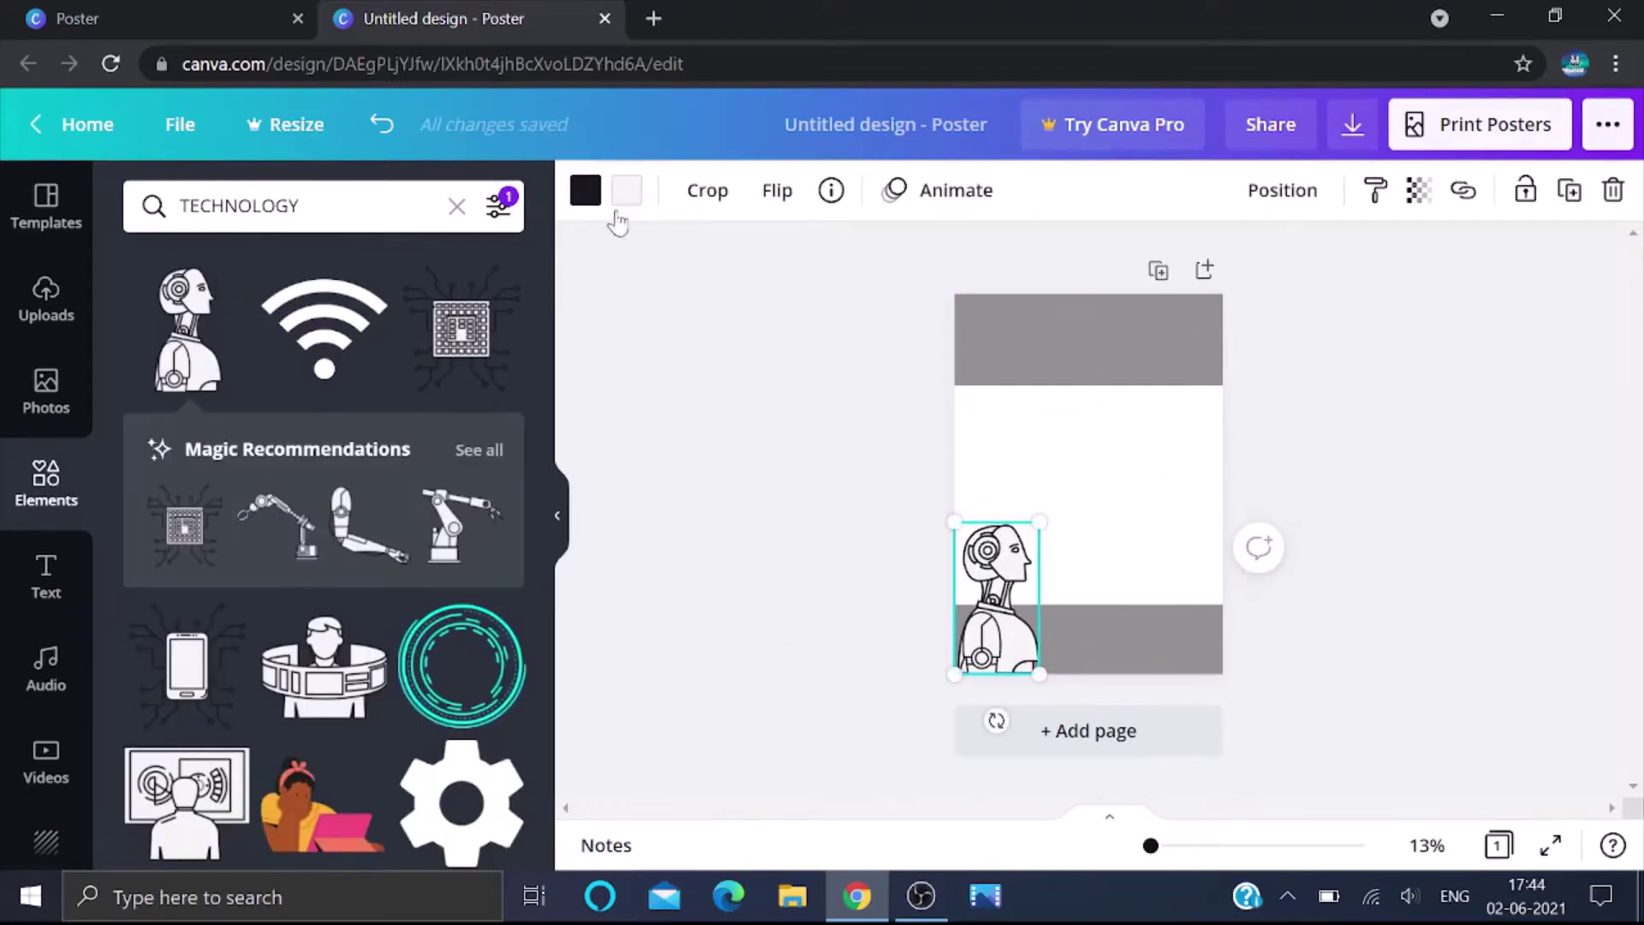
Change the robot illustration's near-black colour to dark blue from the default colours.
{"action": "left_click", "coordinate": [586, 191]}
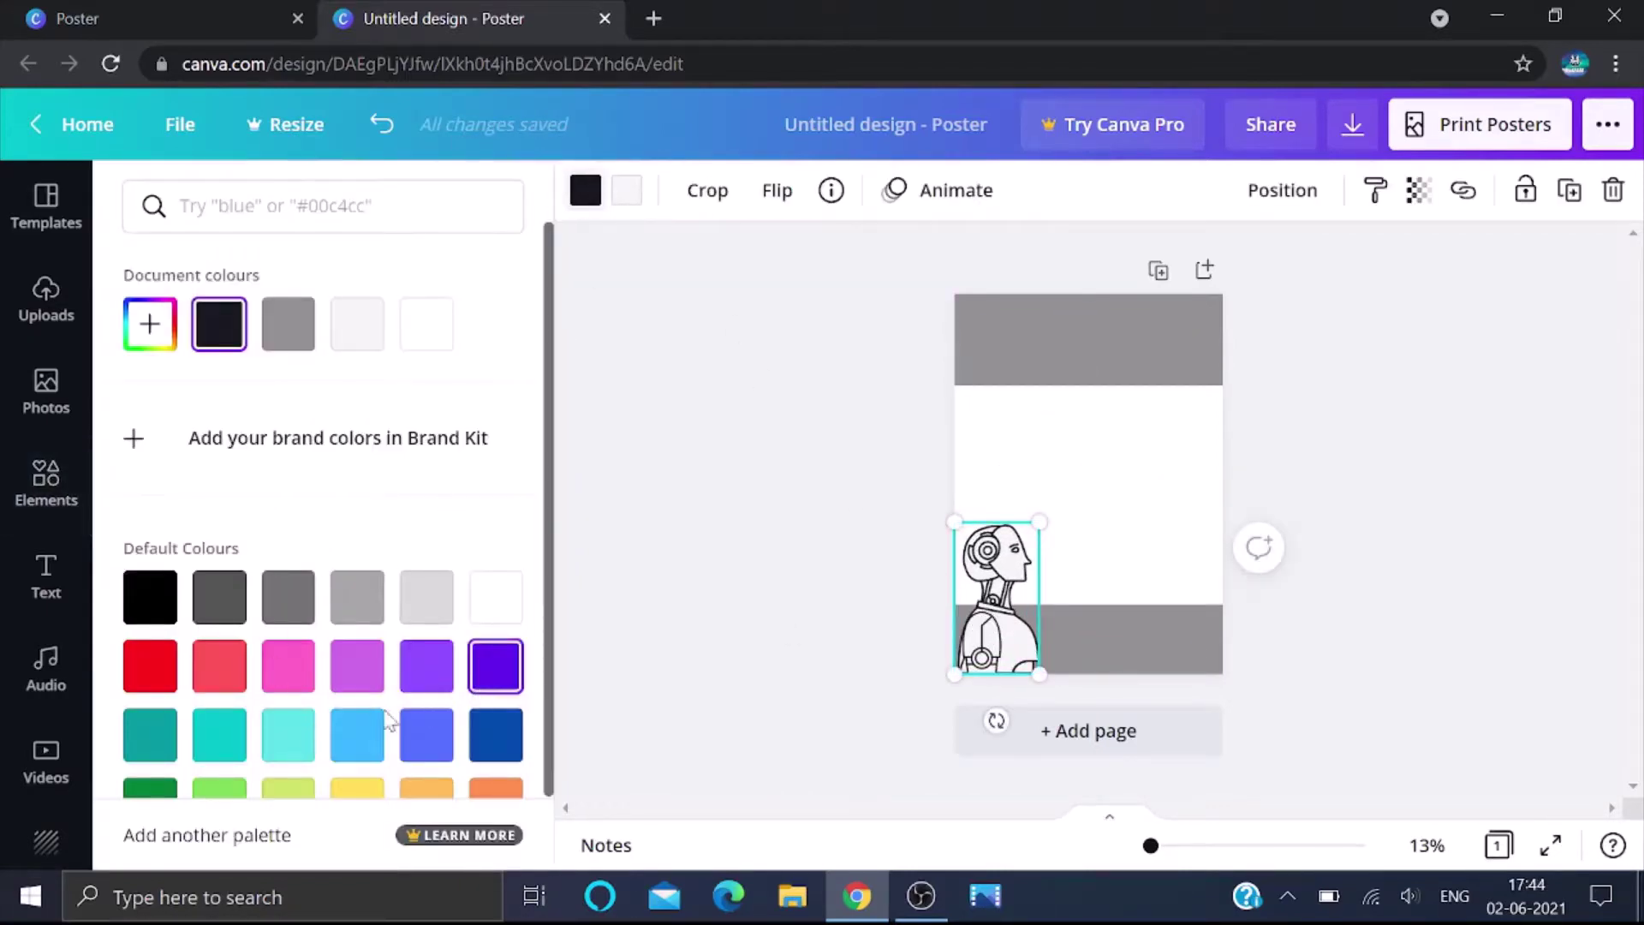
{"action": "left_click", "coordinate": [351, 734]}
{"action": "left_click", "coordinate": [408, 737]}
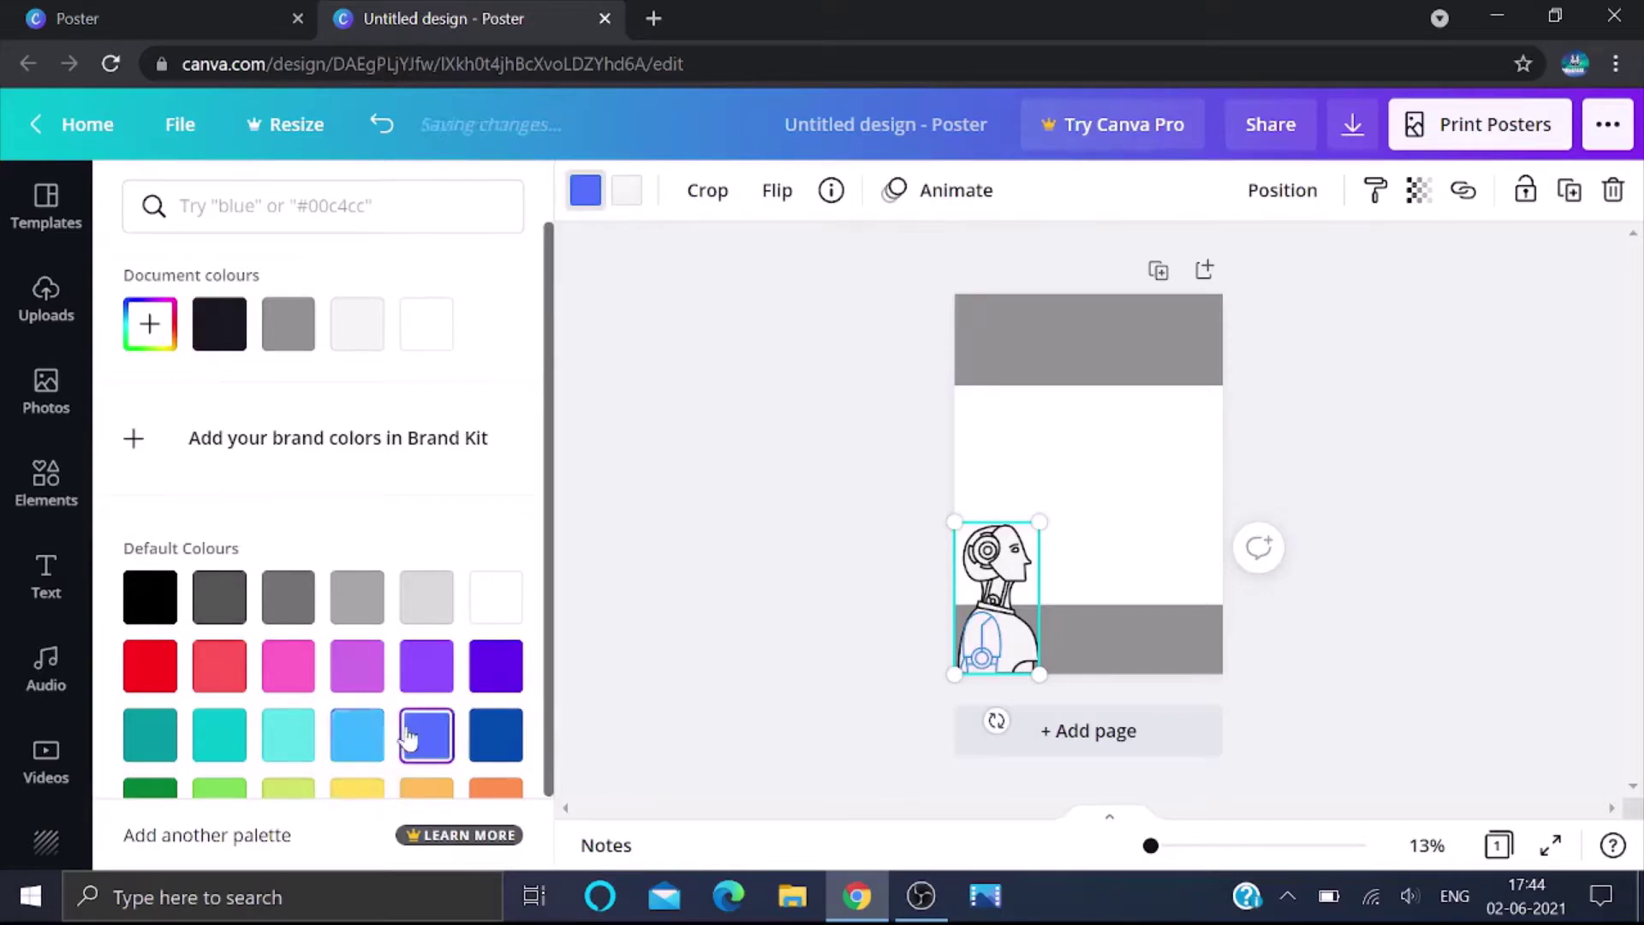
{"action": "left_click", "coordinate": [495, 751]}
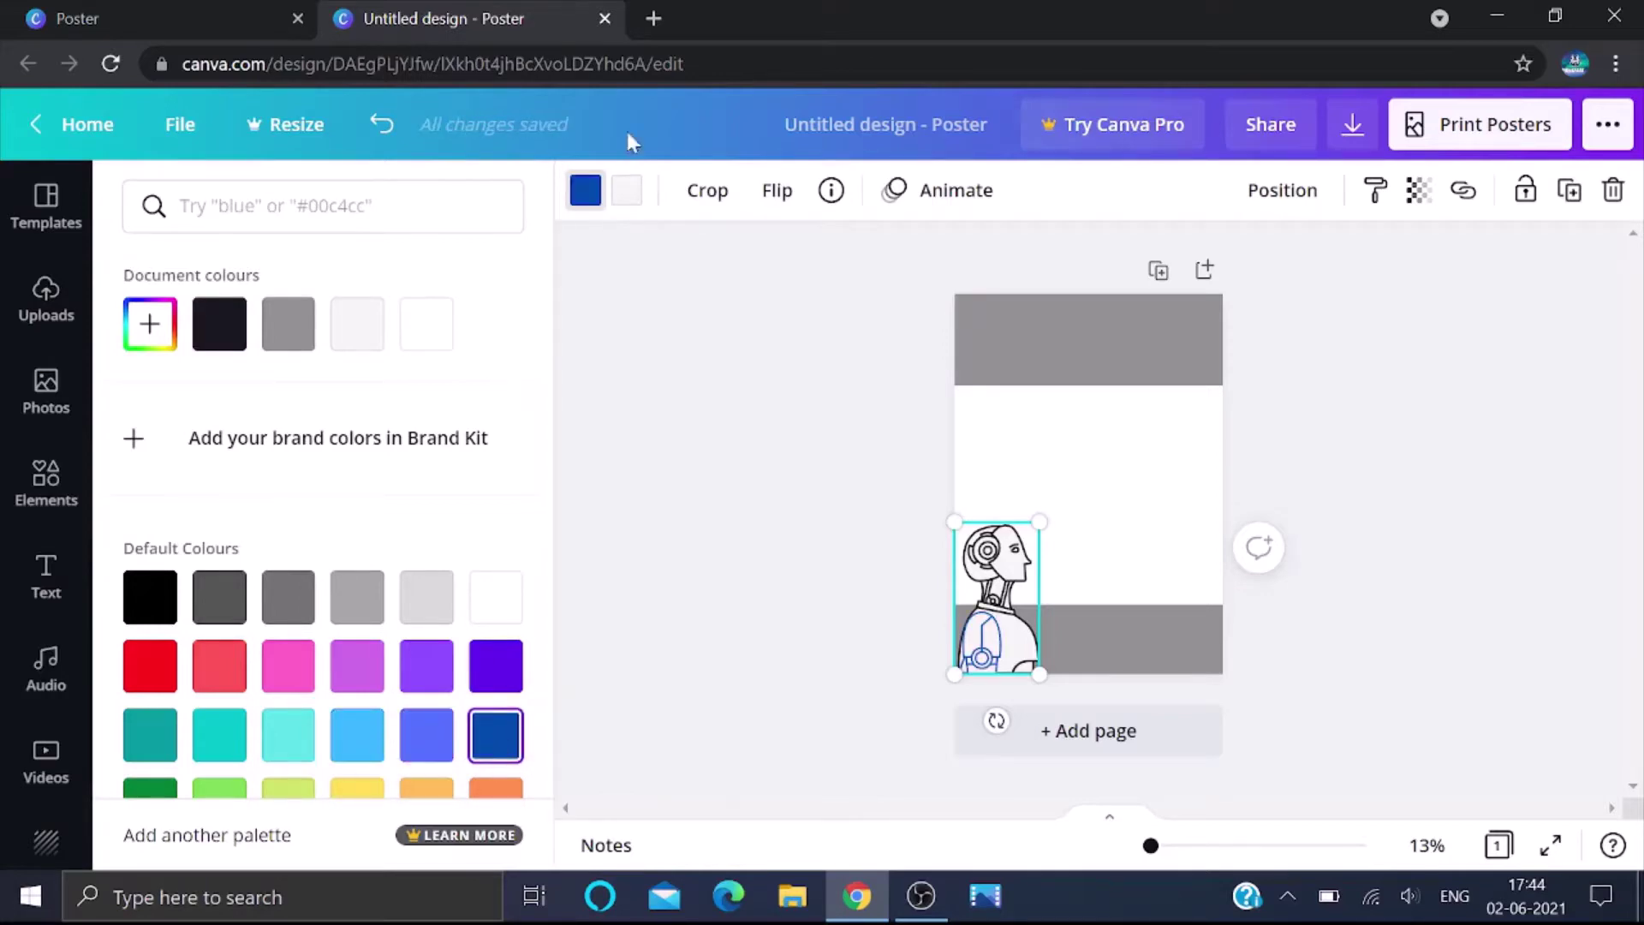
Change the robot illustration's light body fill to light turquoise from the default colours.
{"action": "left_click", "coordinate": [622, 197]}
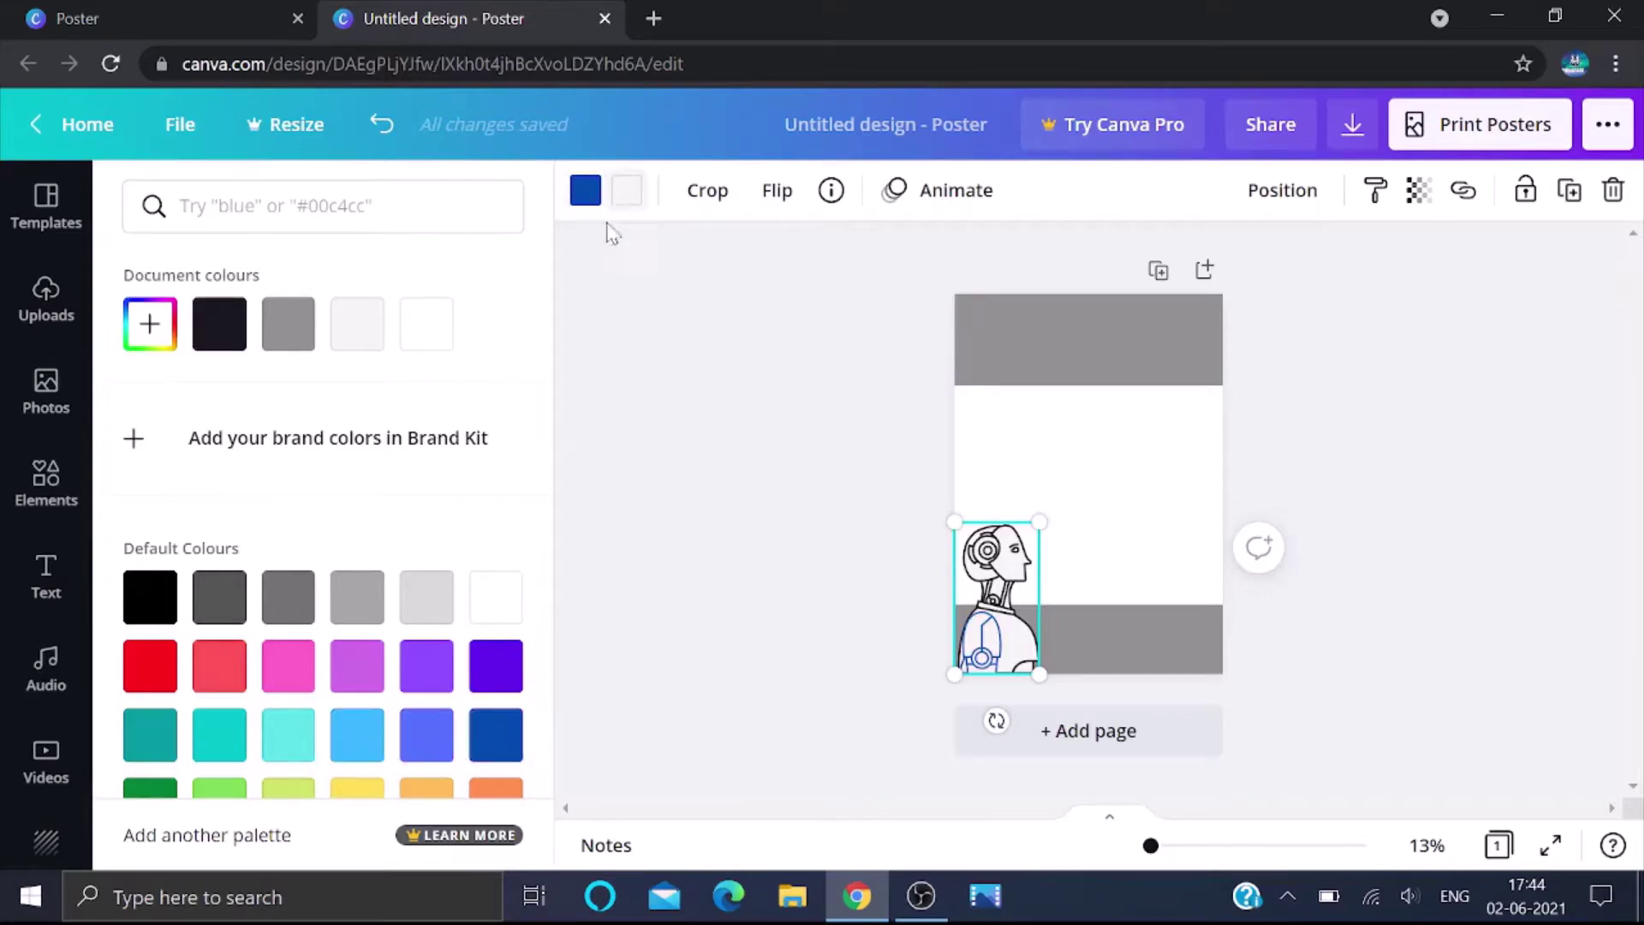
{"action": "left_click", "coordinate": [497, 677]}
{"action": "left_click", "coordinate": [441, 681]}
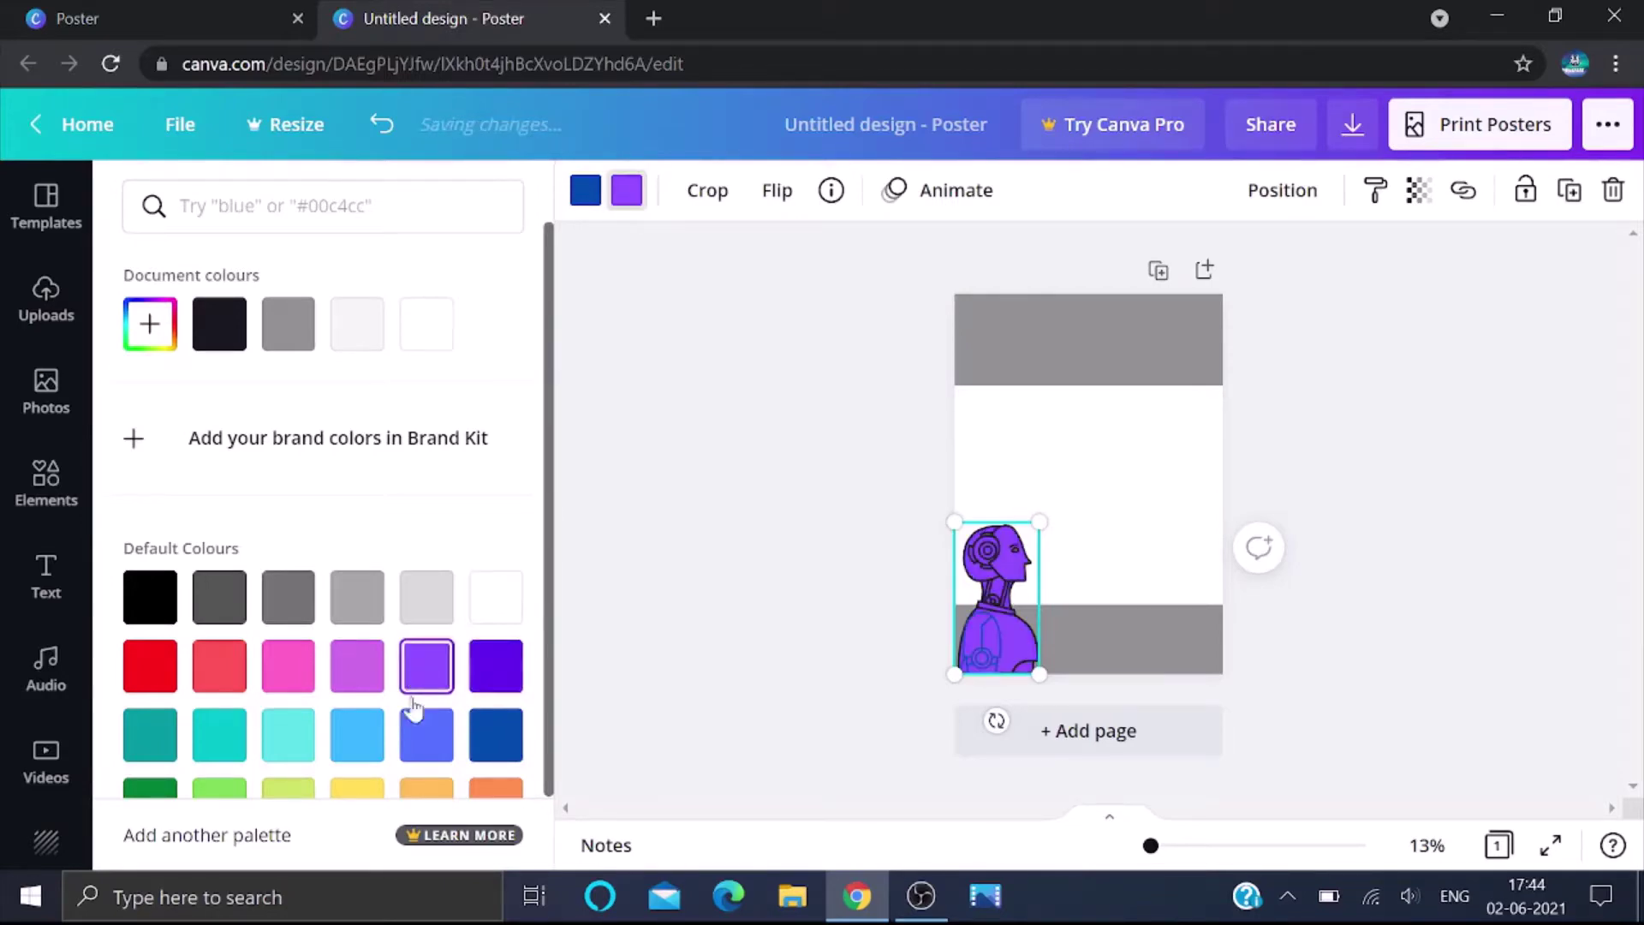
{"action": "left_click", "coordinate": [292, 735]}
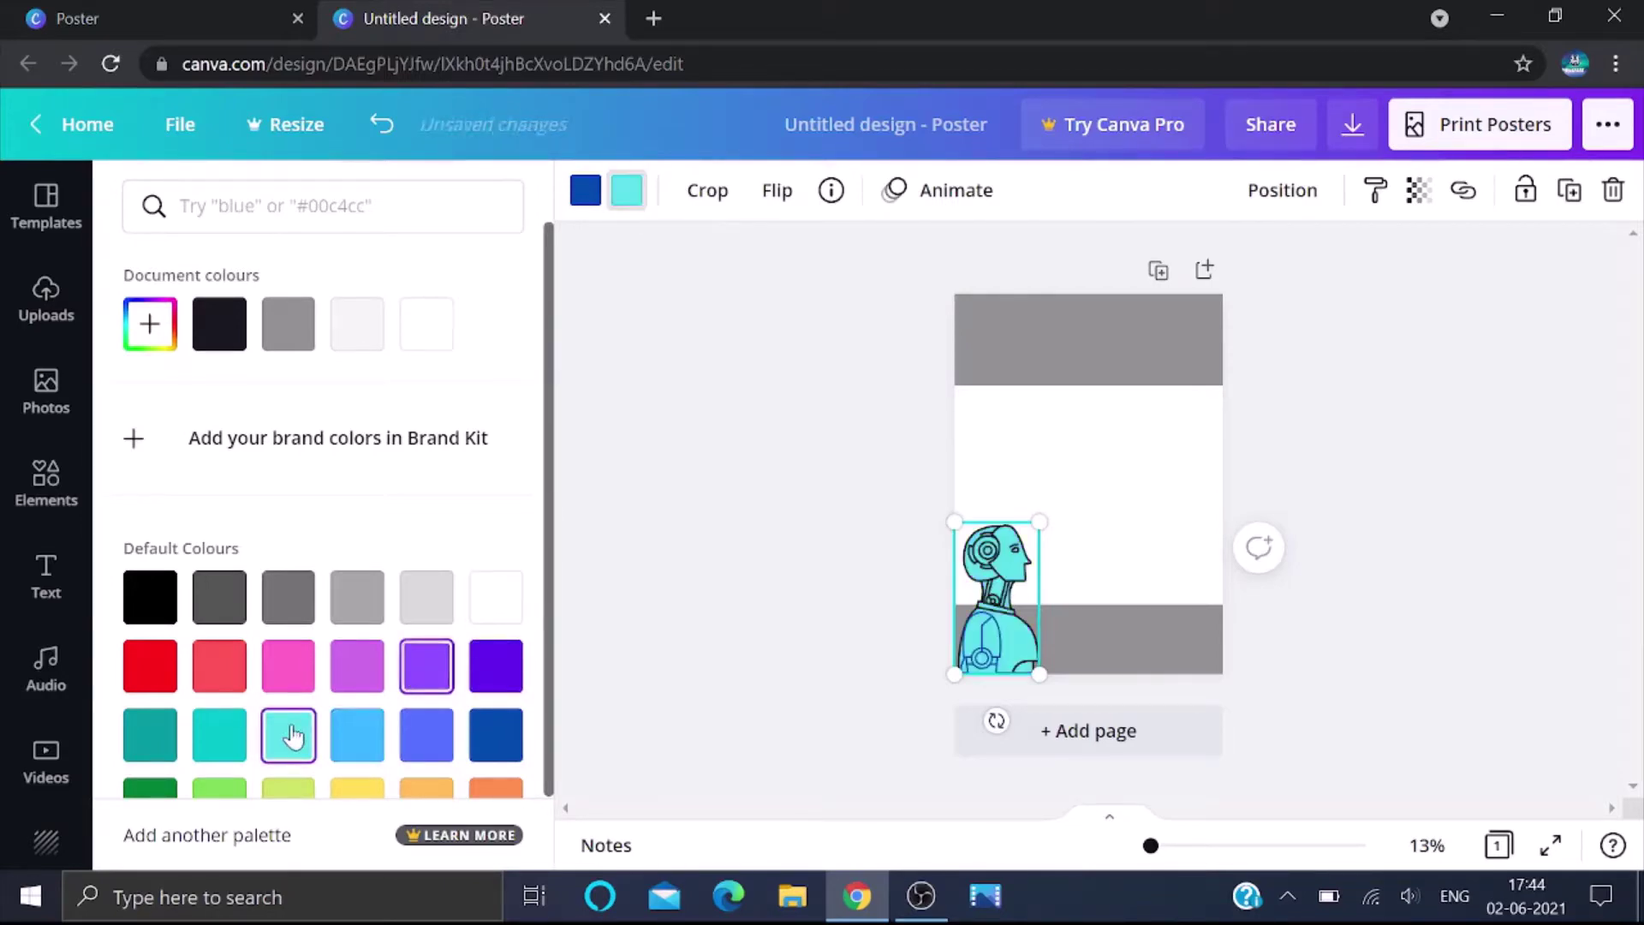
Change the robot illustration's light turquoise body fill to light blue from the default colours.
{"action": "left_click", "coordinate": [355, 736]}
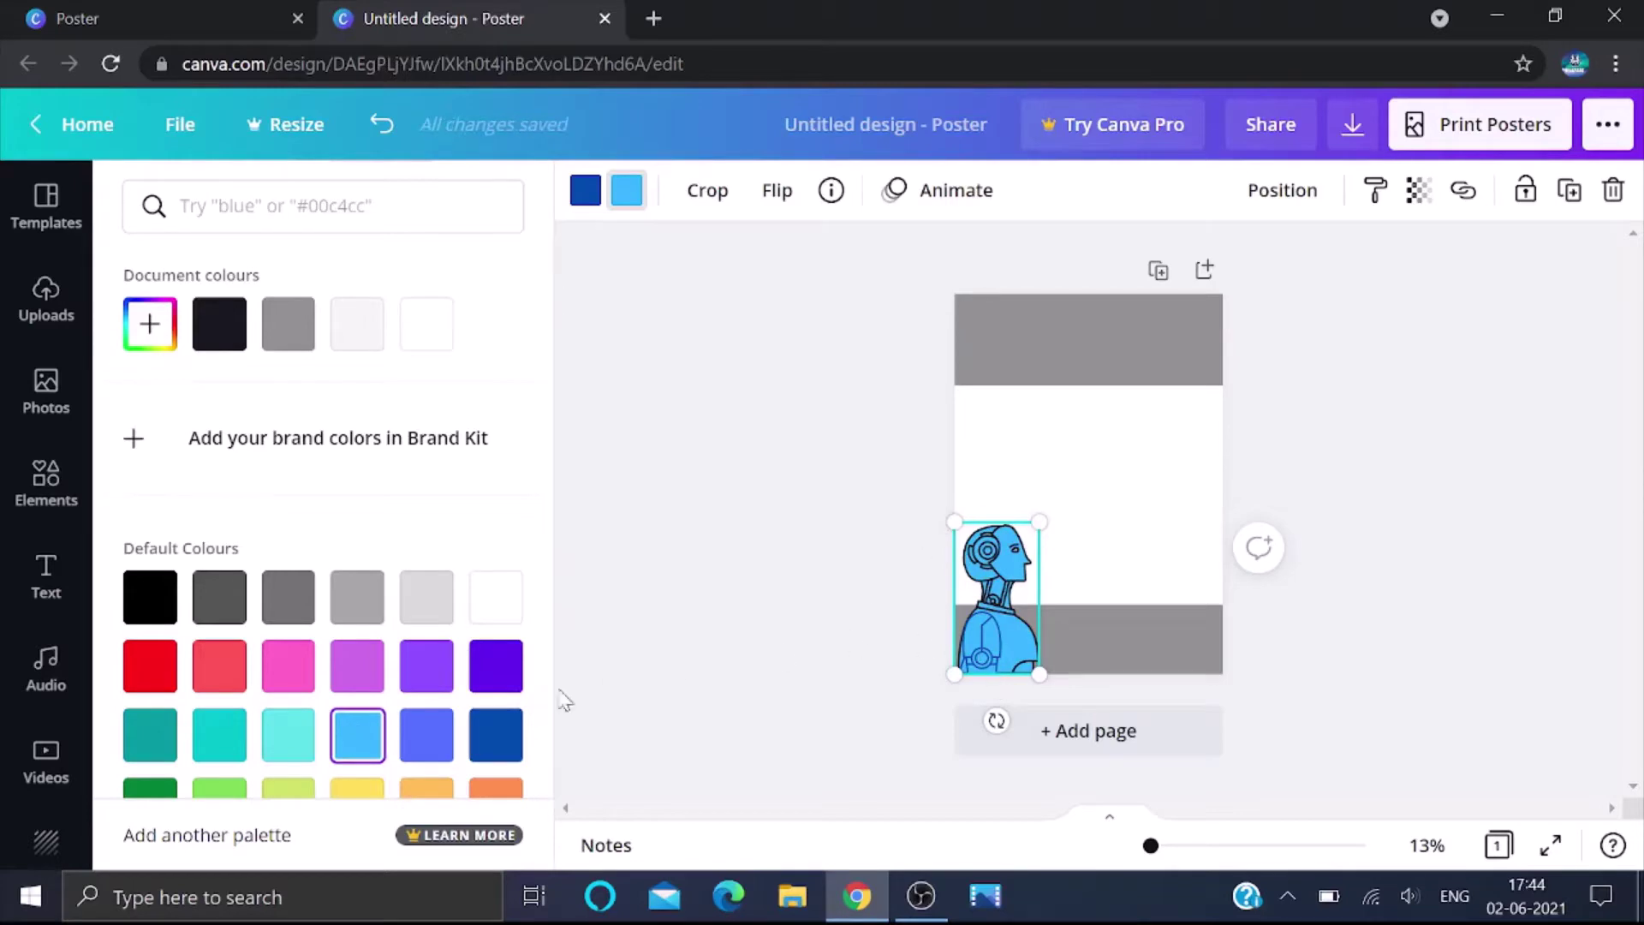
{"action": "left_click", "coordinate": [583, 193]}
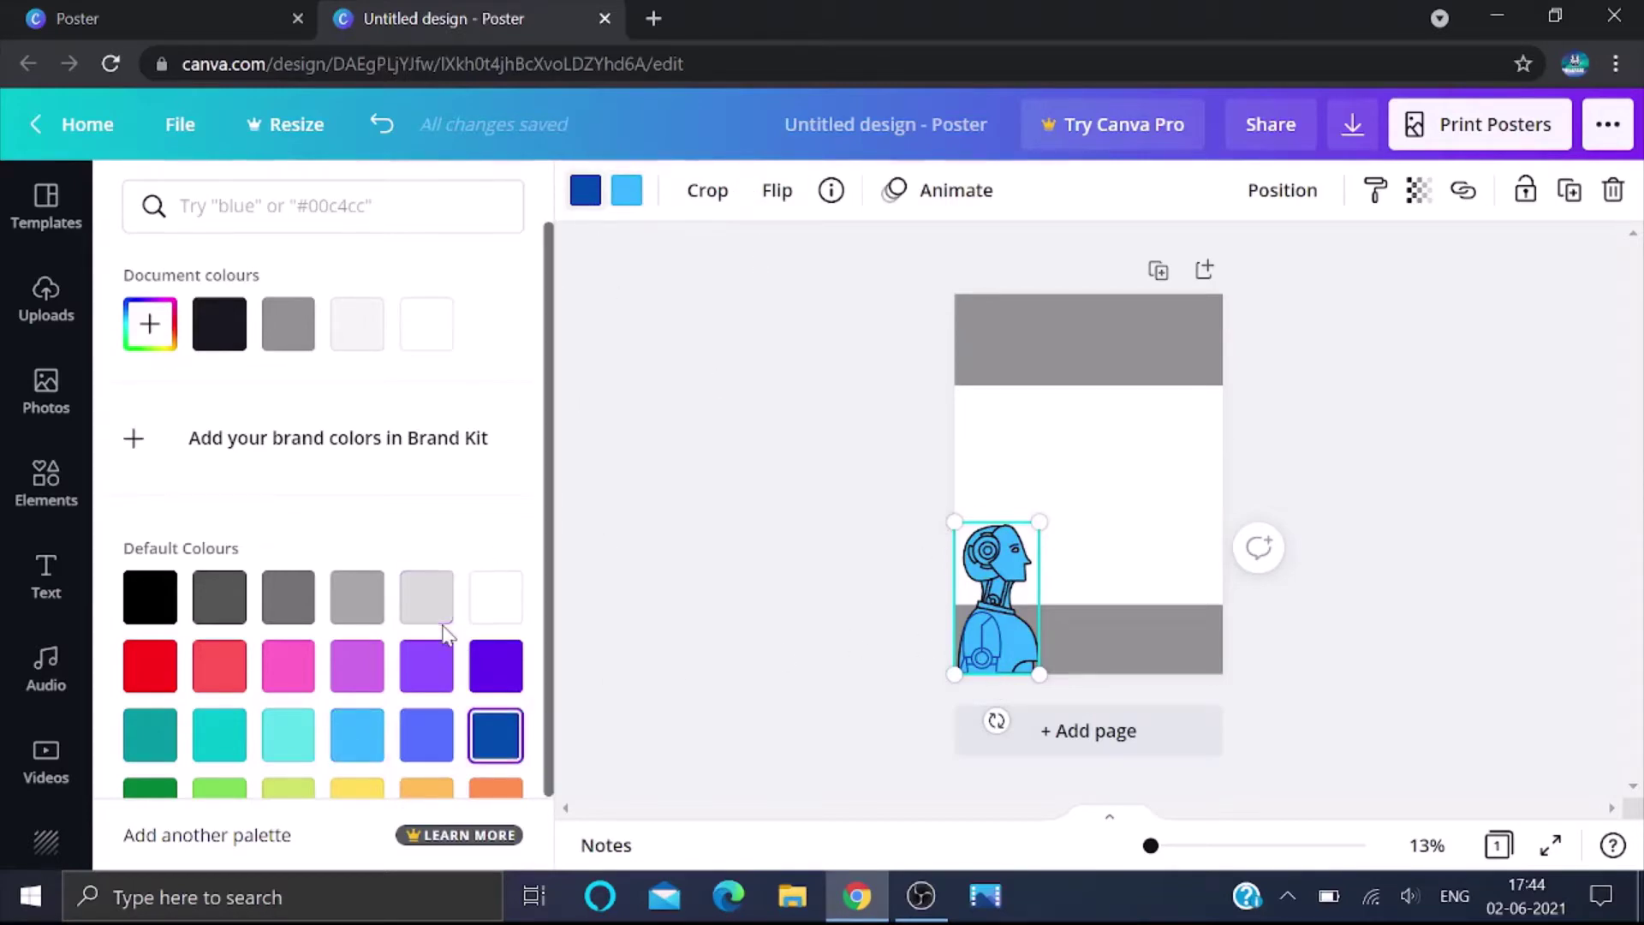
{"action": "scroll", "coordinate": [244, 394], "scroll_direction": "down", "scroll_amount": 2}
{"action": "left_click", "coordinate": [837, 474]}
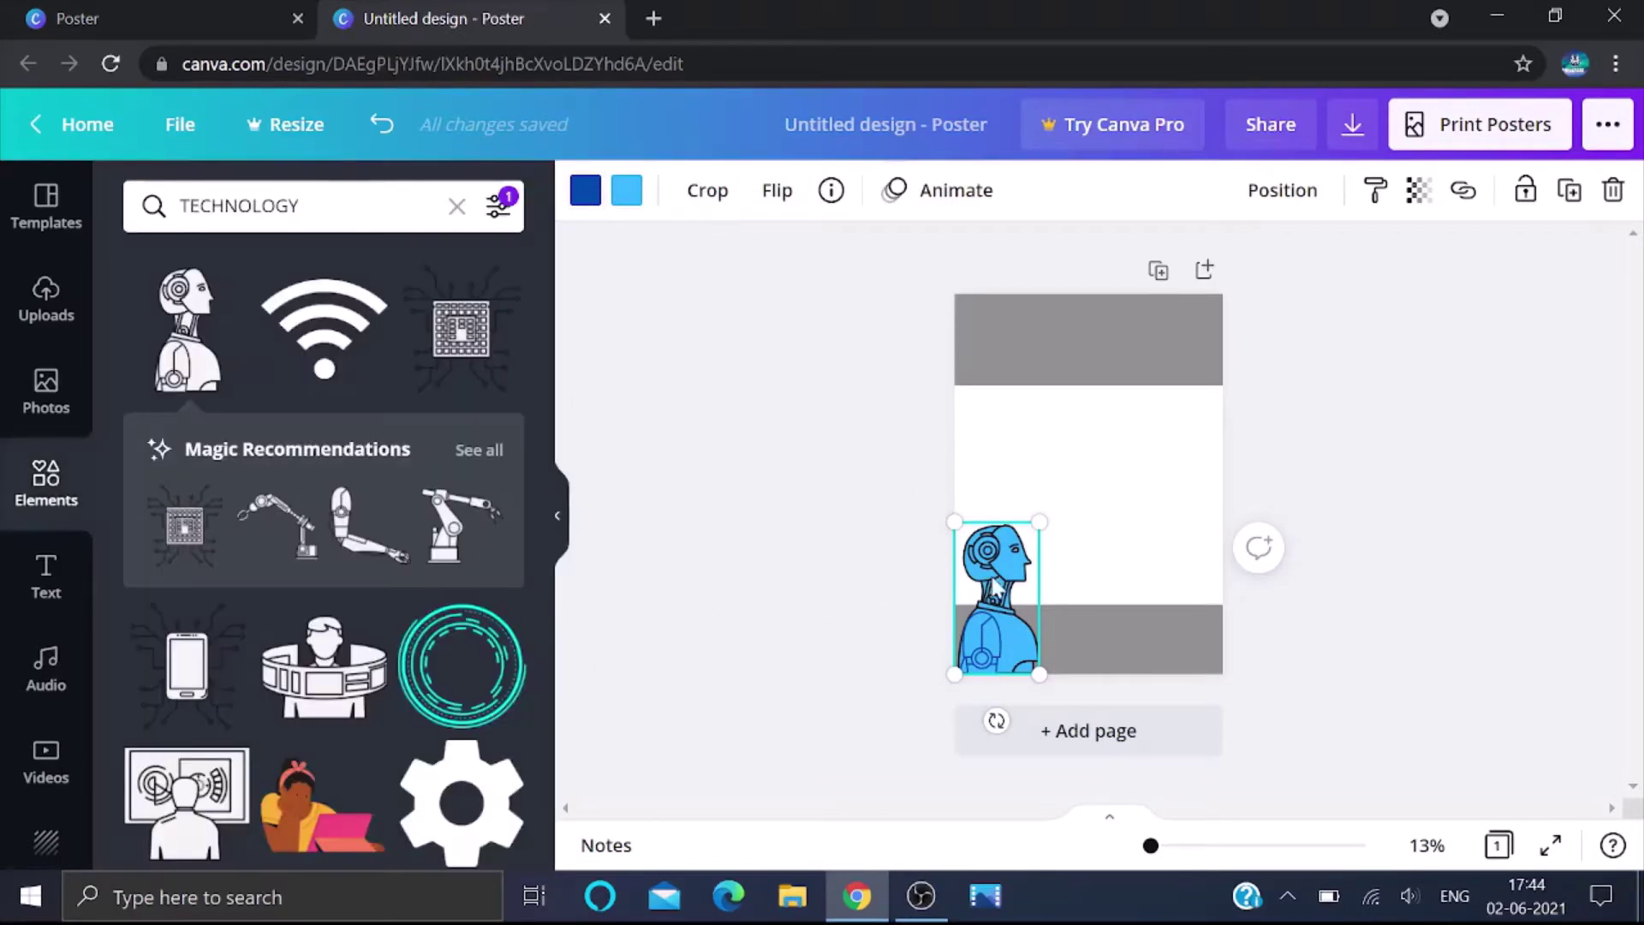
{"action": "left_click", "coordinate": [862, 514]}
Look at the robot illustration's positioning options and try its transparency setting, leaving it at 100.
{"action": "left_click", "coordinate": [996, 583]}
{"action": "left_click", "coordinate": [1278, 192]}
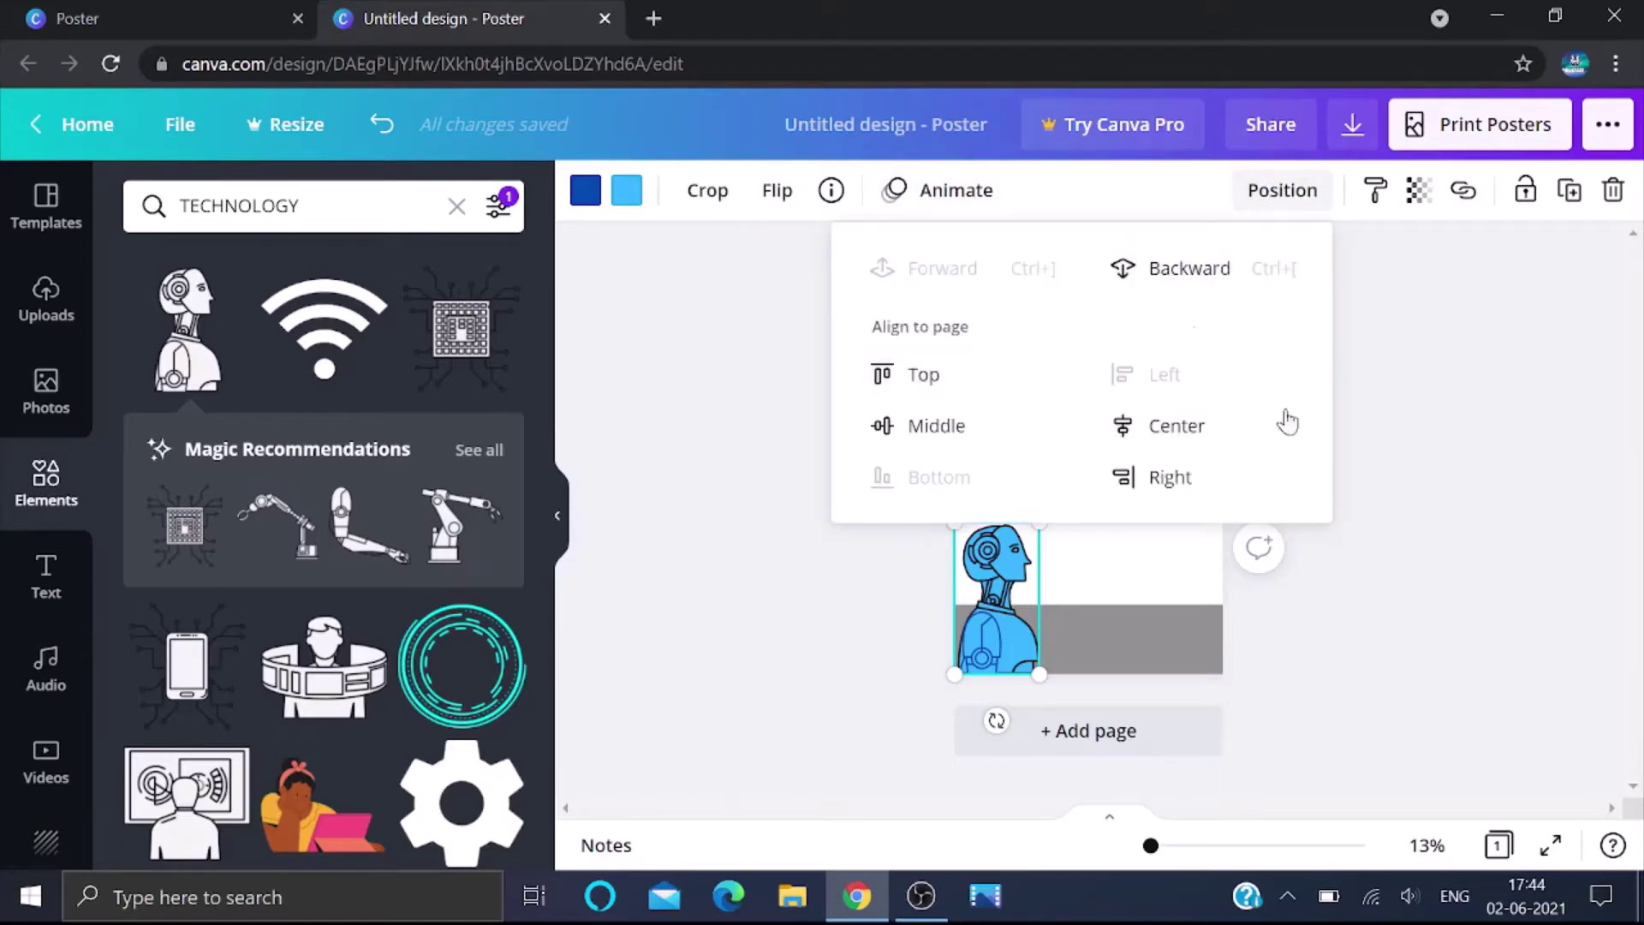
{"action": "left_click", "coordinate": [1361, 311]}
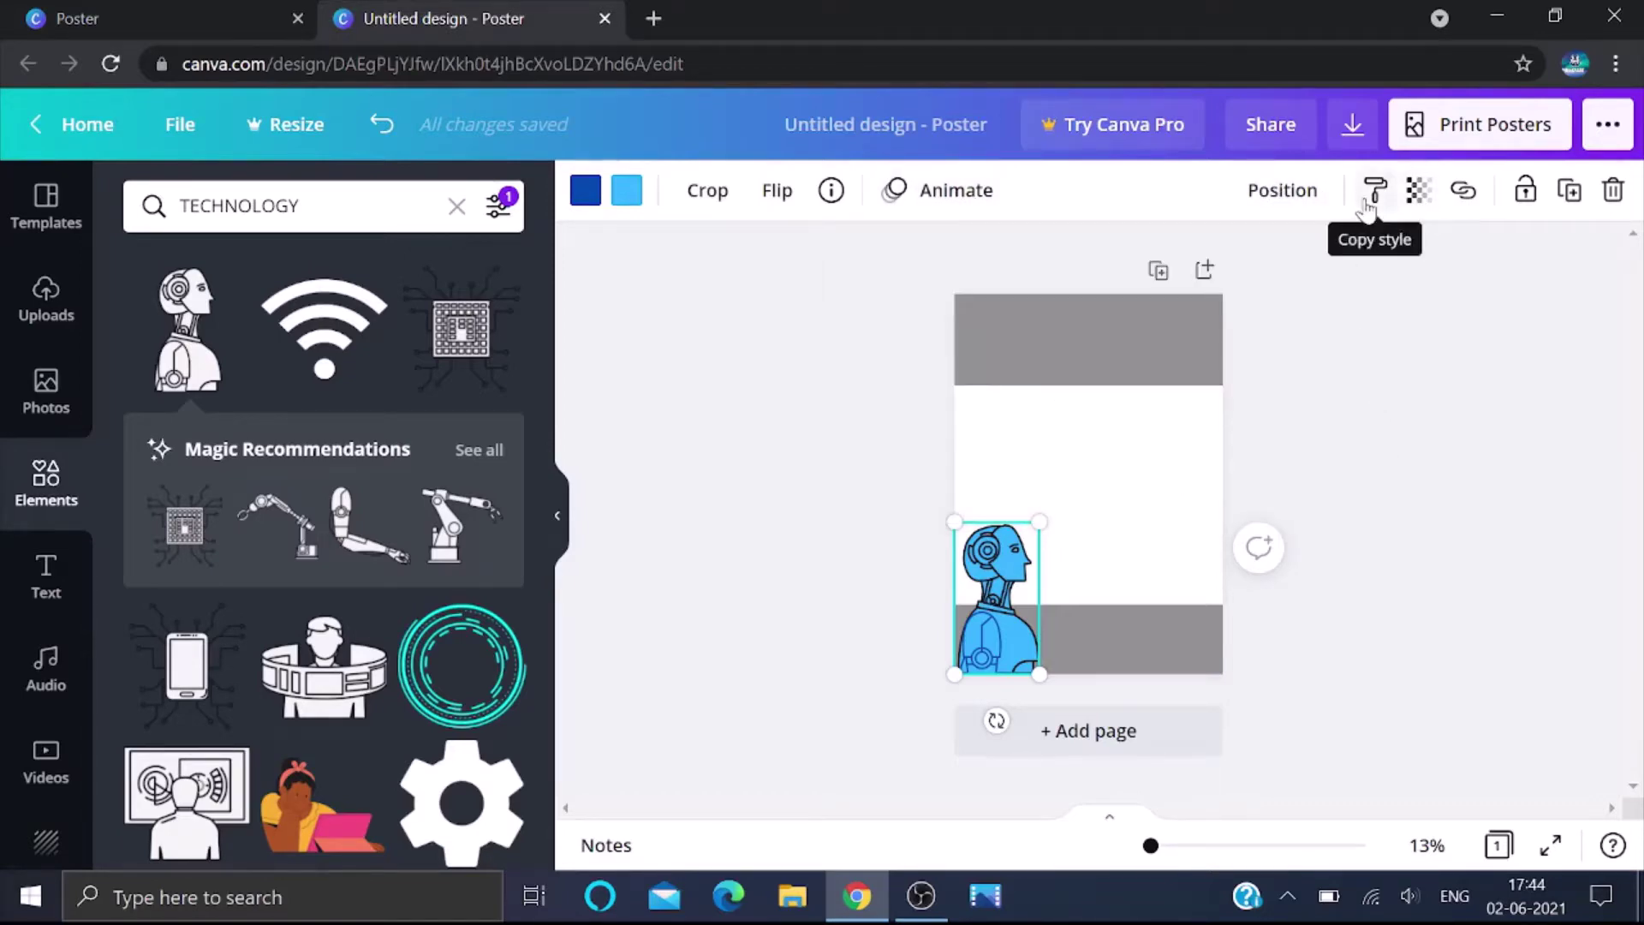
{"action": "left_click", "coordinate": [1418, 193]}
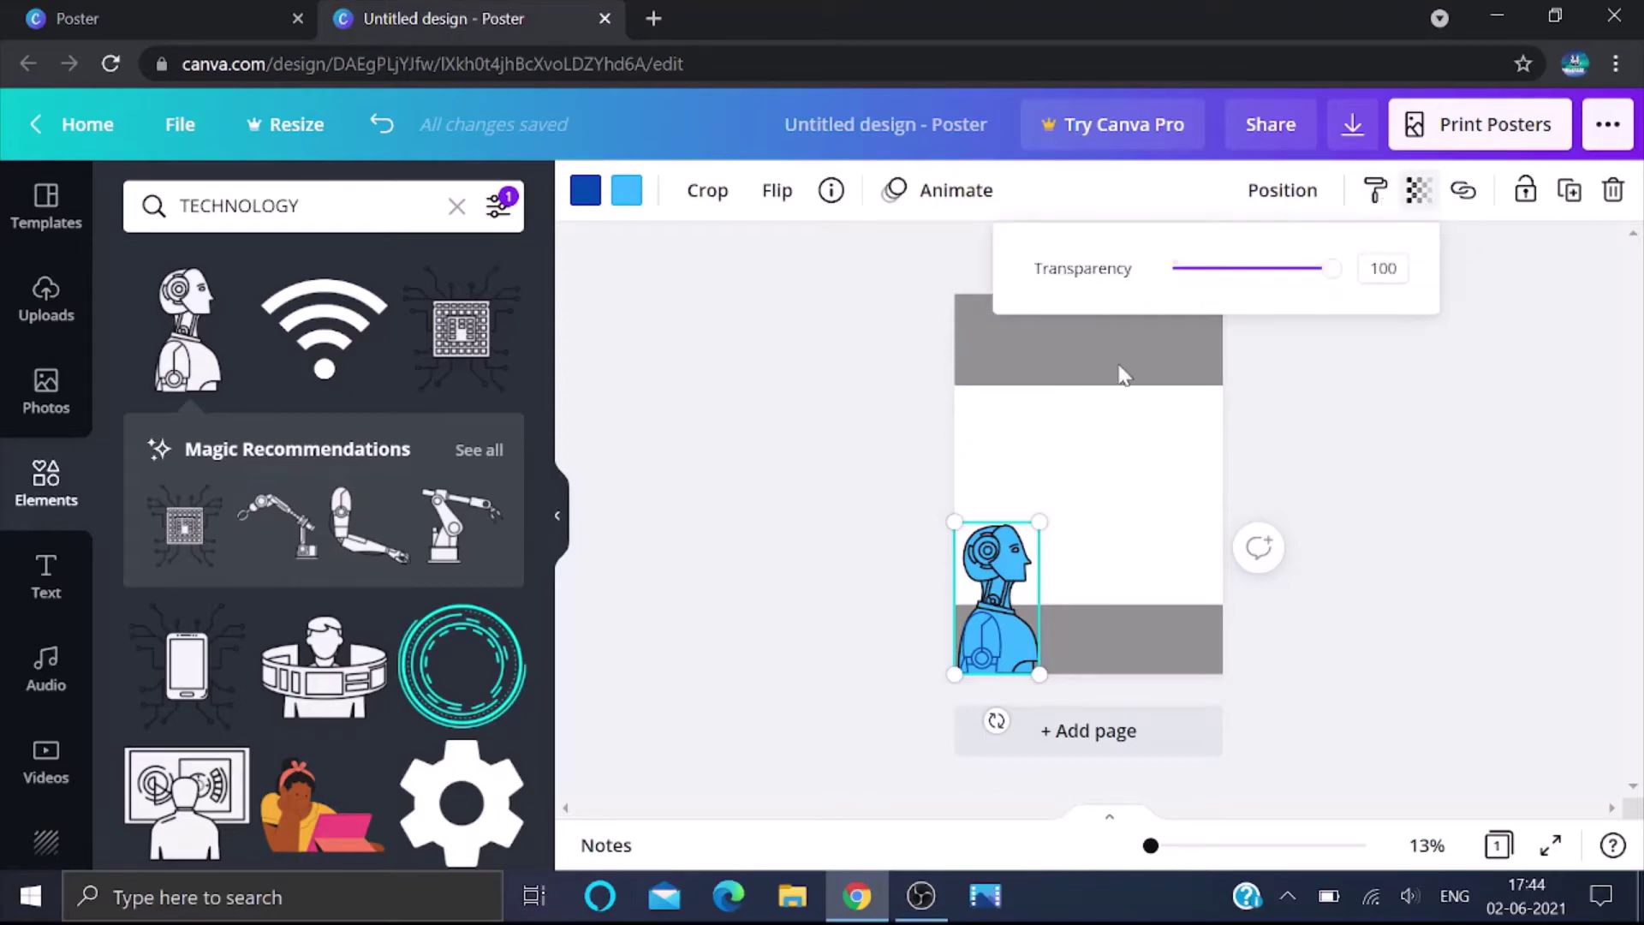
{"action": "mouse_move", "coordinate": [1325, 281]}
{"action": "left_mouse_down"}
{"action": "mouse_move", "coordinate": [1297, 282]}
{"action": "mouse_move", "coordinate": [1336, 285]}
{"action": "left_mouse_up"}
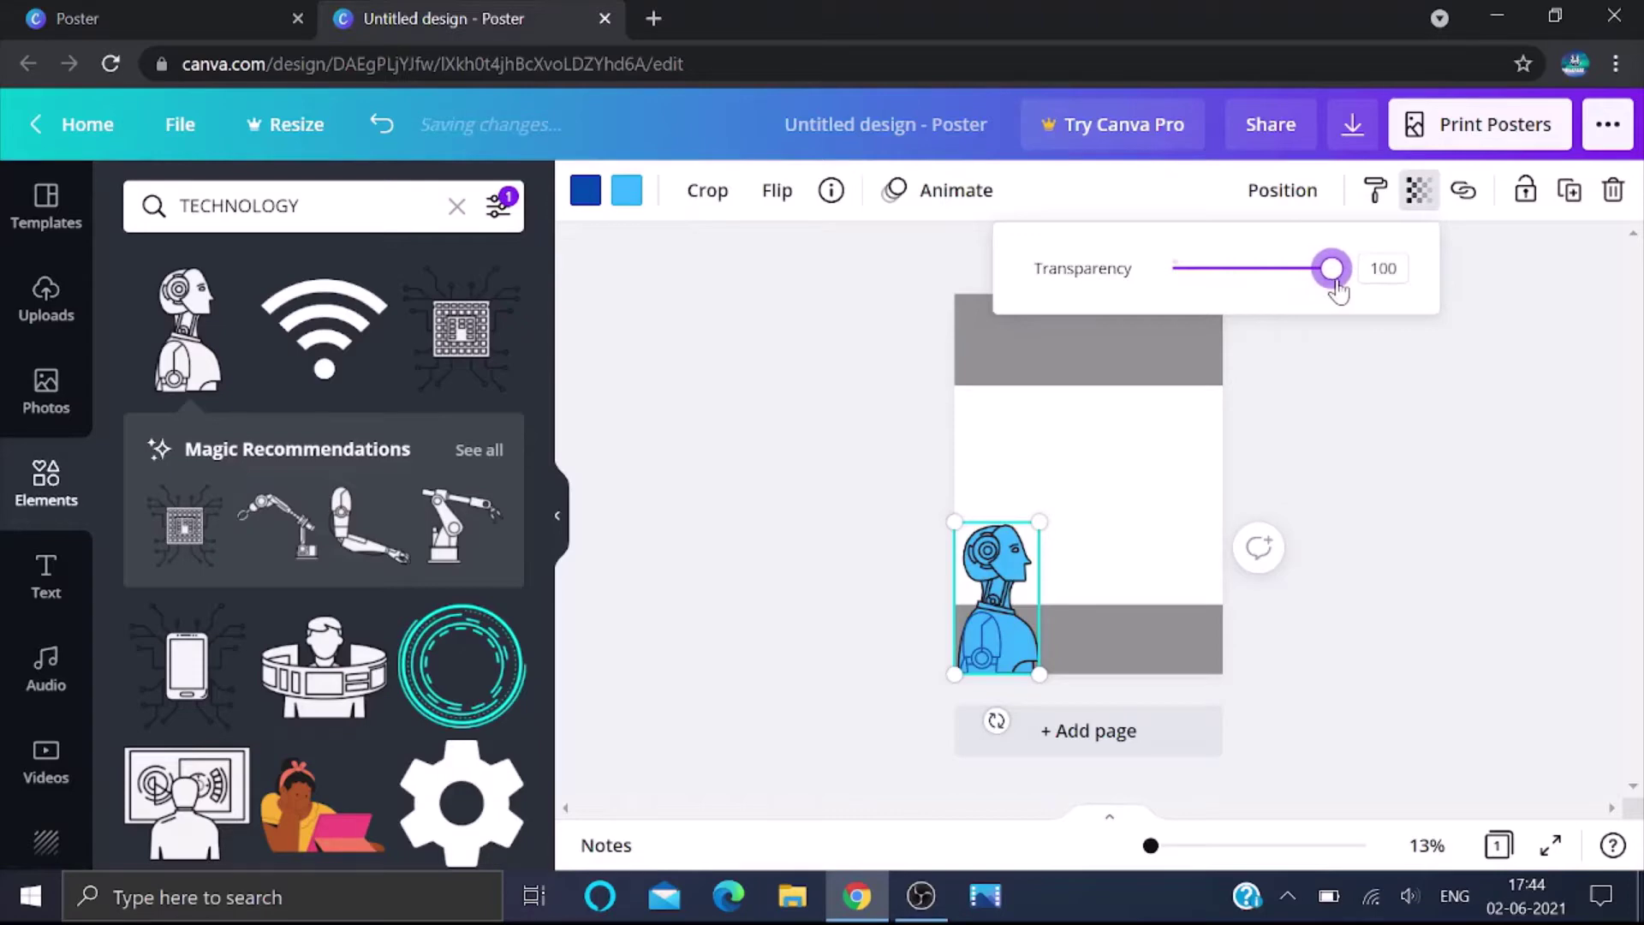
Add the cyan concentric-circle technology graphic to the poster and shrink it within the white area.
{"action": "scroll", "coordinate": [330, 587], "scroll_direction": "down", "scroll_amount": 6}
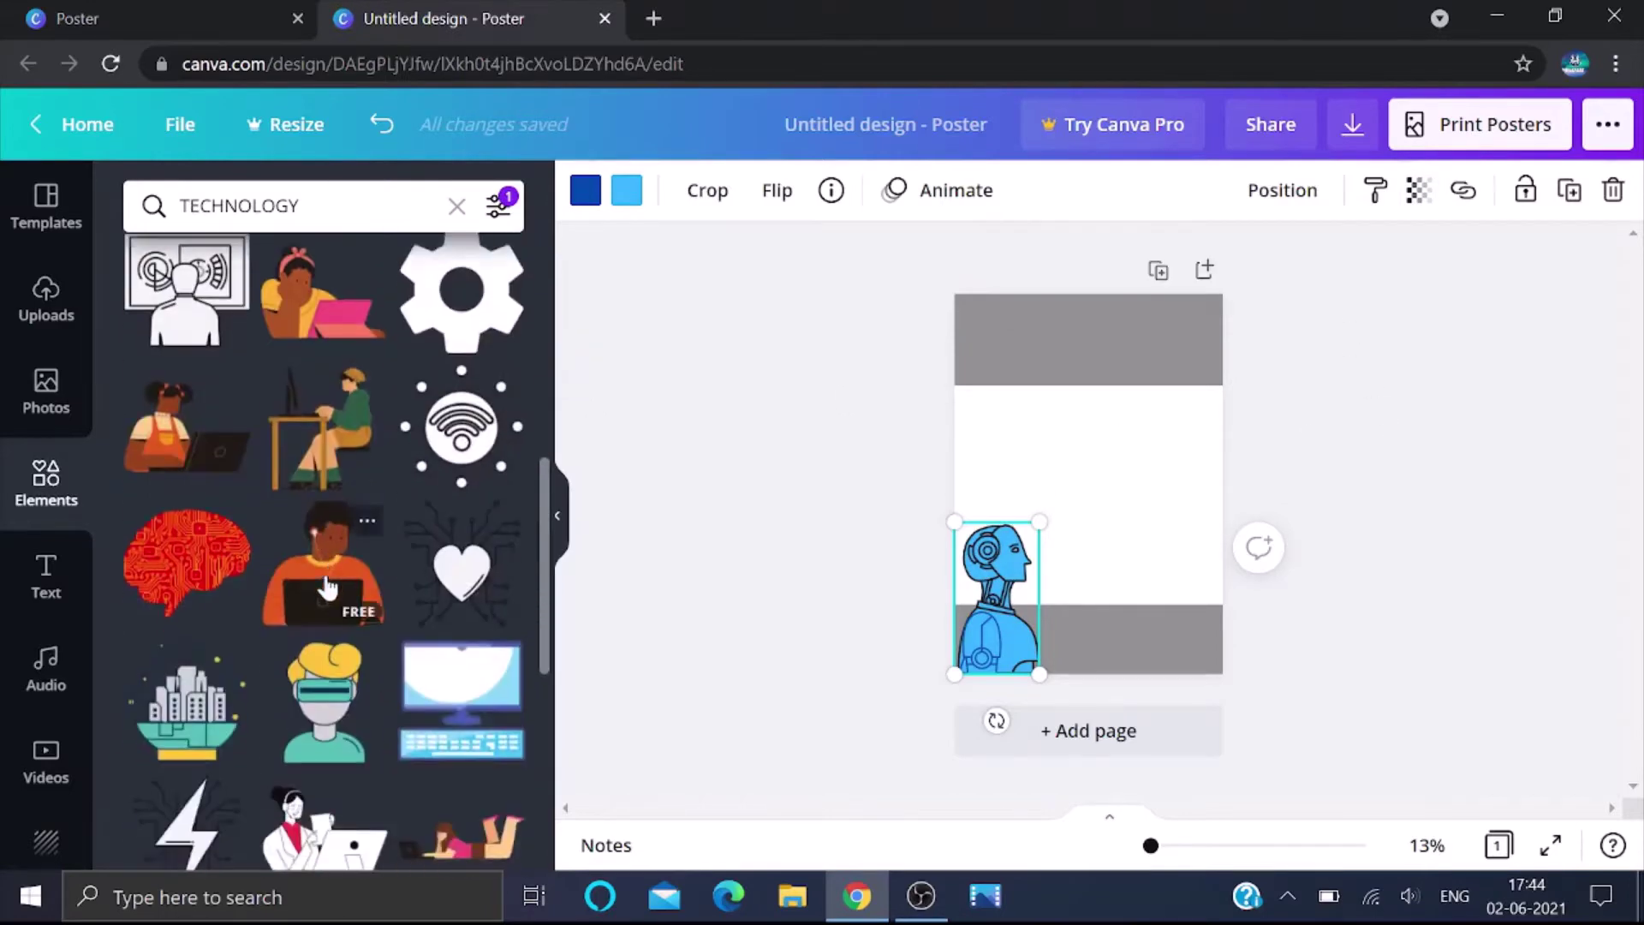
{"action": "scroll", "coordinate": [331, 588], "scroll_direction": "up", "scroll_amount": 2}
{"action": "left_click", "coordinate": [474, 350]}
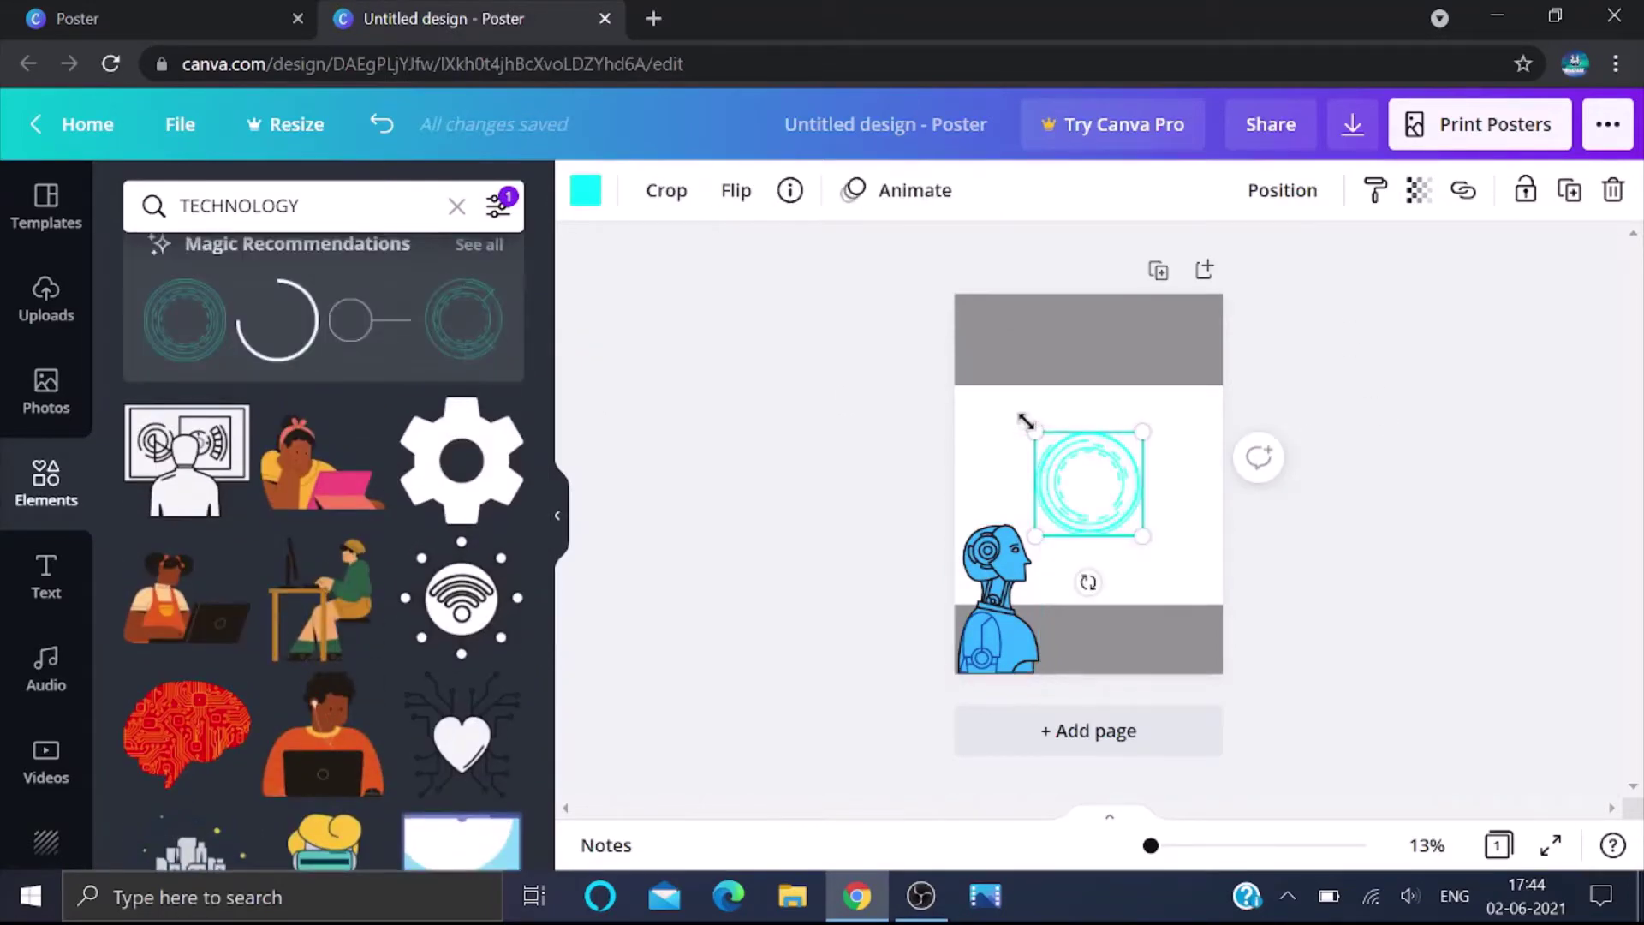
{"action": "left_click_drag", "start_coordinate": [1037, 426], "coordinate": [1061, 457]}
Try light blue and white as the fill of the footer band.
{"action": "left_click", "coordinate": [1102, 651]}
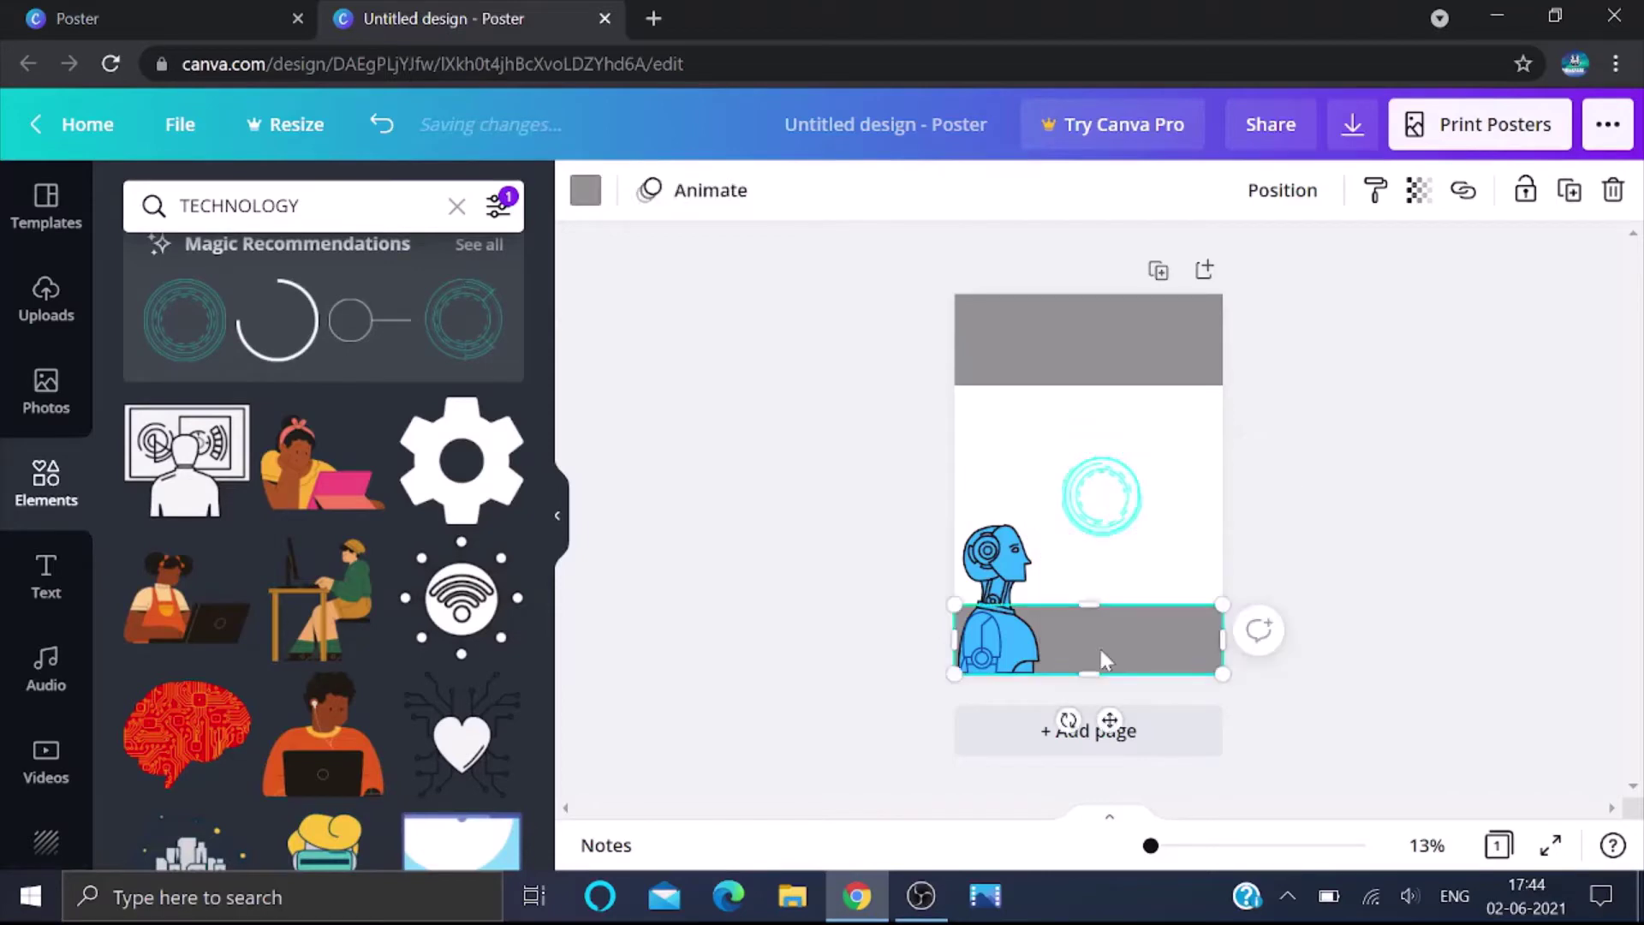
{"action": "left_click", "coordinate": [593, 200]}
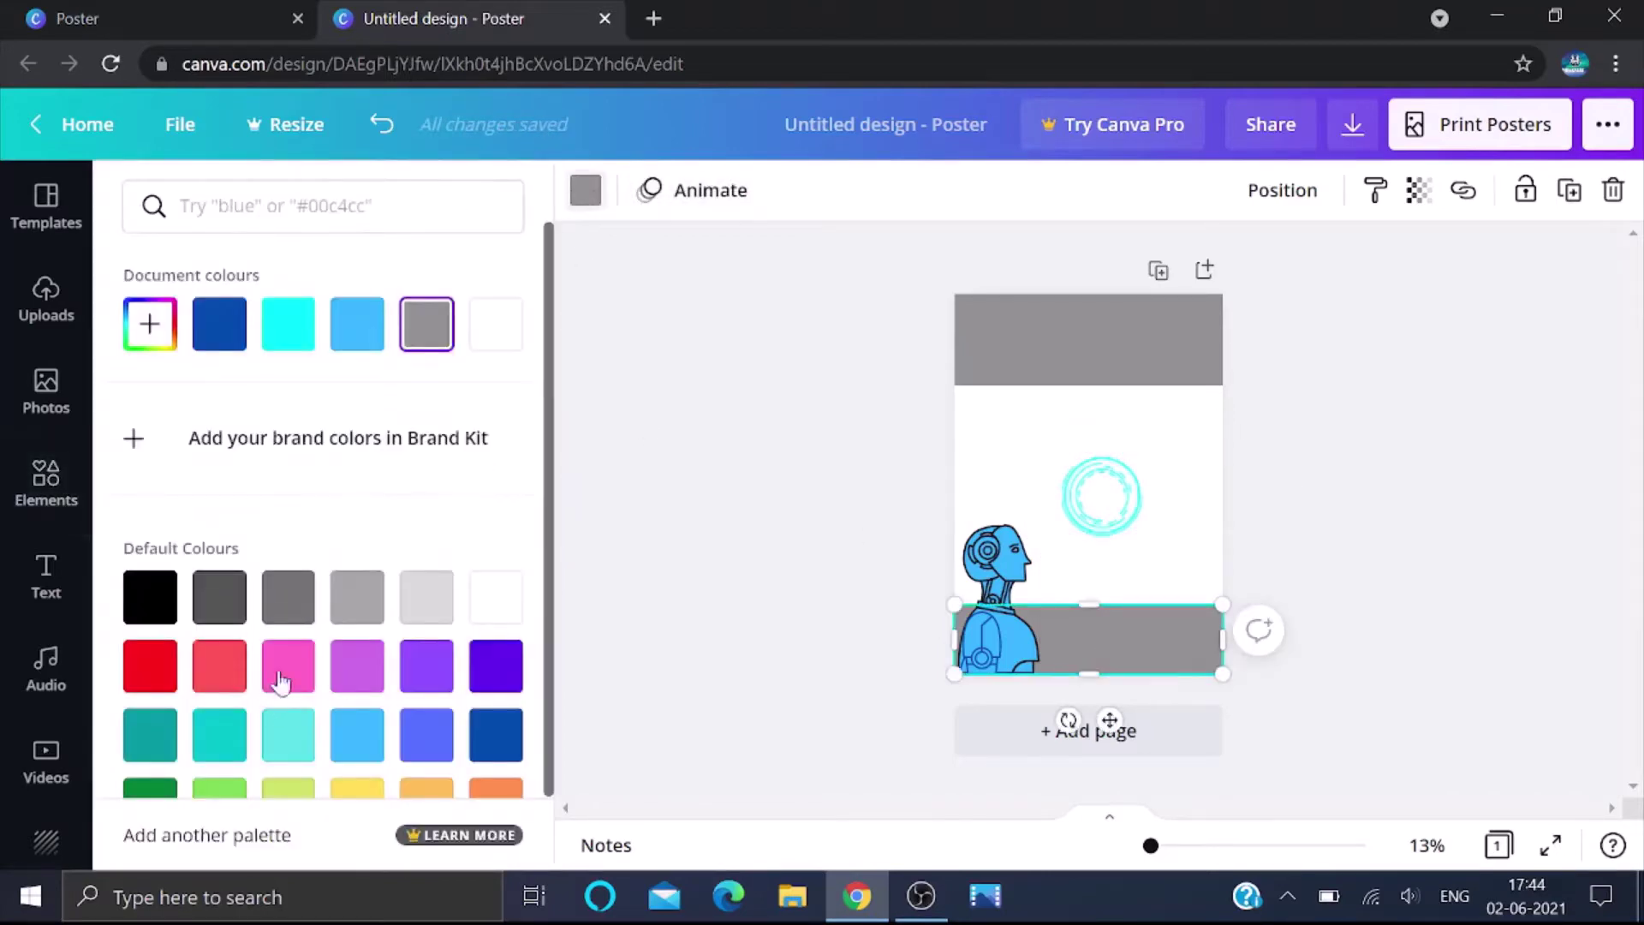
{"action": "scroll", "coordinate": [308, 651], "scroll_direction": "down", "scroll_amount": 1}
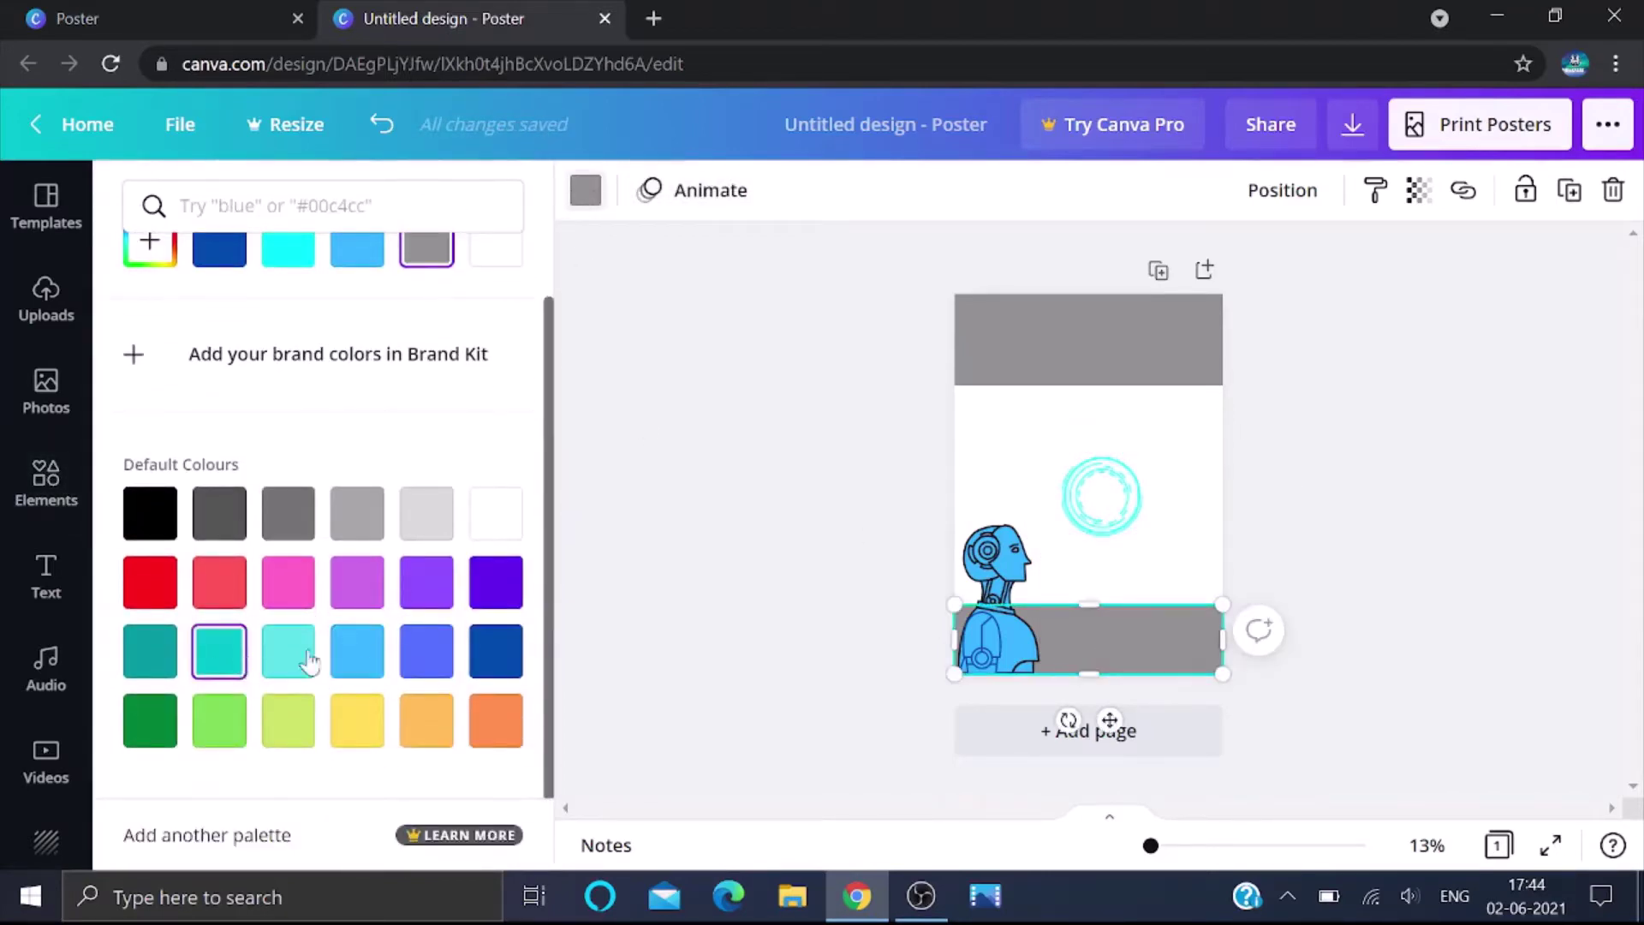
{"action": "left_click", "coordinate": [357, 652]}
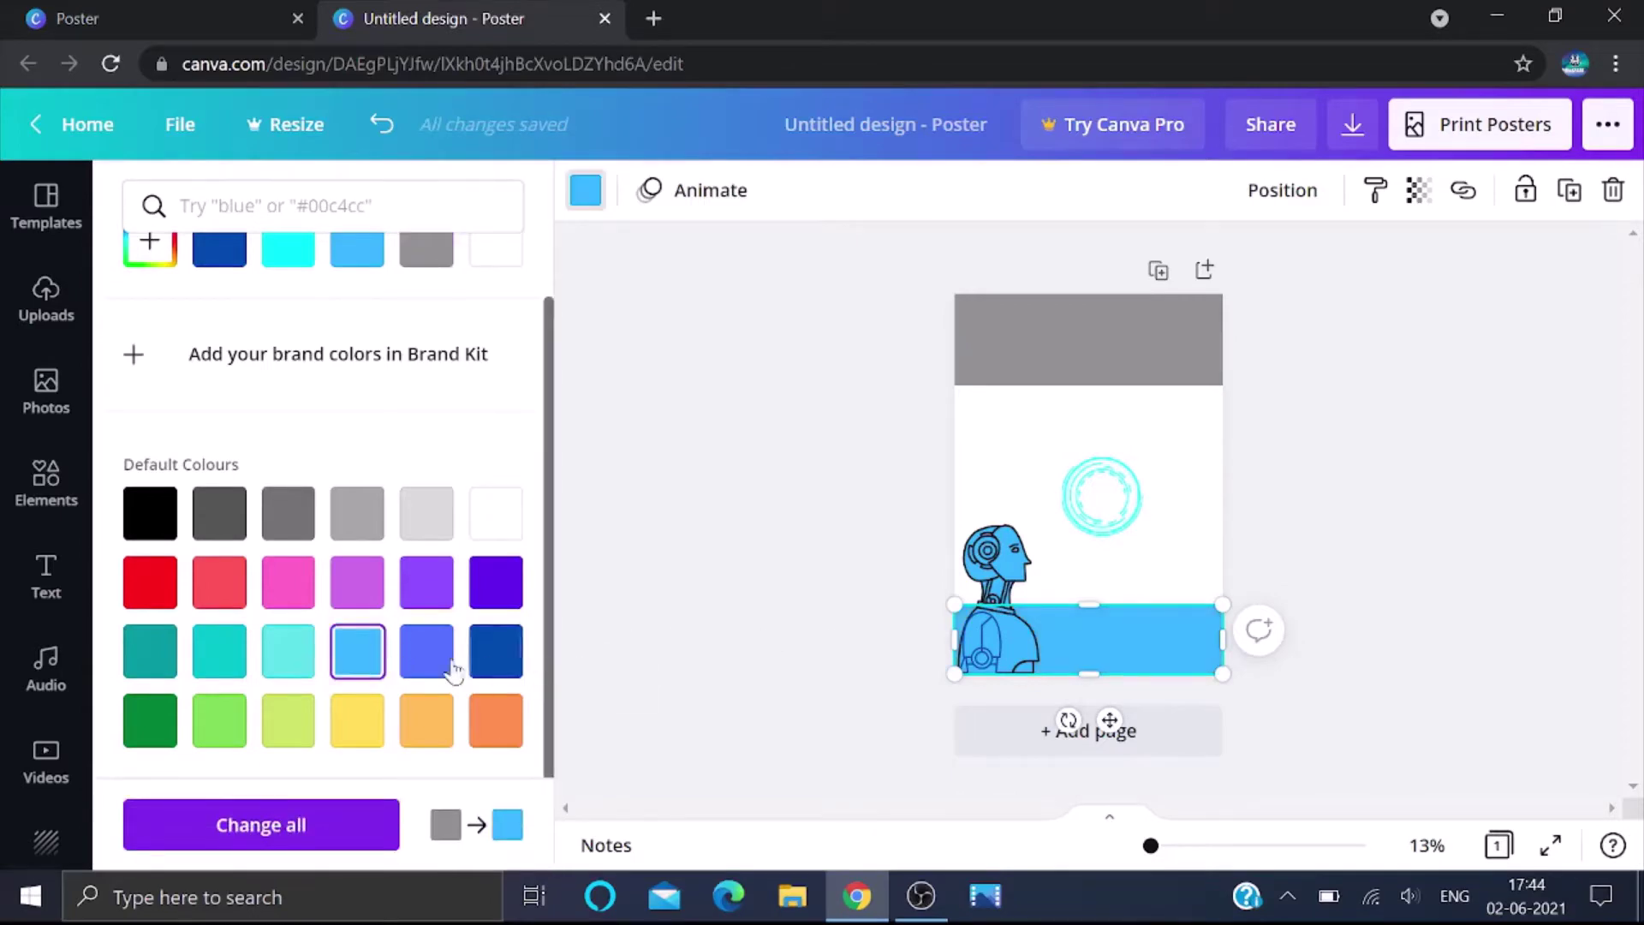
{"action": "scroll", "coordinate": [459, 490], "scroll_direction": "up", "scroll_amount": 1}
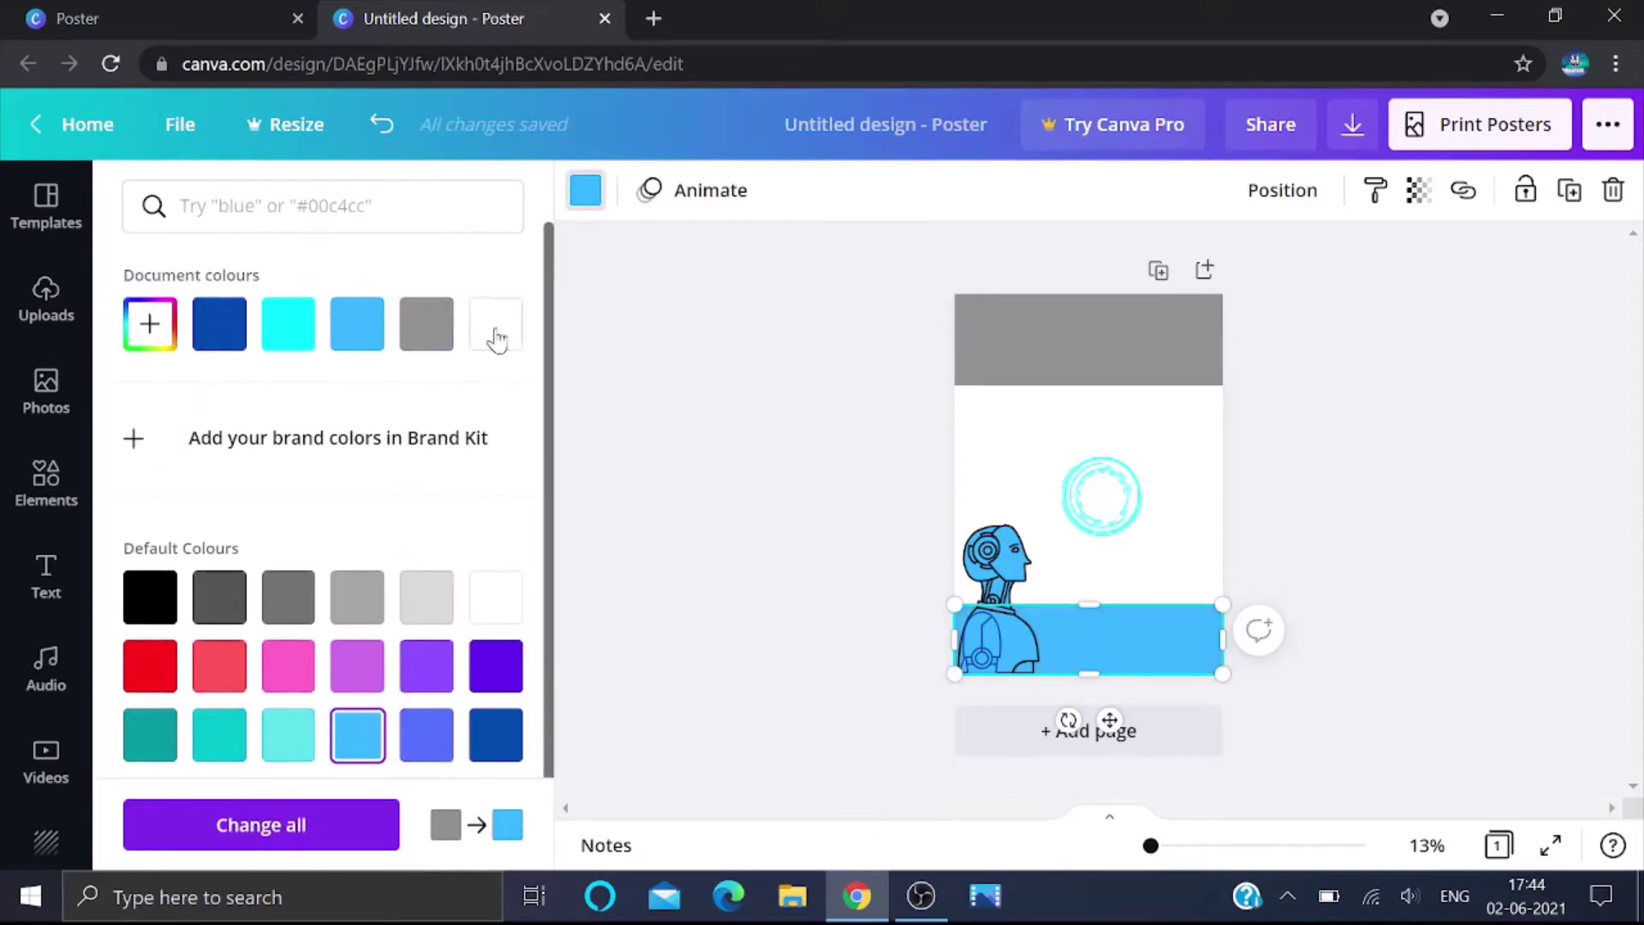
{"action": "left_click", "coordinate": [495, 324]}
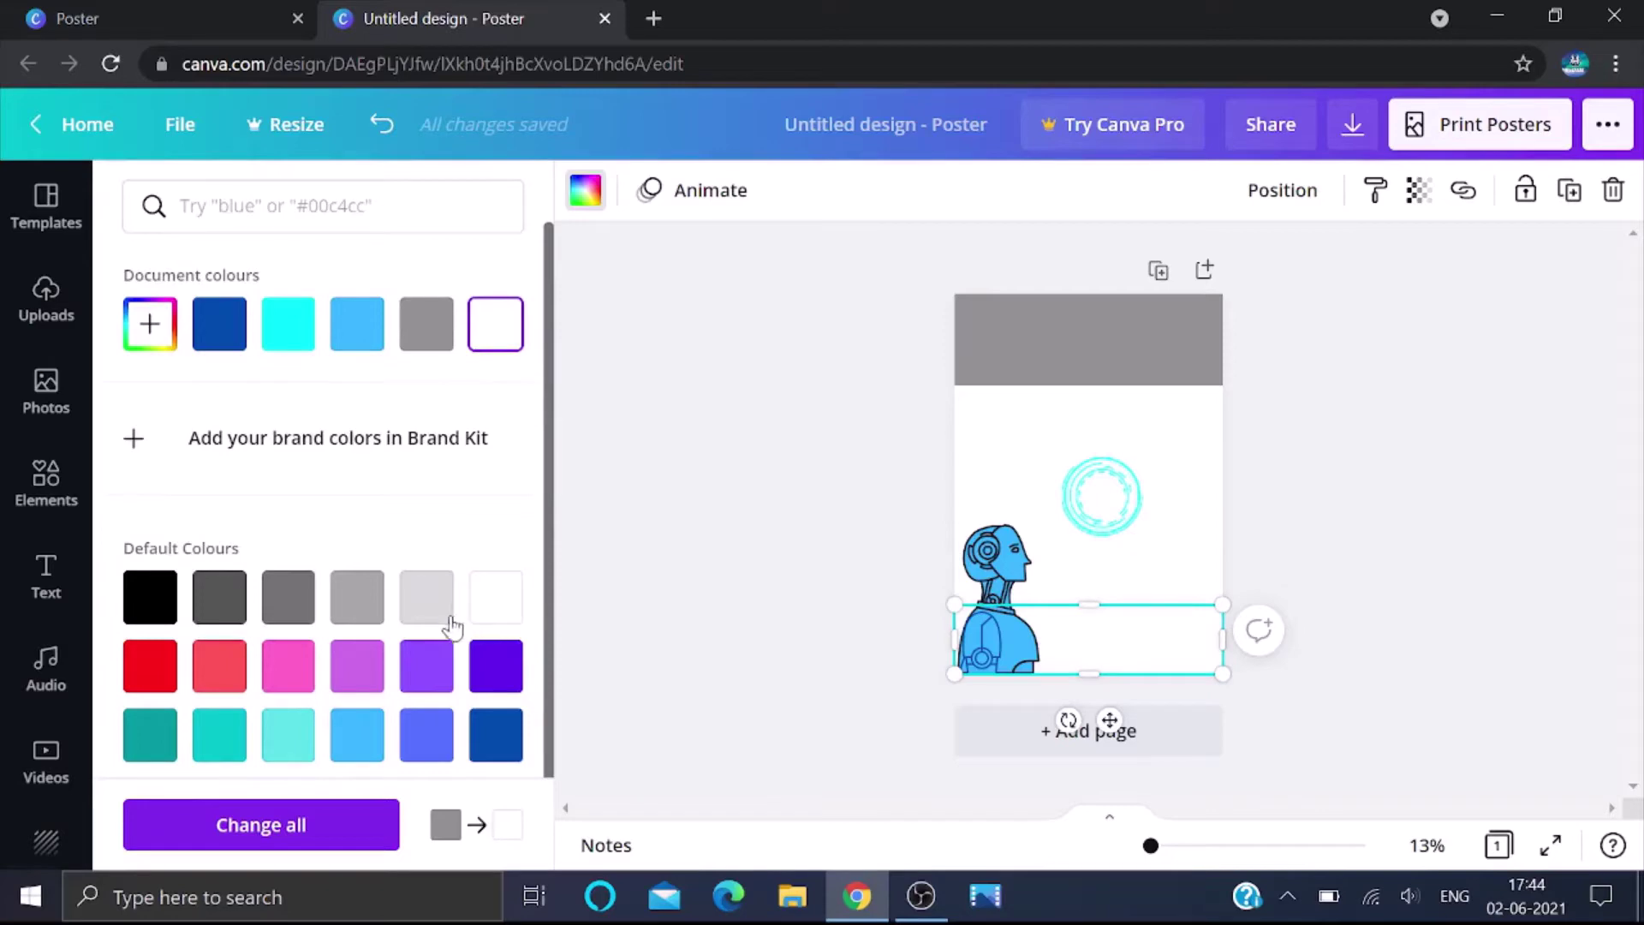
{"action": "scroll", "coordinate": [411, 634], "scroll_direction": "down", "scroll_amount": 1}
{"action": "left_click", "coordinate": [357, 651]}
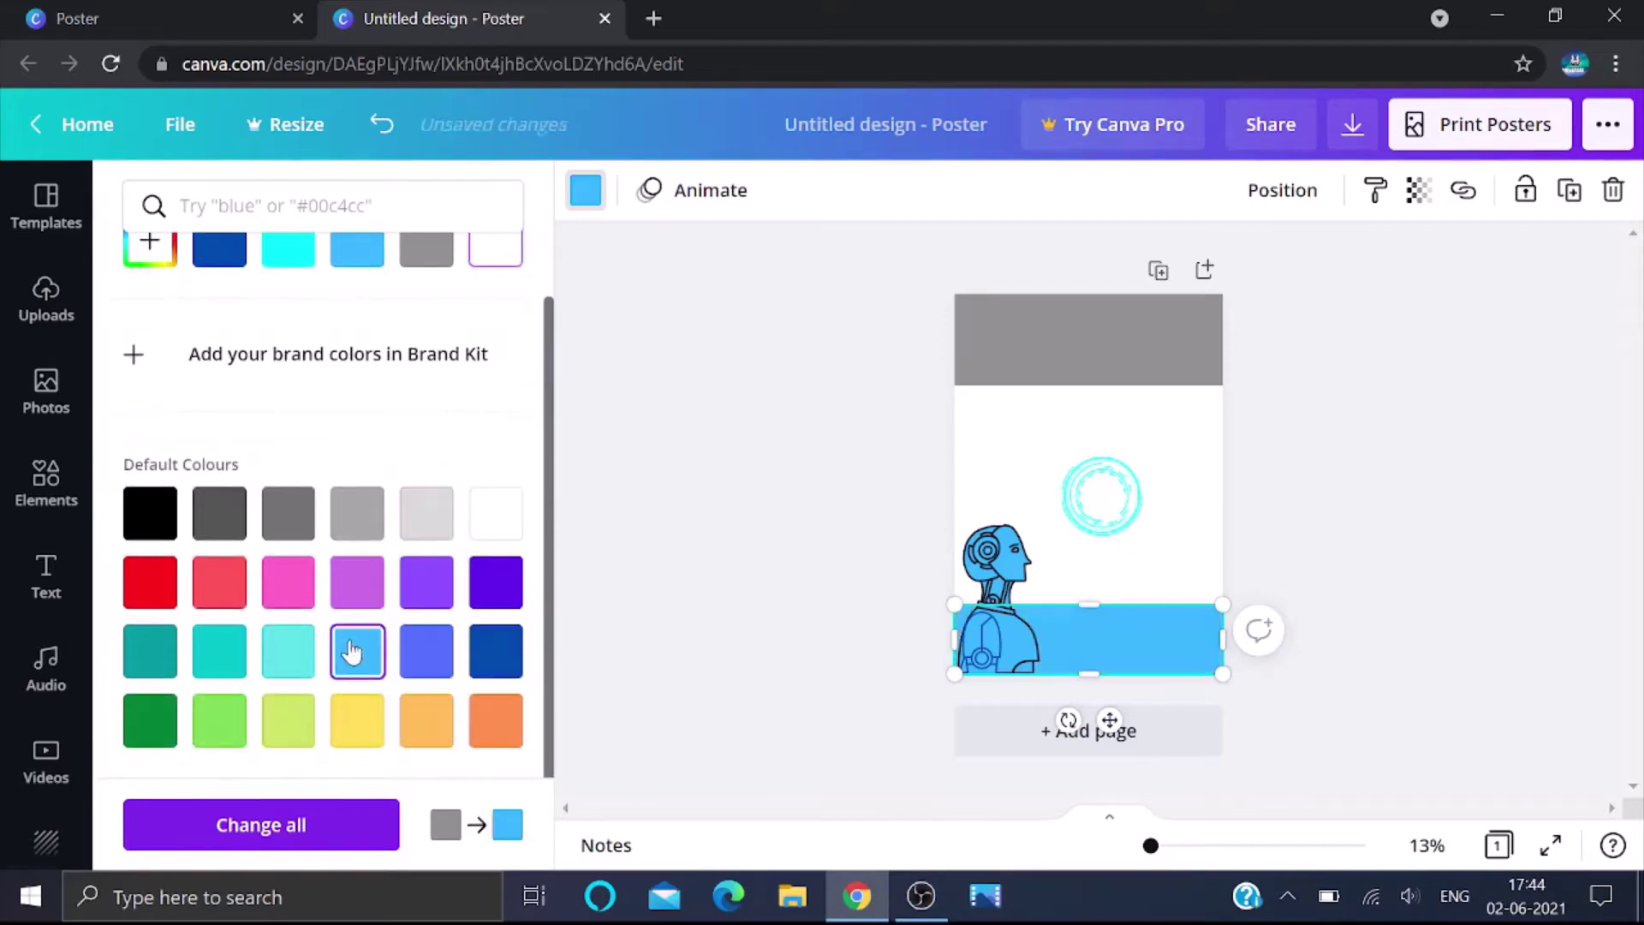
Set the footer band's fill to the custom blue #00A1FF.
{"action": "scroll", "coordinate": [152, 248], "scroll_direction": "up", "scroll_amount": 1}
{"action": "left_click", "coordinate": [156, 325]}
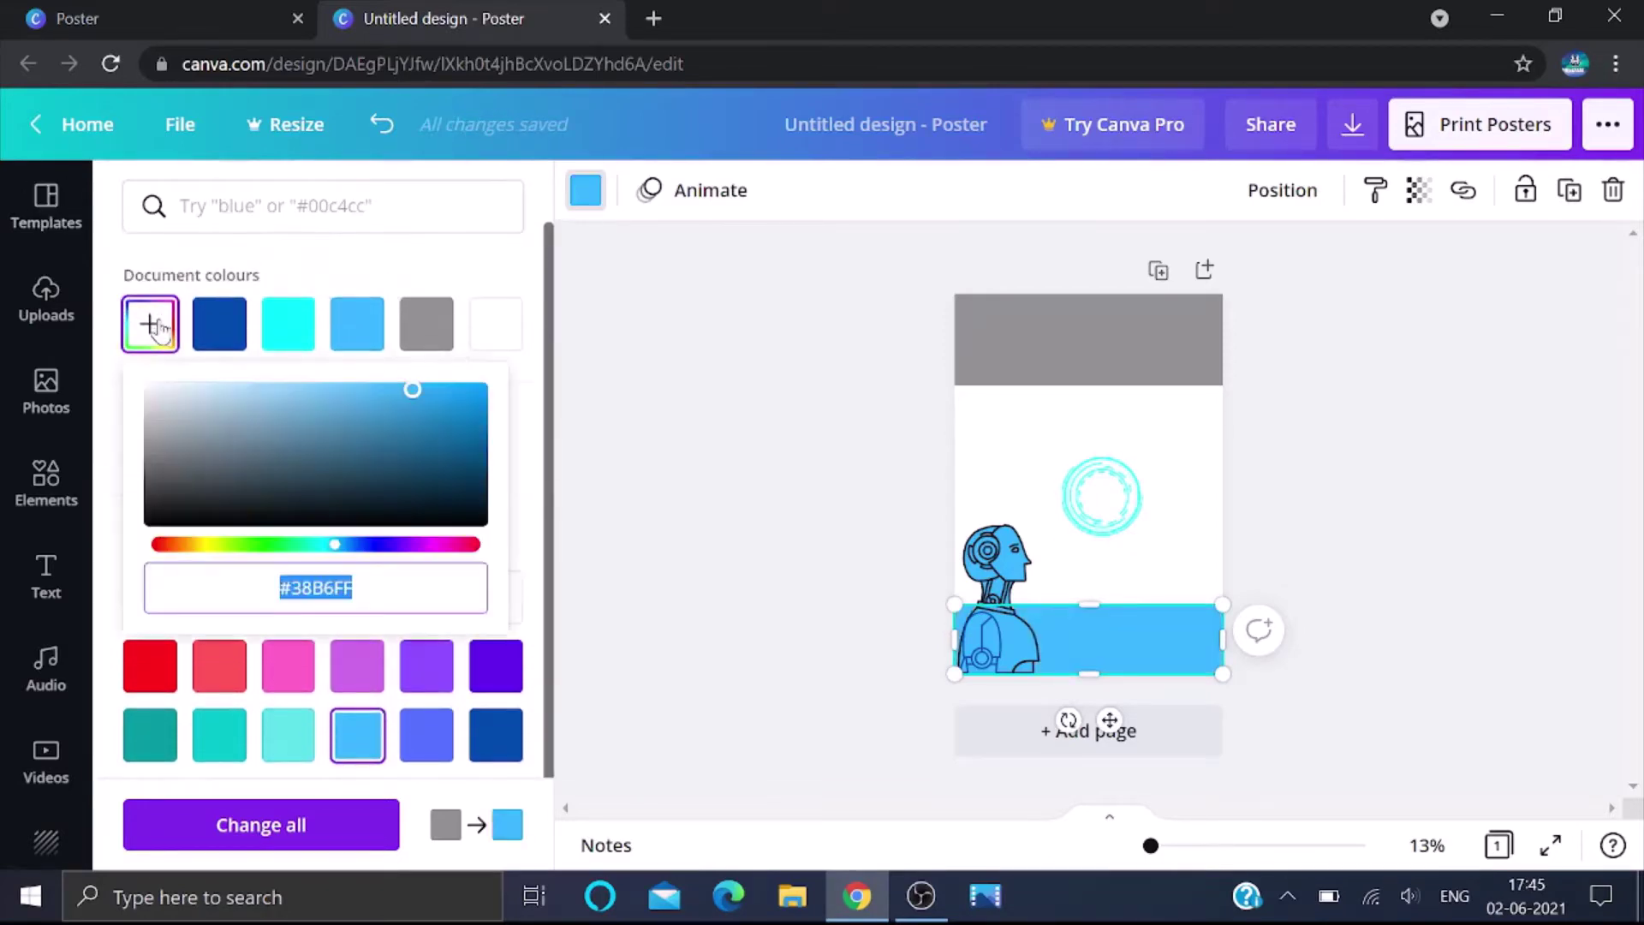
{"action": "left_click_drag", "start_coordinate": [406, 392], "coordinate": [558, 363]}
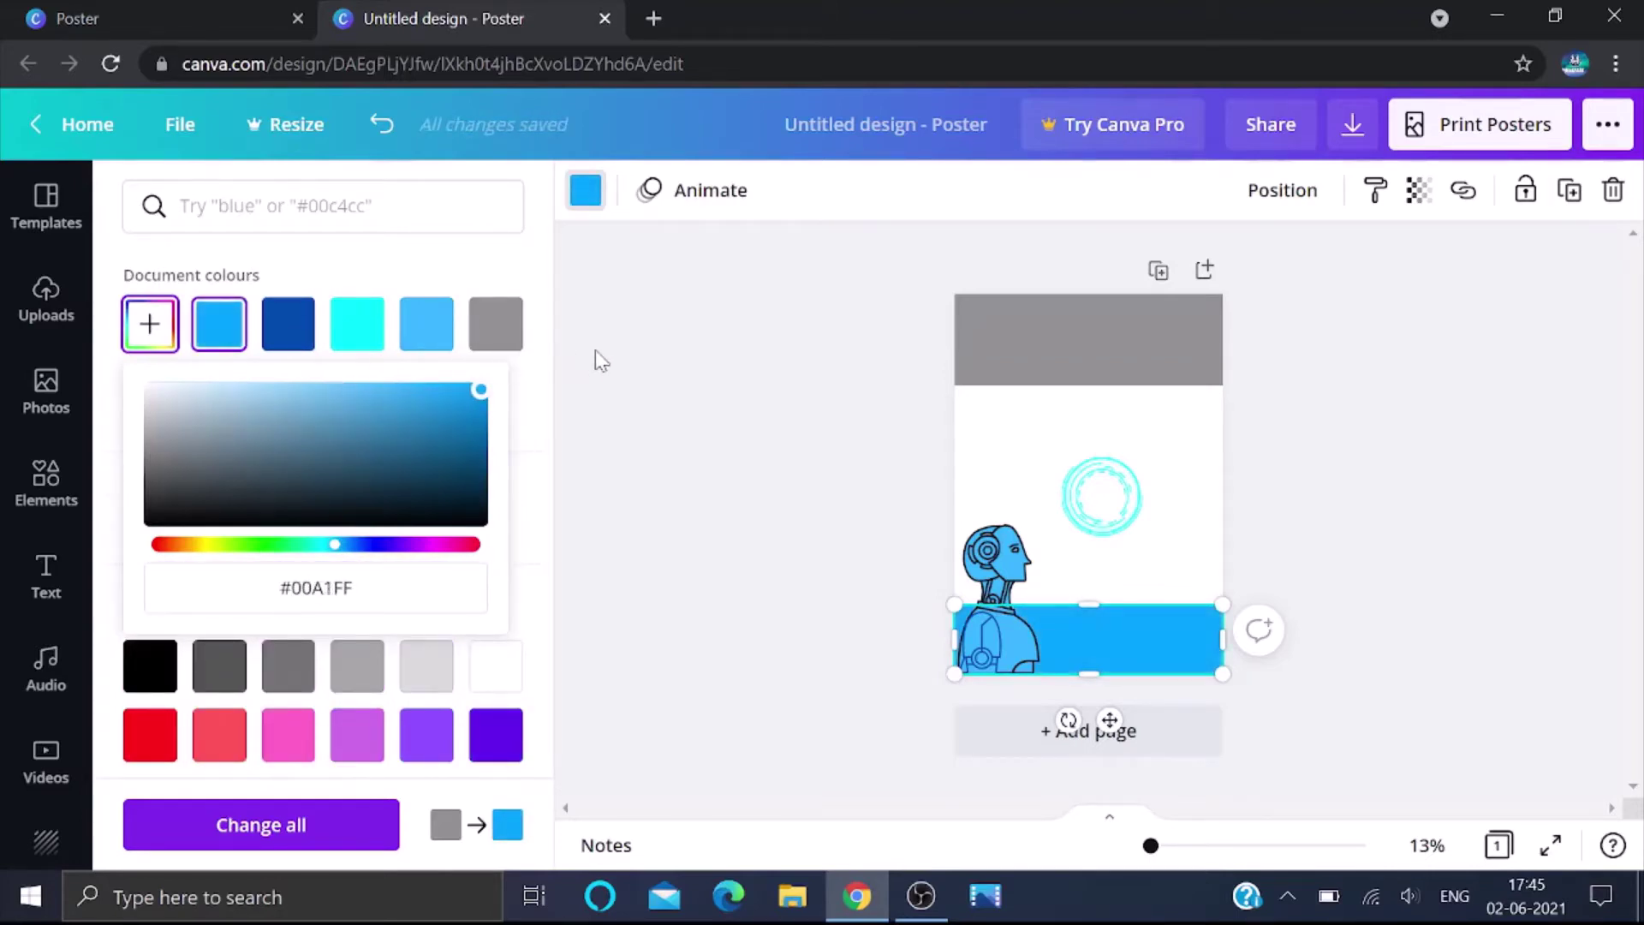
{"action": "left_click", "coordinate": [1114, 637]}
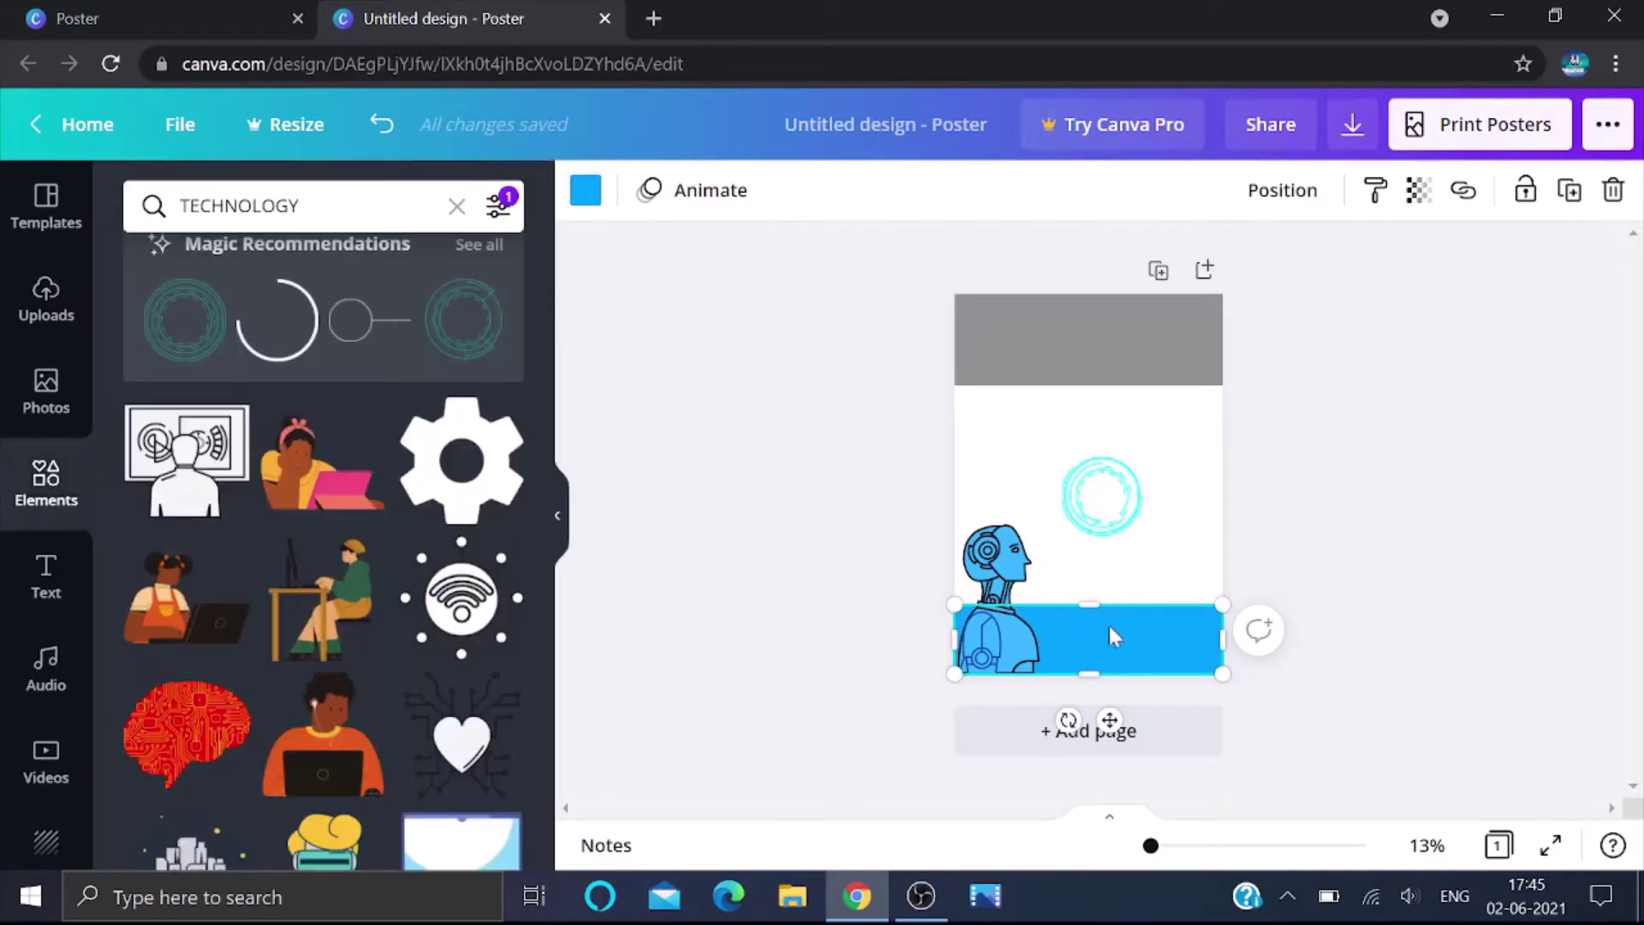
Delete the robot illustration and move the cyan circle graphic onto the left end of the footer band.
{"action": "left_click", "coordinate": [985, 638]}
{"action": "key", "text": "Delete"}
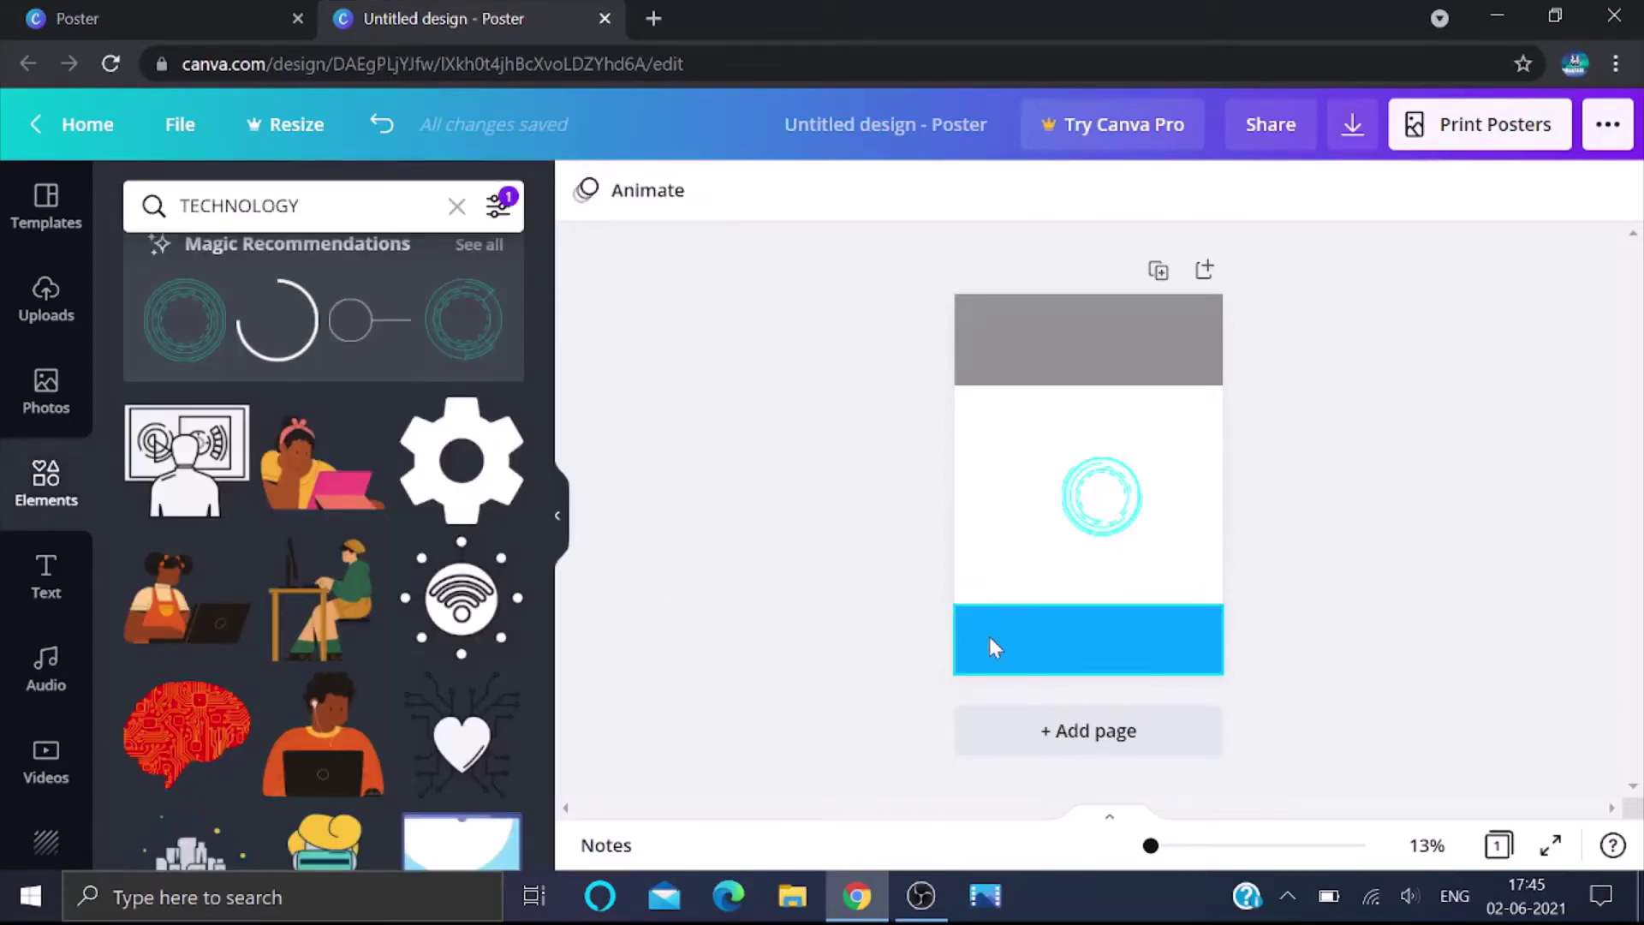
{"action": "left_click", "coordinate": [1103, 513]}
{"action": "left_click_drag", "start_coordinate": [1089, 544], "coordinate": [995, 678]}
Fill the header band with the same blue as the footer band from the document colours.
{"action": "left_click", "coordinate": [955, 313]}
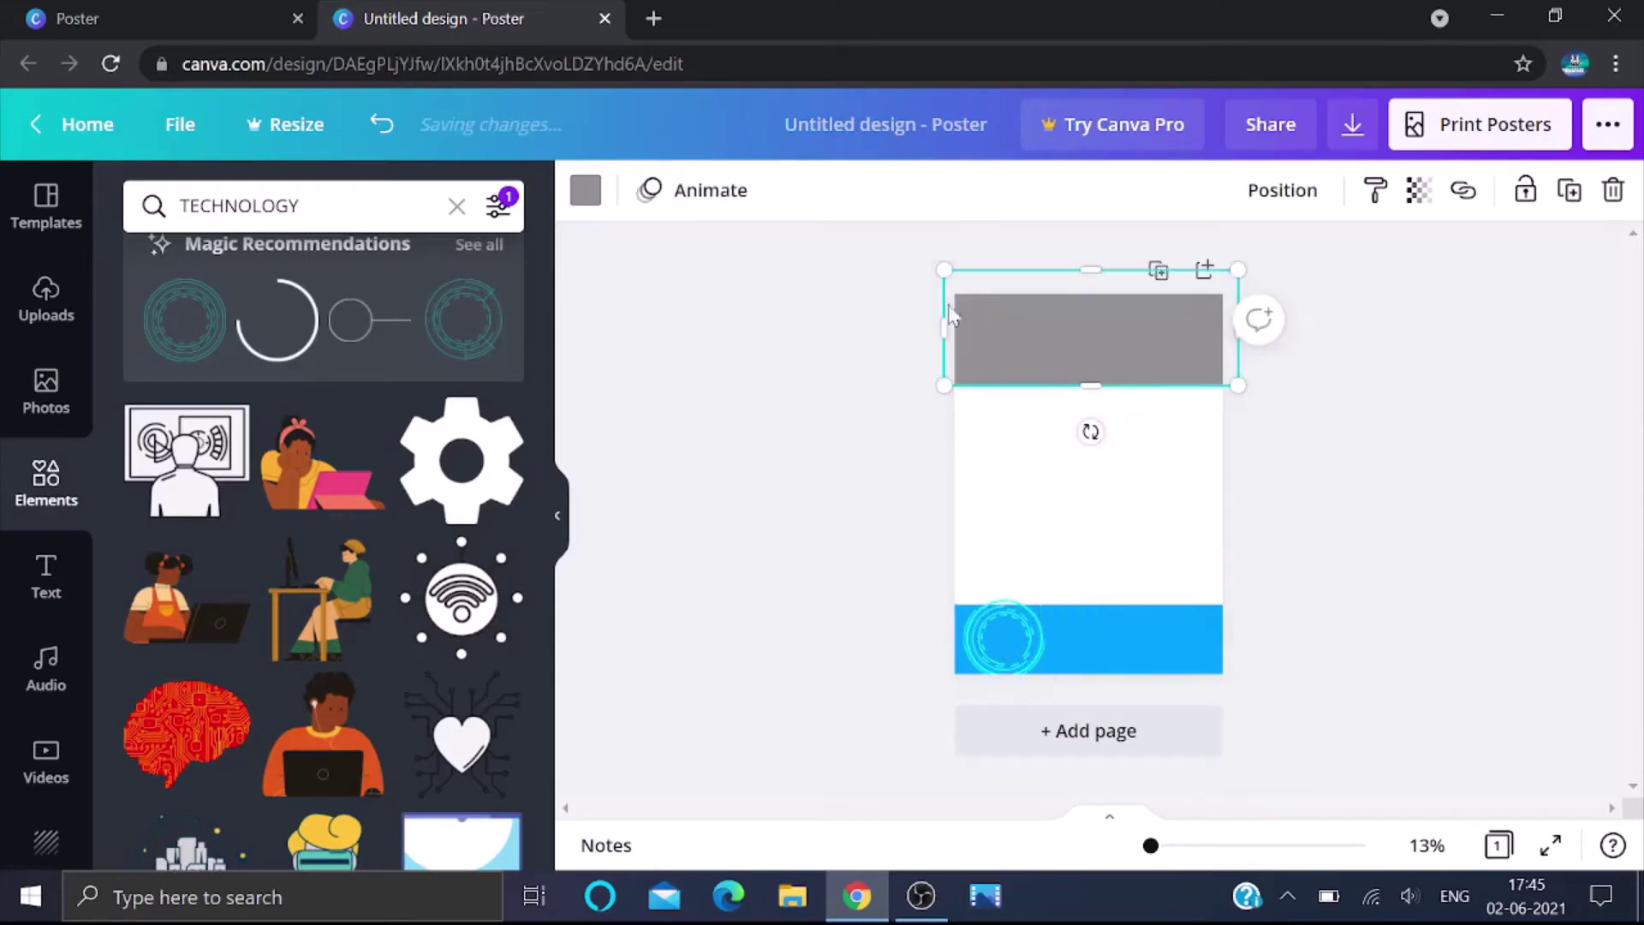
{"action": "left_click", "coordinate": [585, 190]}
{"action": "left_click", "coordinate": [287, 323]}
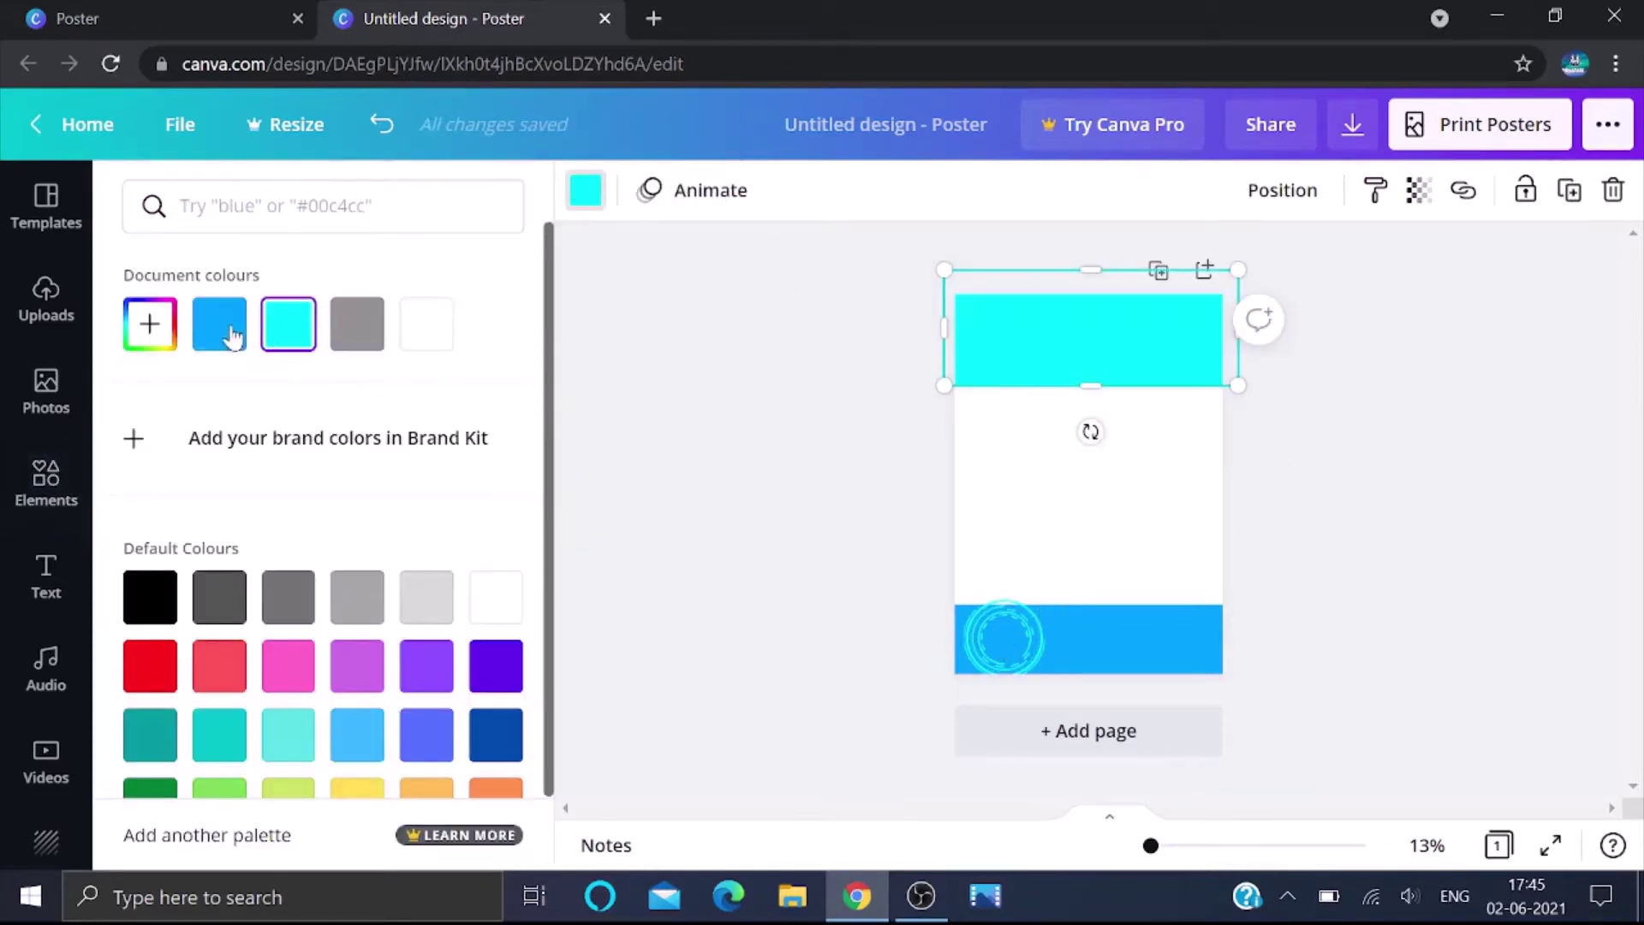
{"action": "left_click", "coordinate": [219, 324]}
Shrink the cyan circle graphic slightly so it sits within the footer band.
{"action": "left_click", "coordinate": [993, 638]}
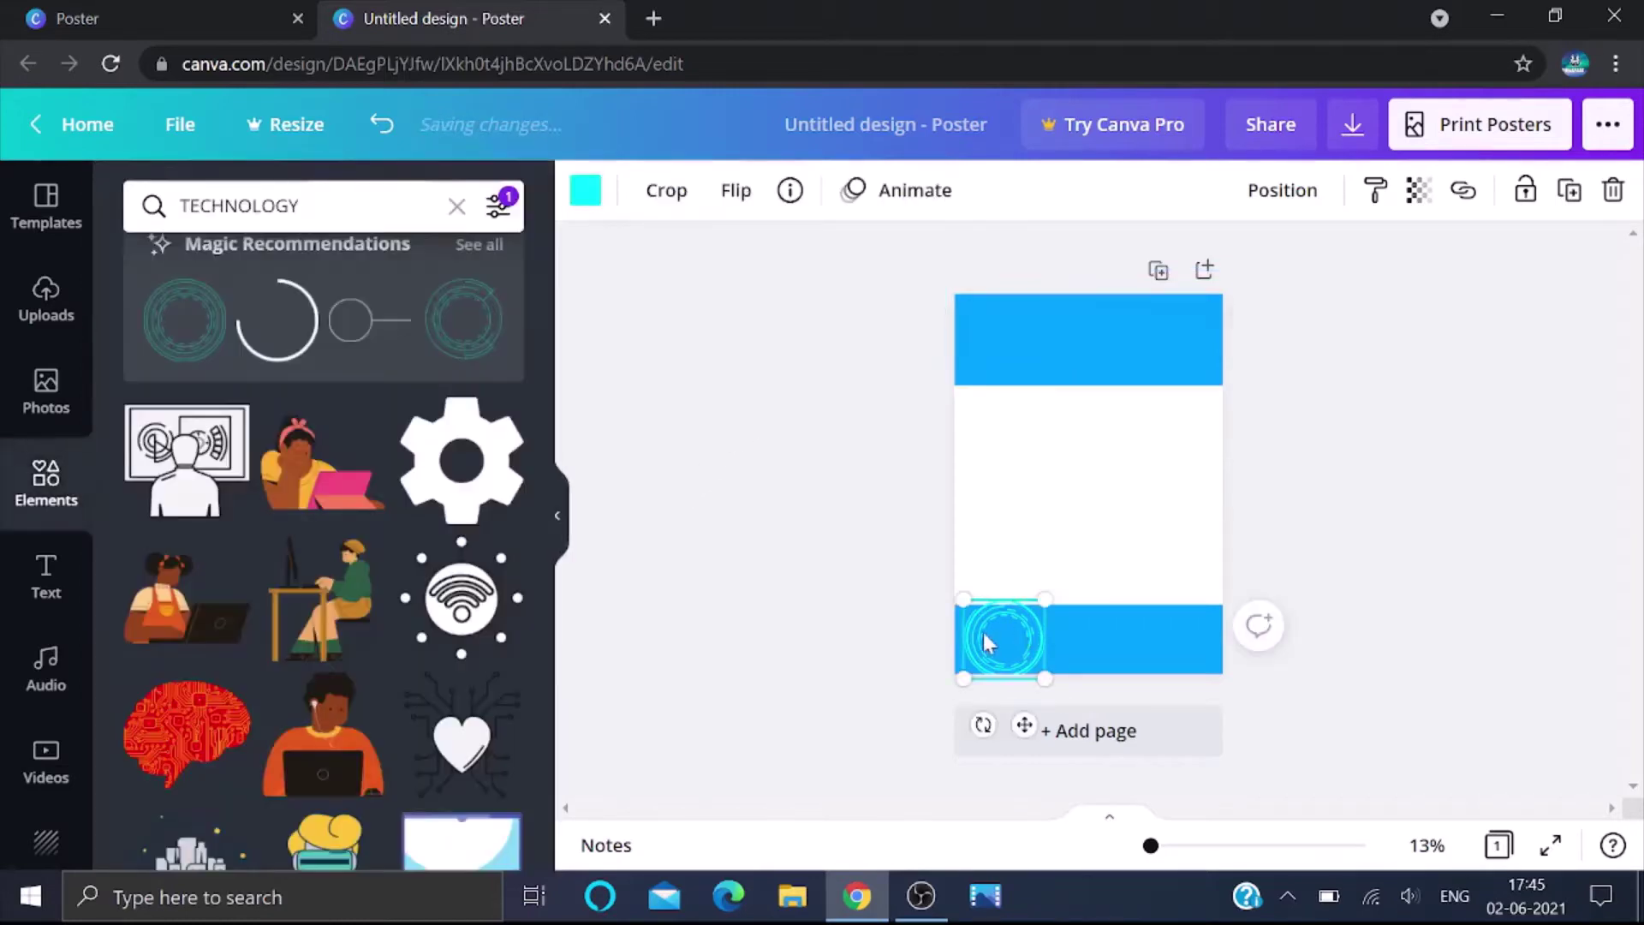
{"action": "left_click_drag", "start_coordinate": [964, 599], "coordinate": [988, 620]}
{"action": "left_click", "coordinate": [716, 597]}
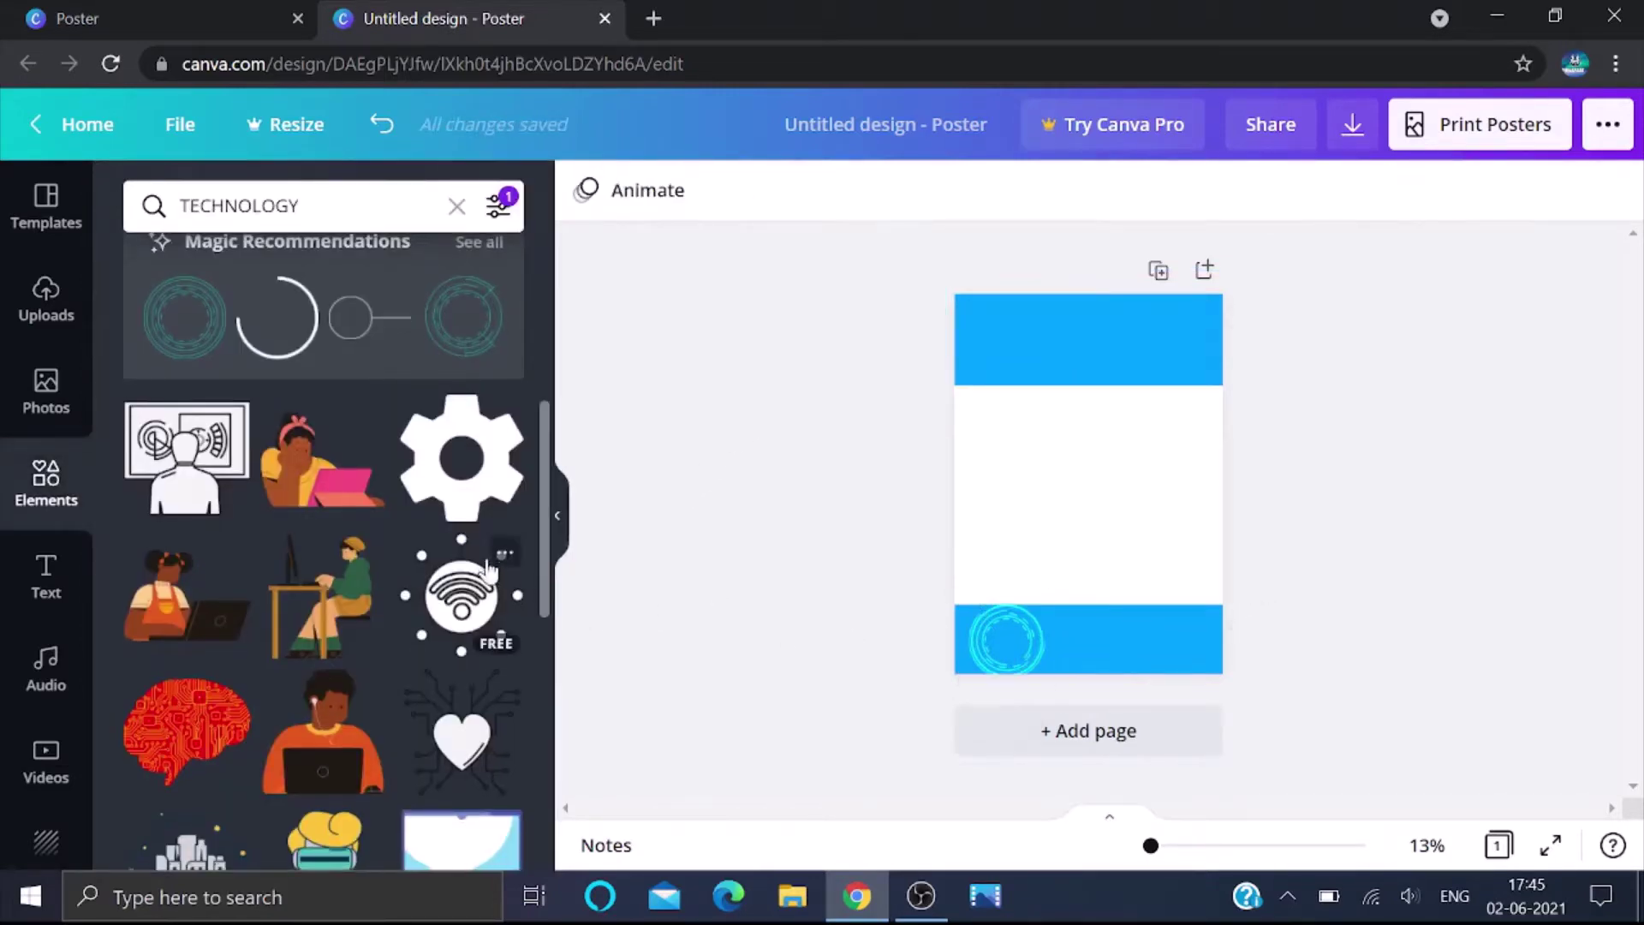
Add the blue desktop monitor graphic from the technology elements, shrink it and place it at the white area's top-left corner under the header band.
{"action": "scroll", "coordinate": [488, 569], "scroll_direction": "down", "scroll_amount": 10}
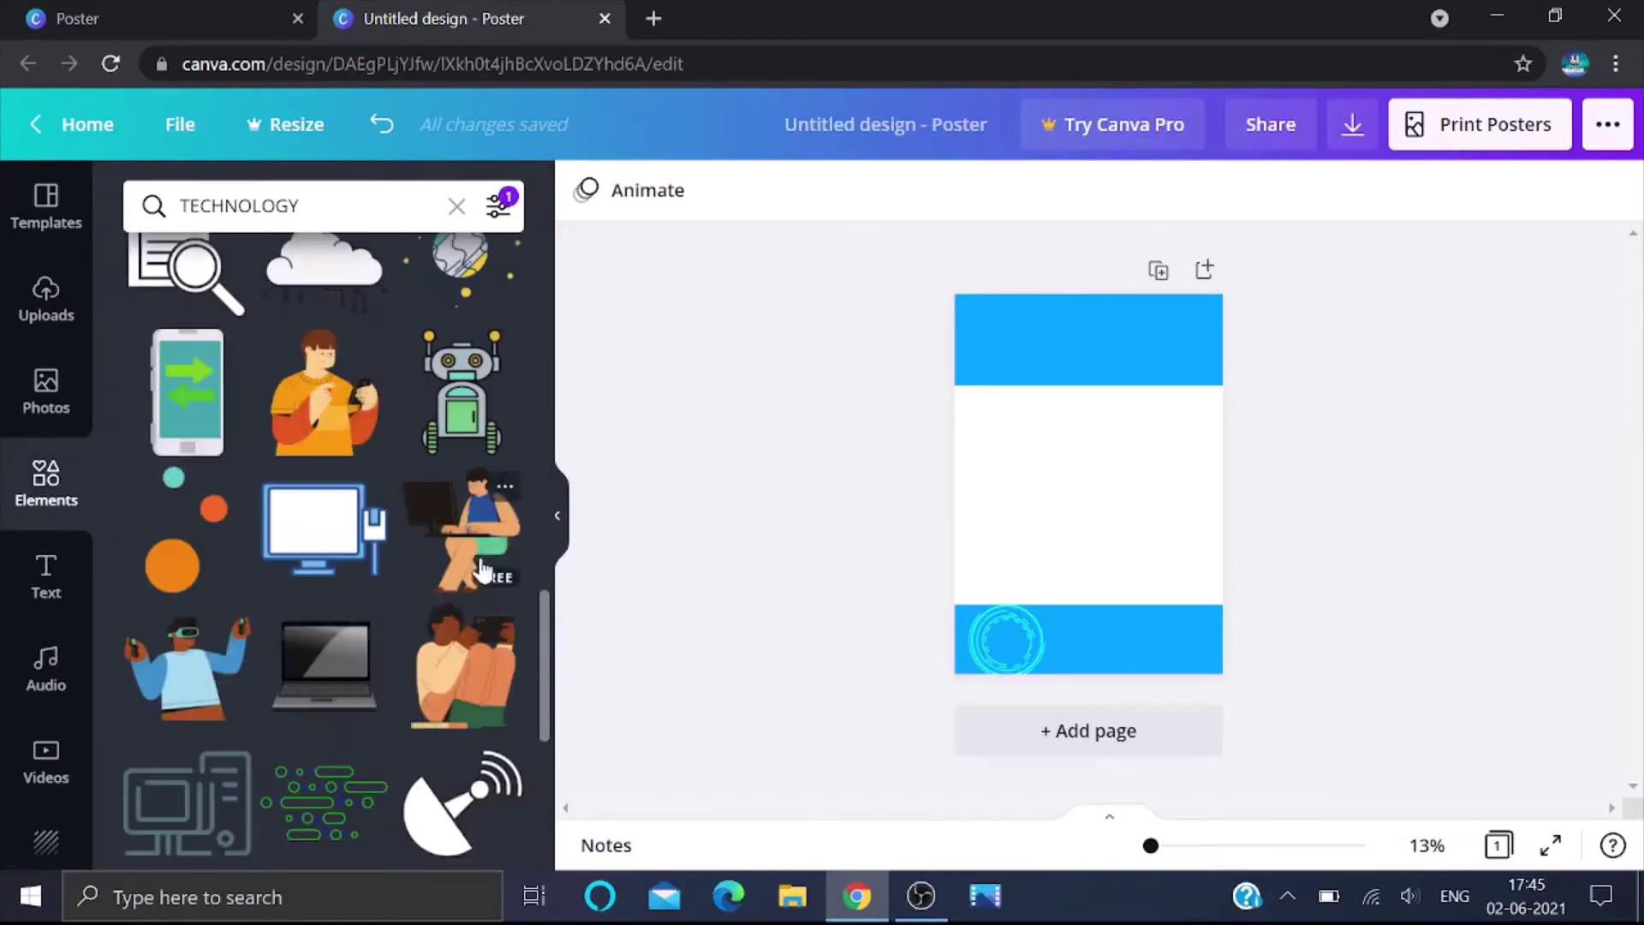
{"action": "scroll", "coordinate": [480, 565], "scroll_direction": "up", "scroll_amount": 3}
{"action": "scroll", "coordinate": [403, 565], "scroll_direction": "down", "scroll_amount": 3}
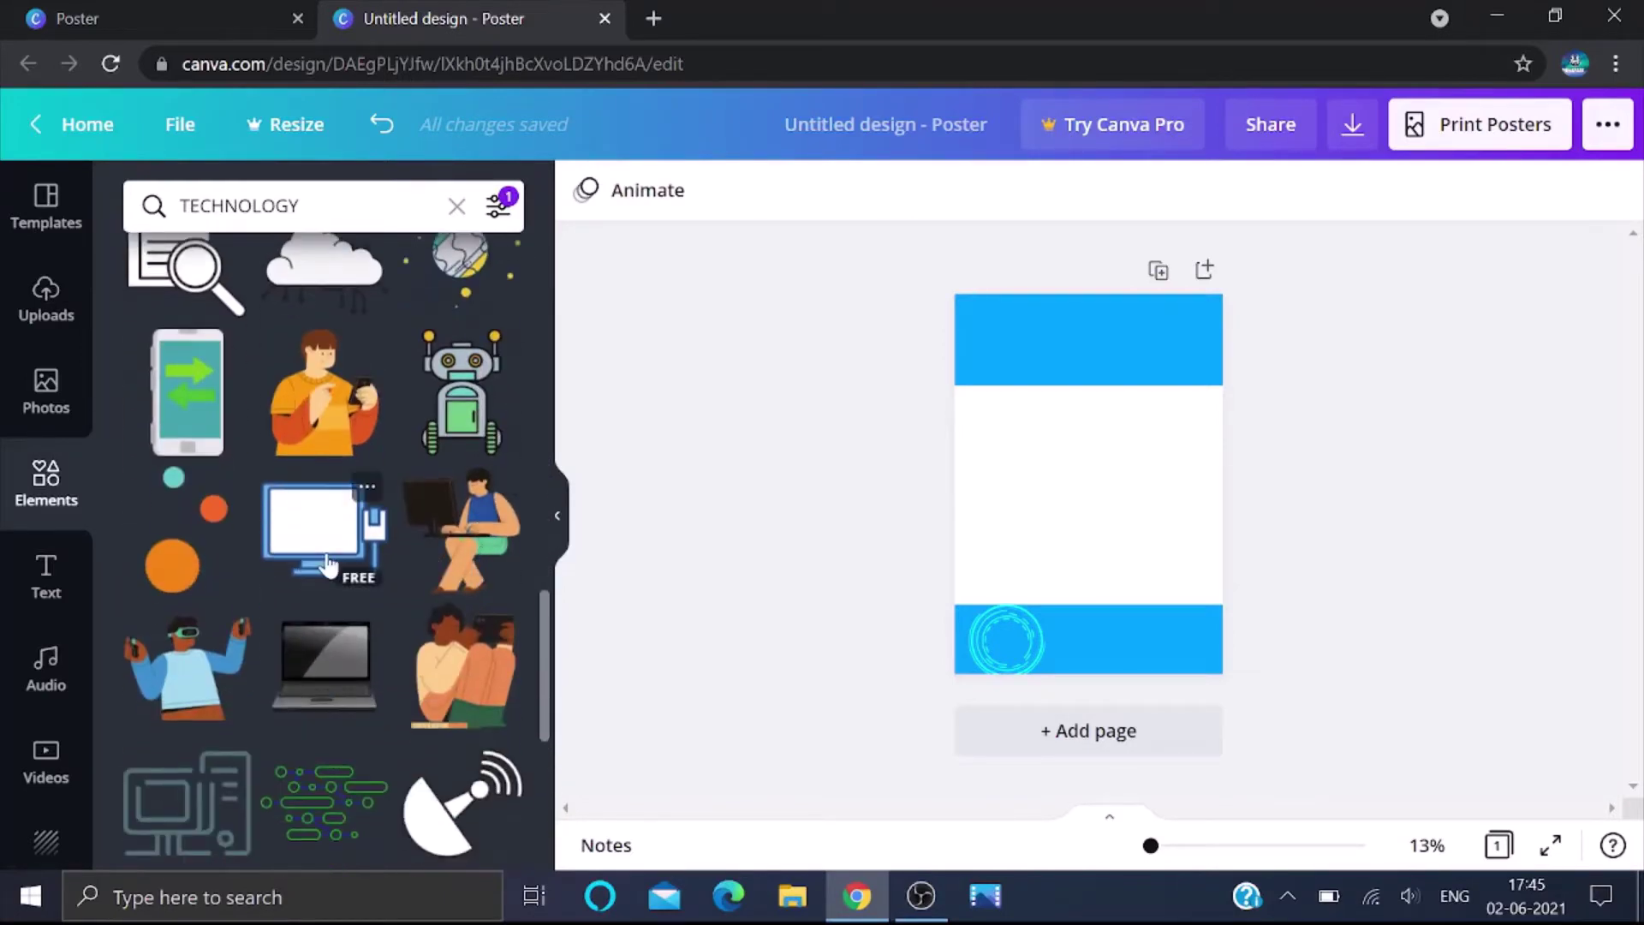
{"action": "scroll", "coordinate": [328, 566], "scroll_direction": "down", "scroll_amount": 3}
{"action": "scroll", "coordinate": [328, 565], "scroll_direction": "up", "scroll_amount": 2}
{"action": "scroll", "coordinate": [328, 565], "scroll_direction": "down", "scroll_amount": 3}
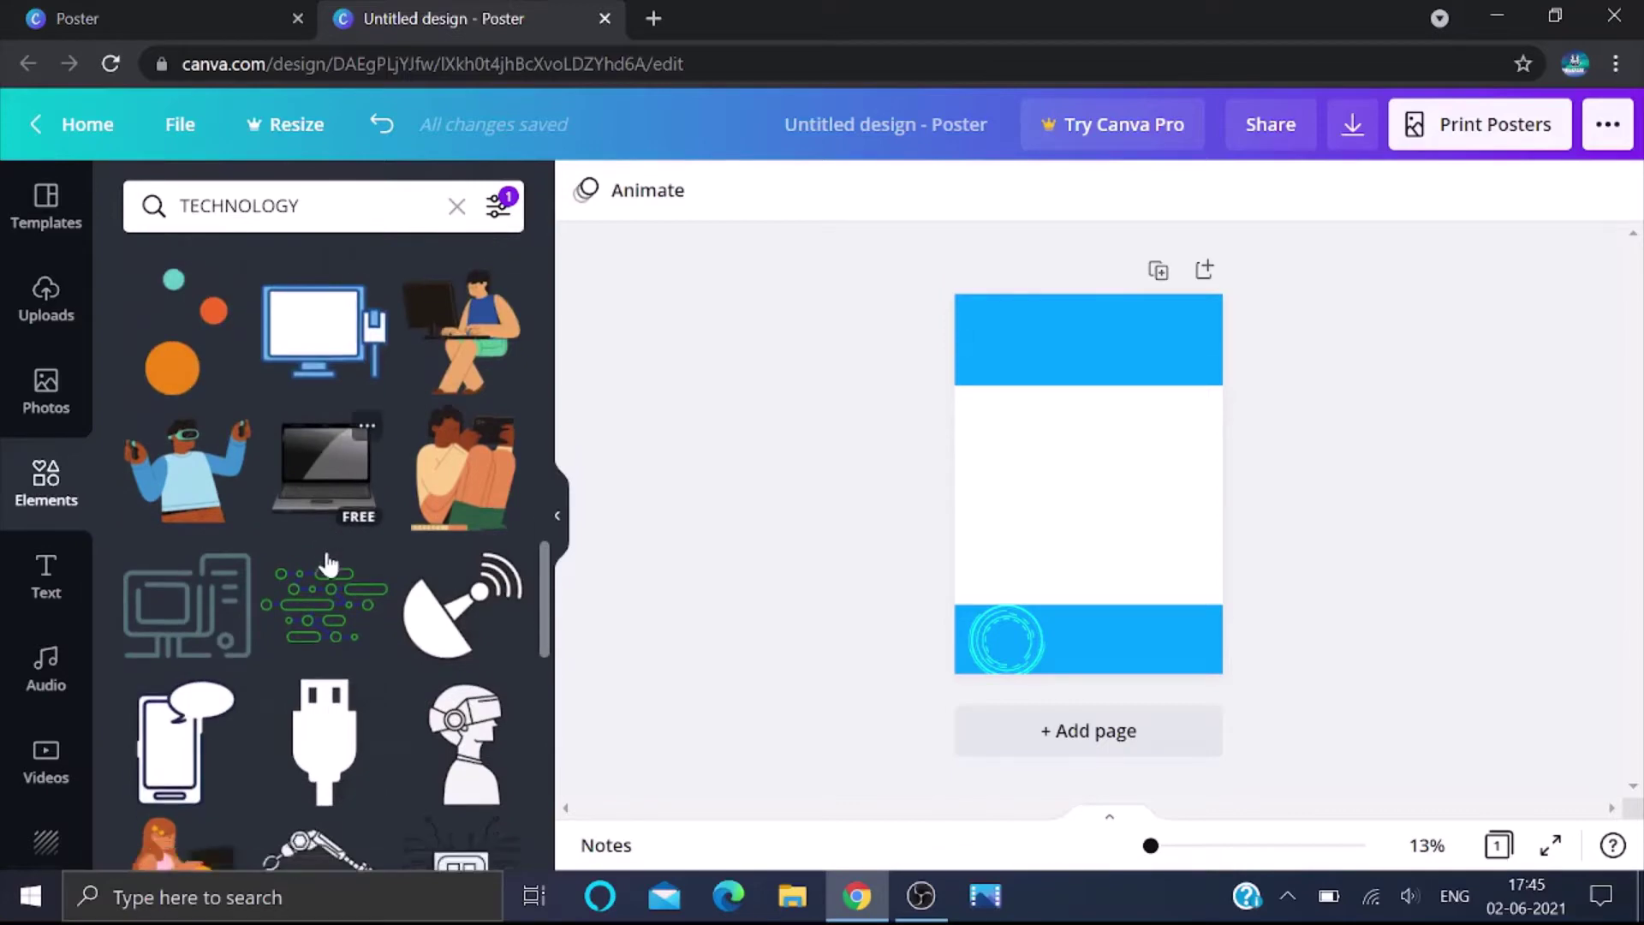
{"action": "scroll", "coordinate": [328, 565], "scroll_direction": "up", "scroll_amount": 4}
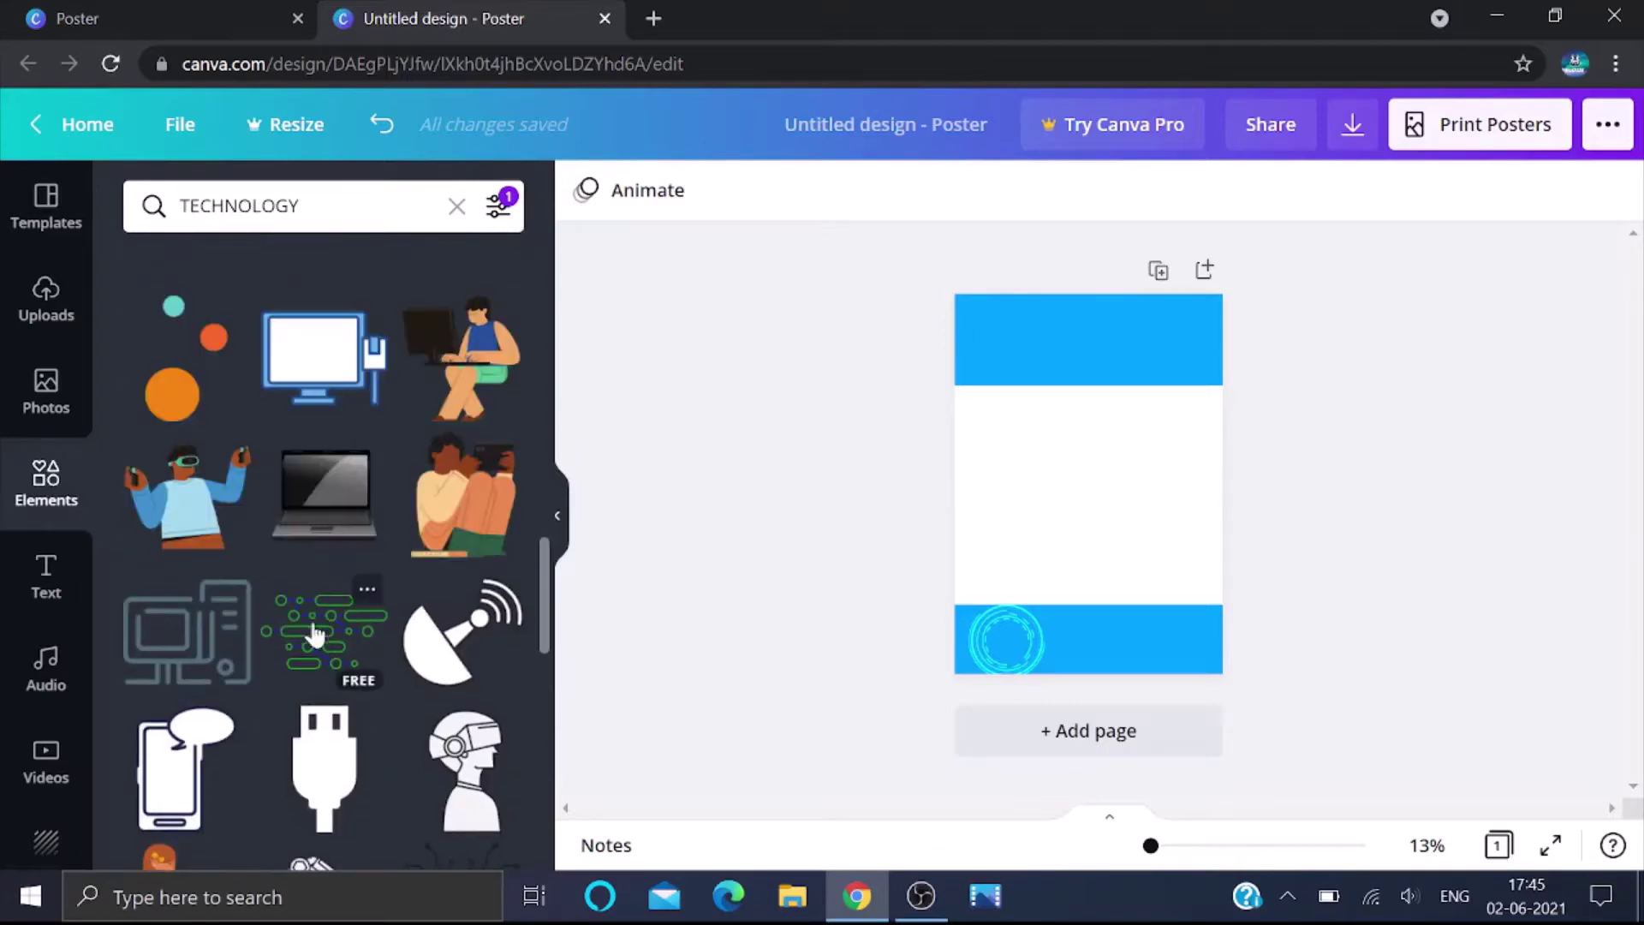
{"action": "left_click", "coordinate": [303, 365]}
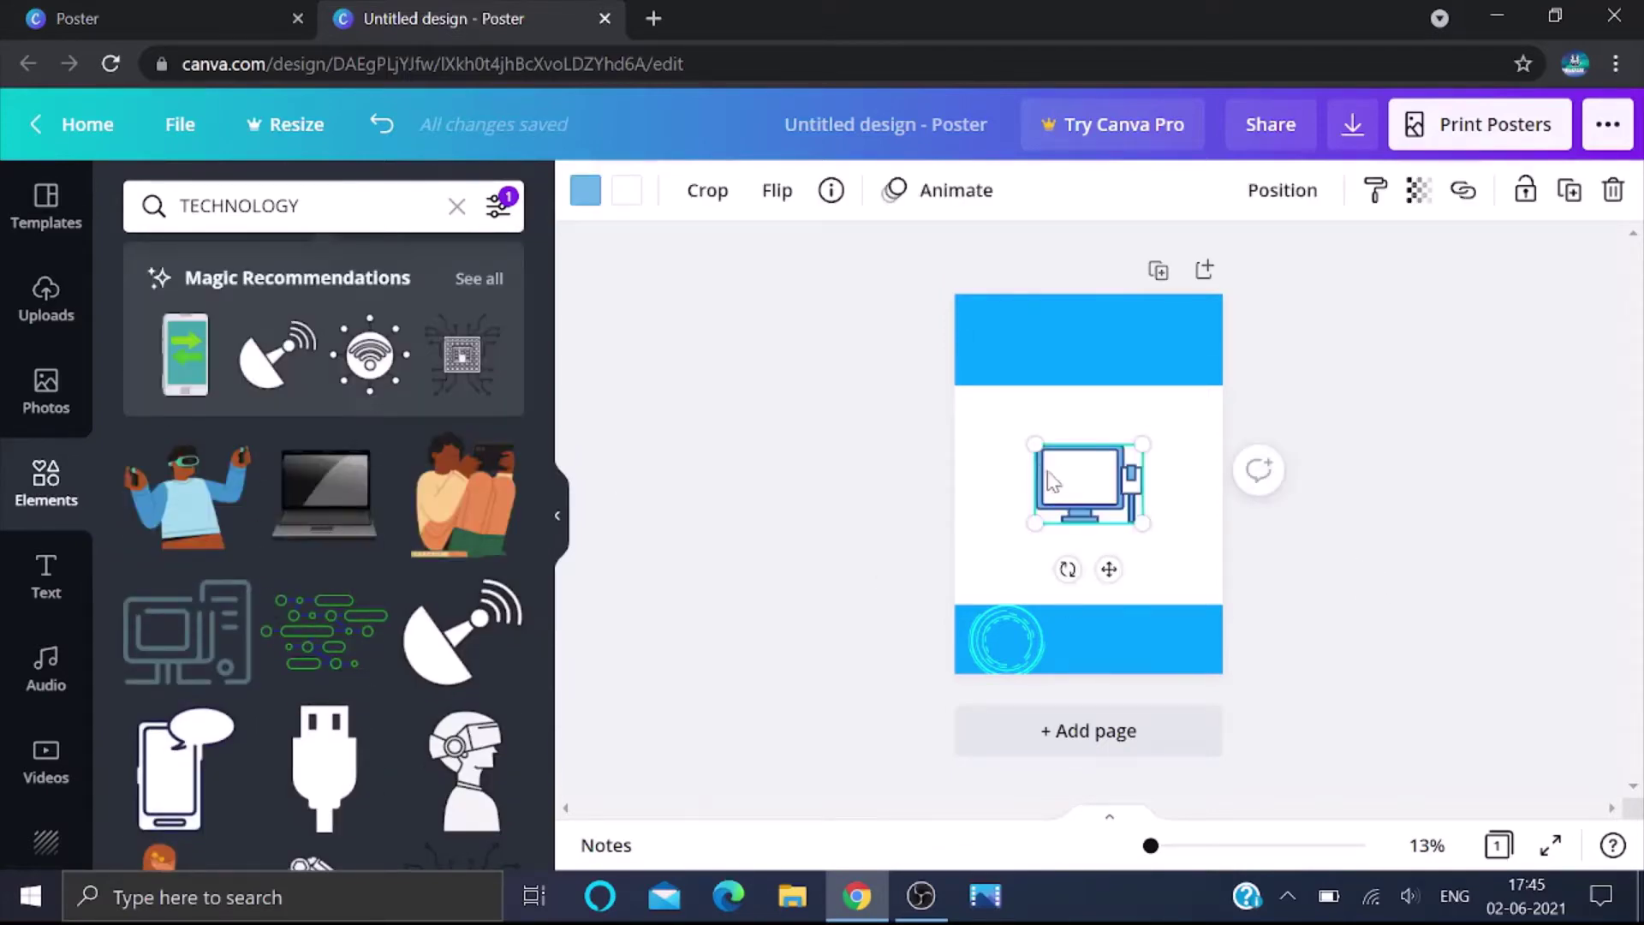
{"action": "left_click_drag", "start_coordinate": [1036, 443], "coordinate": [1002, 414]}
{"action": "left_click", "coordinate": [1104, 513]}
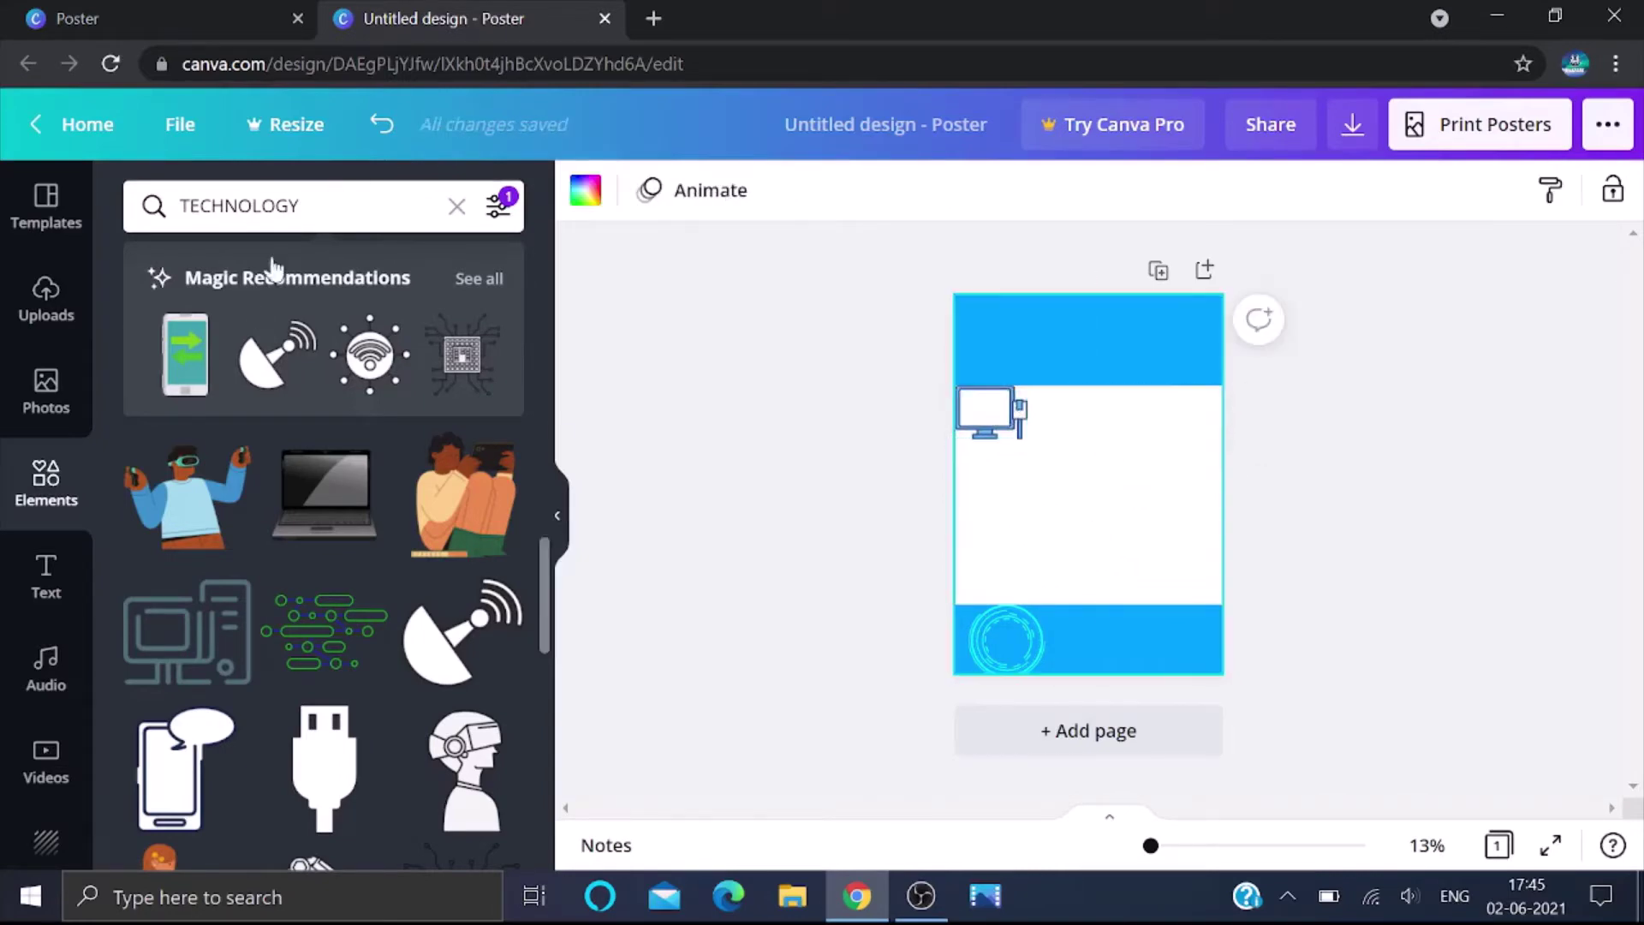
Add a subheading reading ALLSPARK INFINITE and place it, enlarged to about size 98, on the header band.
{"action": "left_click", "coordinate": [45, 582]}
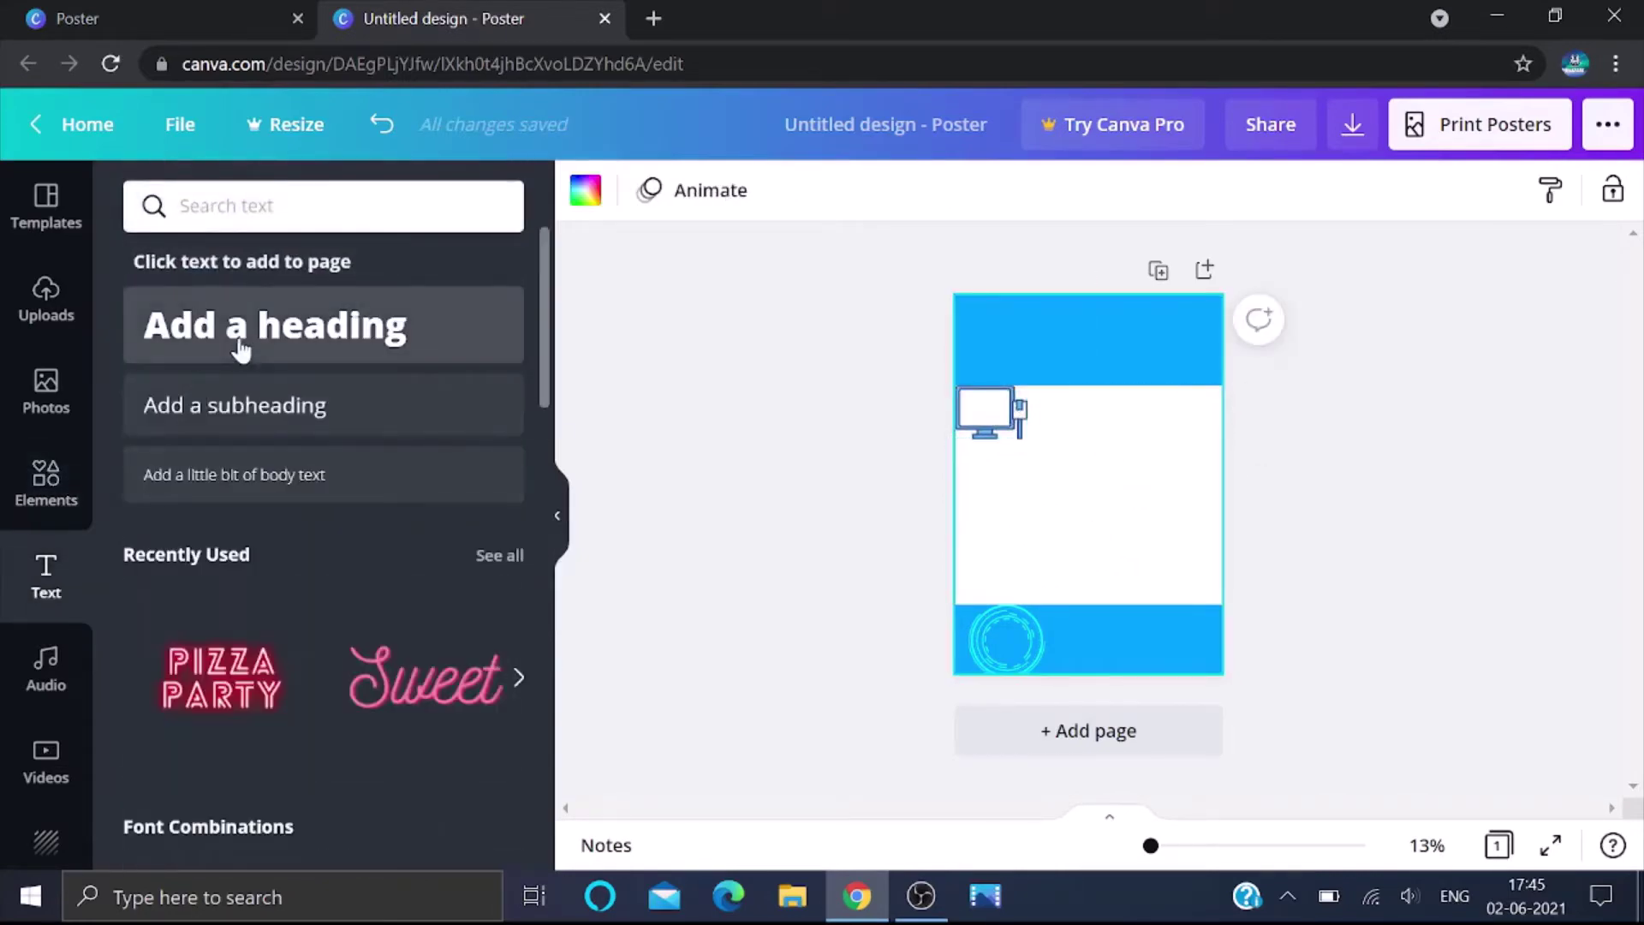
{"action": "left_click", "coordinate": [248, 405]}
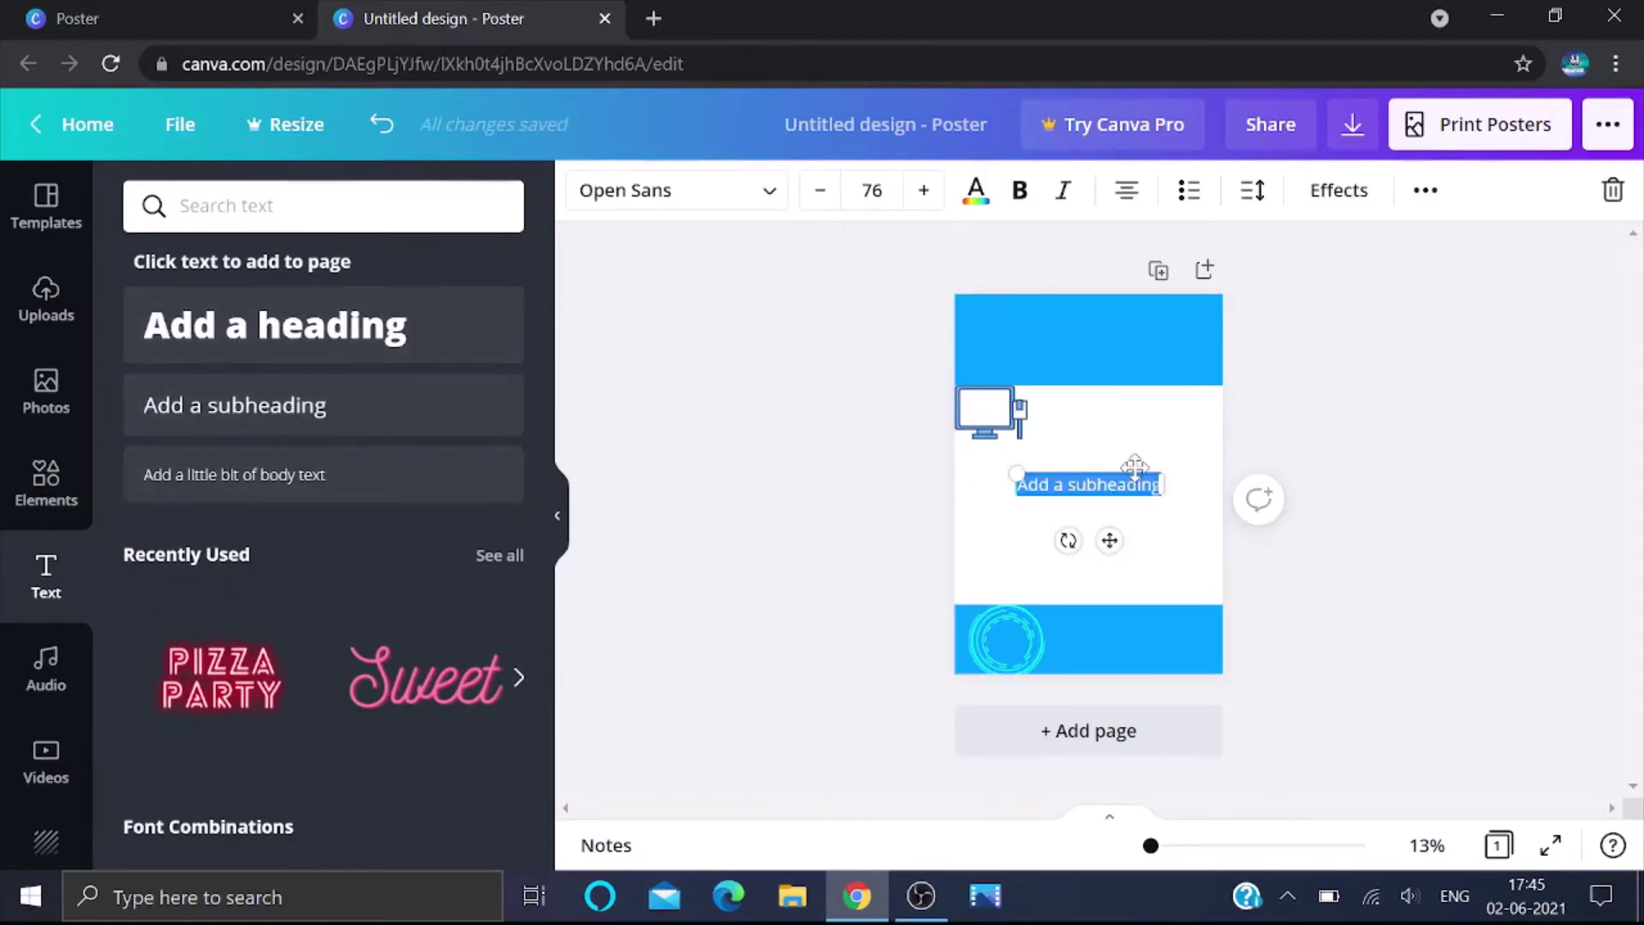
{"action": "type", "text": "A"}
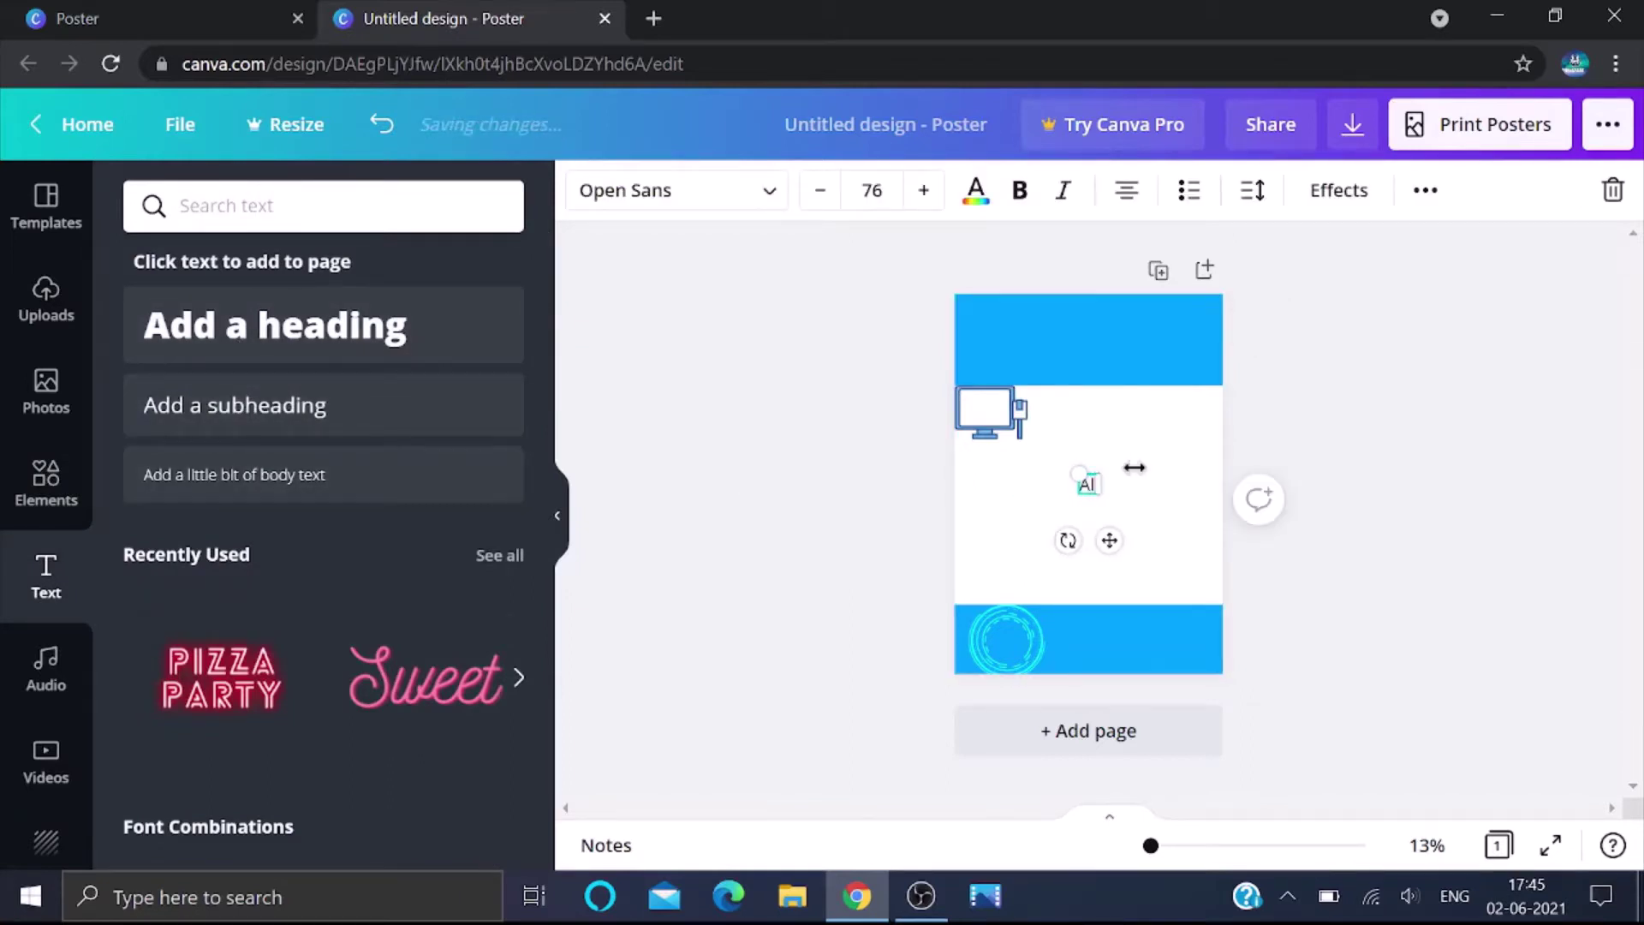
{"action": "key", "text": "BackSpace"}
{"action": "key", "text": "BackSpace"}
{"action": "key", "text": "BackSpace"}
{"action": "type", "text": "LLSPARK INFINITE"}
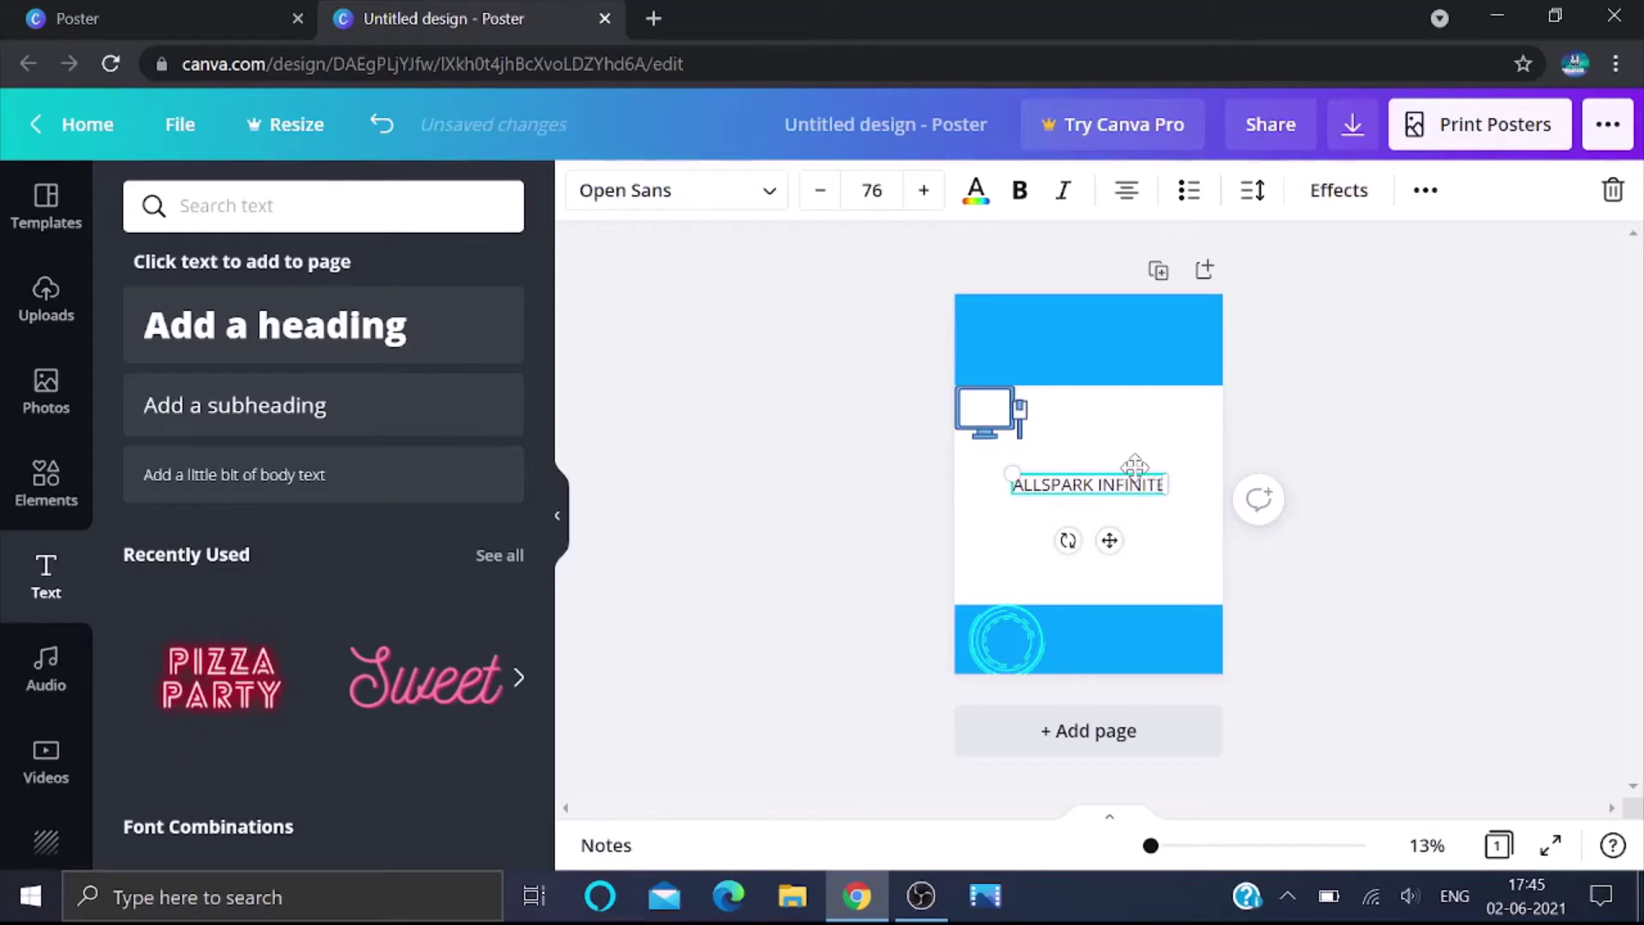
{"action": "key", "text": "Return"}
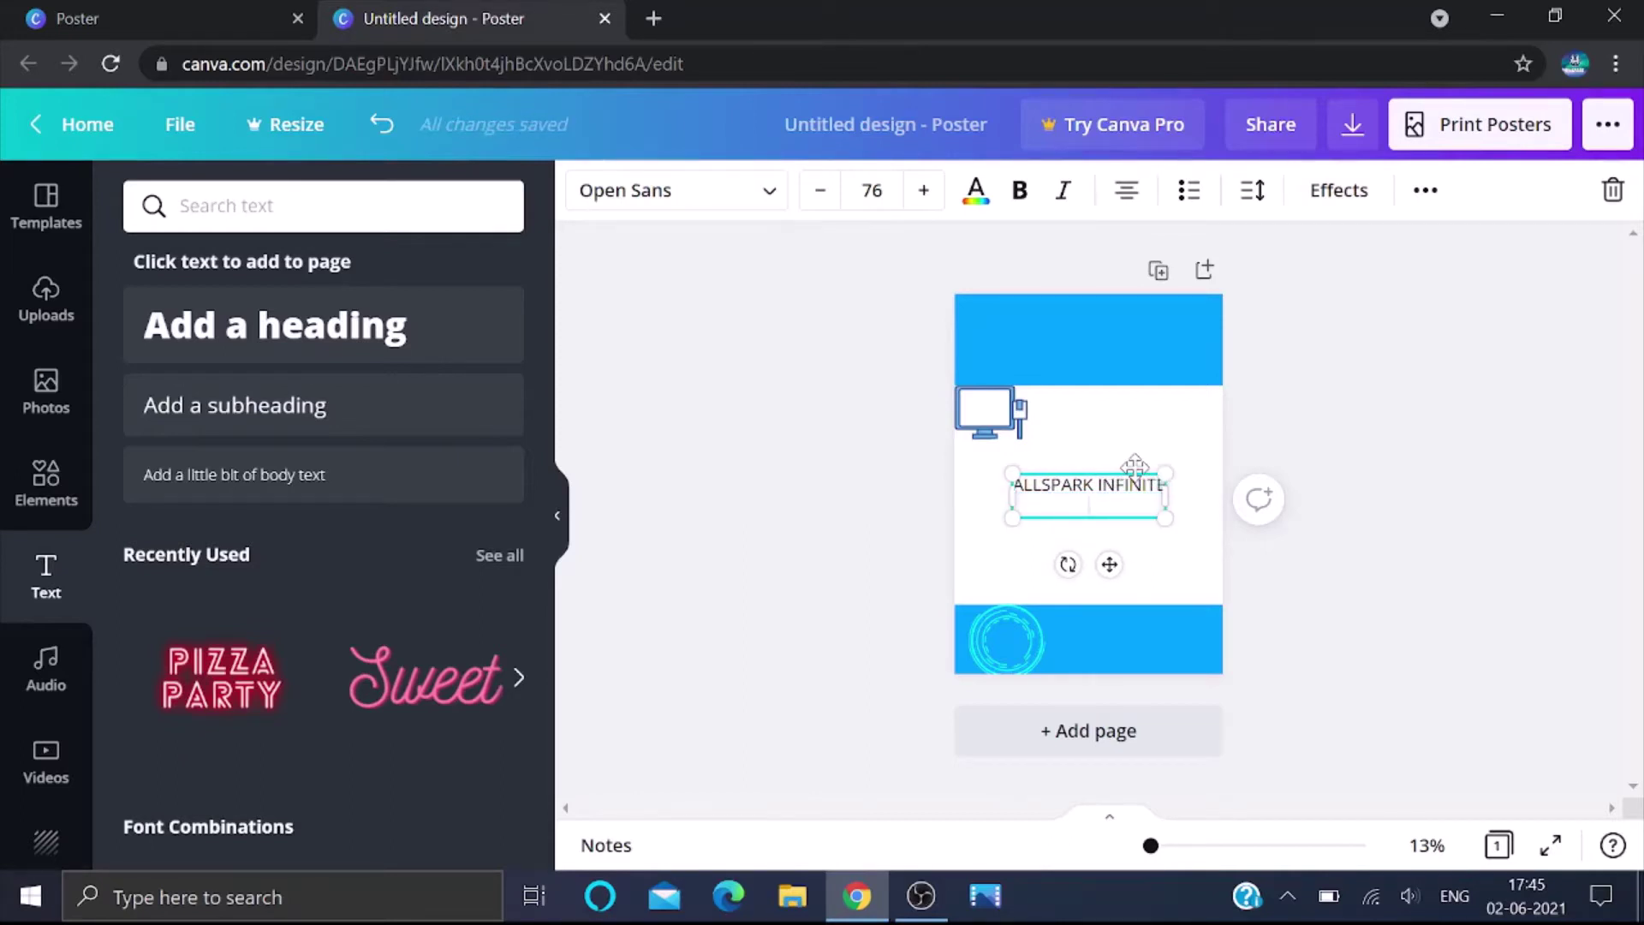
{"action": "key", "text": "BackSpace"}
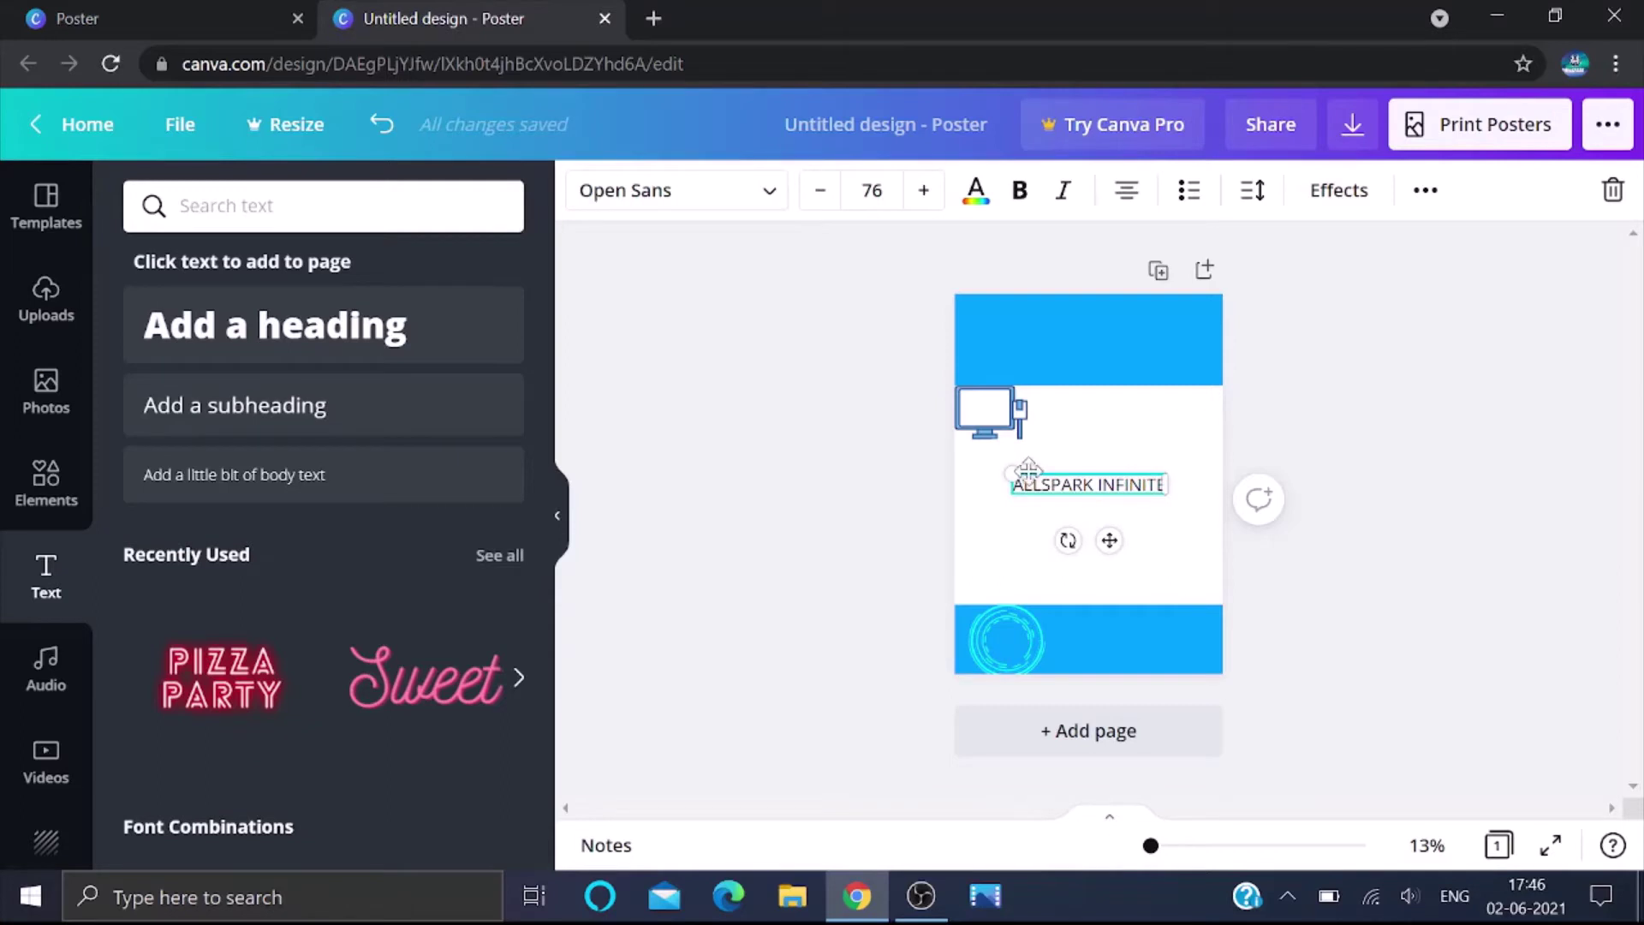
{"action": "left_click_drag", "start_coordinate": [1012, 474], "coordinate": [968, 467]}
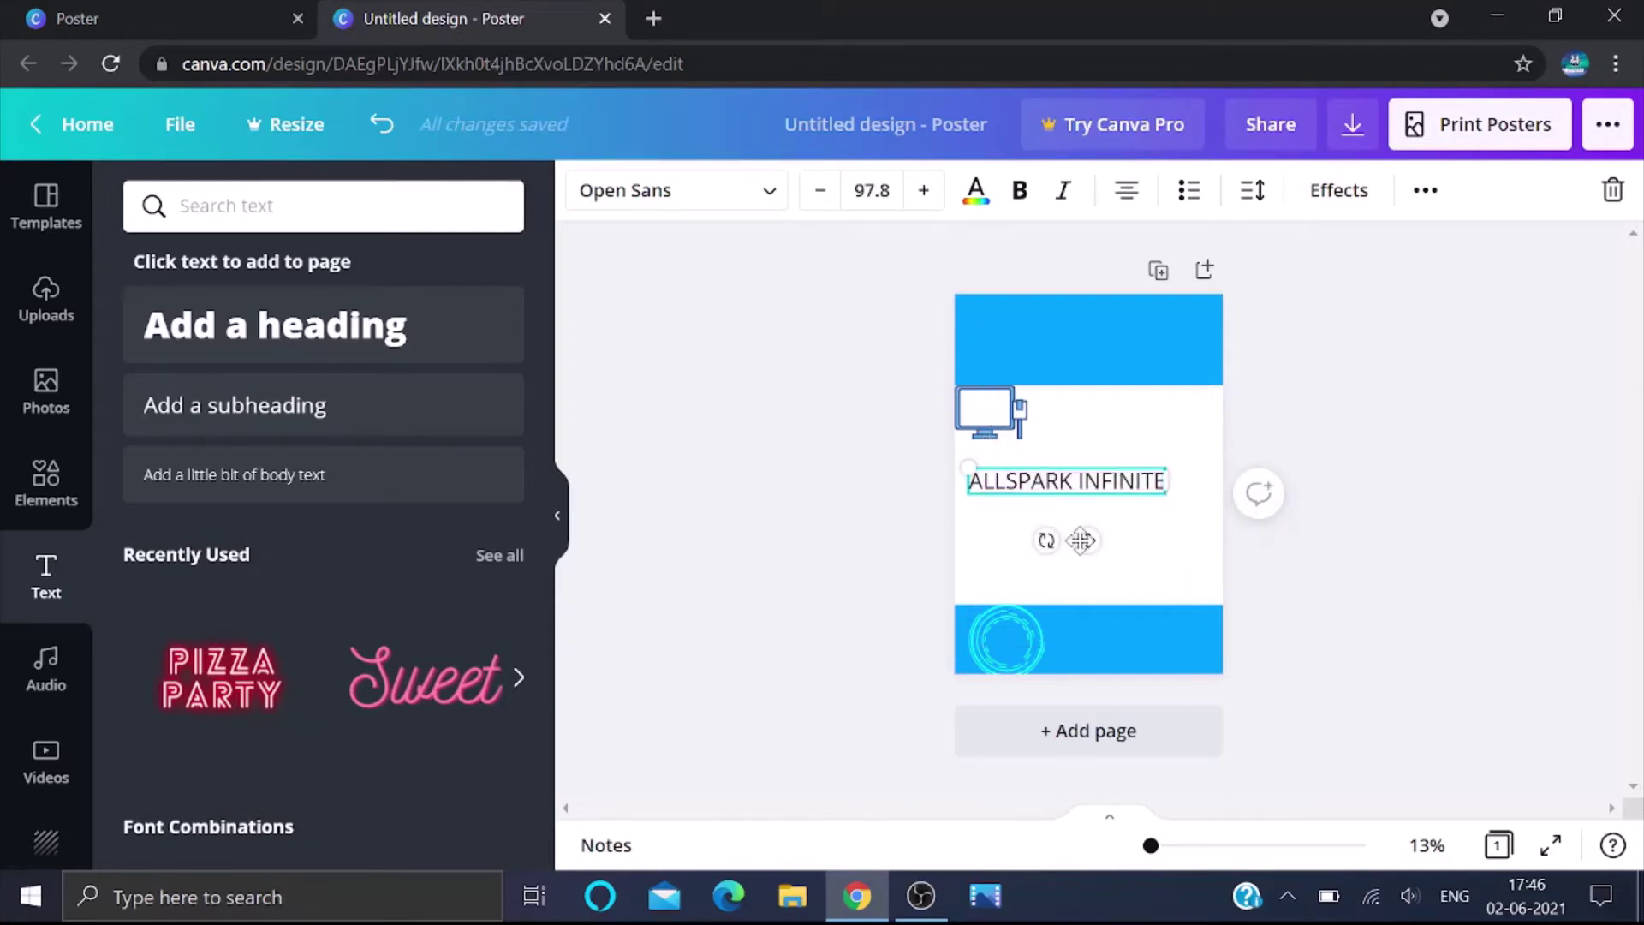
{"action": "left_click_drag", "start_coordinate": [1080, 540], "coordinate": [1105, 400]}
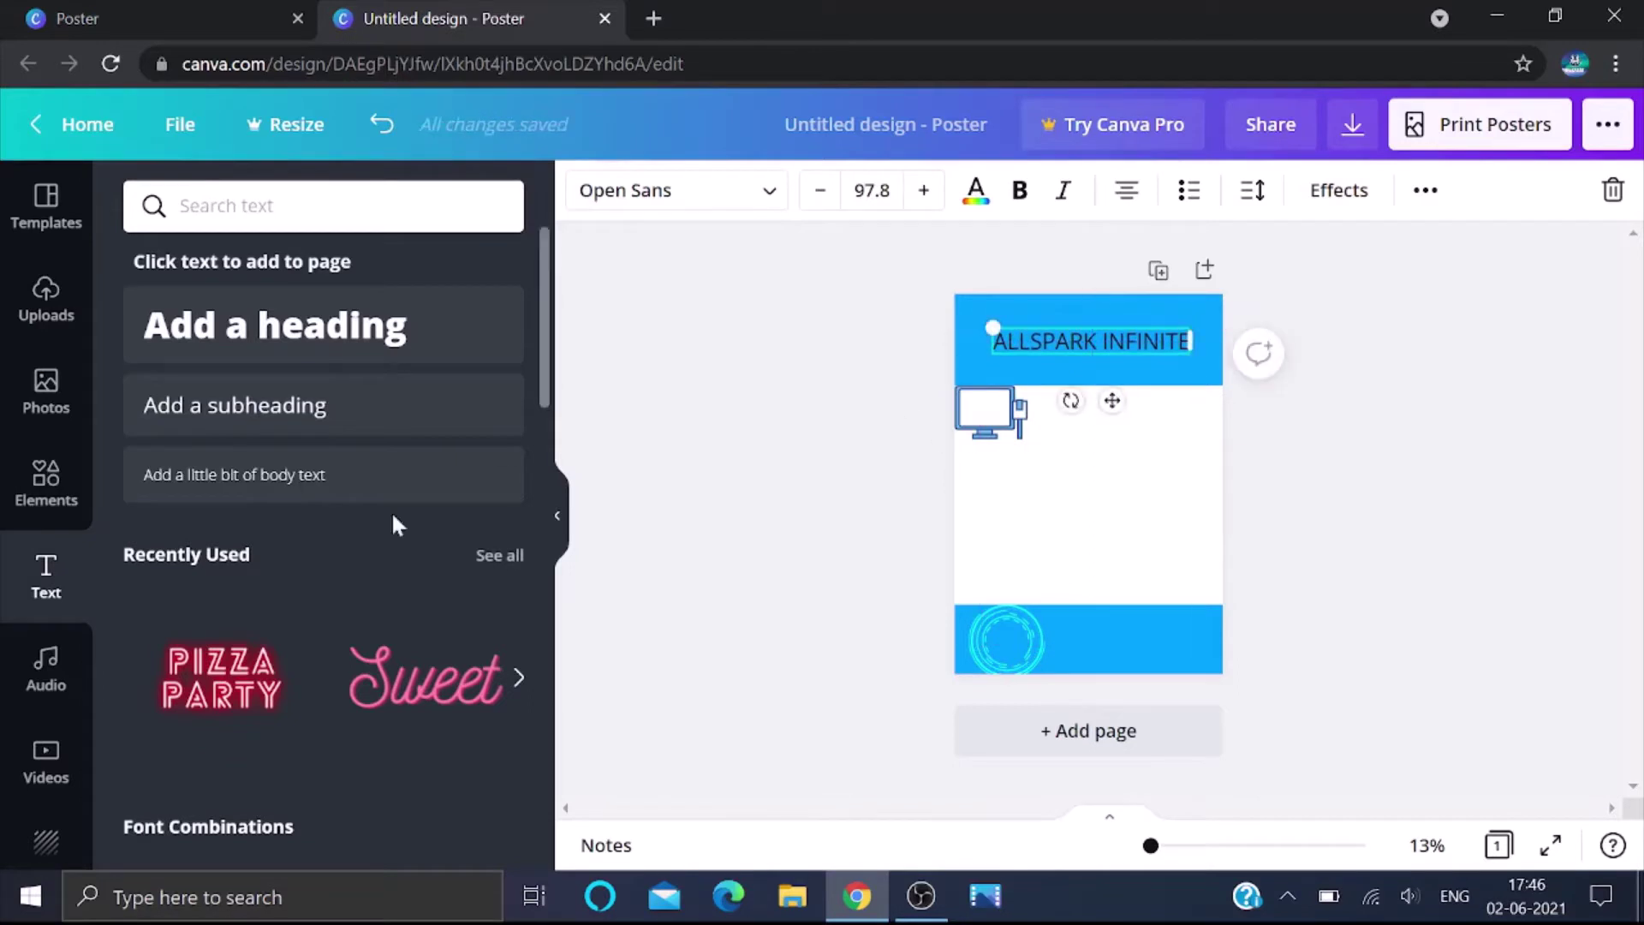
Add the PIZZA PARTY neon text style and replace its wording with the copied ALLSPARK INFINITE text.
{"action": "left_click", "coordinate": [292, 704]}
{"action": "double_click", "coordinate": [992, 328]}
{"action": "key", "text": "ctrl+c"}
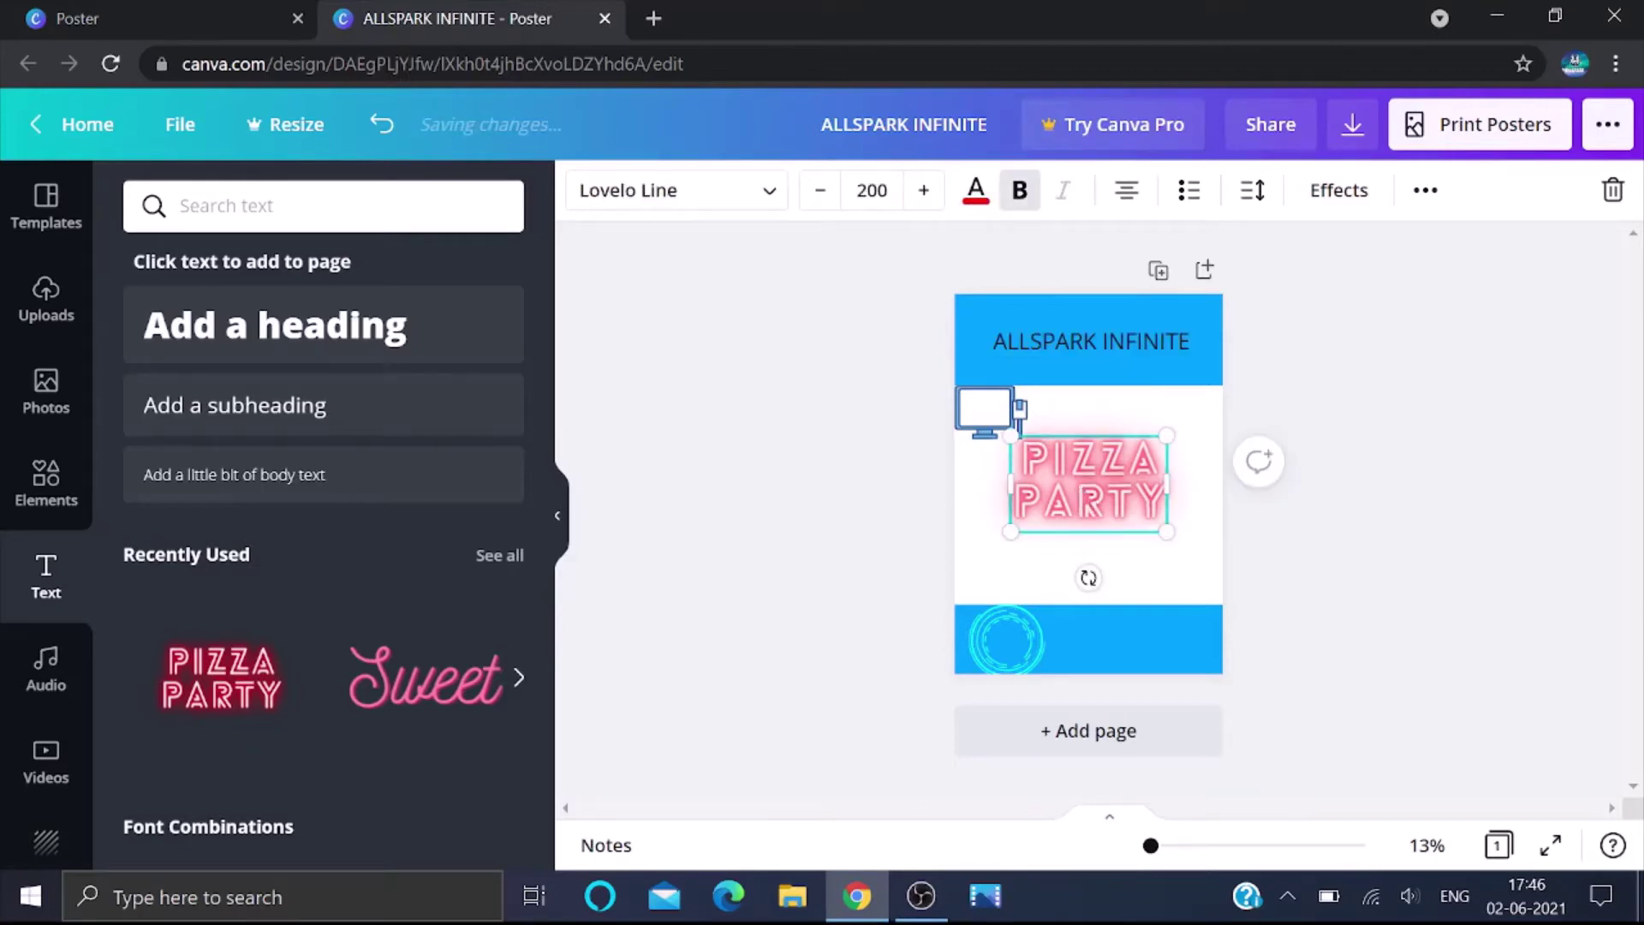
{"action": "double_click", "coordinate": [1078, 485]}
{"action": "key", "text": "ctrl+v"}
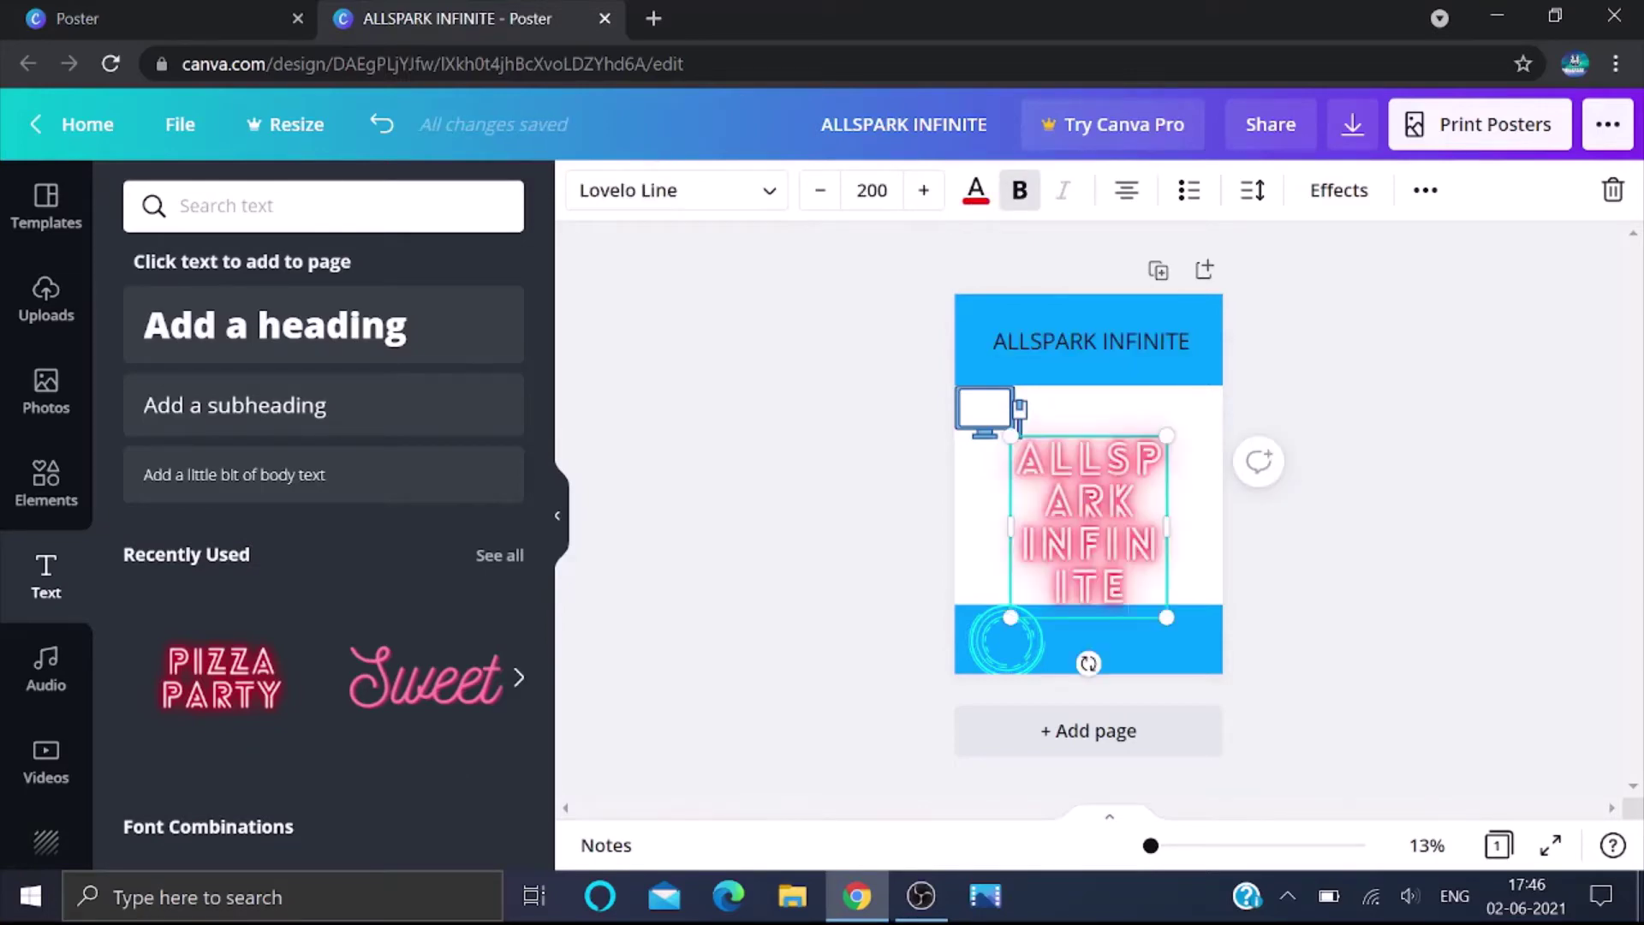
Colour the neon ALLSPARK INFINITE text white and shrink it to size 100.
{"action": "left_click", "coordinate": [973, 189]}
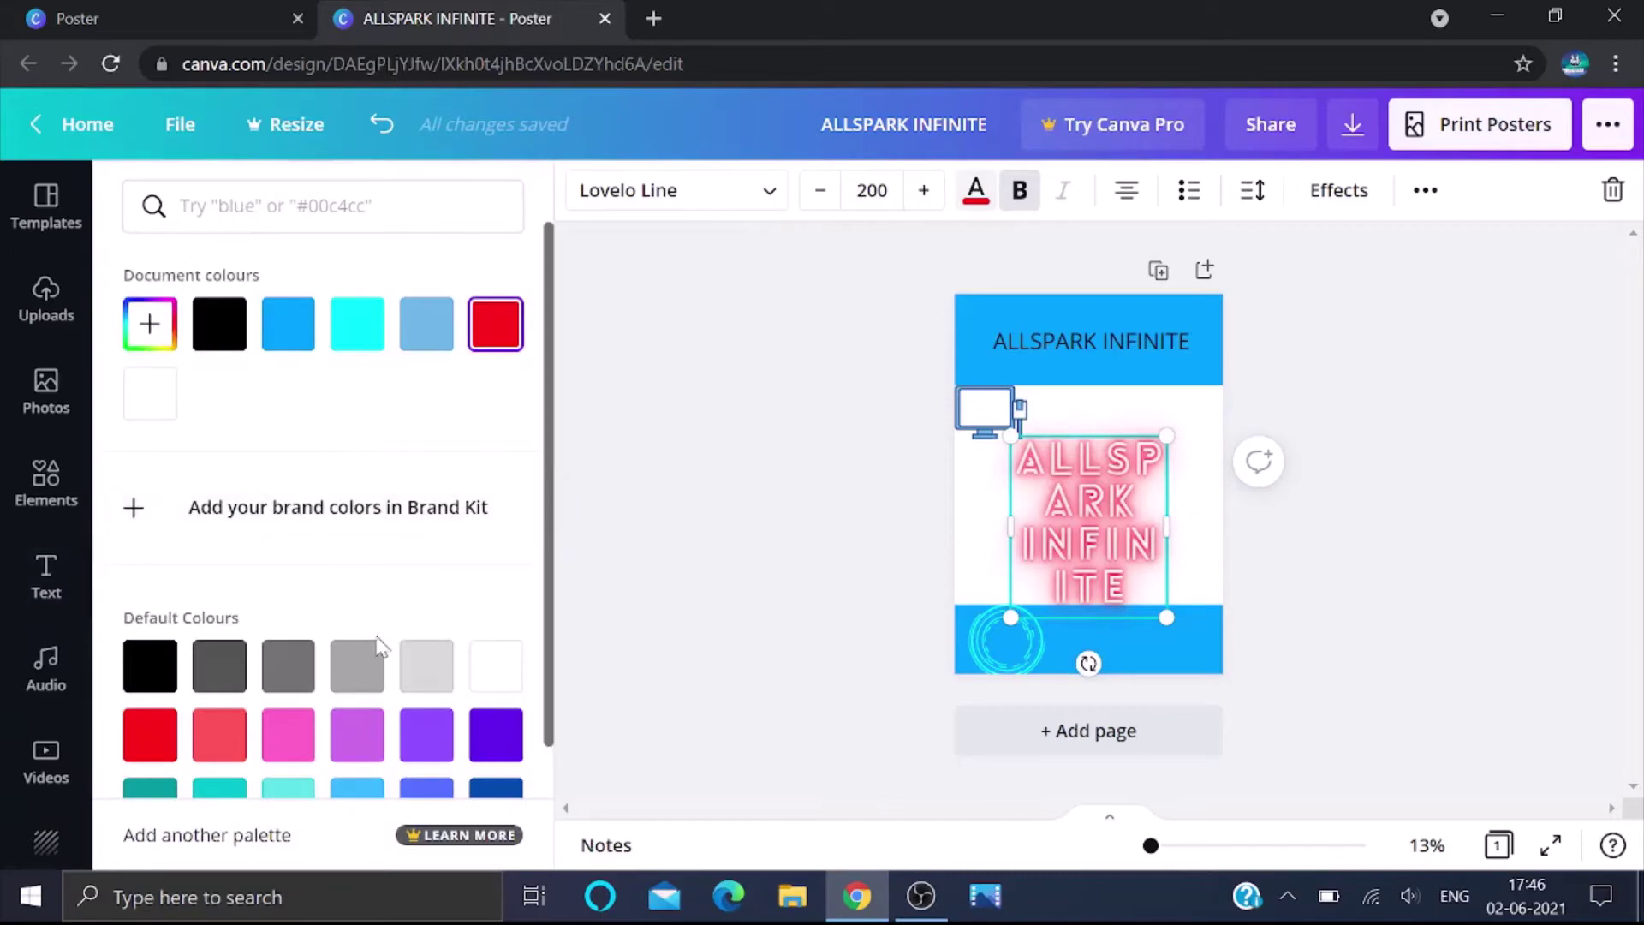
{"action": "scroll", "coordinate": [381, 700], "scroll_direction": "down", "scroll_amount": 2}
{"action": "left_click", "coordinate": [495, 535]}
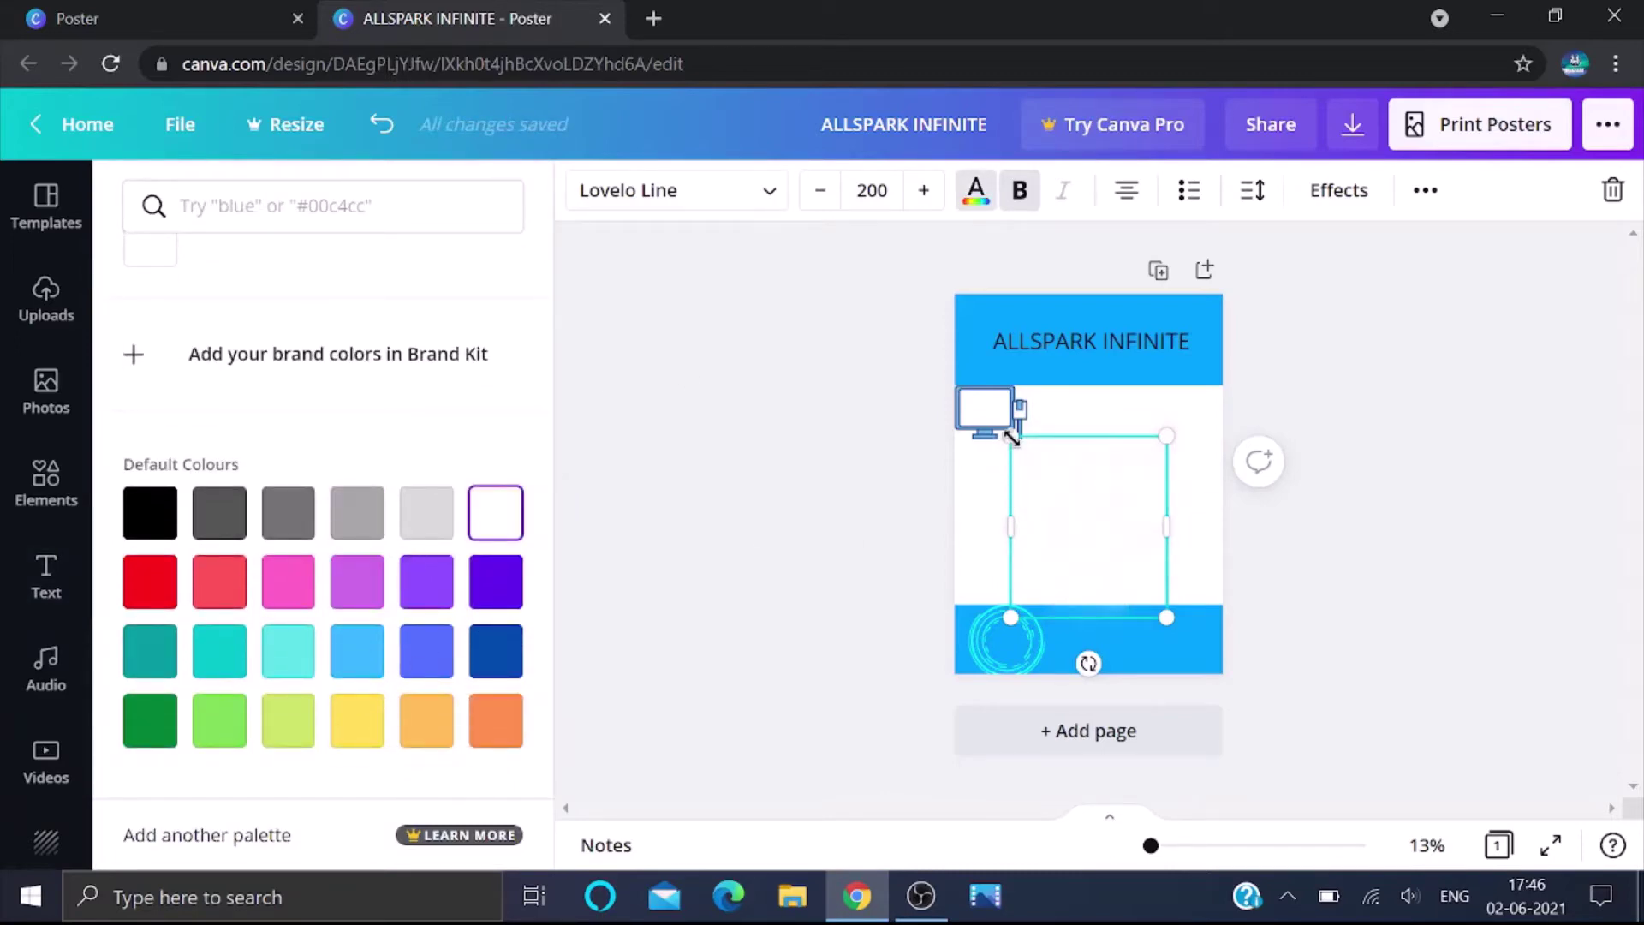
{"action": "left_click_drag", "start_coordinate": [1010, 437], "coordinate": [1091, 523]}
Replace the plain header text with the white neon ALLSPARK INFINITE text, centred on two lines at size 131 in the header band.
{"action": "double_click", "coordinate": [1084, 344]}
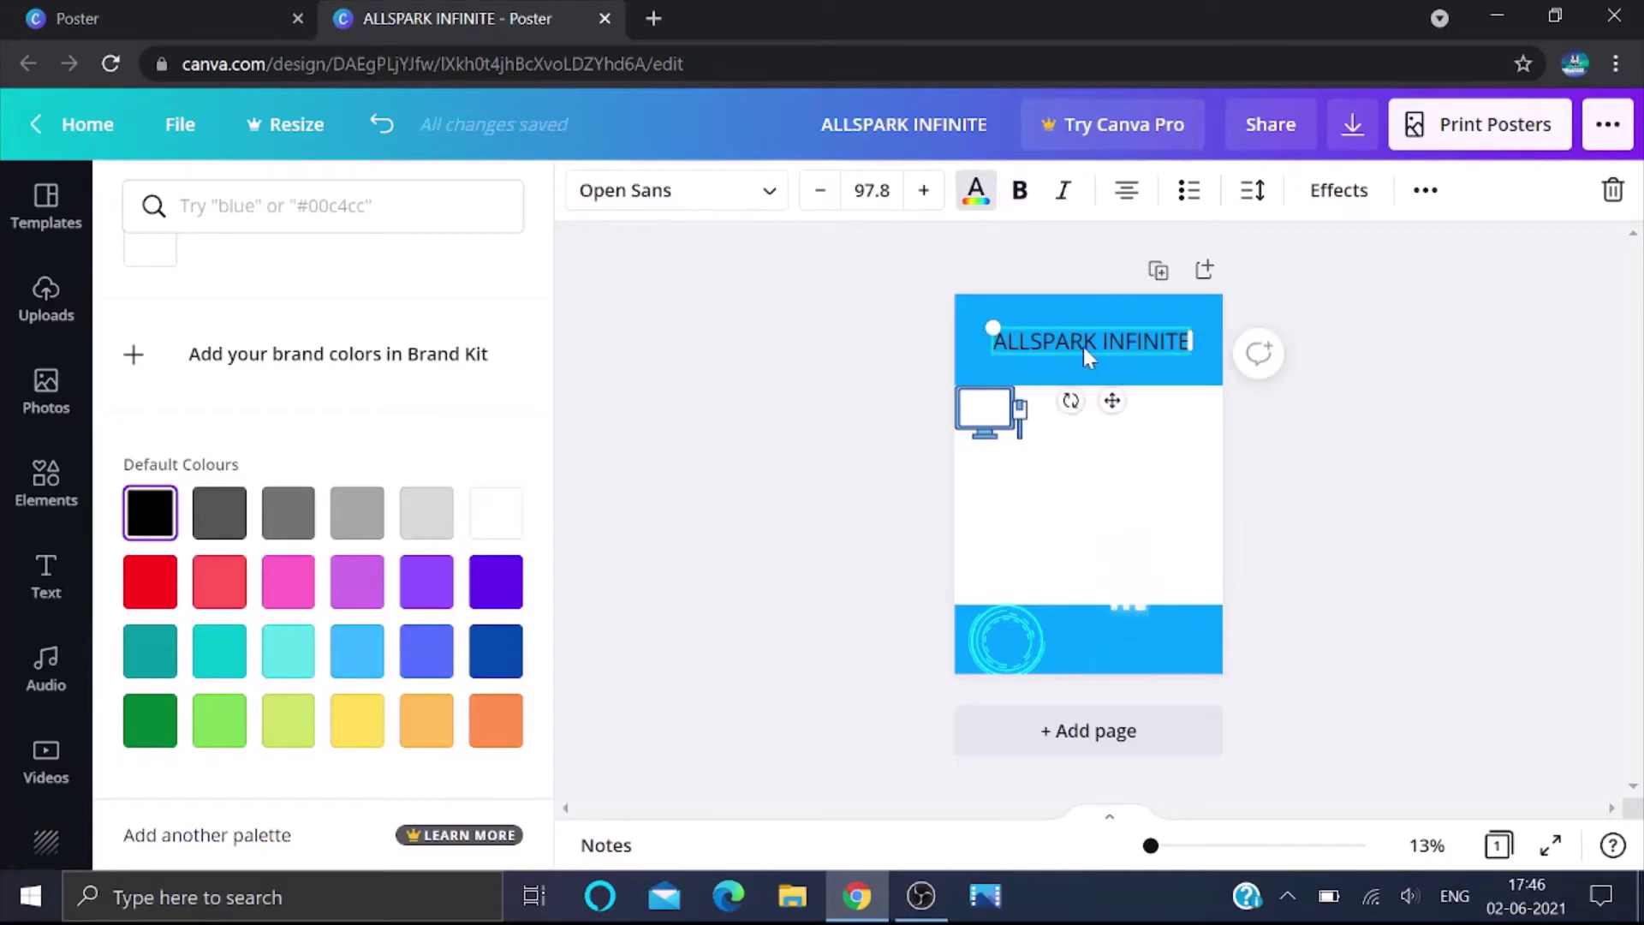
{"action": "key", "text": "Escape"}
{"action": "left_click", "coordinate": [1123, 578]}
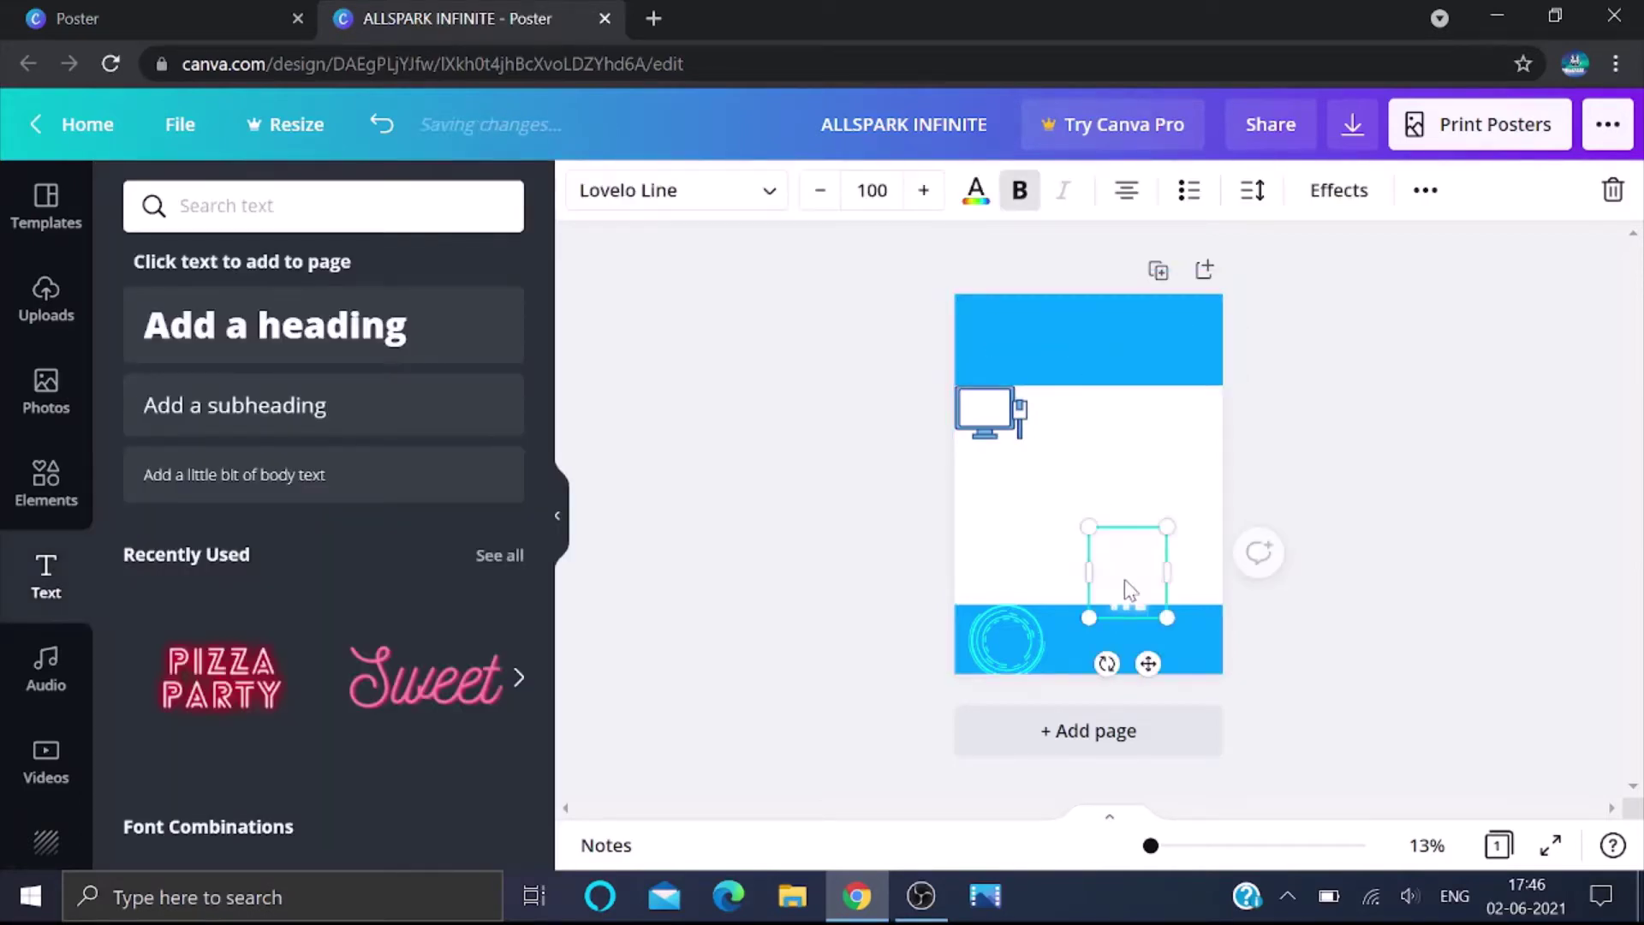
{"action": "left_click_drag", "start_coordinate": [1123, 579], "coordinate": [983, 393]}
{"action": "left_click_drag", "start_coordinate": [1038, 332], "coordinate": [990, 305]}
{"action": "left_click_drag", "start_coordinate": [1108, 343], "coordinate": [1120, 335]}
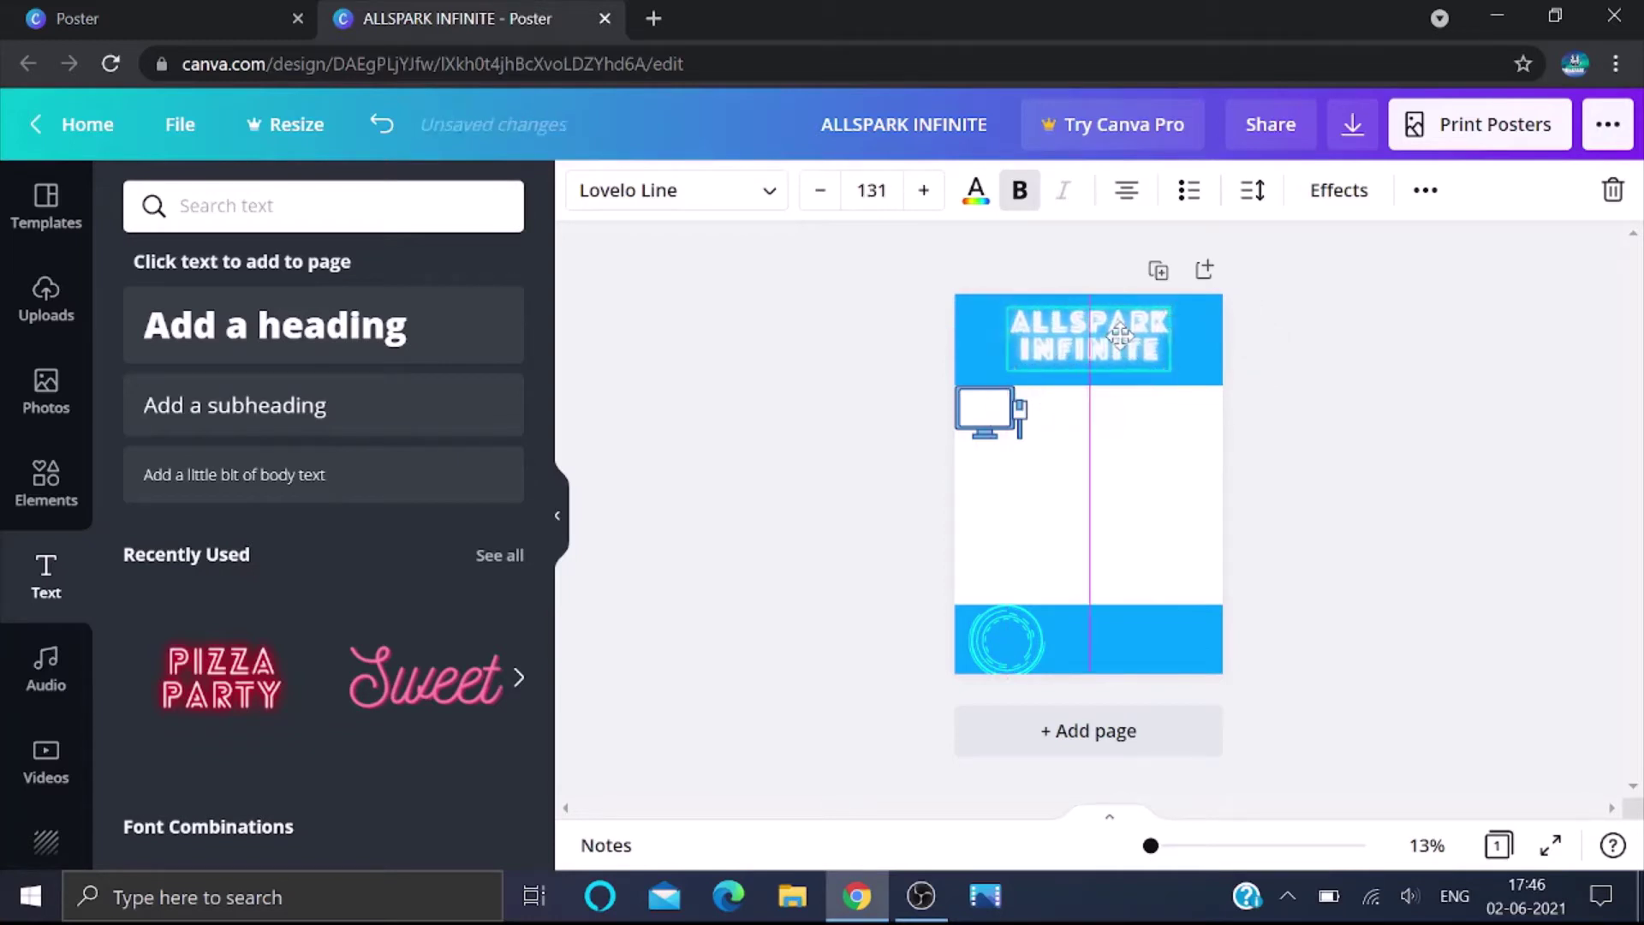
Remove the neon glow from the header text by setting its effect style to None.
{"action": "left_click", "coordinate": [1354, 203]}
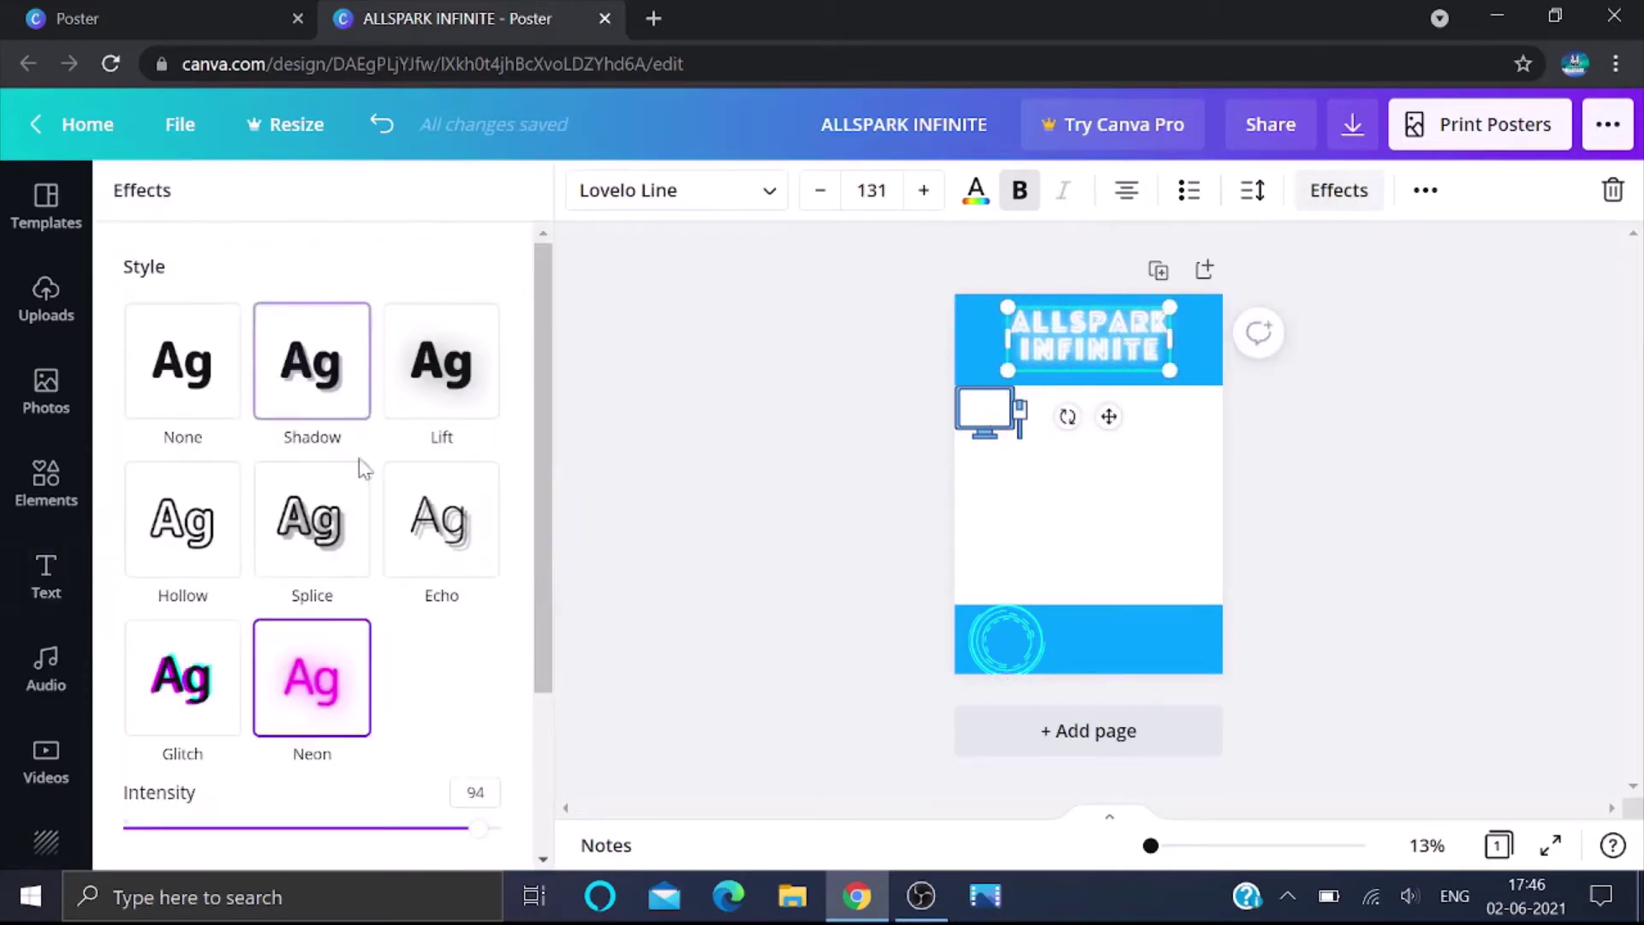
{"action": "left_click", "coordinate": [144, 391]}
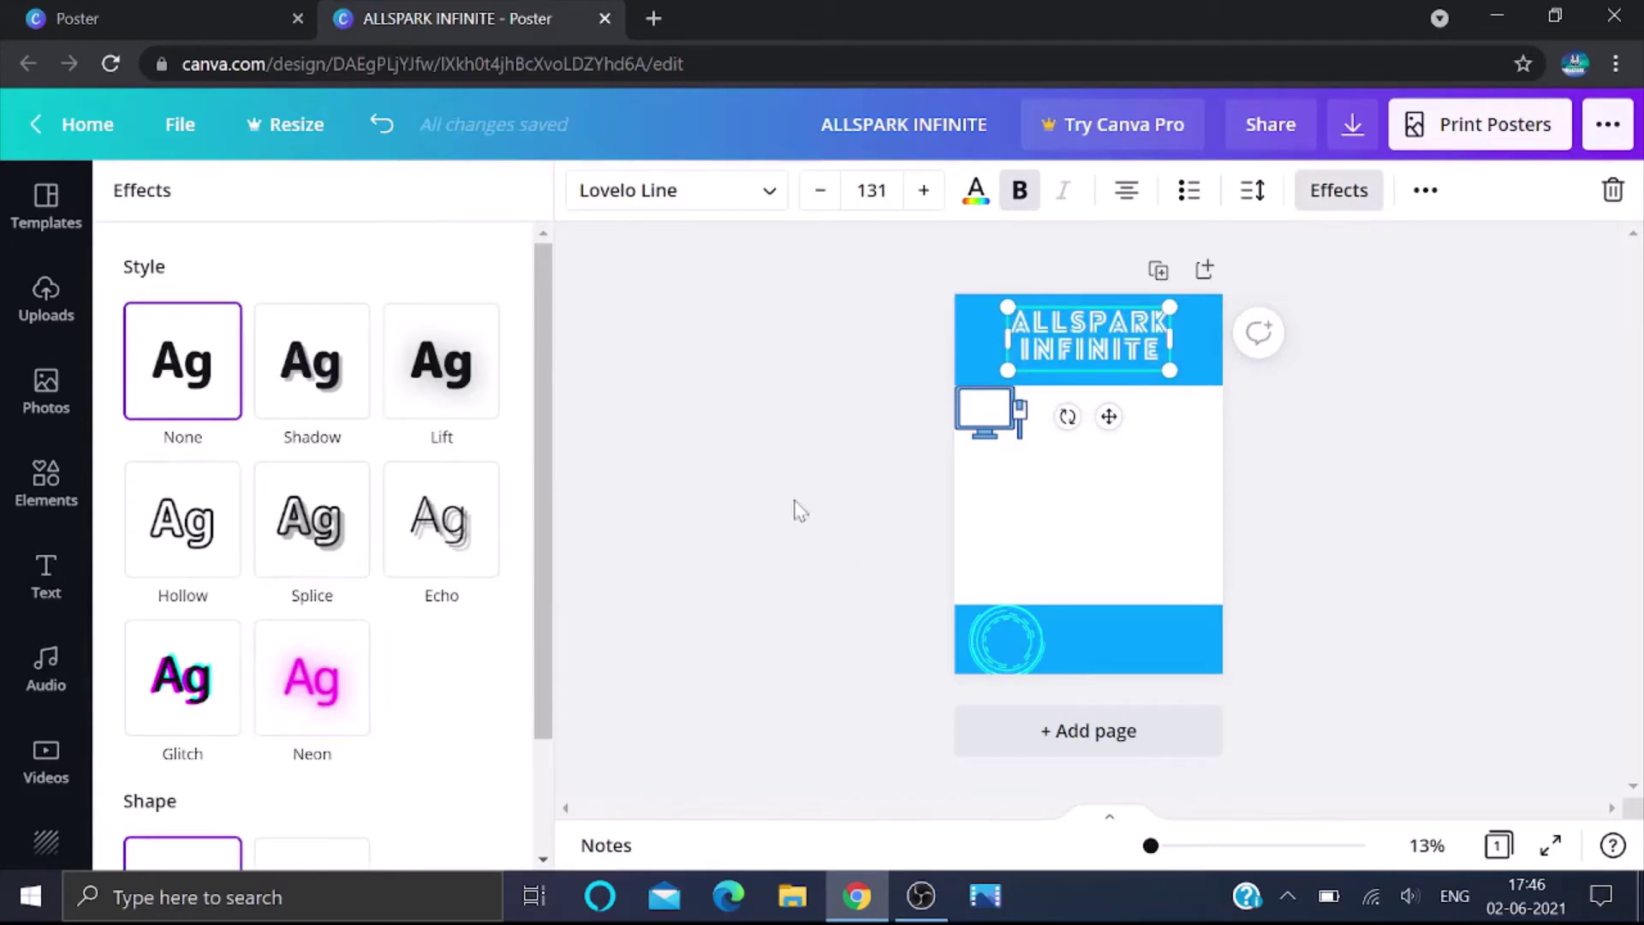
{"action": "key", "text": "Escape"}
{"action": "key", "text": "Escape"}
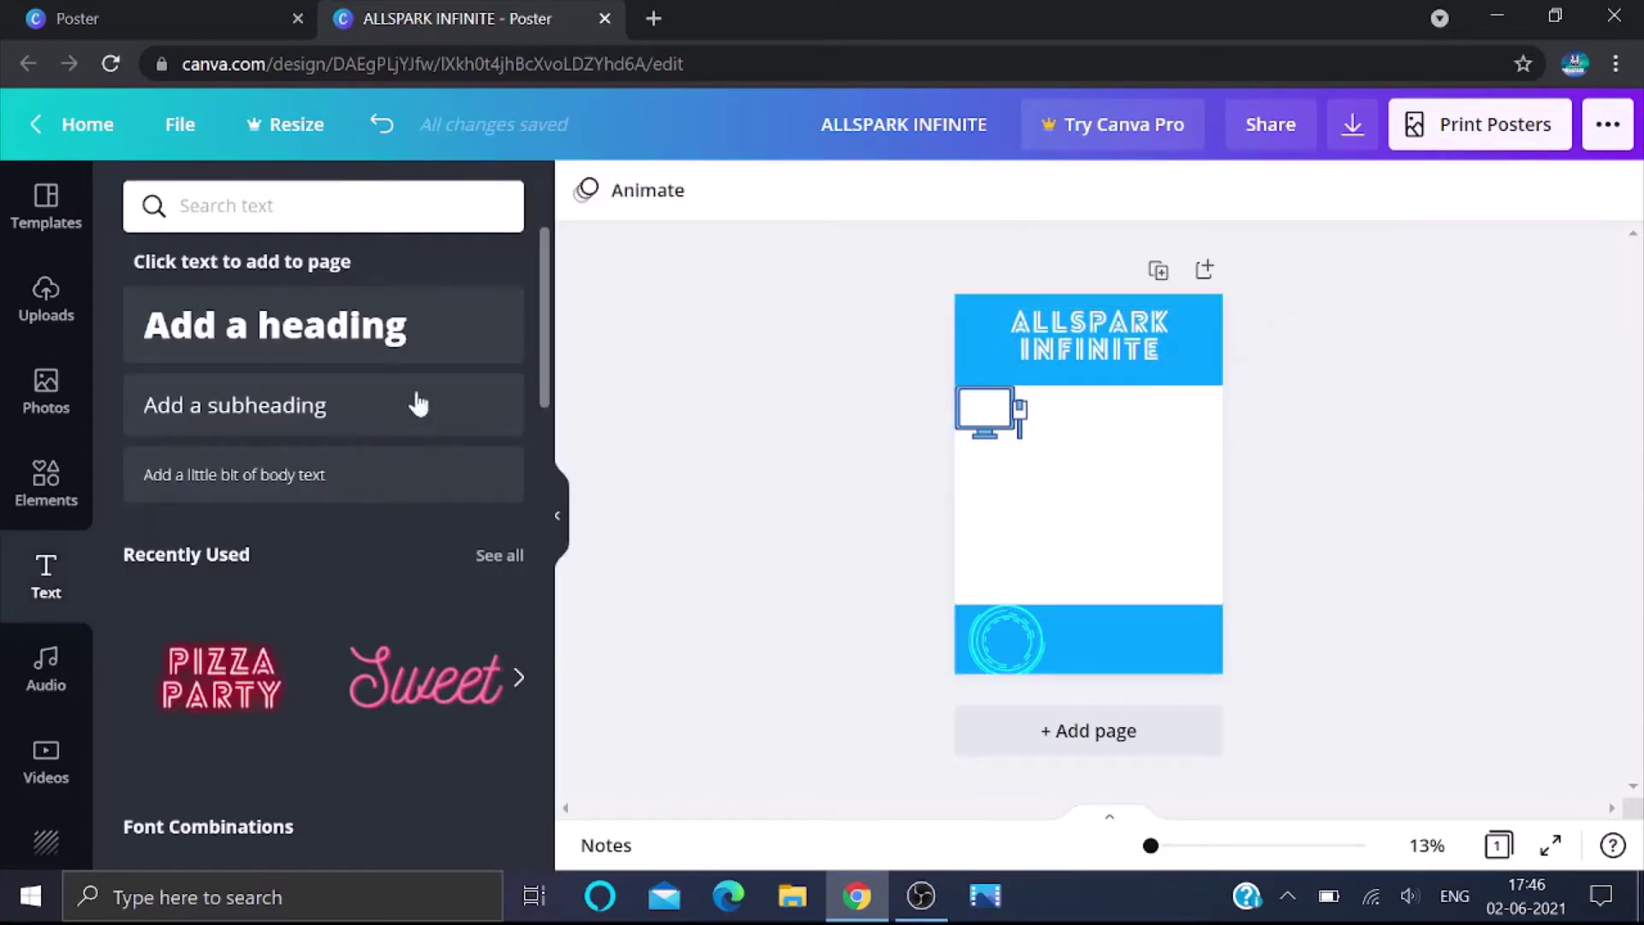
{"action": "scroll", "coordinate": [270, 413], "scroll_direction": "down", "scroll_amount": 8}
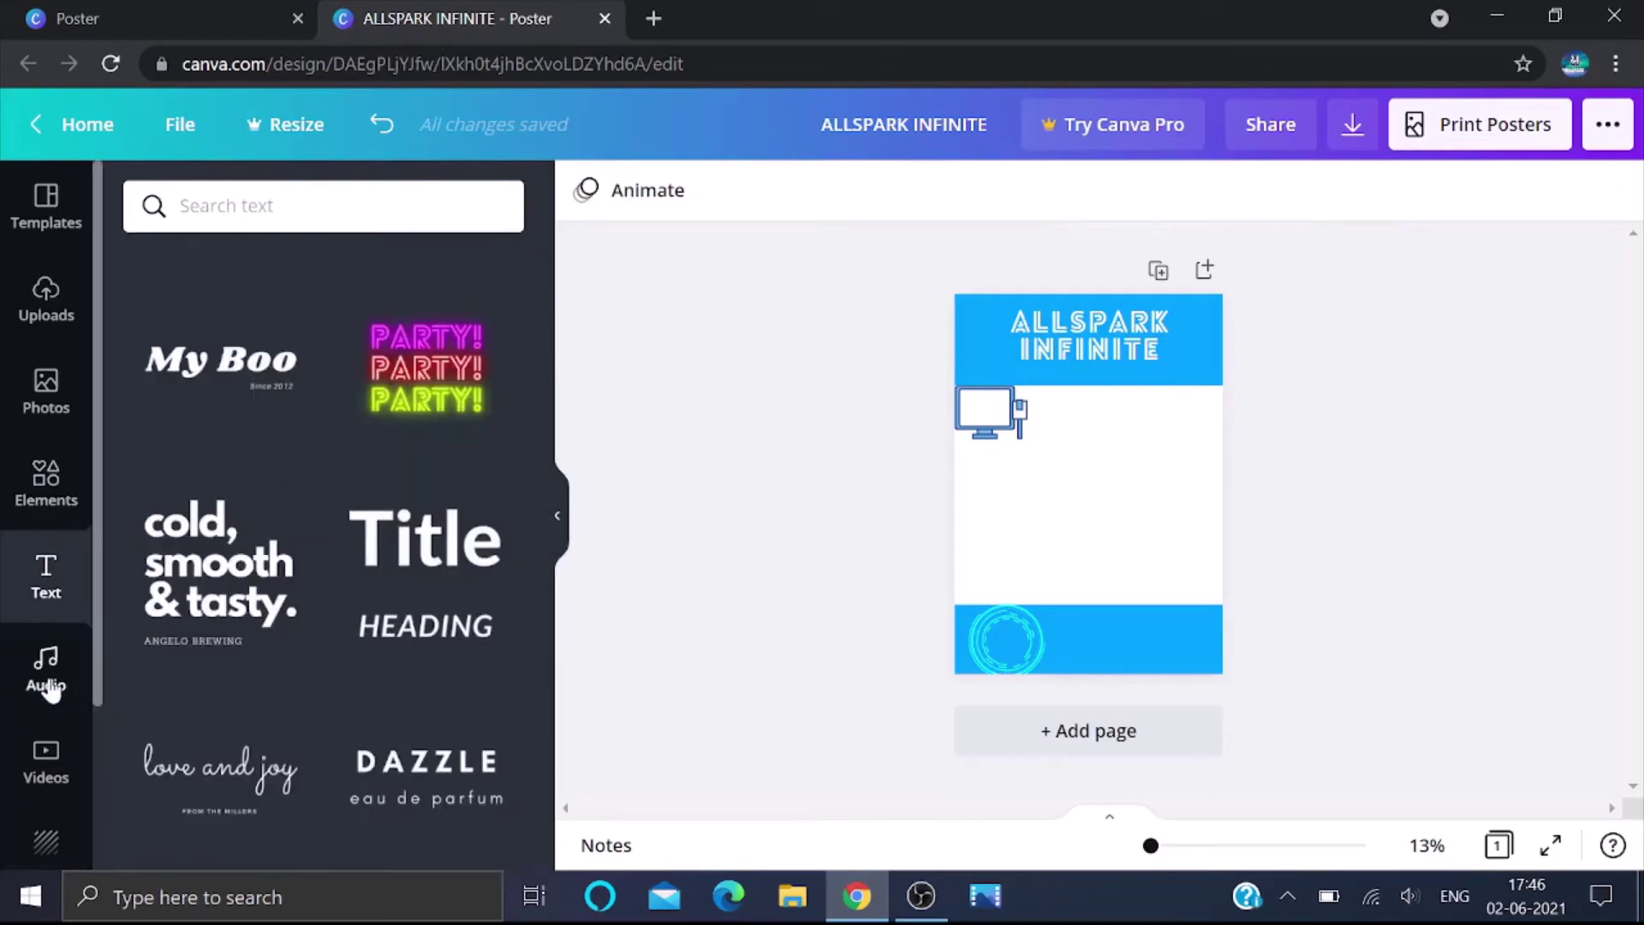
{"action": "scroll", "coordinate": [295, 516], "scroll_direction": "down", "scroll_amount": 4}
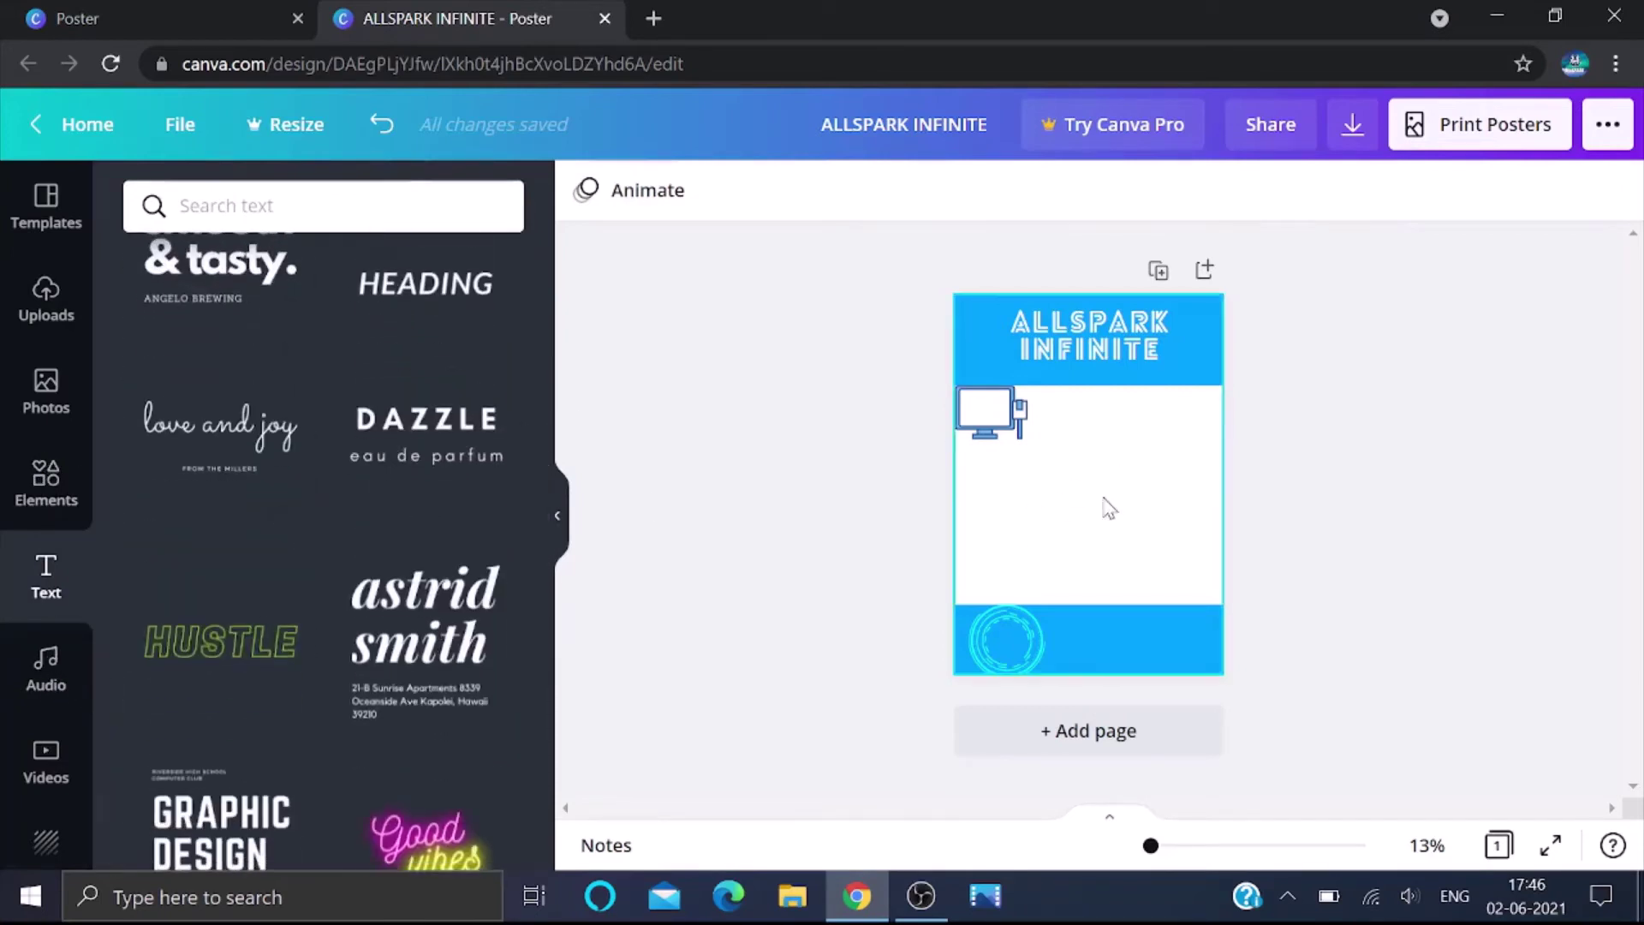
Clear the TECHNOLOGY element search and show the full collection of recently used elements.
{"action": "left_click", "coordinate": [33, 511]}
{"action": "scroll", "coordinate": [279, 419], "scroll_direction": "down", "scroll_amount": 1}
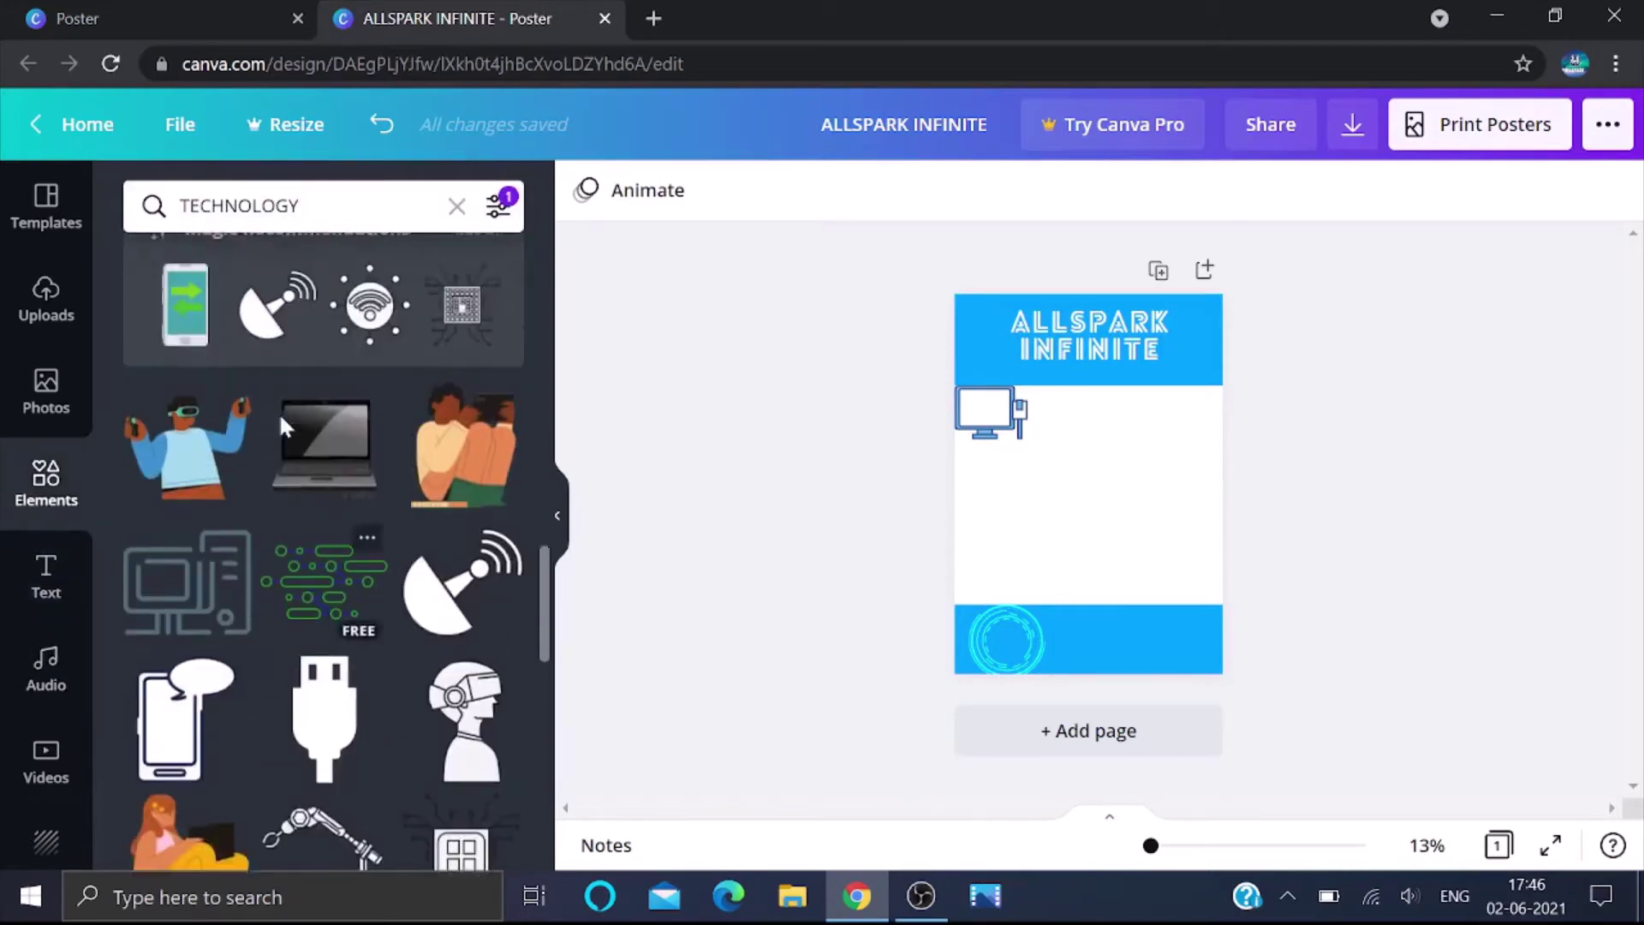
{"action": "scroll", "coordinate": [279, 413], "scroll_direction": "up", "scroll_amount": 3}
{"action": "left_click", "coordinate": [457, 206]}
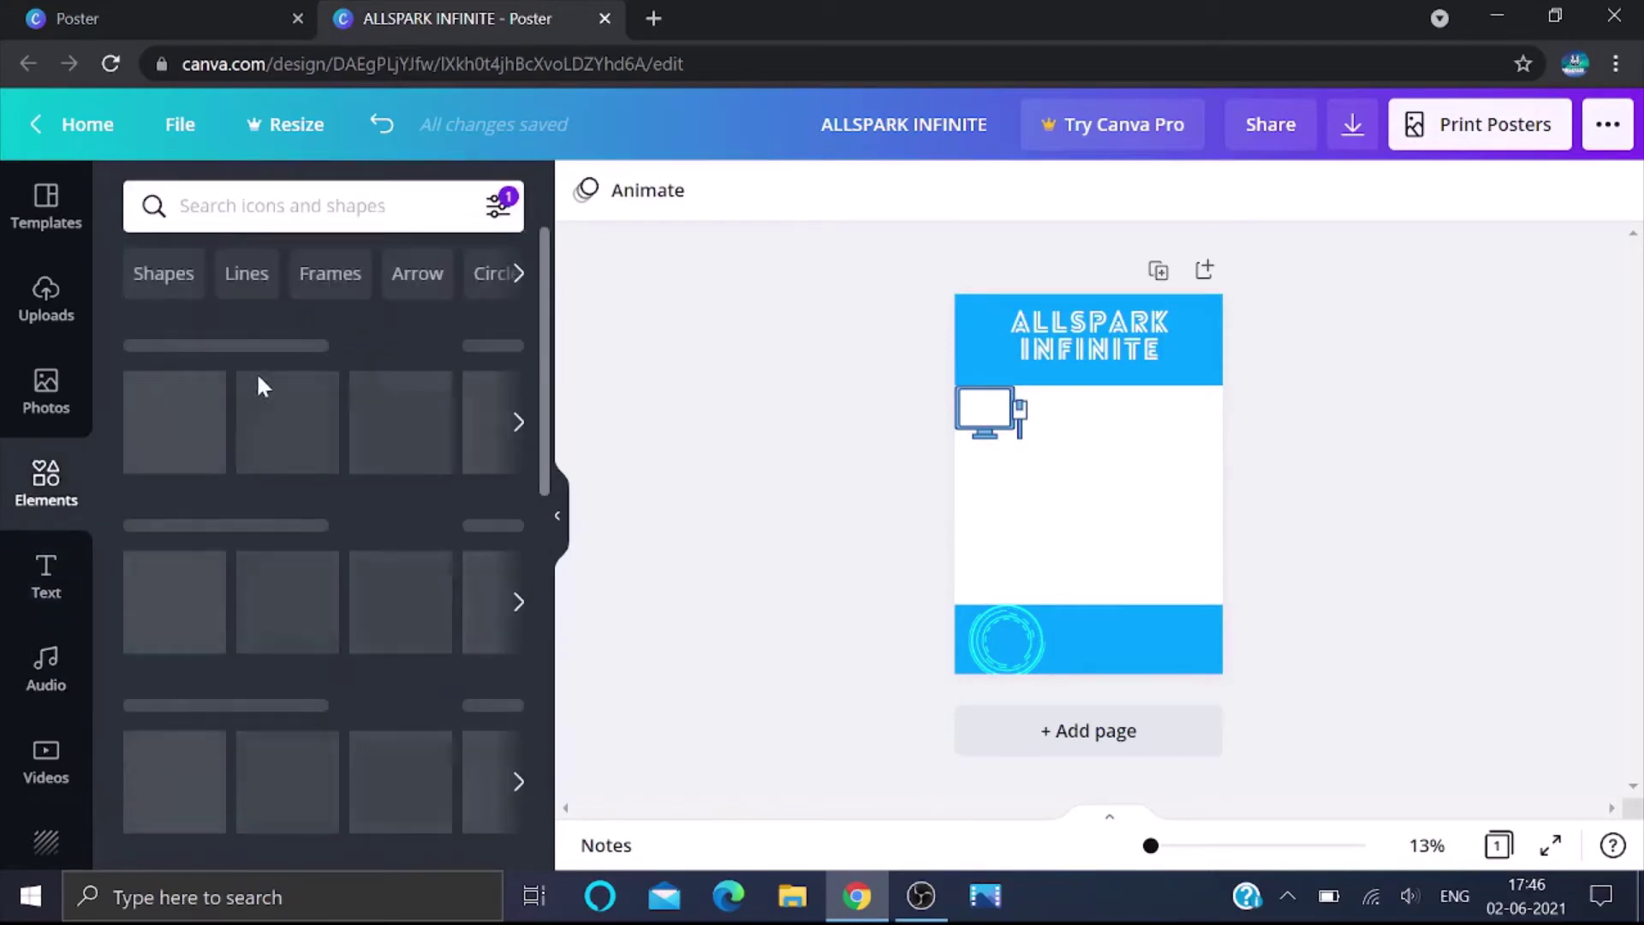
{"action": "left_click", "coordinate": [518, 431]}
{"action": "left_click", "coordinate": [518, 431]}
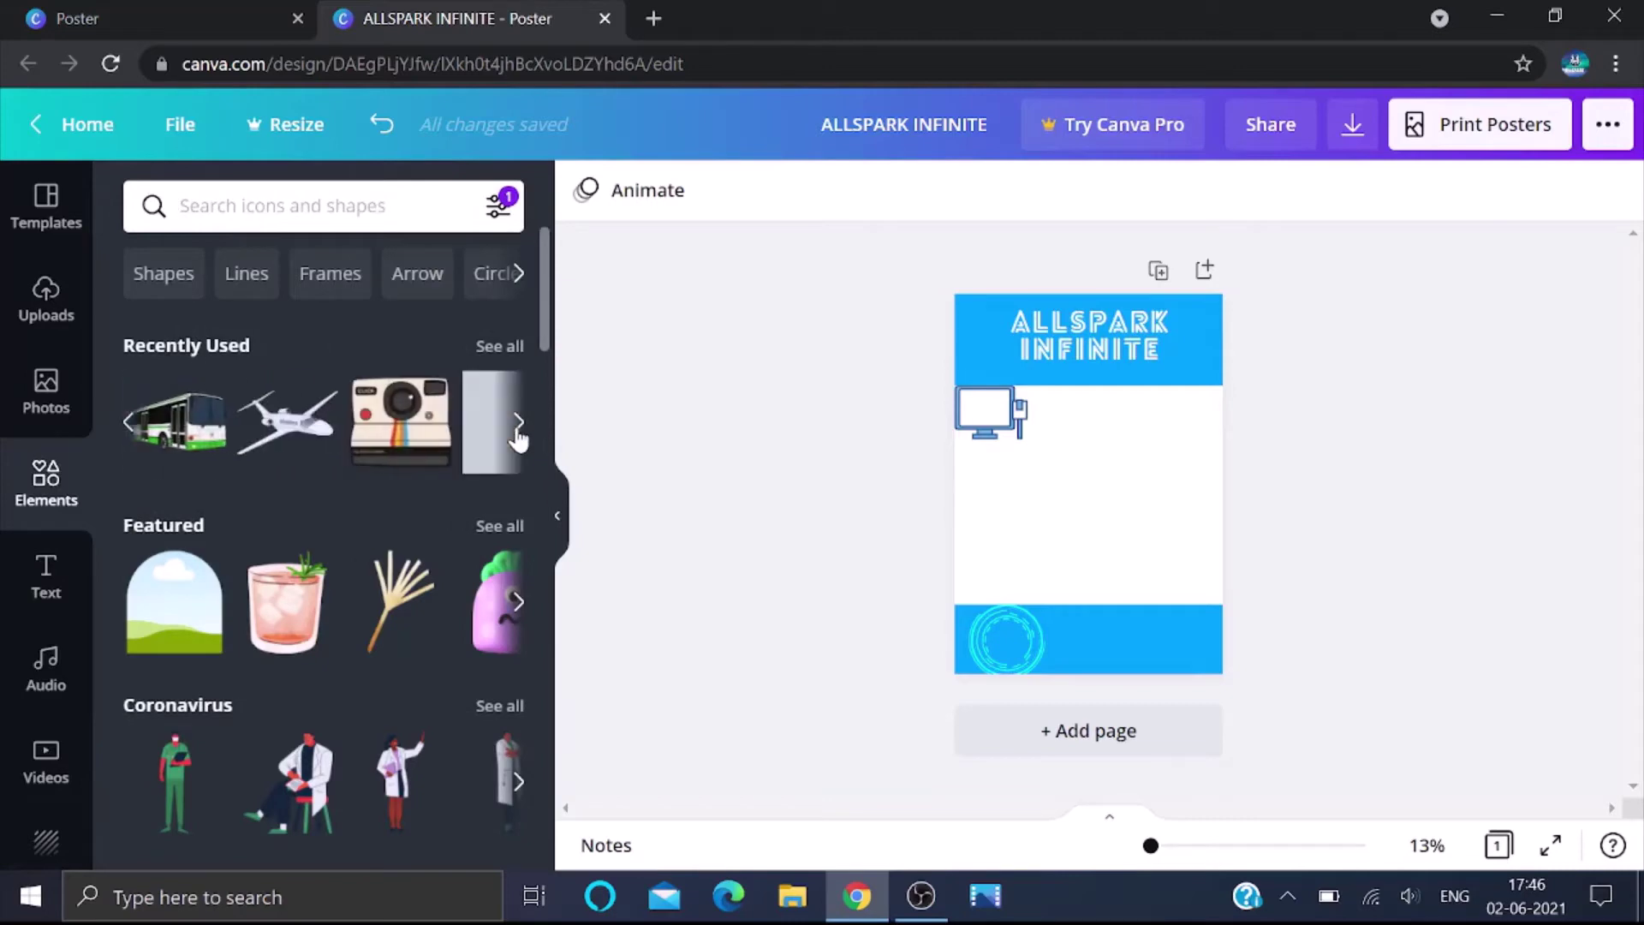
{"action": "left_click", "coordinate": [517, 430]}
{"action": "left_click", "coordinate": [517, 430]}
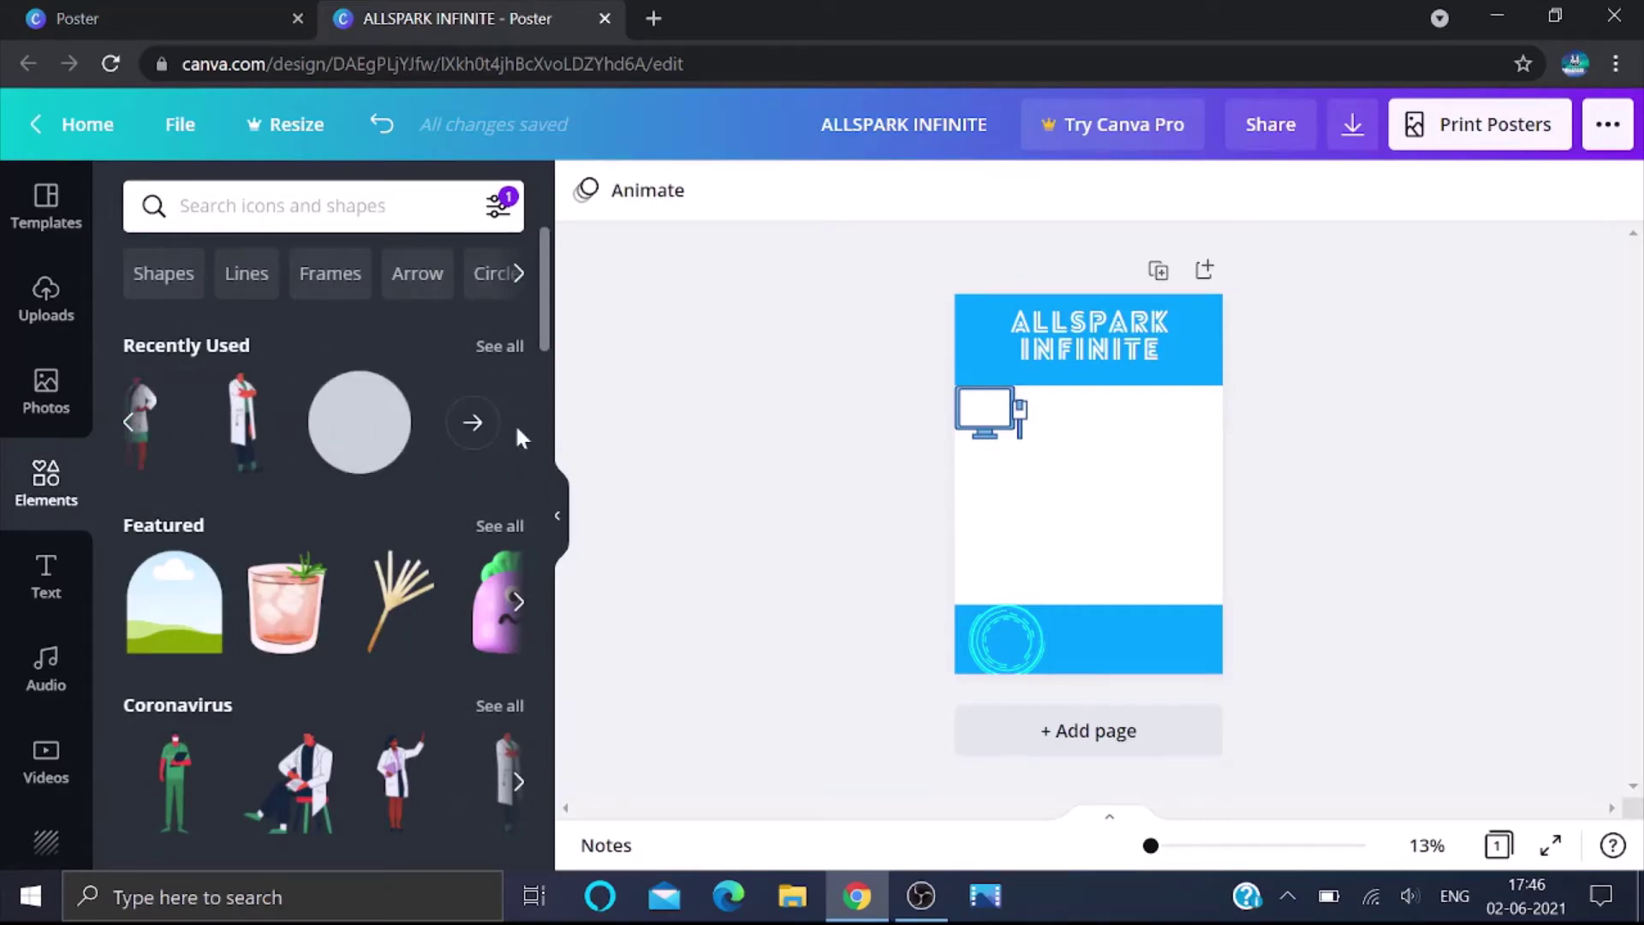
{"action": "left_click", "coordinate": [470, 424]}
Add the green chalkboard graphic and place it, enlarged, on the right side of the white area below the header band.
{"action": "scroll", "coordinate": [282, 514], "scroll_direction": "down", "scroll_amount": 5}
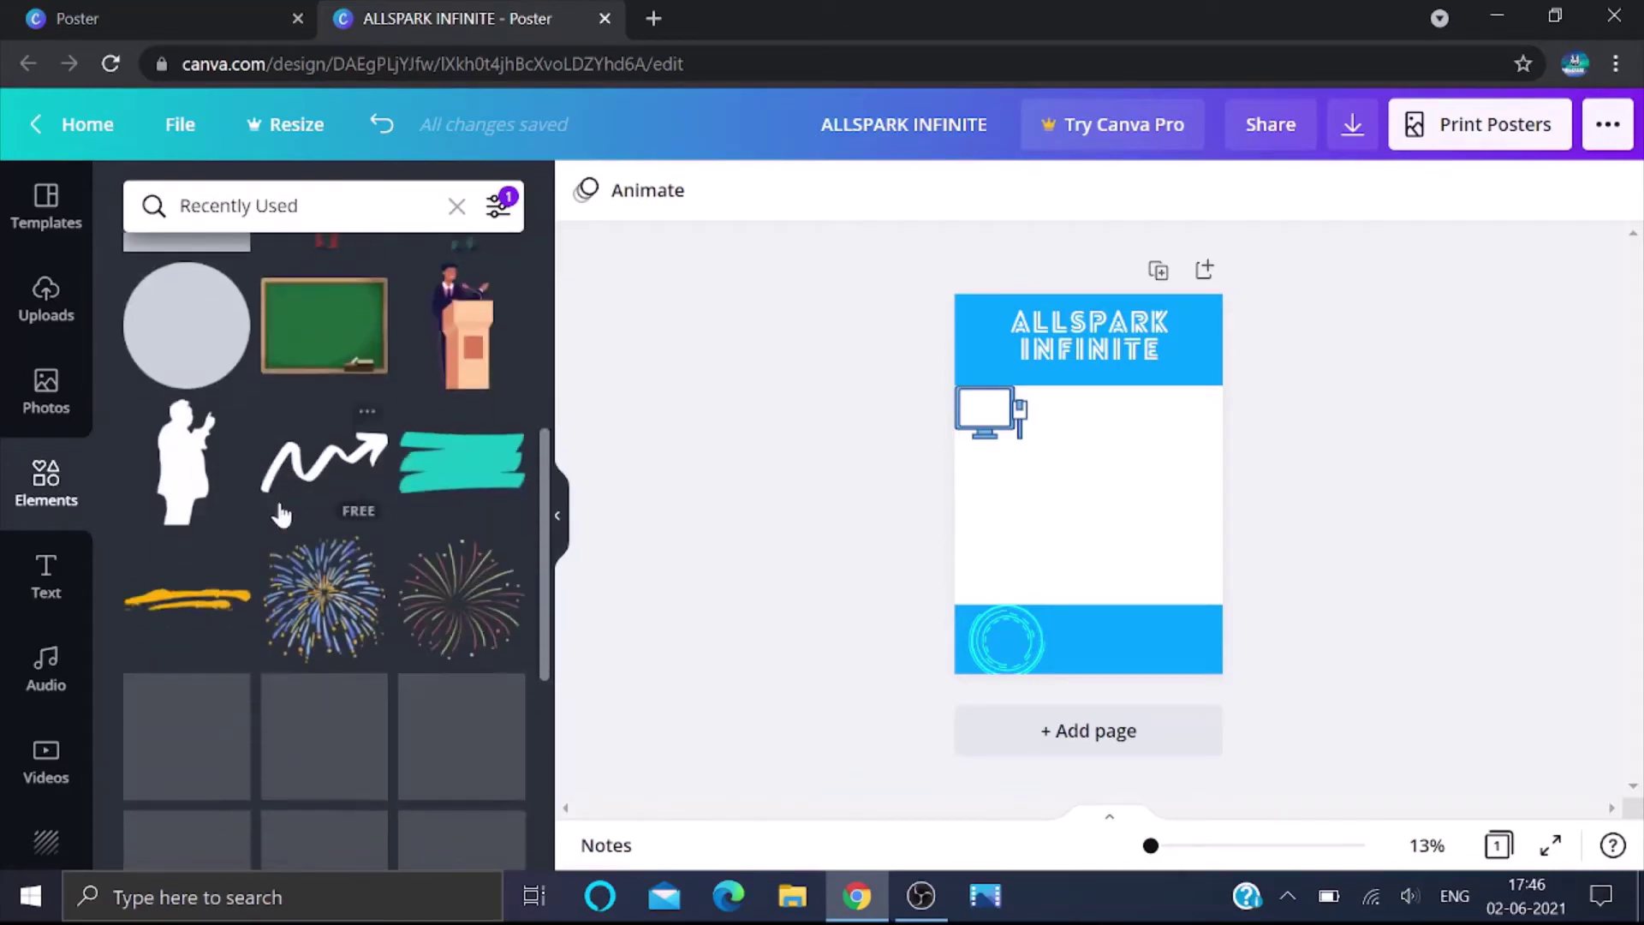
{"action": "left_click", "coordinate": [306, 323]}
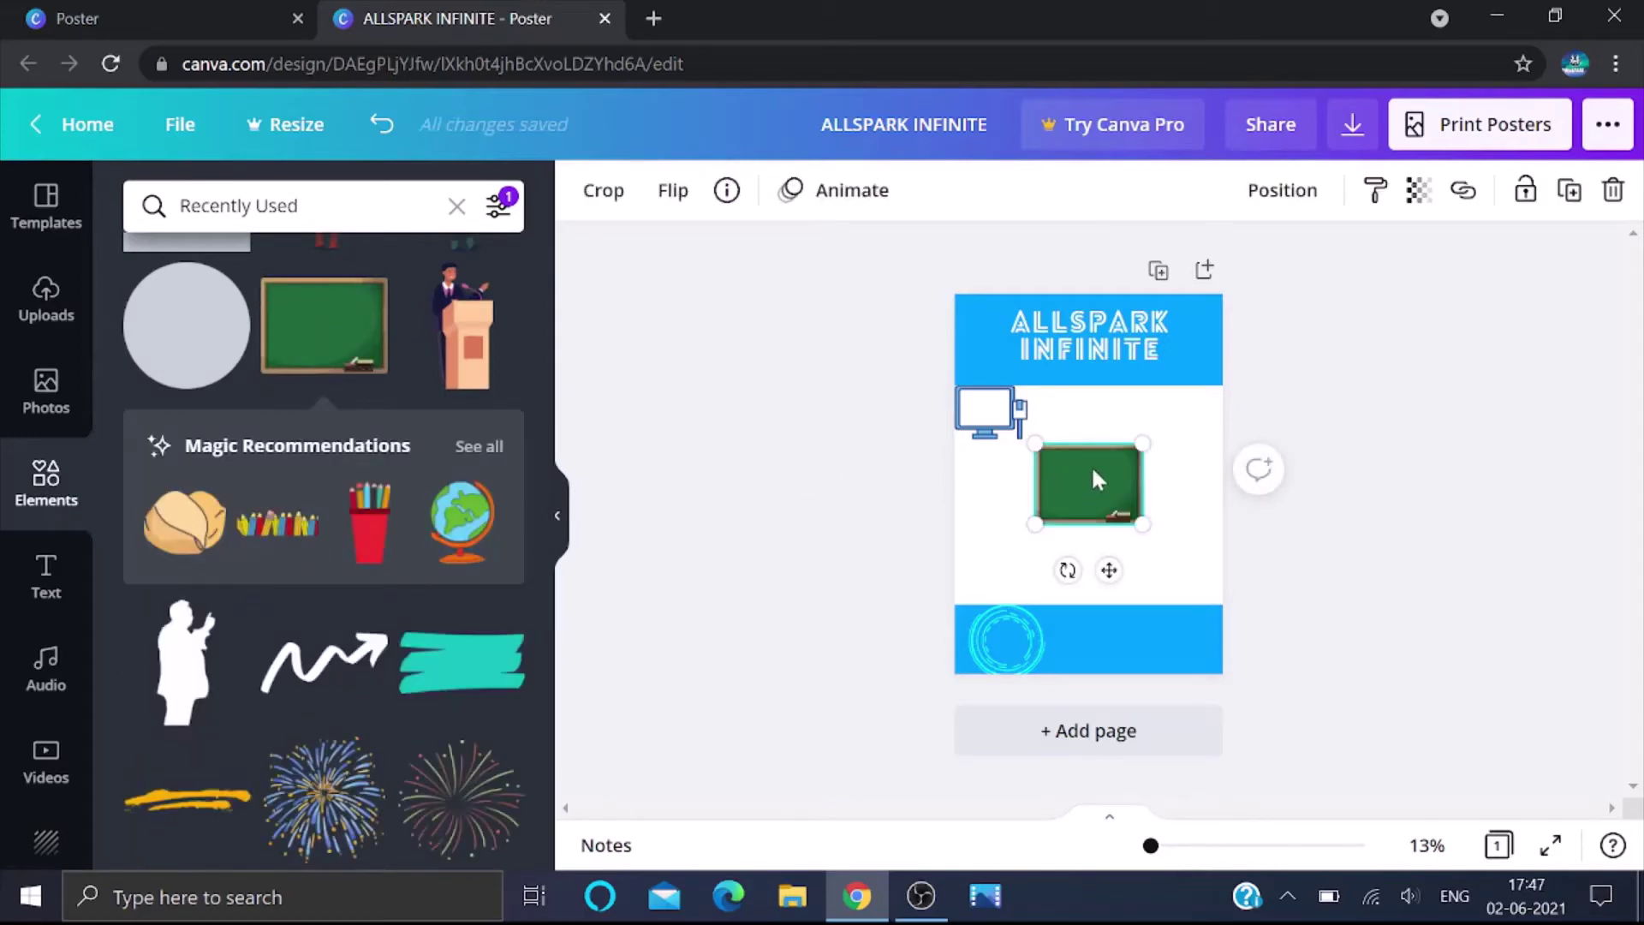
{"action": "left_click_drag", "start_coordinate": [1098, 479], "coordinate": [1164, 424]}
{"action": "left_click_drag", "start_coordinate": [1113, 474], "coordinate": [1058, 514]}
Add the man-at-podium illustration and move the cyan circle graphic to the right end of the footer band.
{"action": "left_click", "coordinate": [517, 370]}
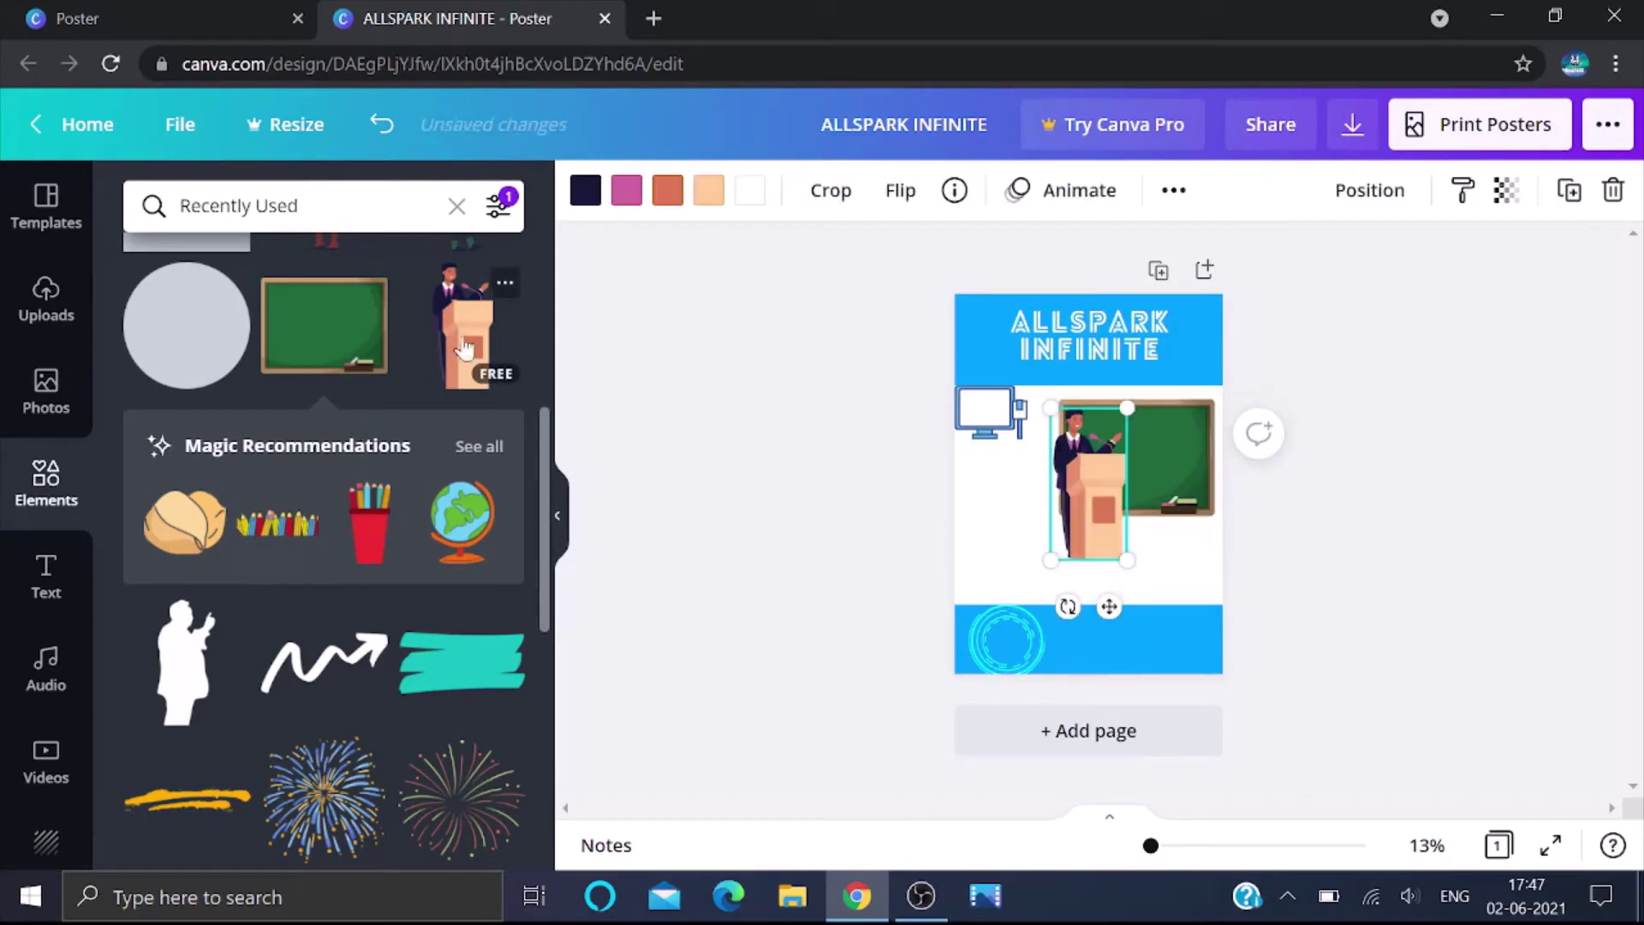
{"action": "left_click_drag", "start_coordinate": [517, 370], "coordinate": [479, 368]}
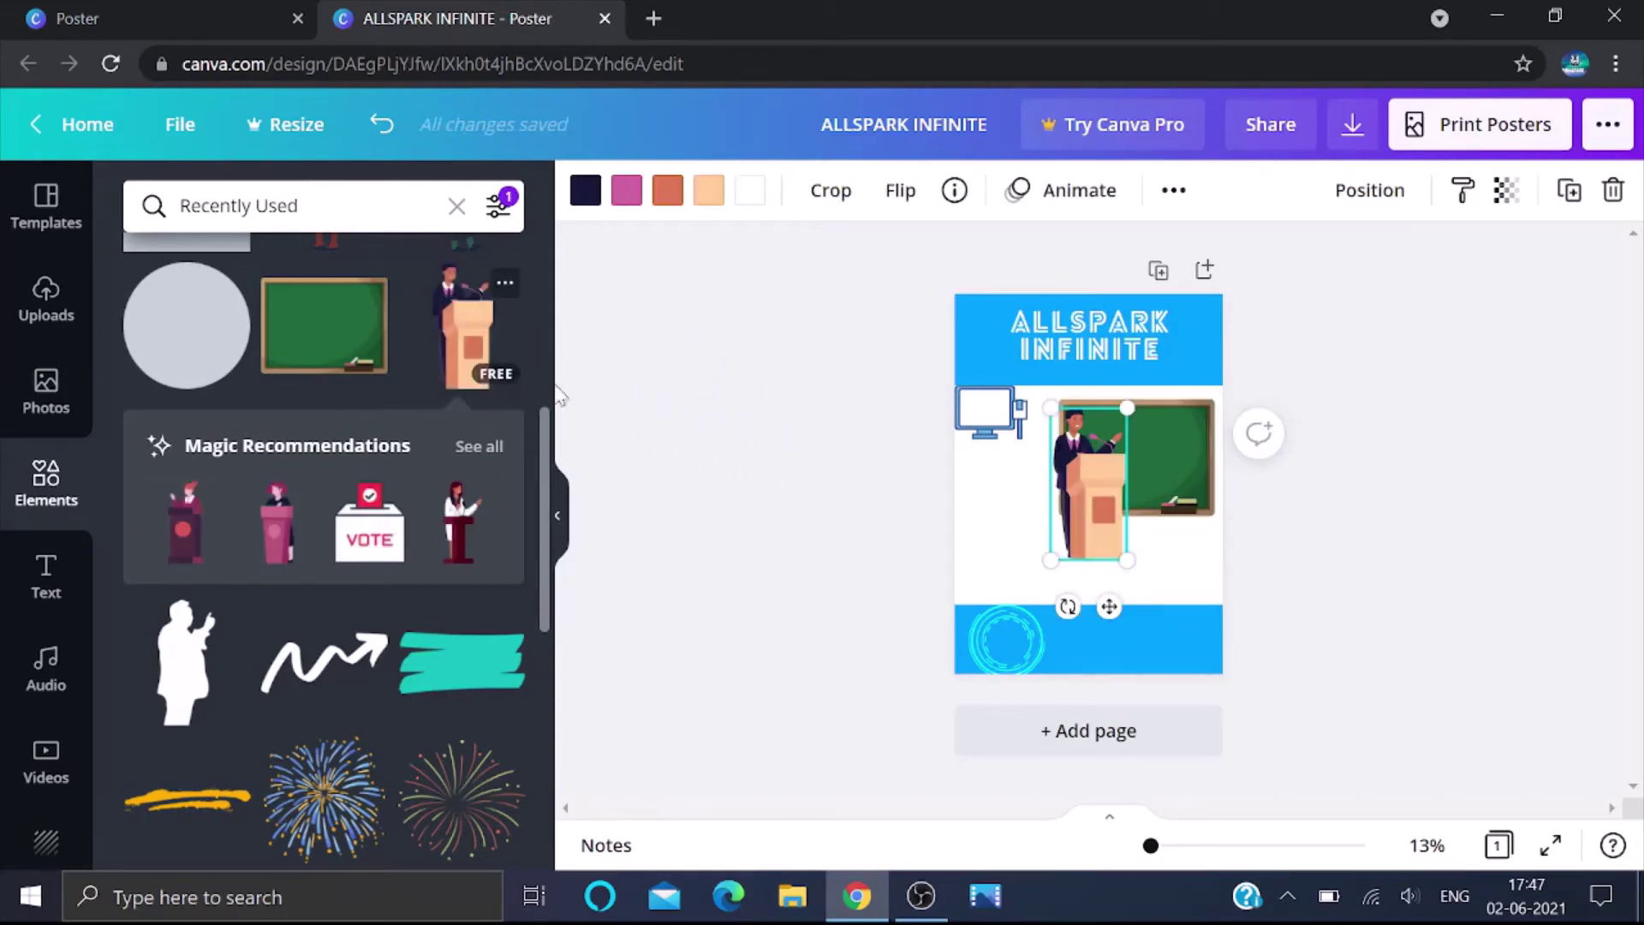
{"action": "left_click_drag", "start_coordinate": [987, 610], "coordinate": [1171, 623]}
Move the man-at-podium illustration into the poster's bottom-left corner and enlarge it to reach nearly up to the monitor graphic.
{"action": "left_click", "coordinate": [1125, 556]}
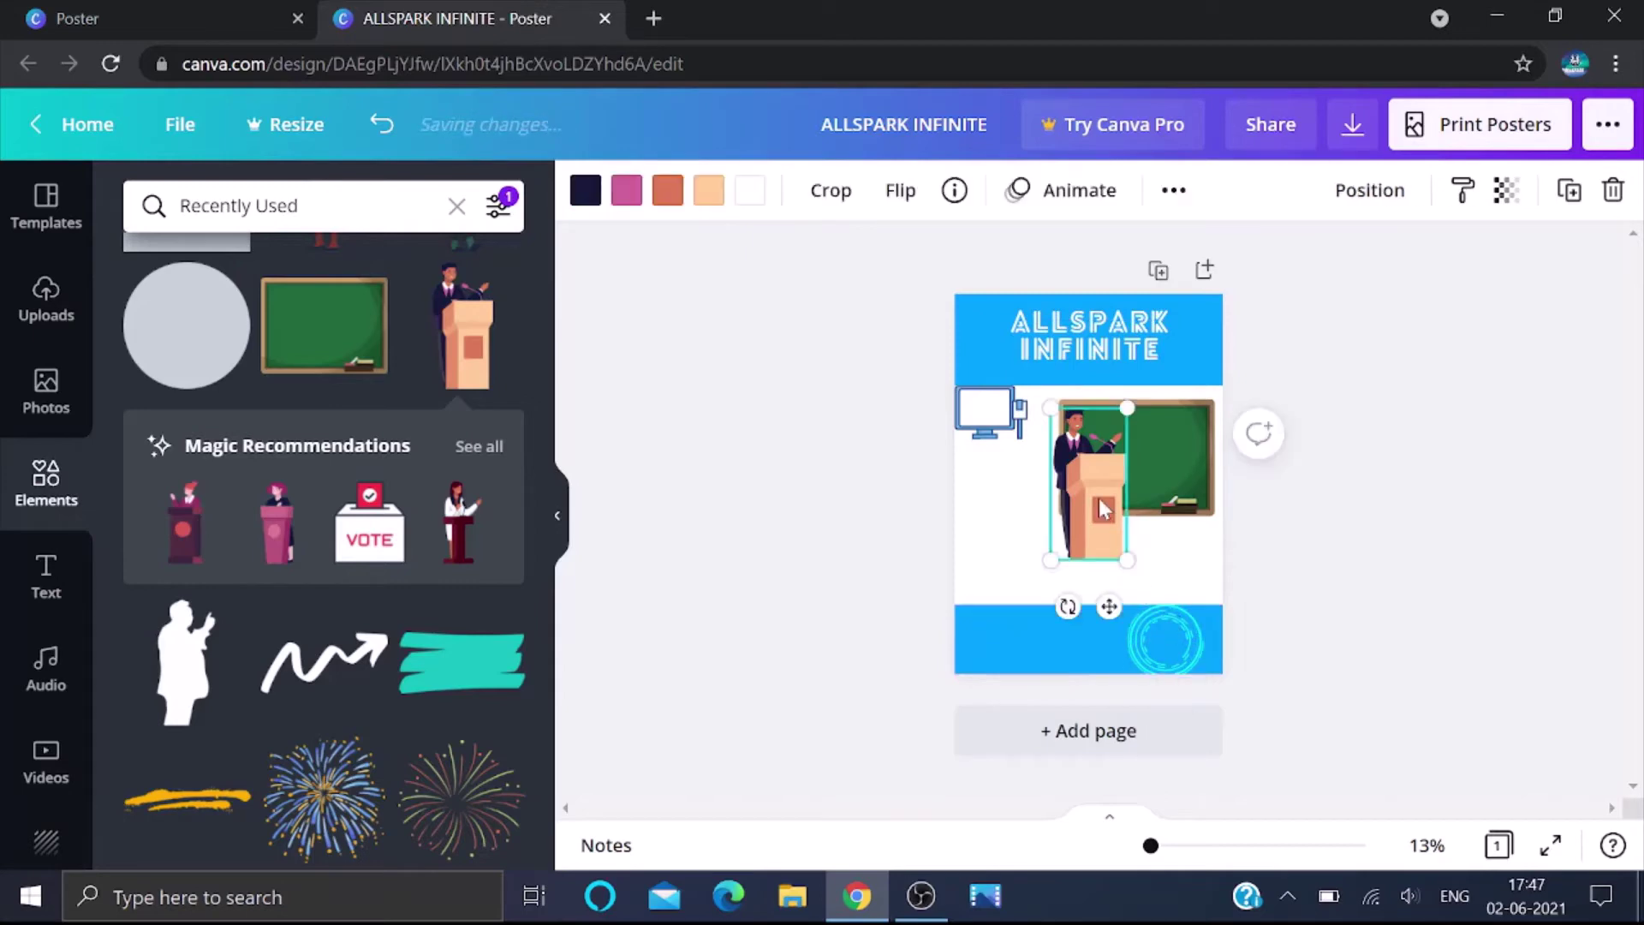
{"action": "left_click_drag", "start_coordinate": [1101, 492], "coordinate": [1000, 610]}
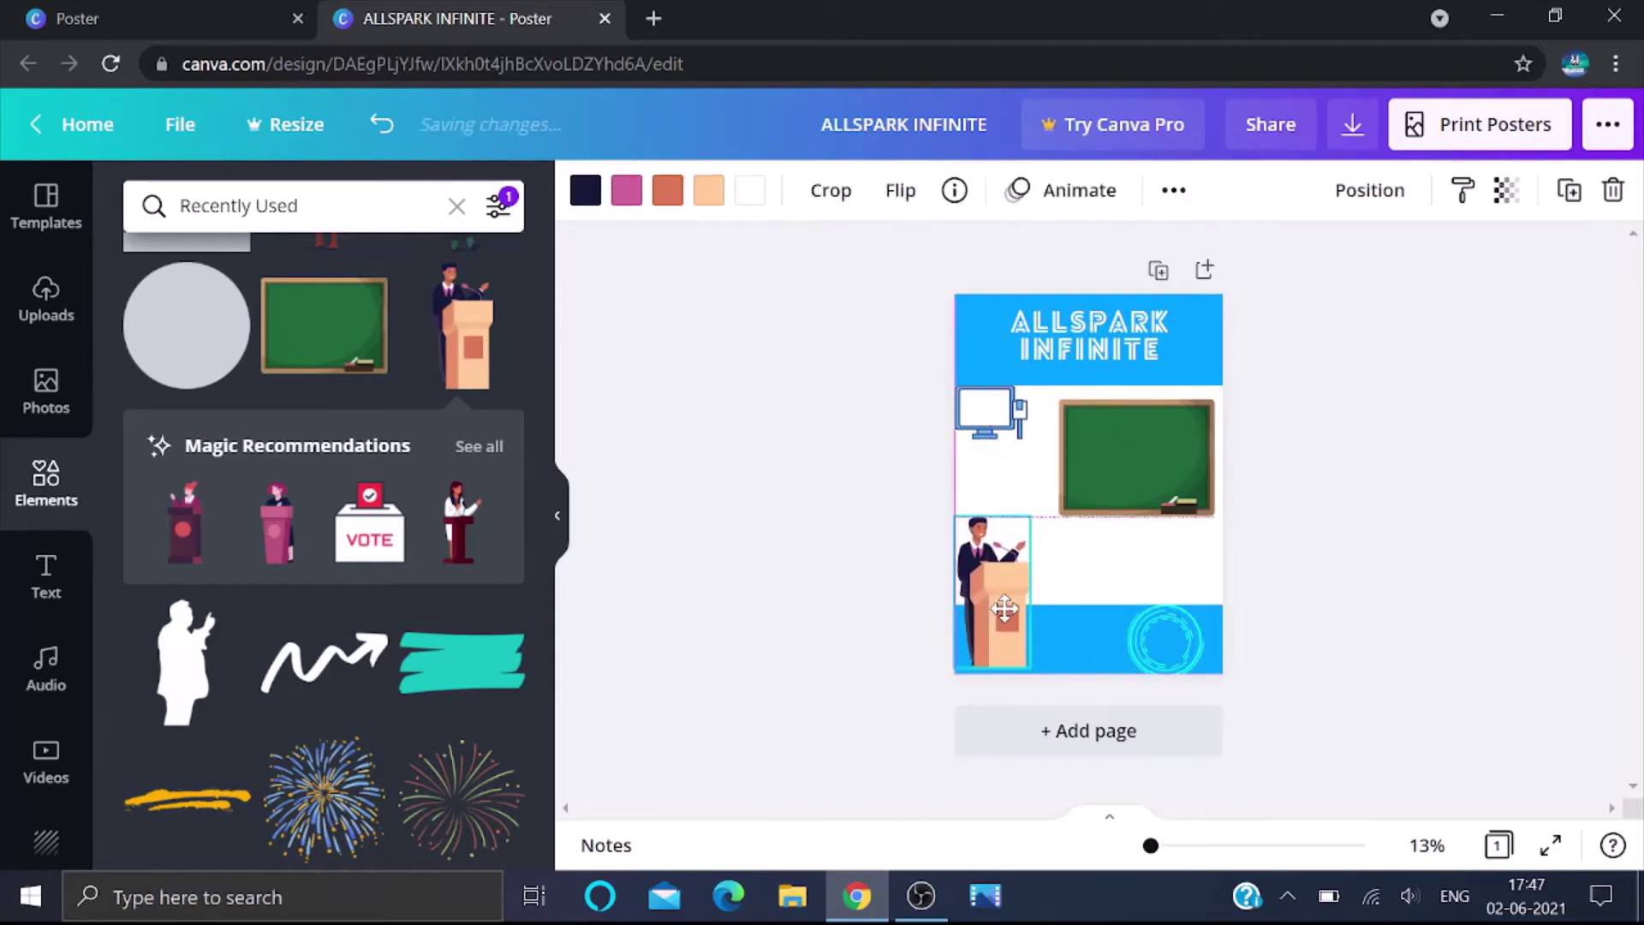
{"action": "left_click", "coordinate": [1424, 631]}
{"action": "left_click", "coordinate": [1025, 610]}
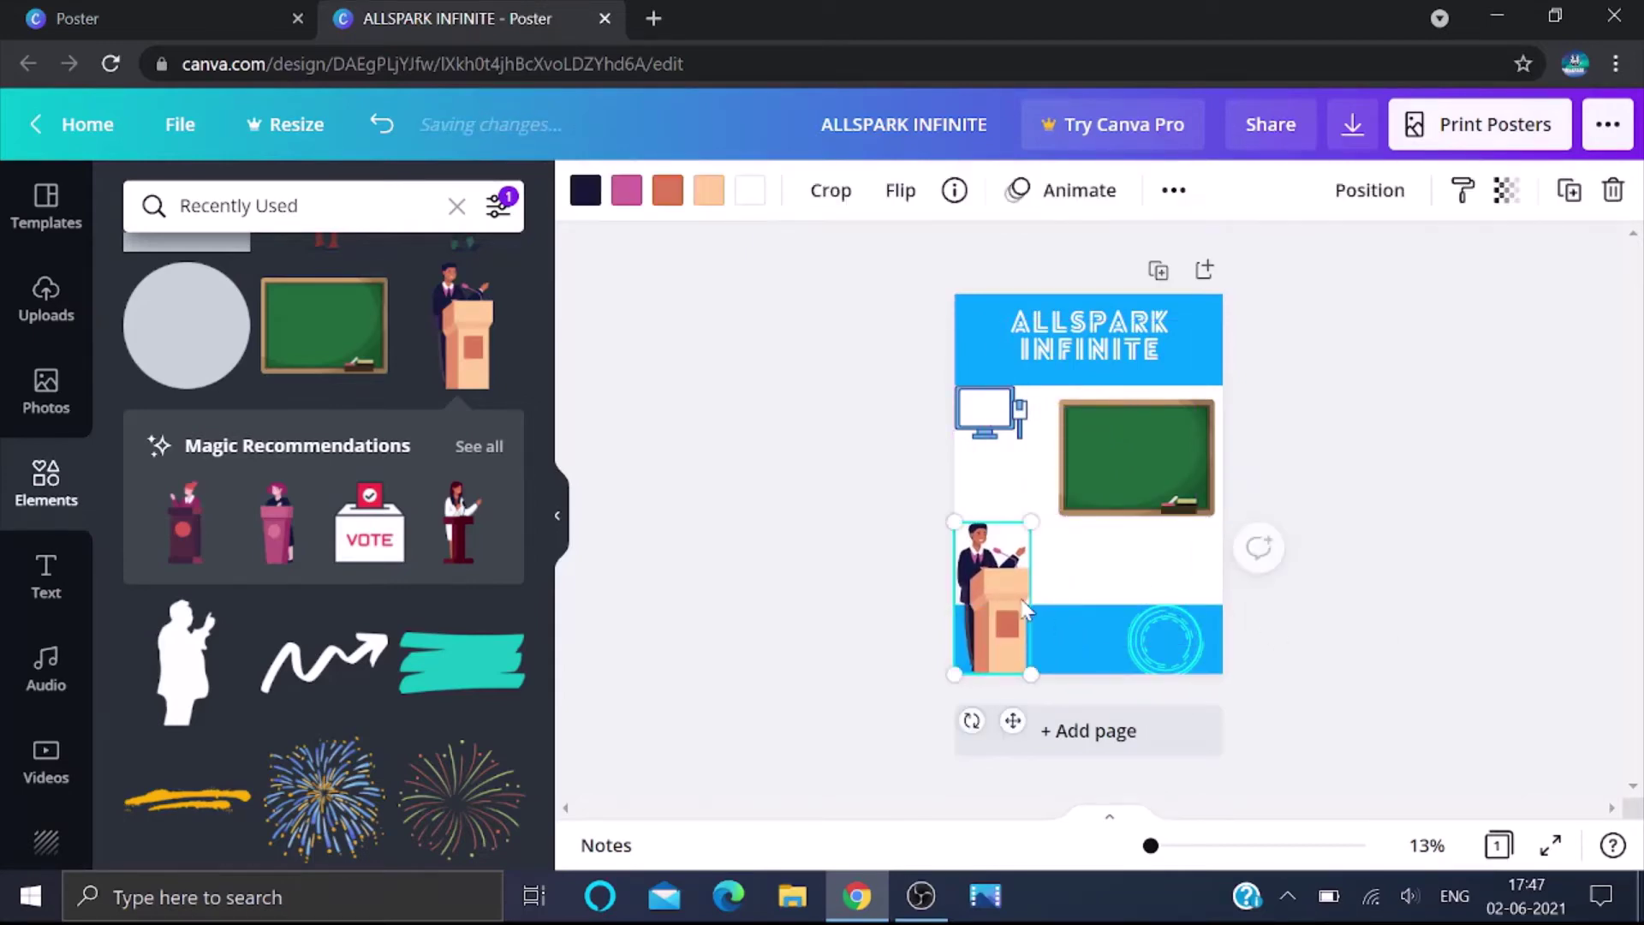
{"action": "left_click_drag", "start_coordinate": [1040, 532], "coordinate": [1089, 495]}
{"action": "left_click", "coordinate": [727, 525]}
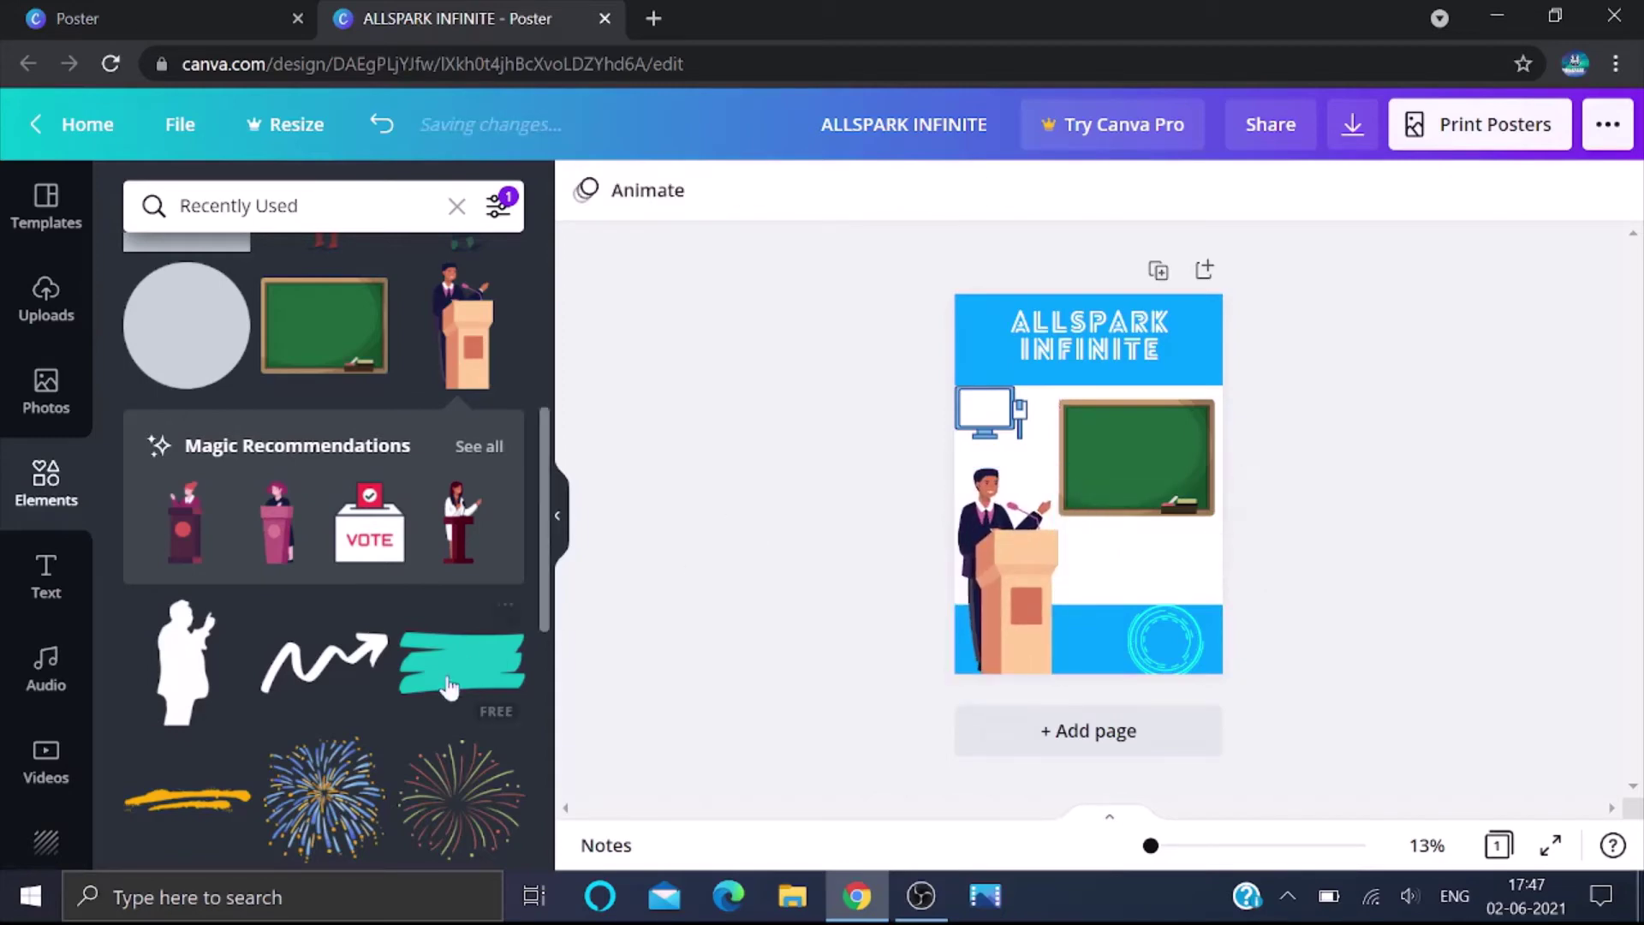
Add the white zigzag arrow graphic and recolour it cyan from the document colours.
{"action": "left_click", "coordinate": [367, 315]}
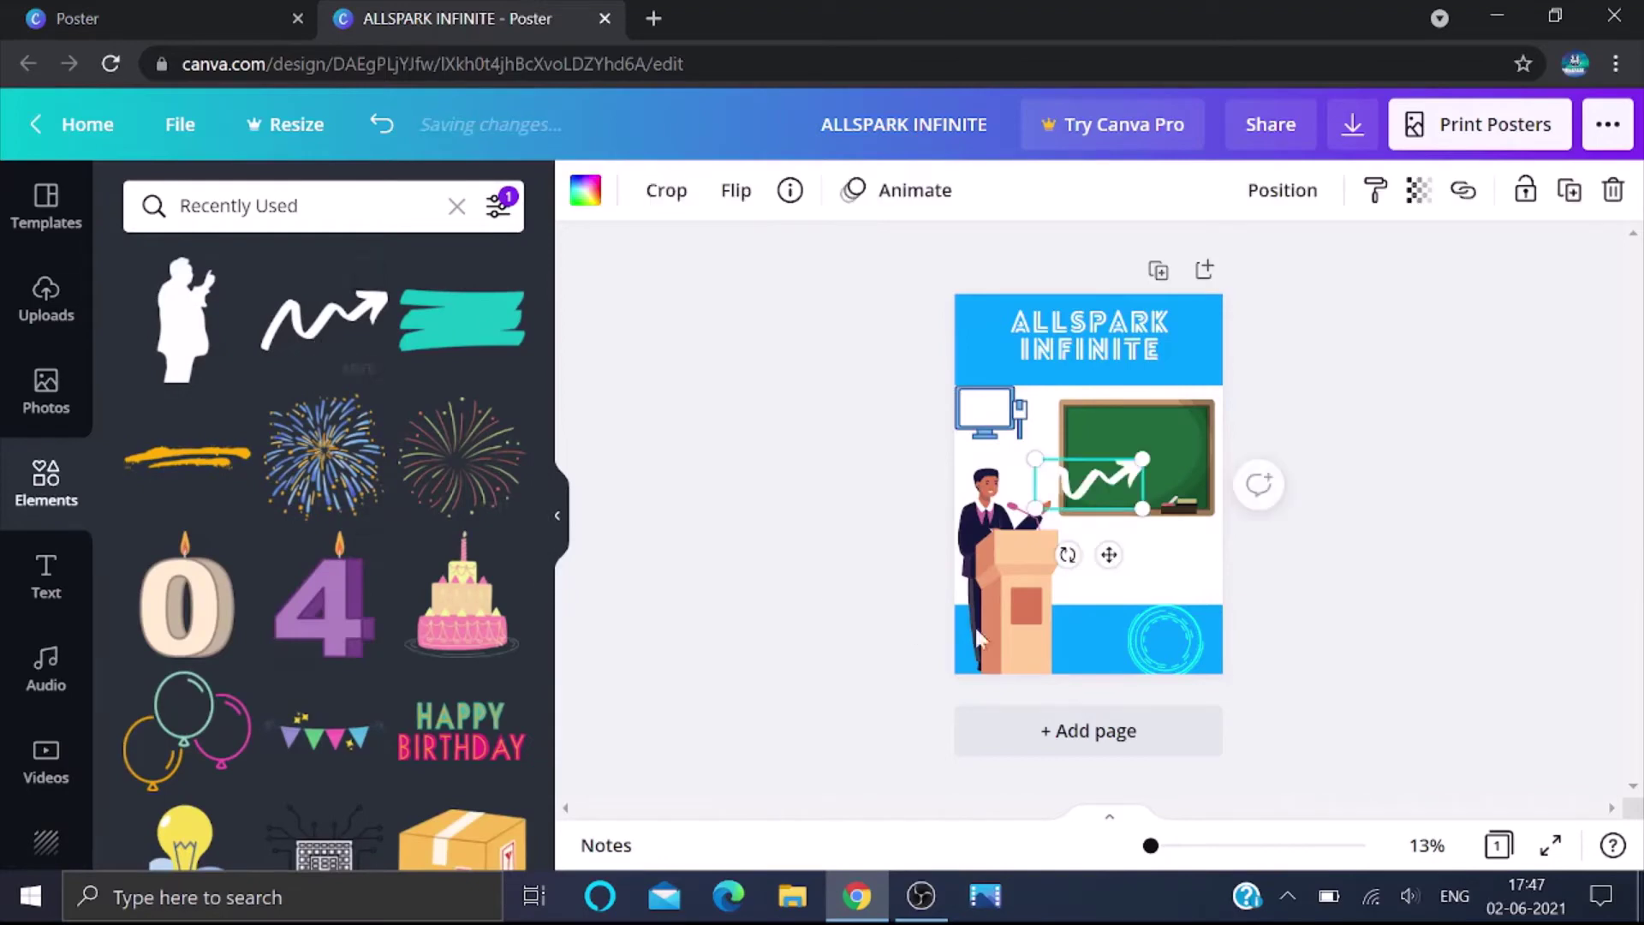
{"action": "left_click", "coordinate": [588, 196]}
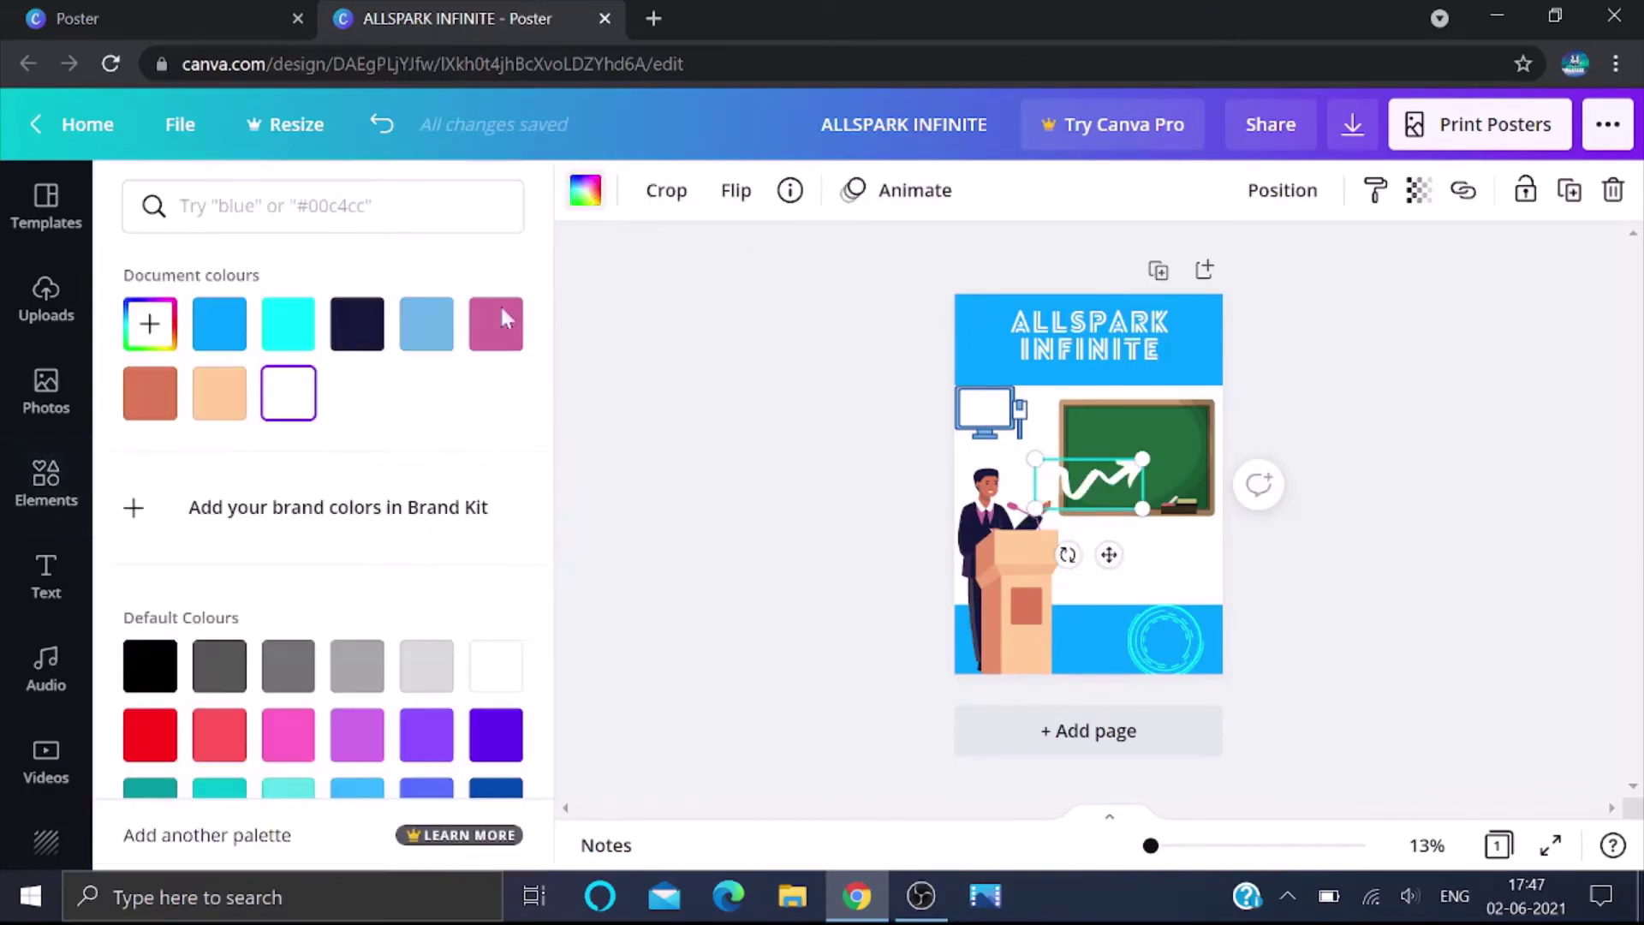
{"action": "left_click", "coordinate": [276, 334]}
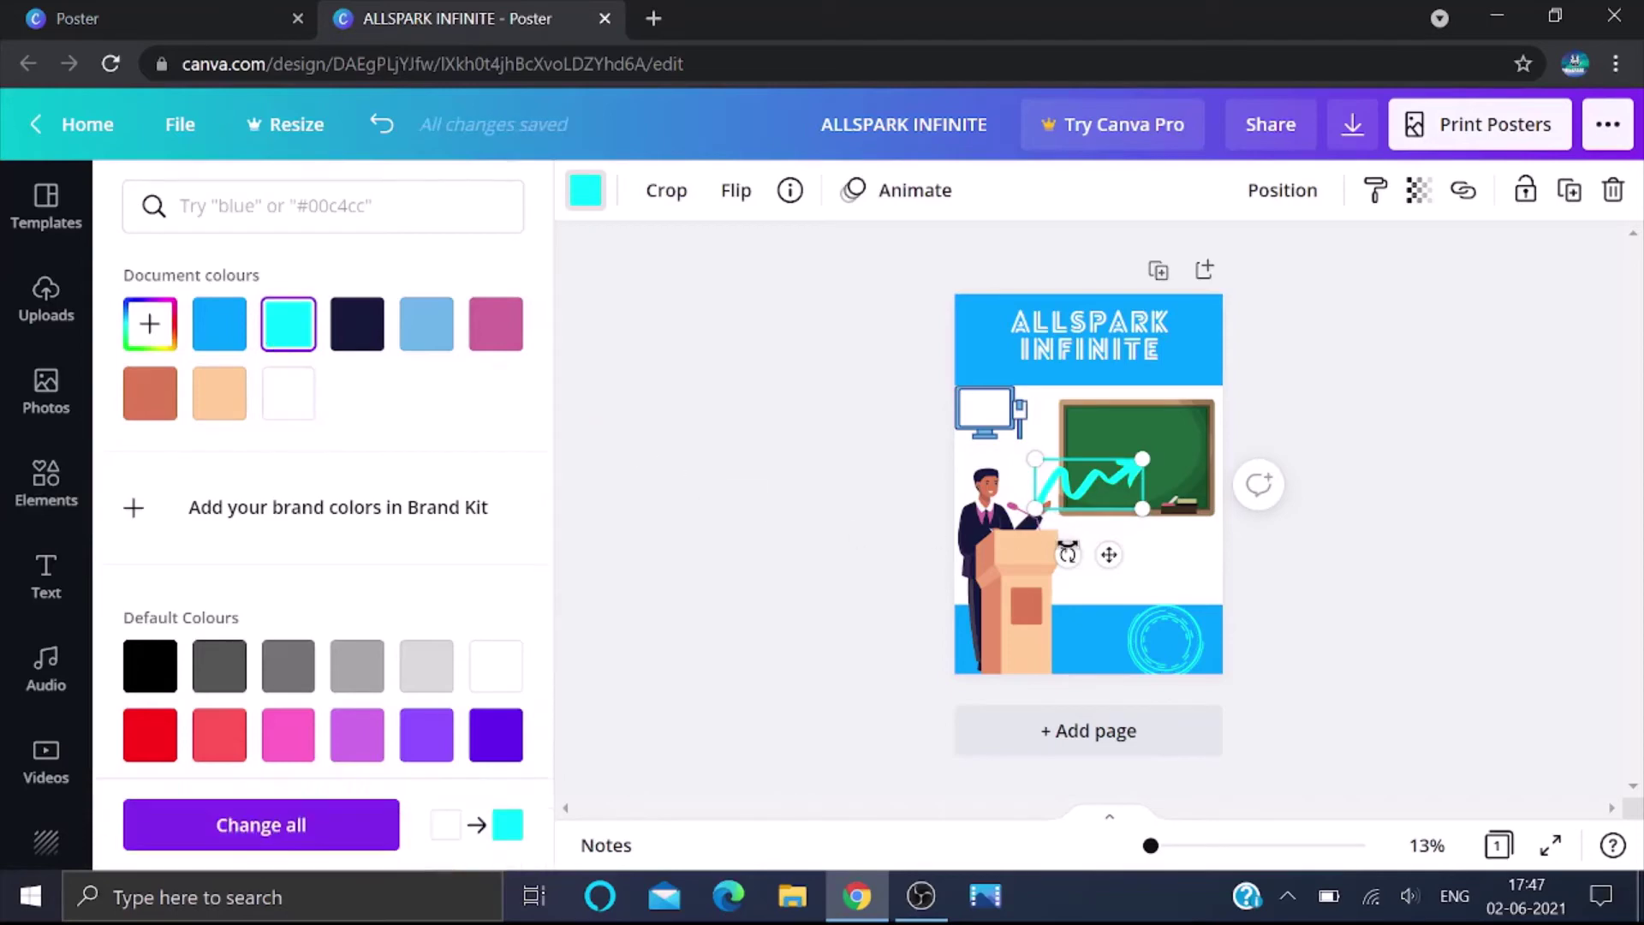
Rotate the cyan arrow below the chalkboard to point up-left, and add the blue fireworks graphic between it and the podium.
{"action": "mouse_move", "coordinate": [1067, 554]}
{"action": "left_mouse_down"}
{"action": "mouse_move", "coordinate": [1138, 543]}
{"action": "mouse_move", "coordinate": [1180, 495]}
{"action": "mouse_move", "coordinate": [1161, 474]}
{"action": "mouse_move", "coordinate": [1150, 572]}
{"action": "mouse_move", "coordinate": [1135, 555]}
{"action": "mouse_move", "coordinate": [1152, 562]}
{"action": "left_mouse_up"}
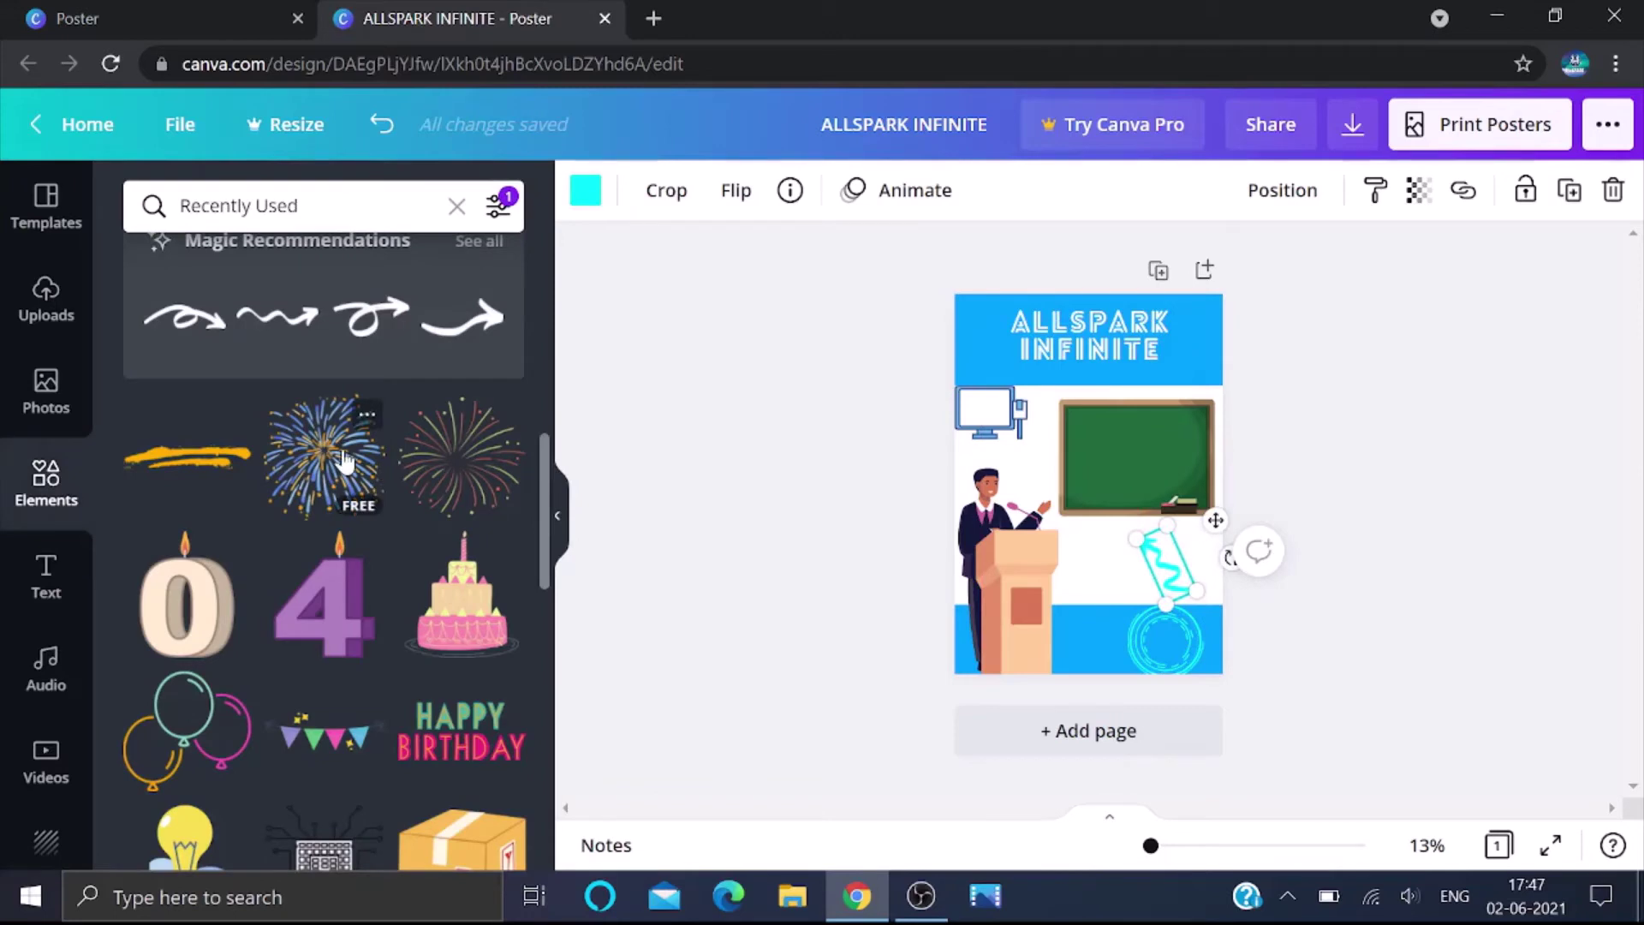
{"action": "left_click", "coordinate": [344, 461]}
{"action": "scroll", "coordinate": [393, 441], "scroll_direction": "down", "scroll_amount": 2}
{"action": "left_click_drag", "start_coordinate": [982, 374], "coordinate": [1092, 487]}
{"action": "left_click_drag", "start_coordinate": [1163, 575], "coordinate": [1097, 534]}
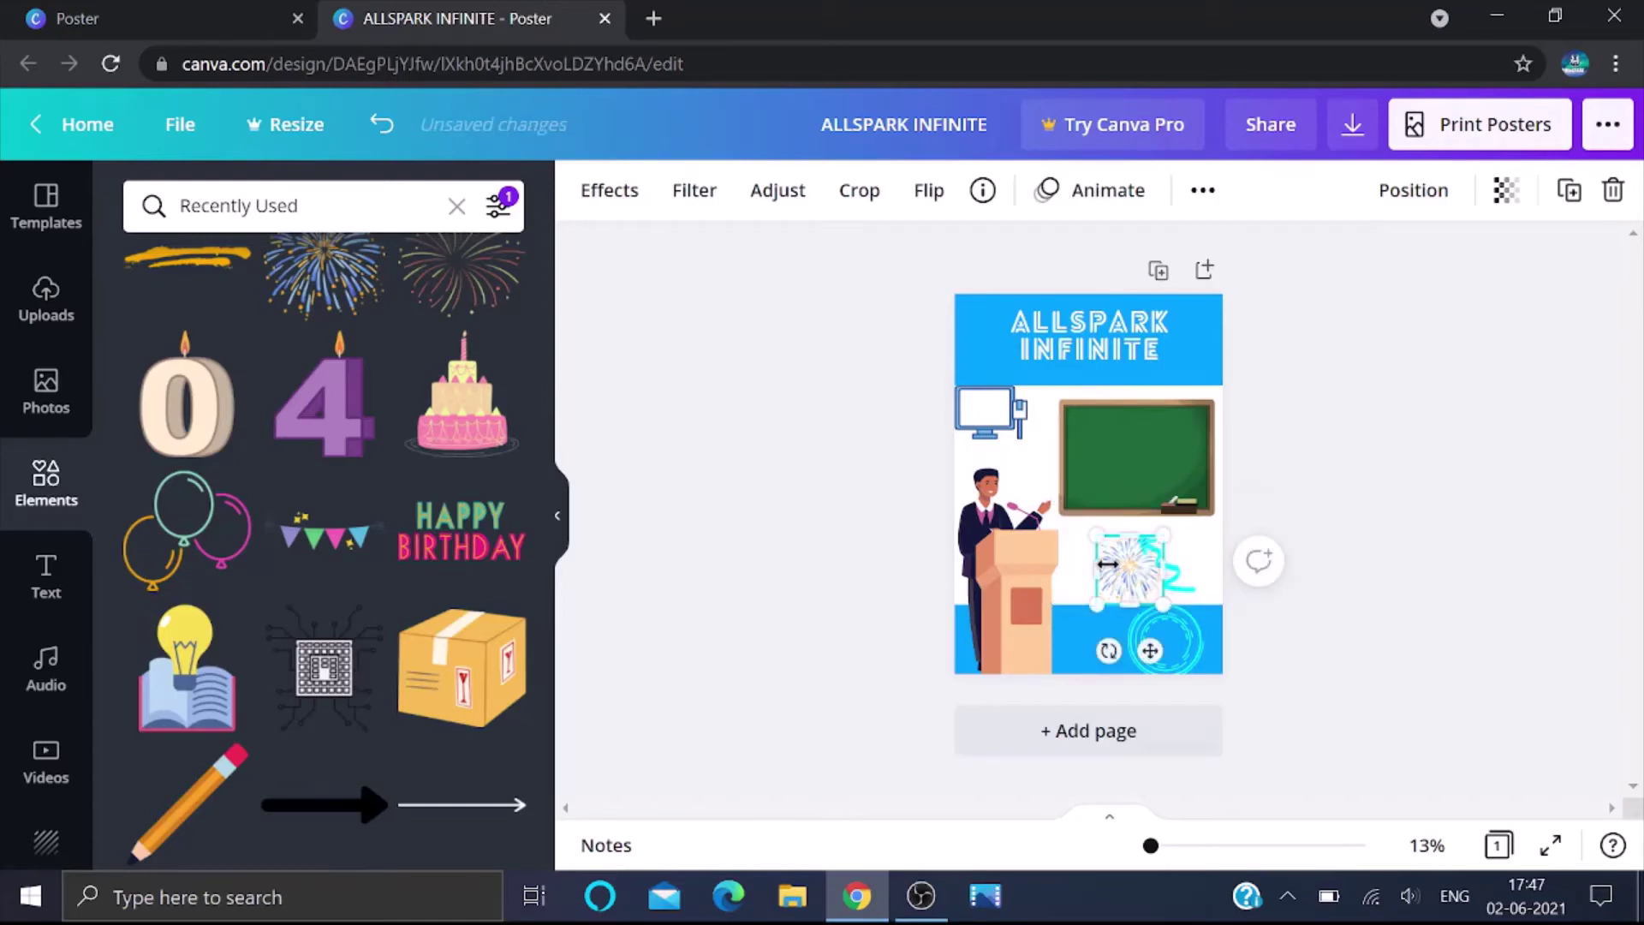
{"action": "left_click_drag", "start_coordinate": [1130, 590], "coordinate": [1117, 568]}
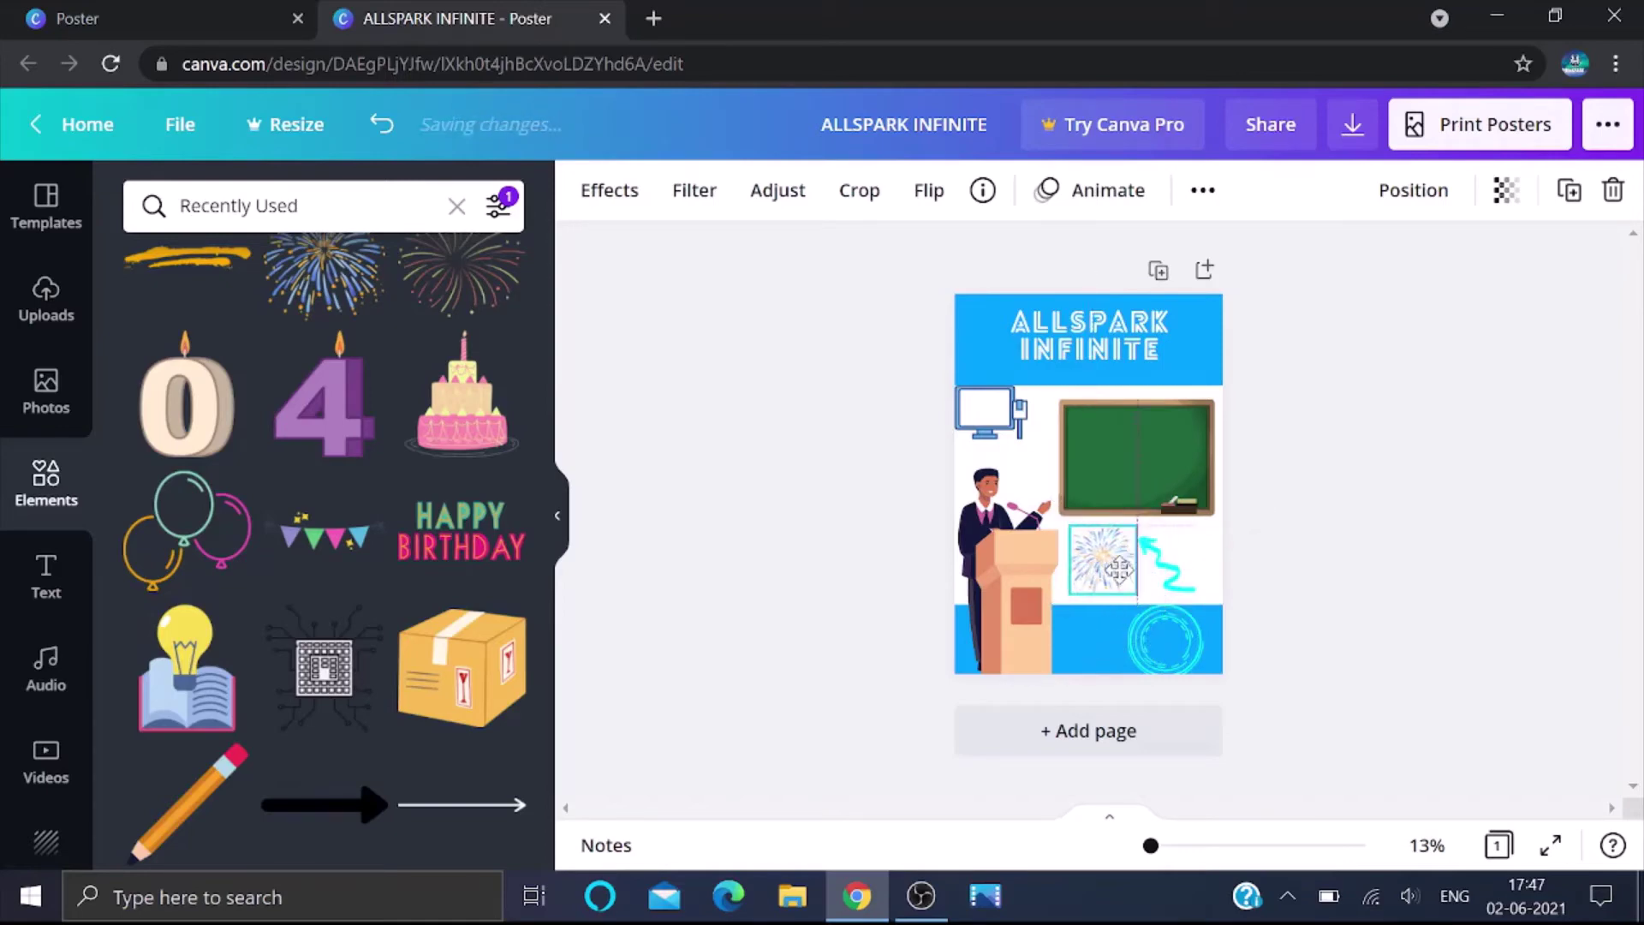
{"action": "left_click", "coordinate": [1382, 661]}
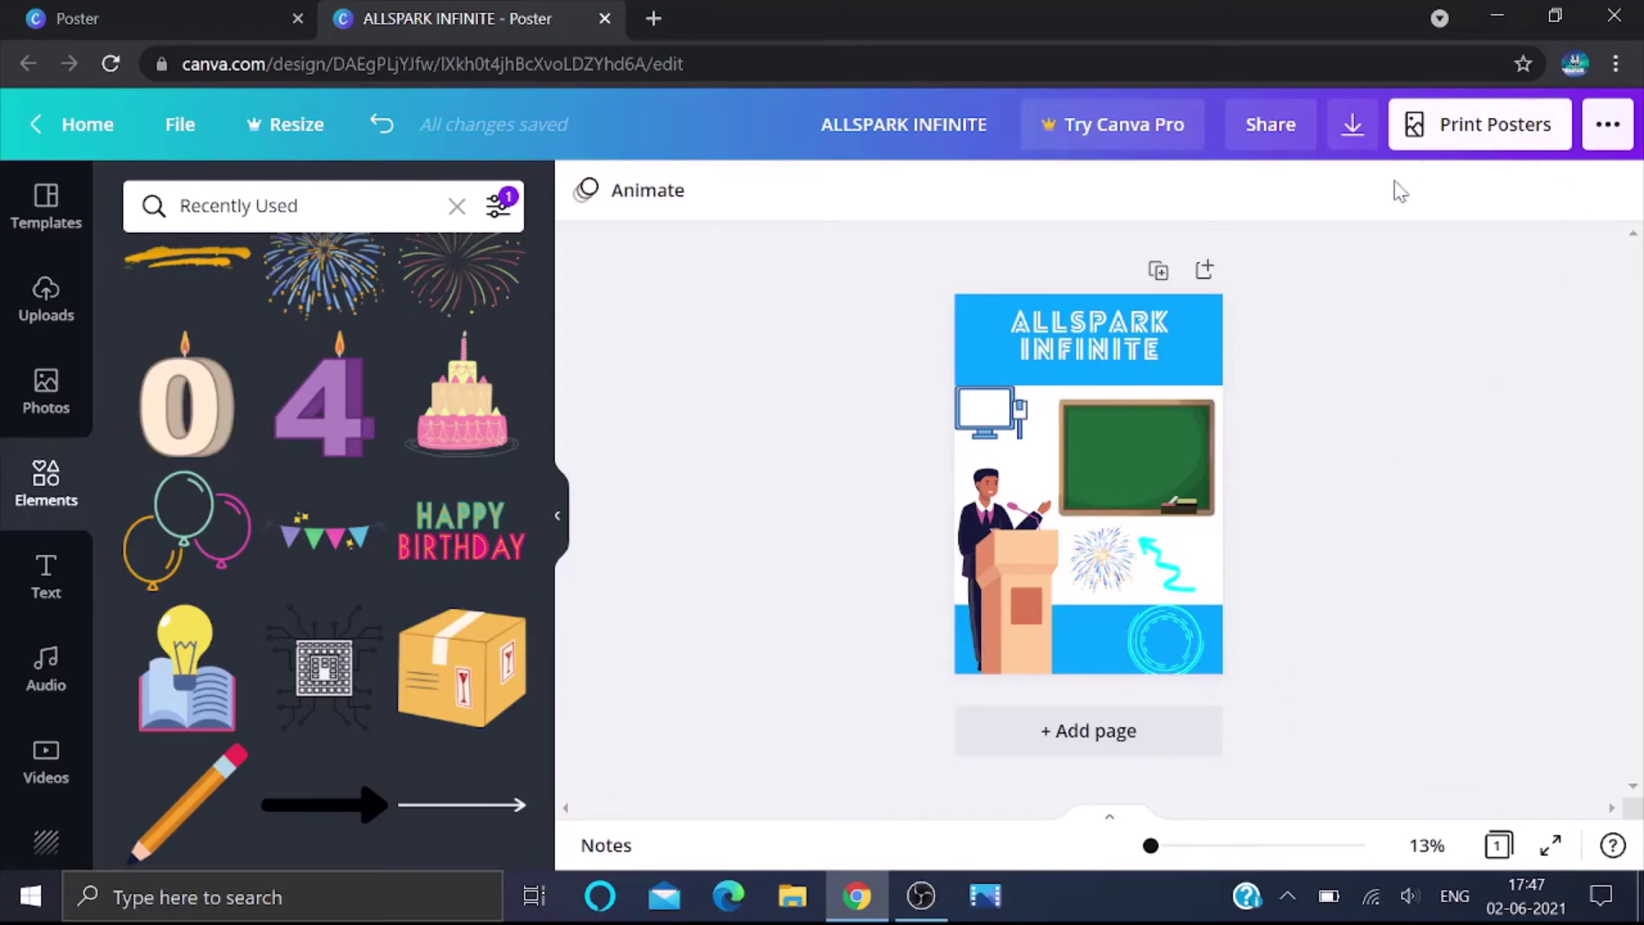
Review the file types available for downloading the poster.
{"action": "left_click", "coordinate": [1348, 133]}
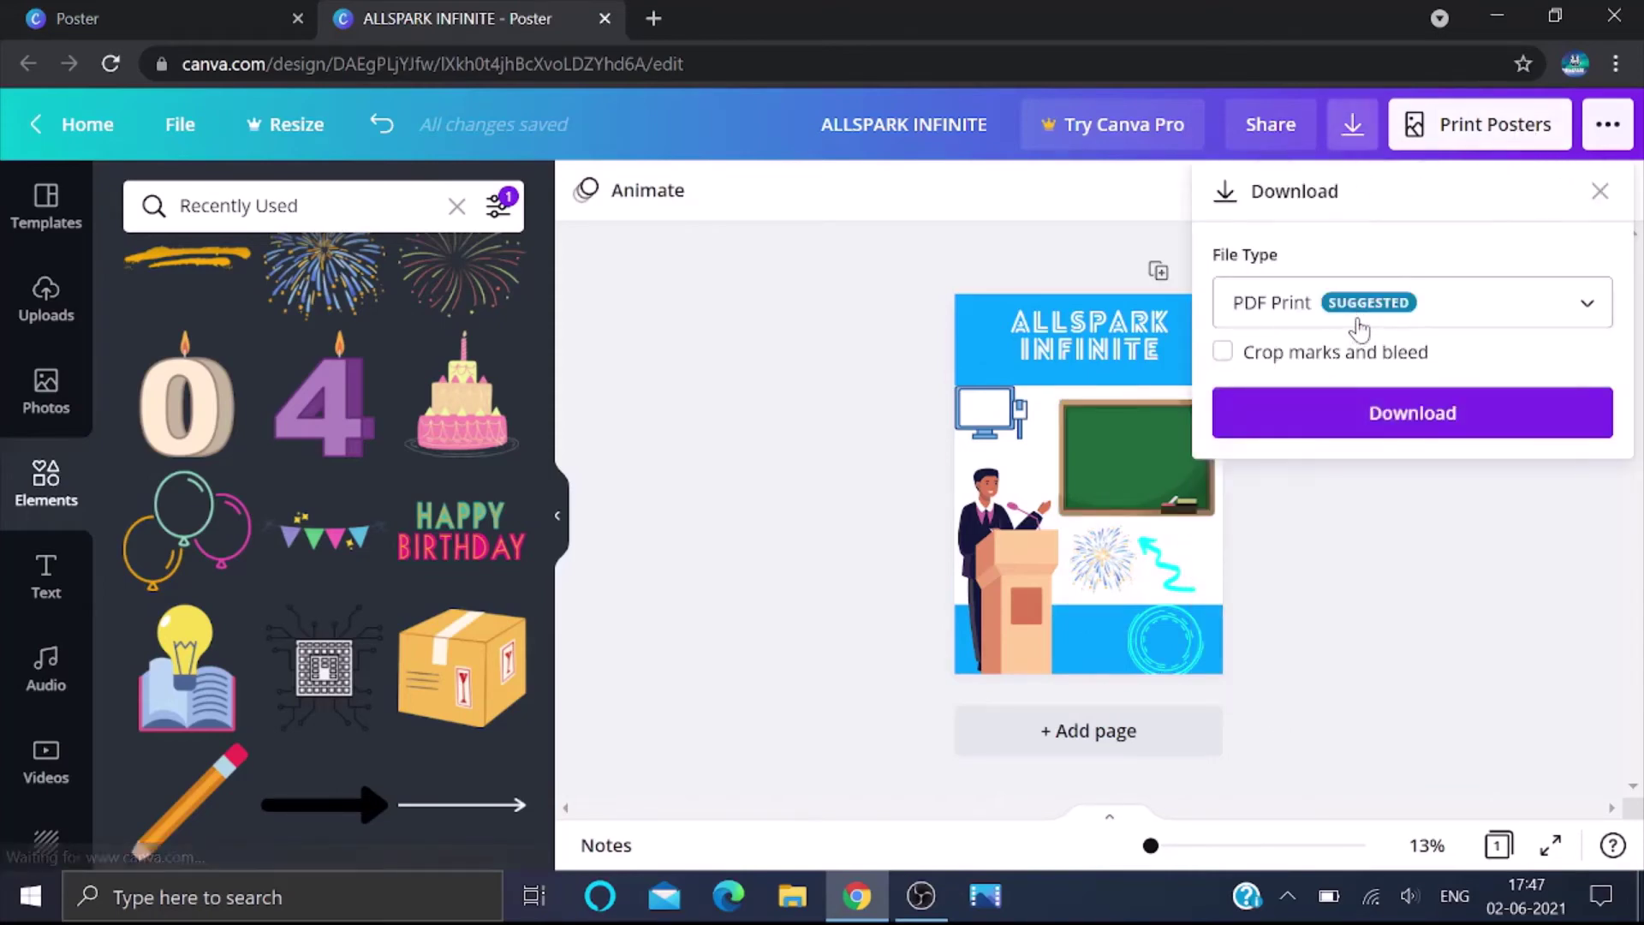
{"action": "left_click", "coordinate": [1360, 326]}
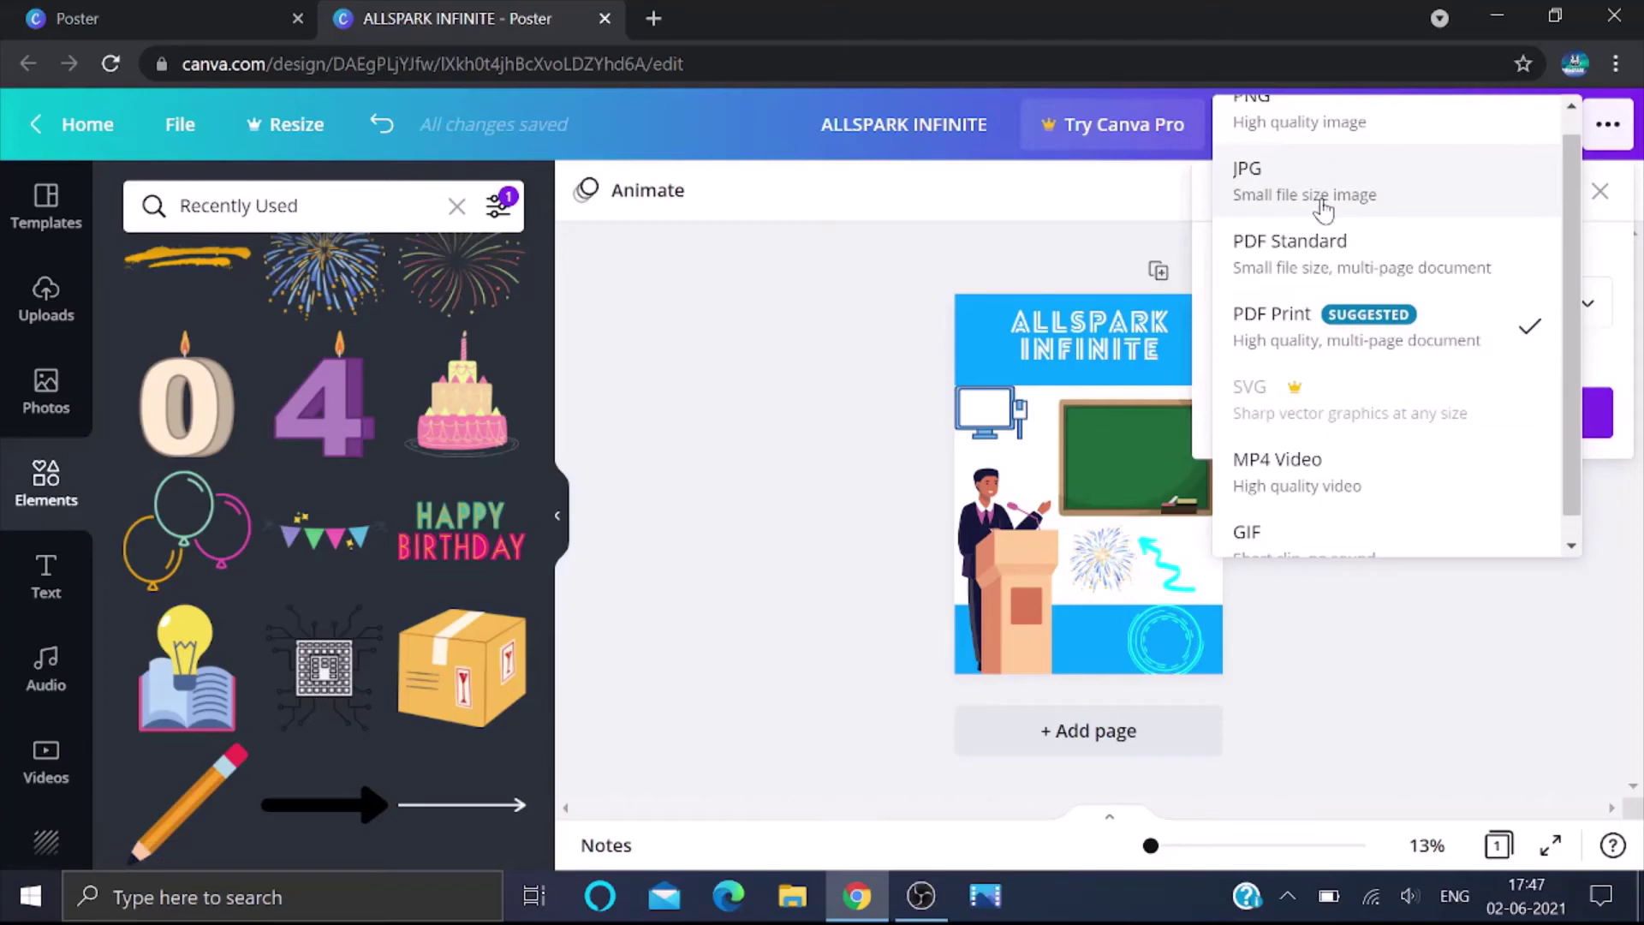
{"action": "scroll", "coordinate": [1284, 480], "scroll_direction": "down", "scroll_amount": 1}
{"action": "left_click", "coordinate": [1370, 635]}
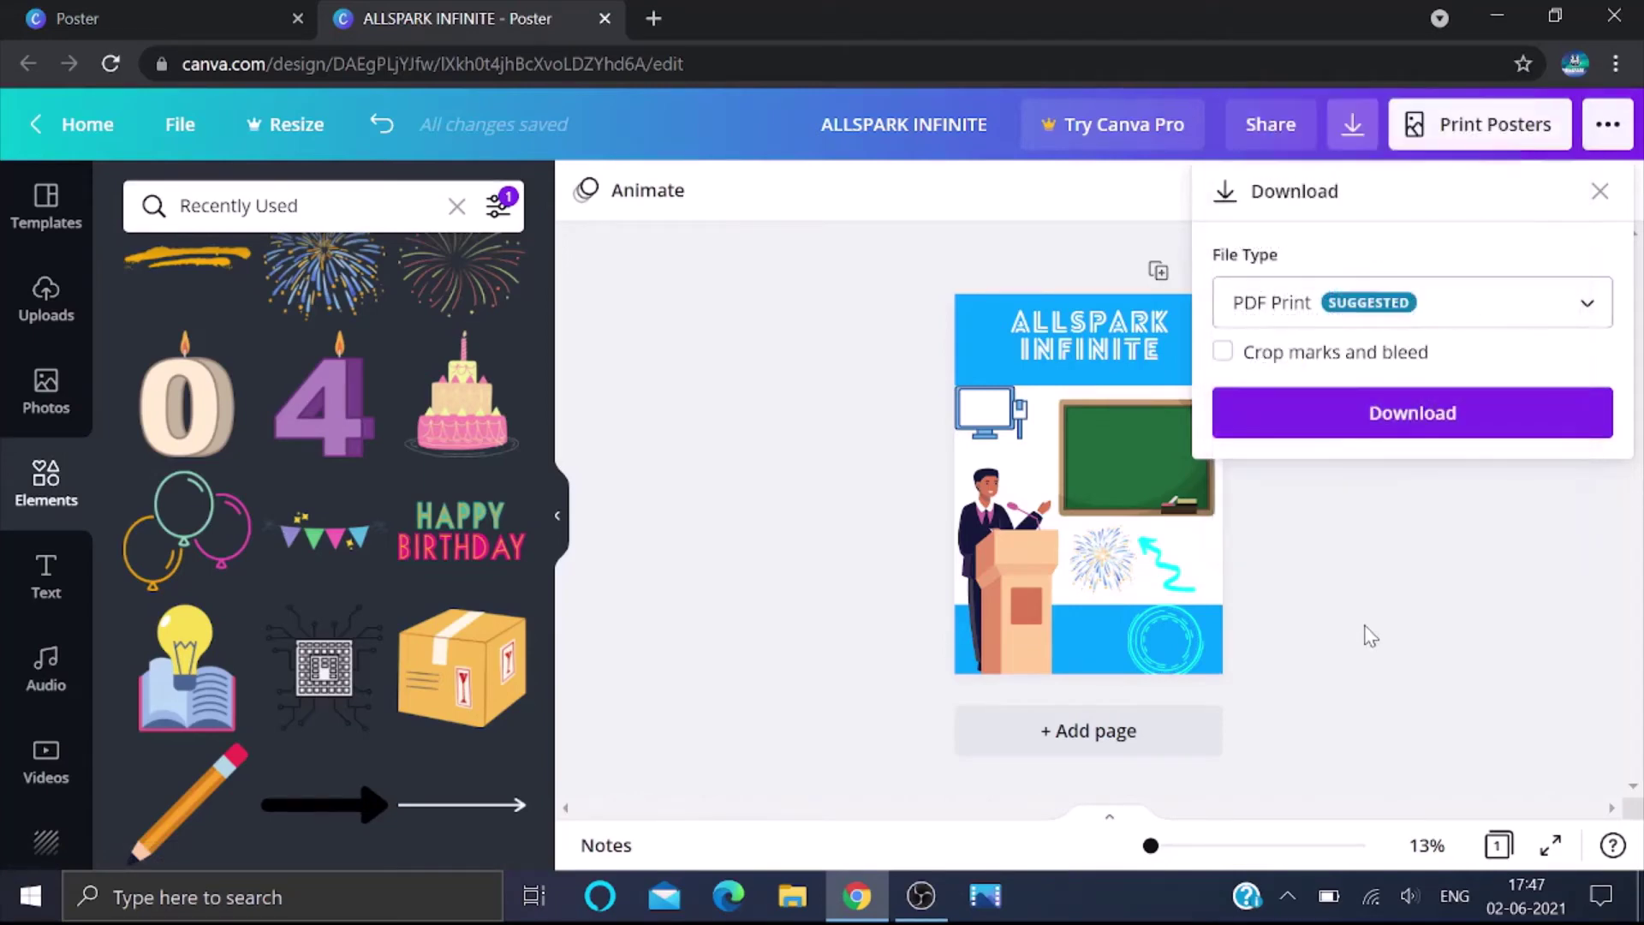
Apply the Rise page animation to the poster and download it as an MP4 video.
{"action": "left_click", "coordinate": [698, 190]}
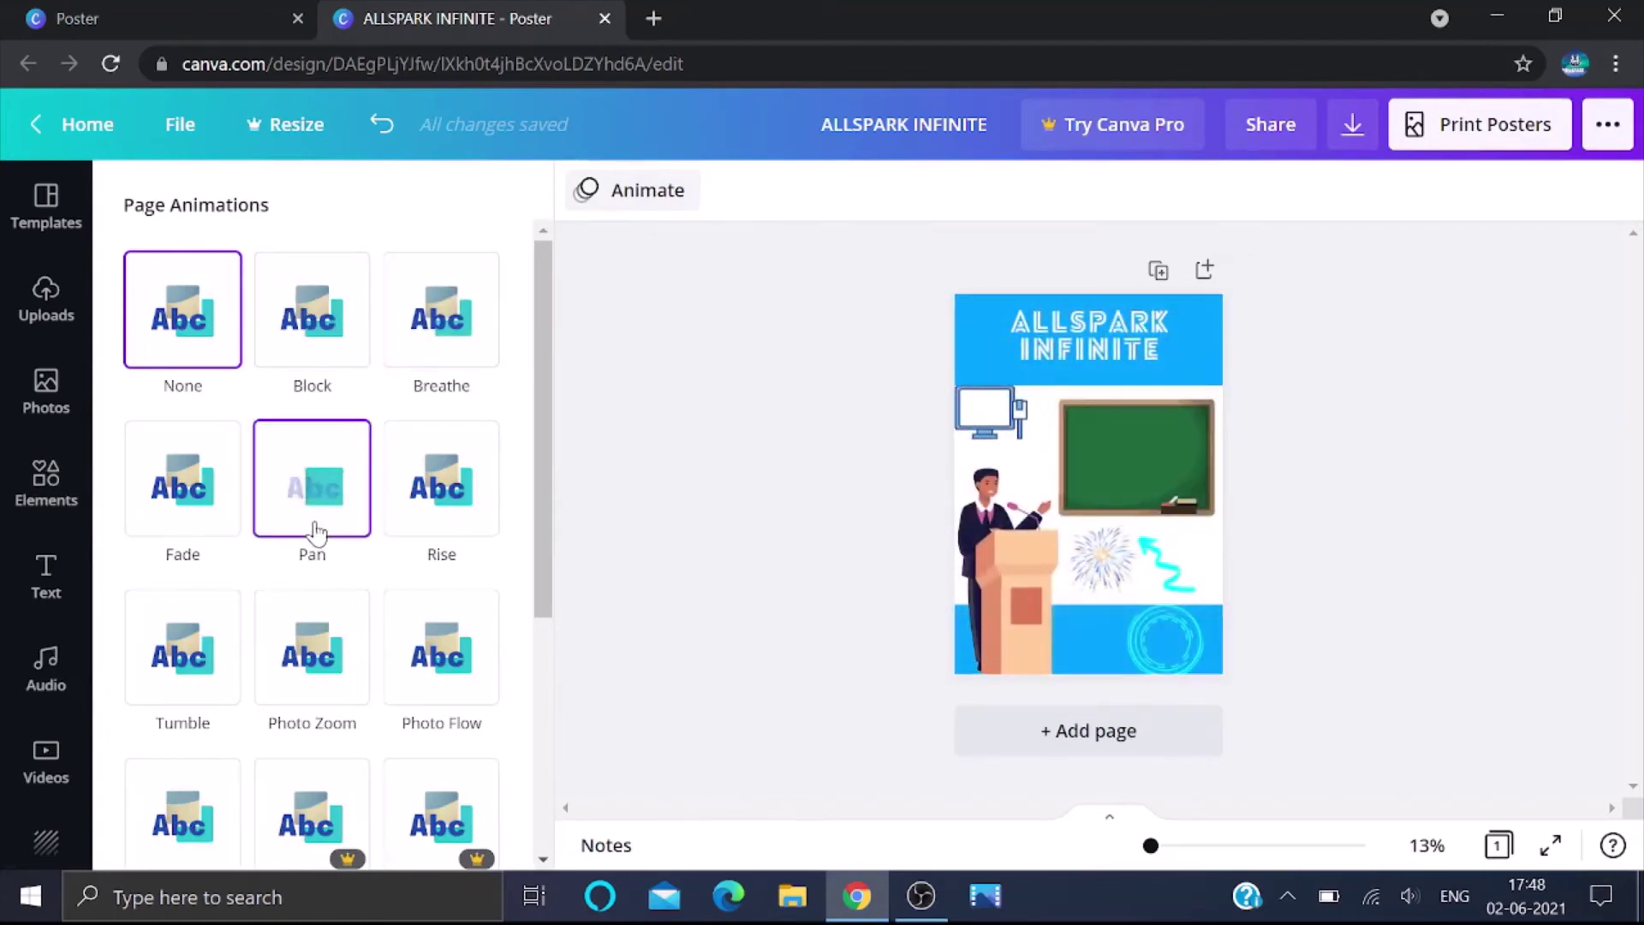
{"action": "left_click", "coordinate": [442, 518]}
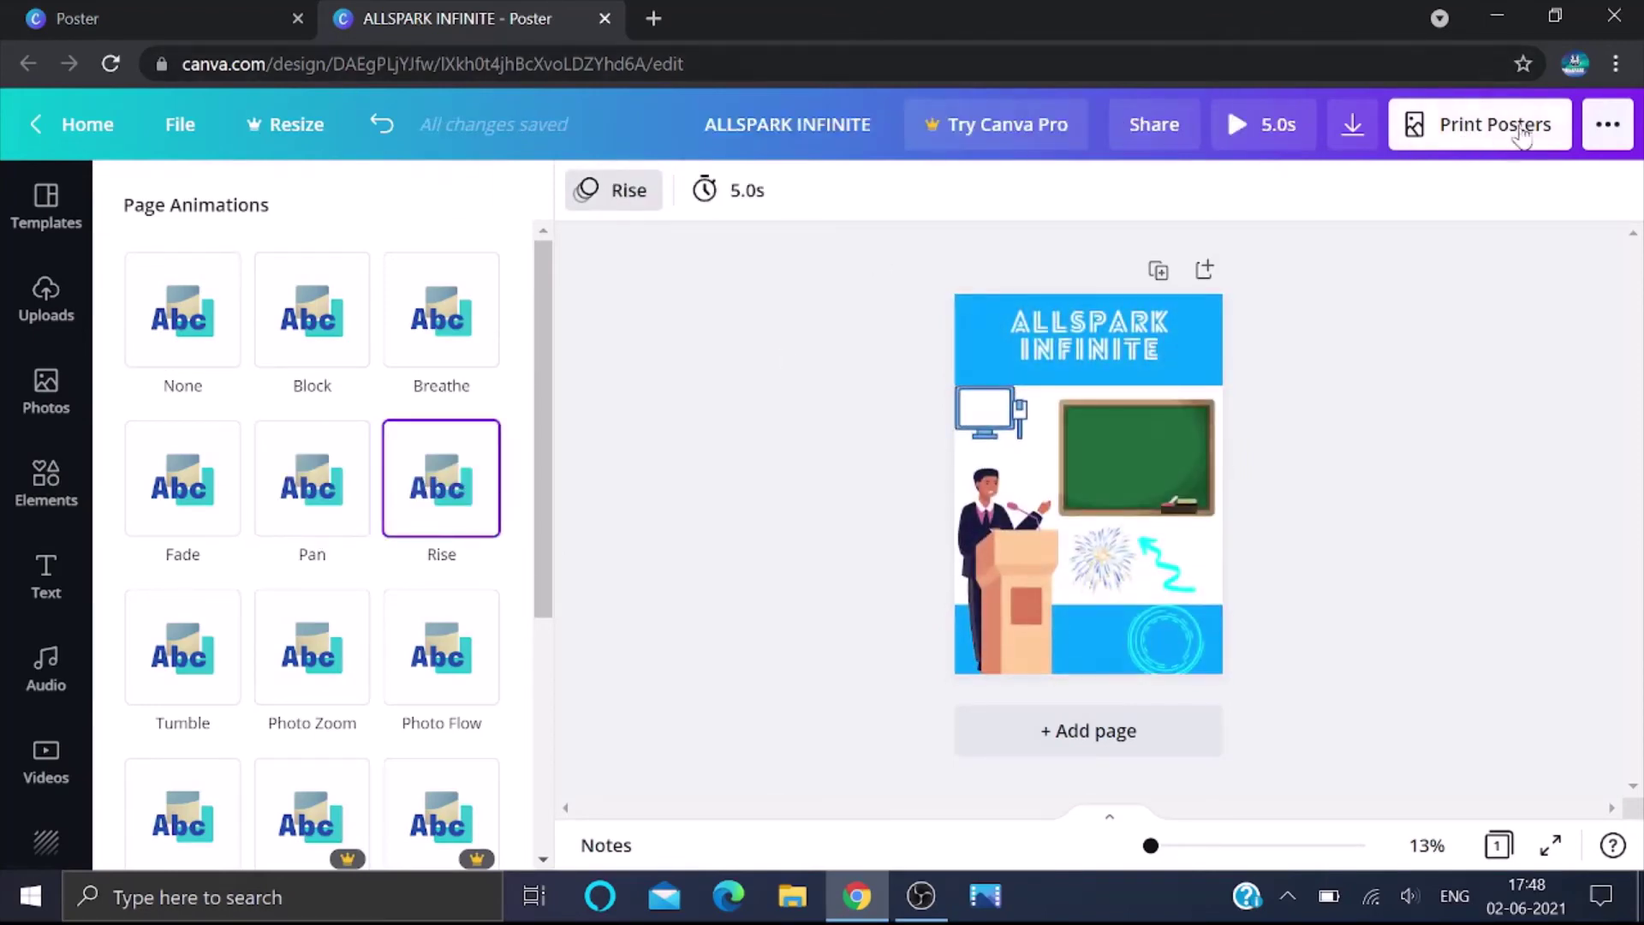
{"action": "left_click", "coordinate": [1353, 124]}
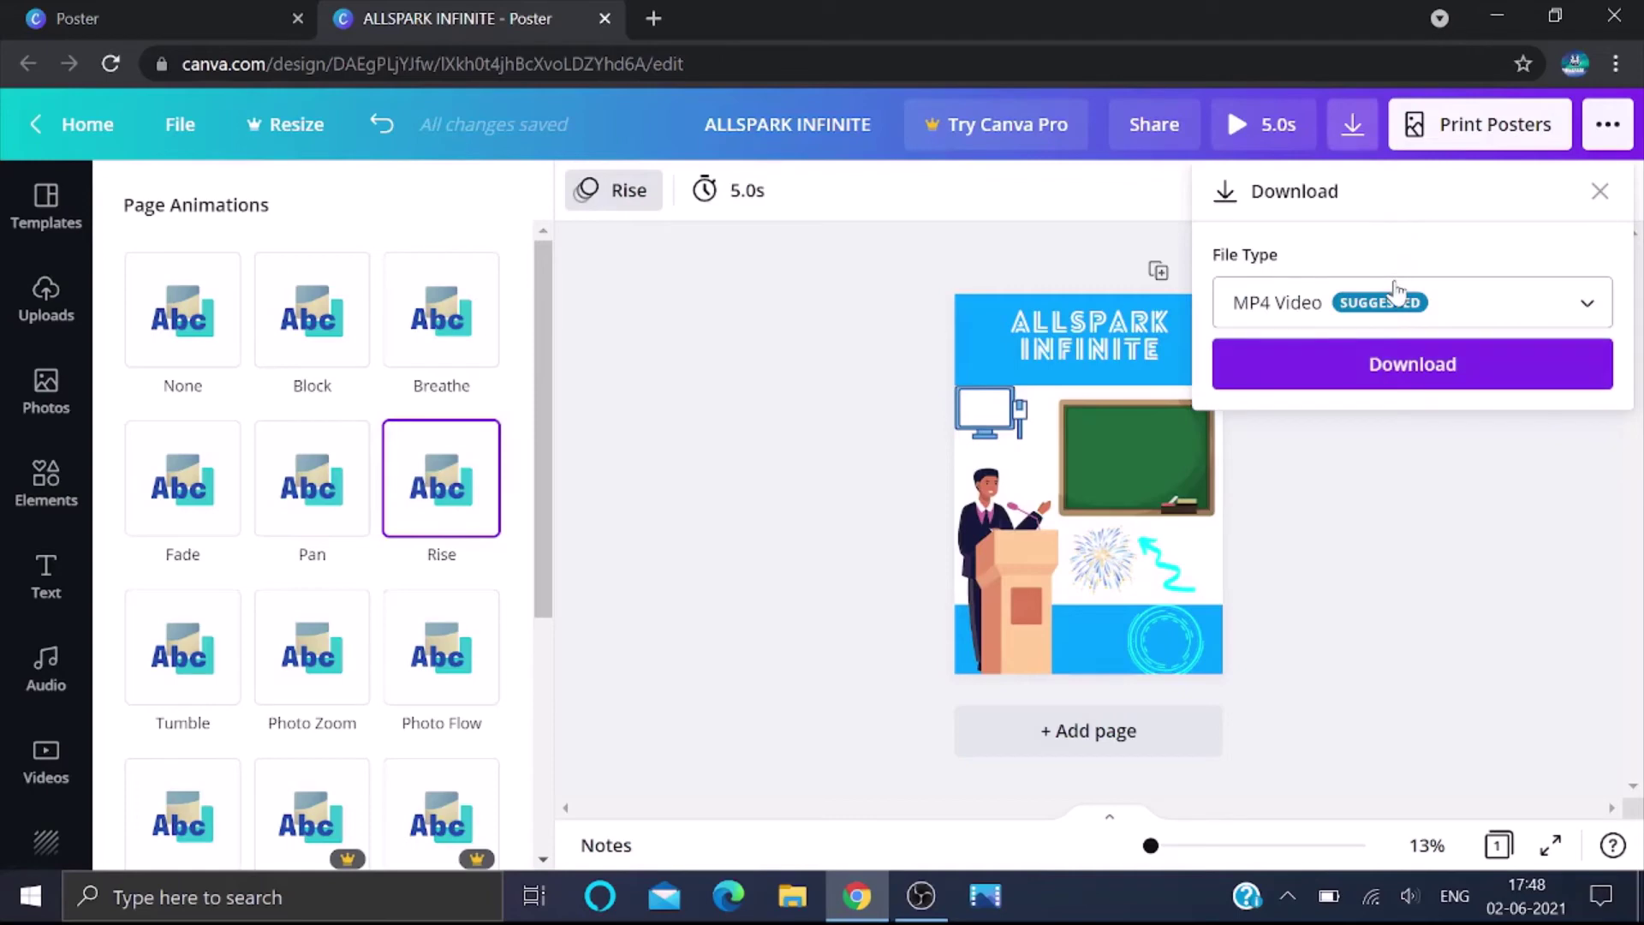
{"action": "left_click", "coordinate": [1408, 360]}
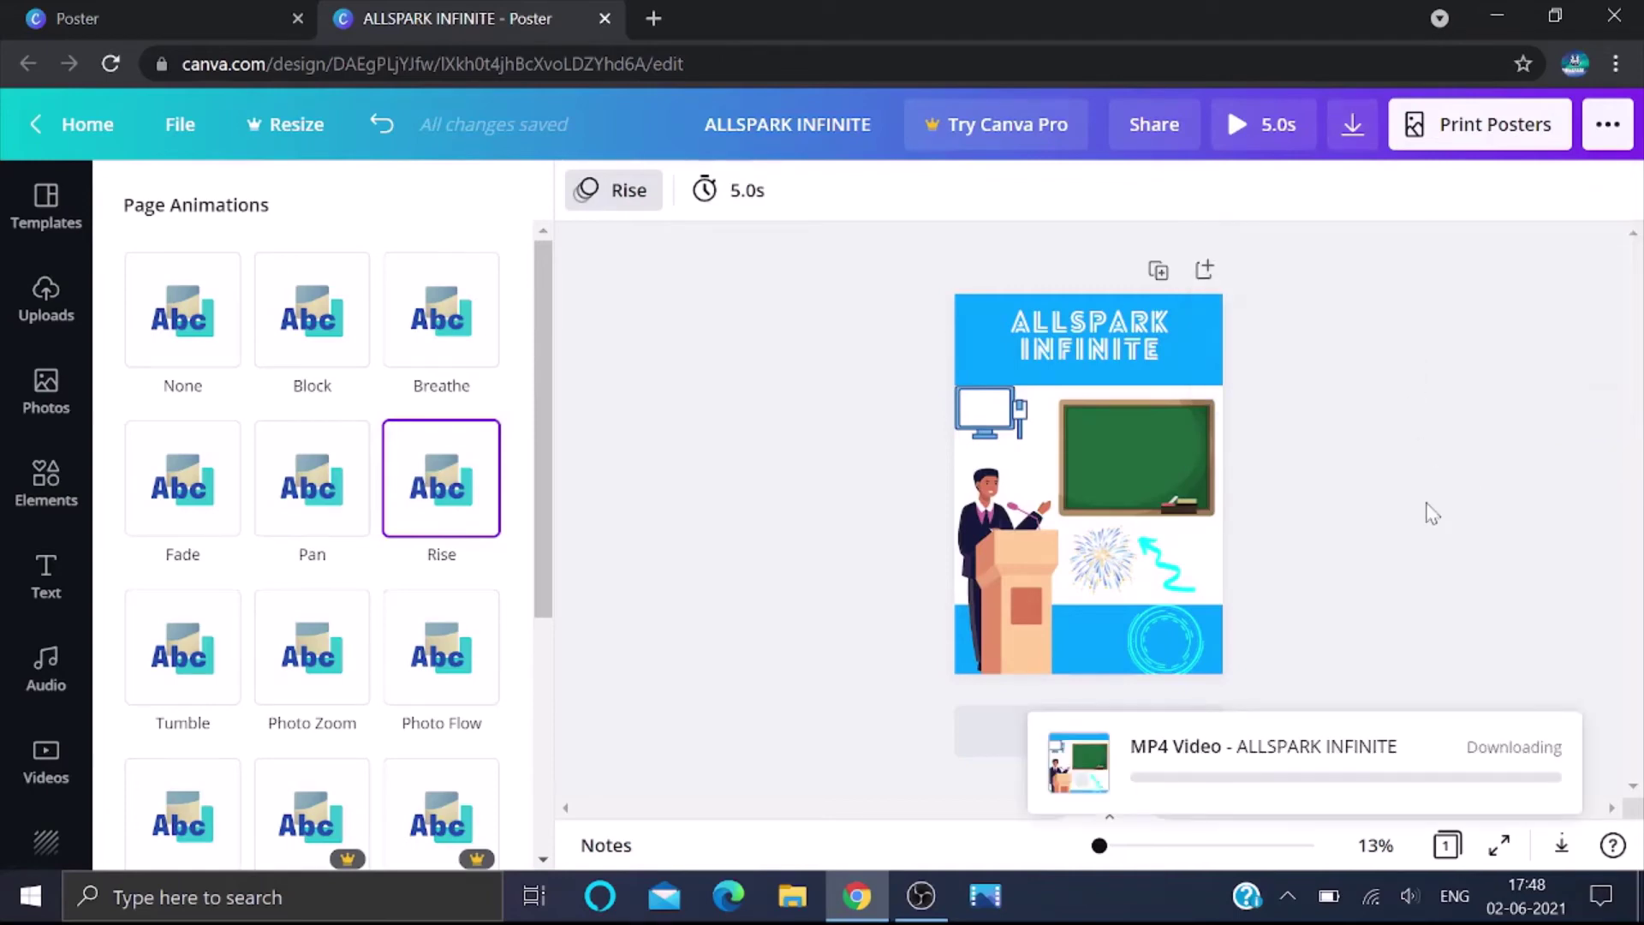
{"action": "left_click", "coordinate": [1078, 764]}
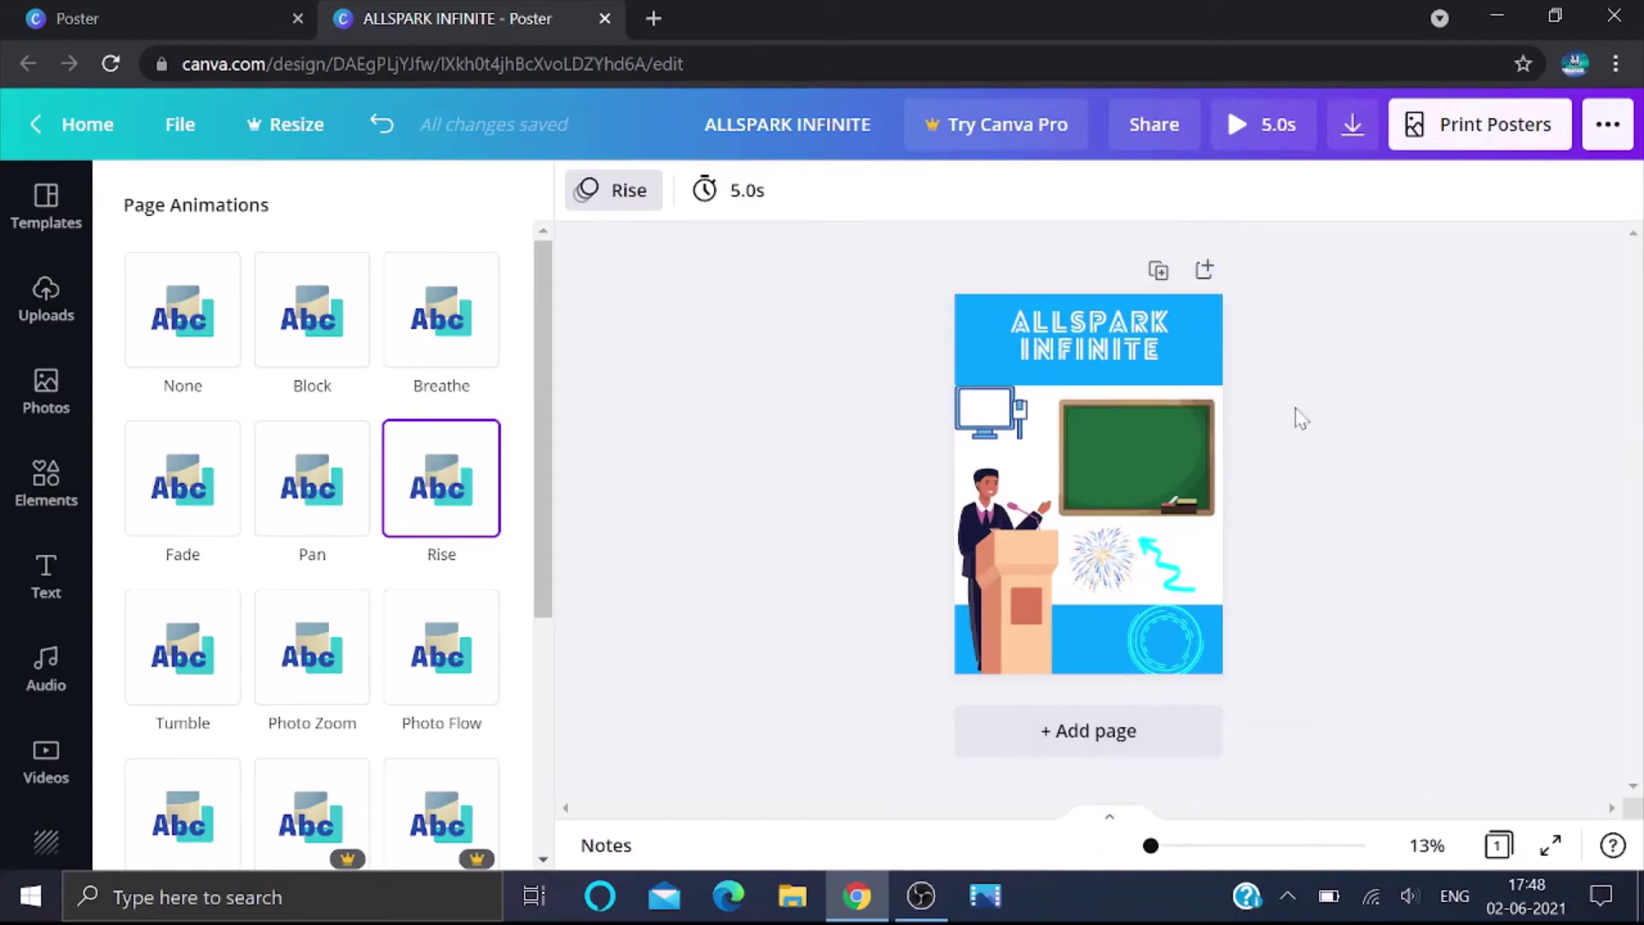
Leave the poster editor for the home page and look through all saved designs.
{"action": "left_click", "coordinate": [101, 144]}
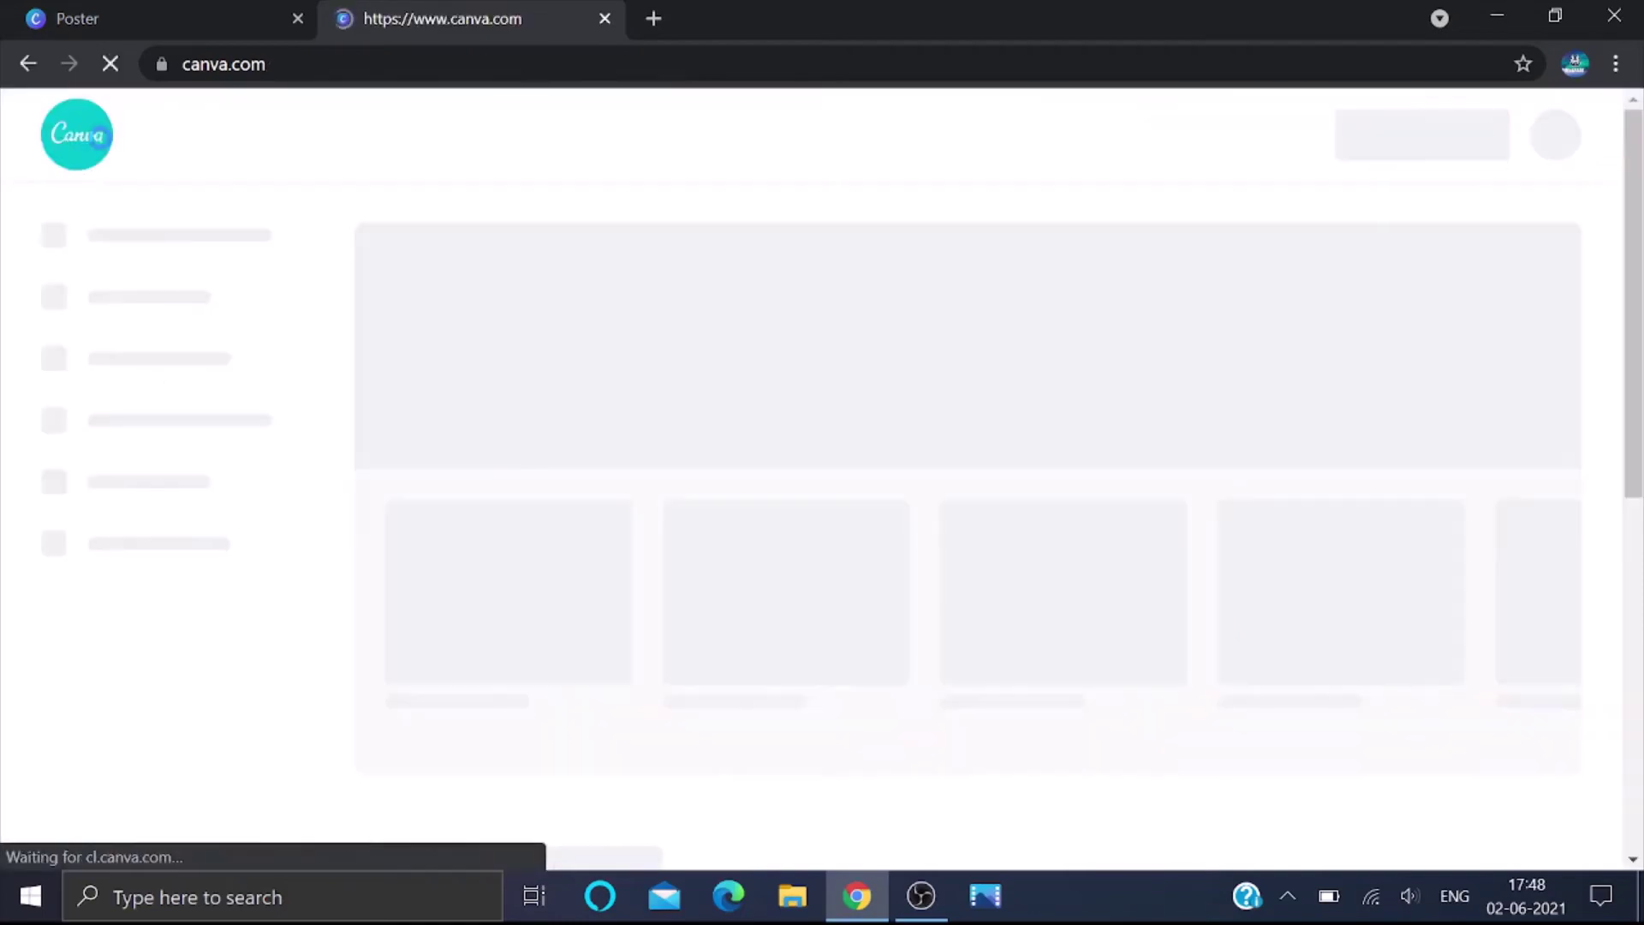
{"action": "left_click", "coordinate": [82, 319]}
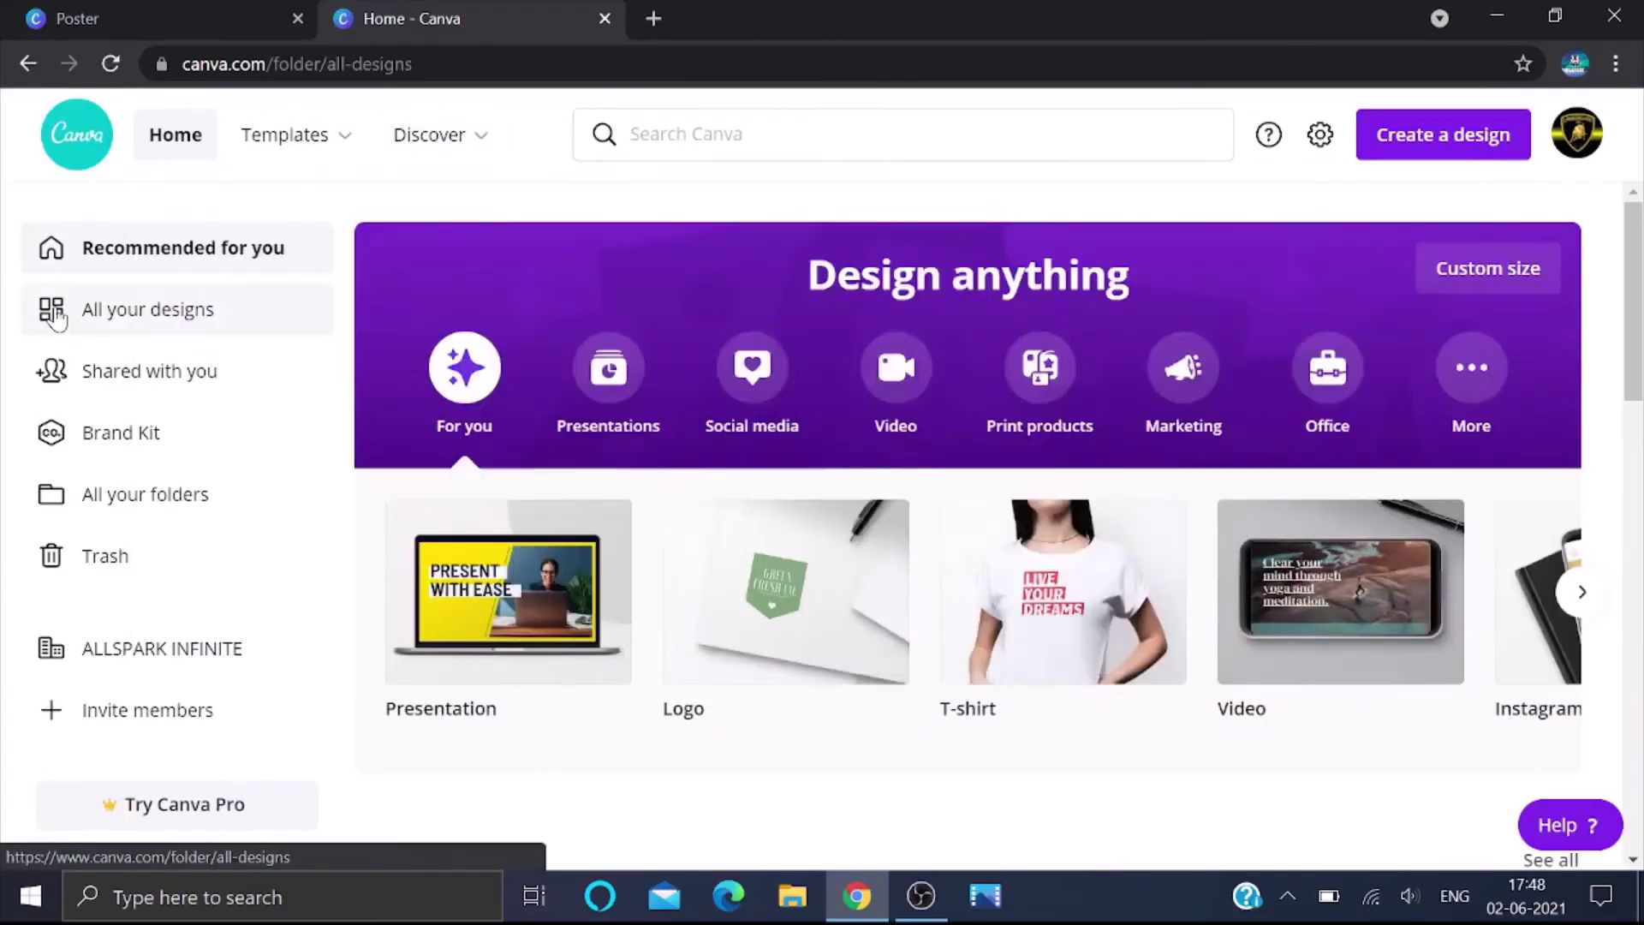
{"action": "scroll", "coordinate": [782, 345], "scroll_direction": "down", "scroll_amount": 8}
{"action": "scroll", "coordinate": [782, 346], "scroll_direction": "down", "scroll_amount": 5}
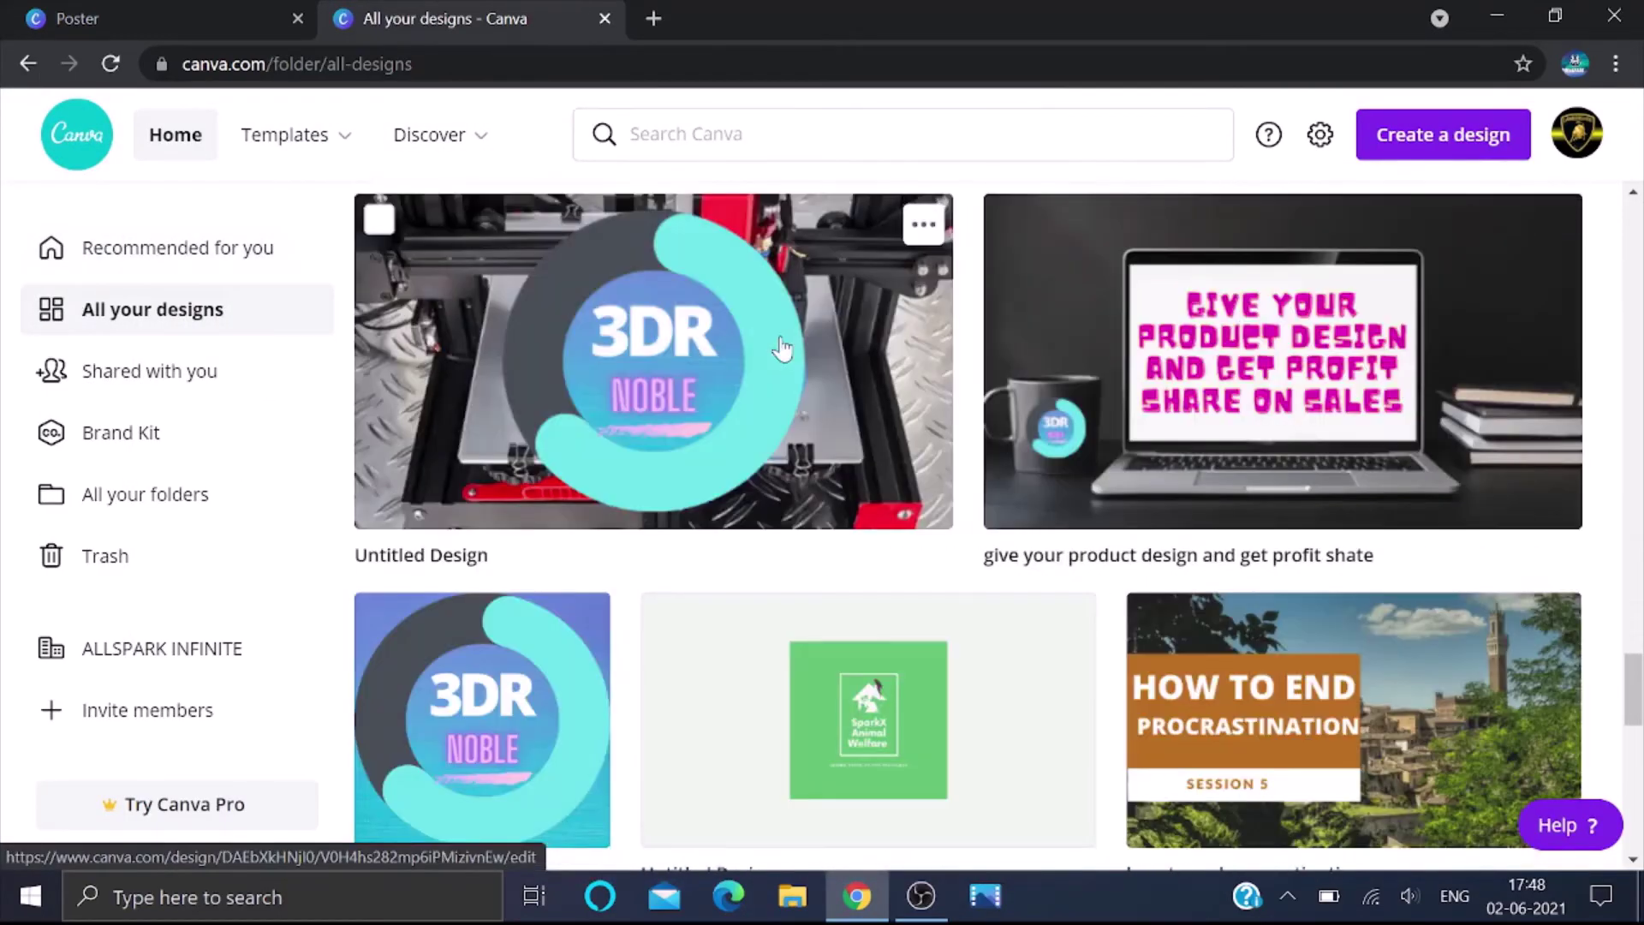
{"action": "scroll", "coordinate": [782, 345], "scroll_direction": "down", "scroll_amount": 15}
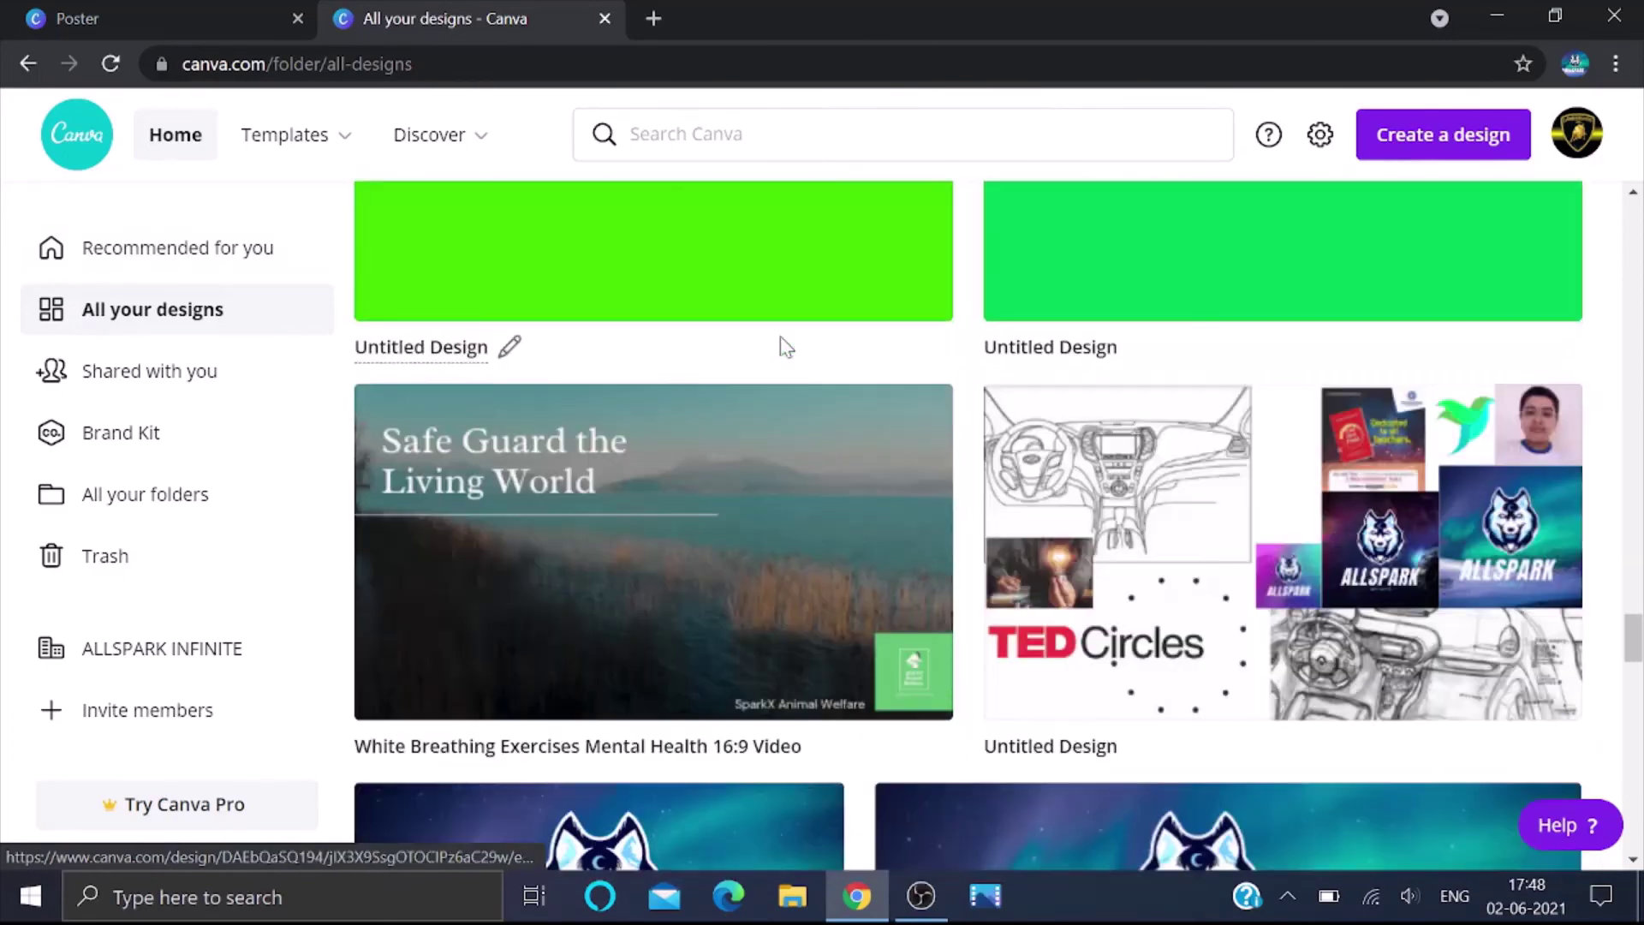
Open the GRAPHIC DESIGNING folder and examine the designs stored in it.
{"action": "left_click", "coordinate": [169, 505]}
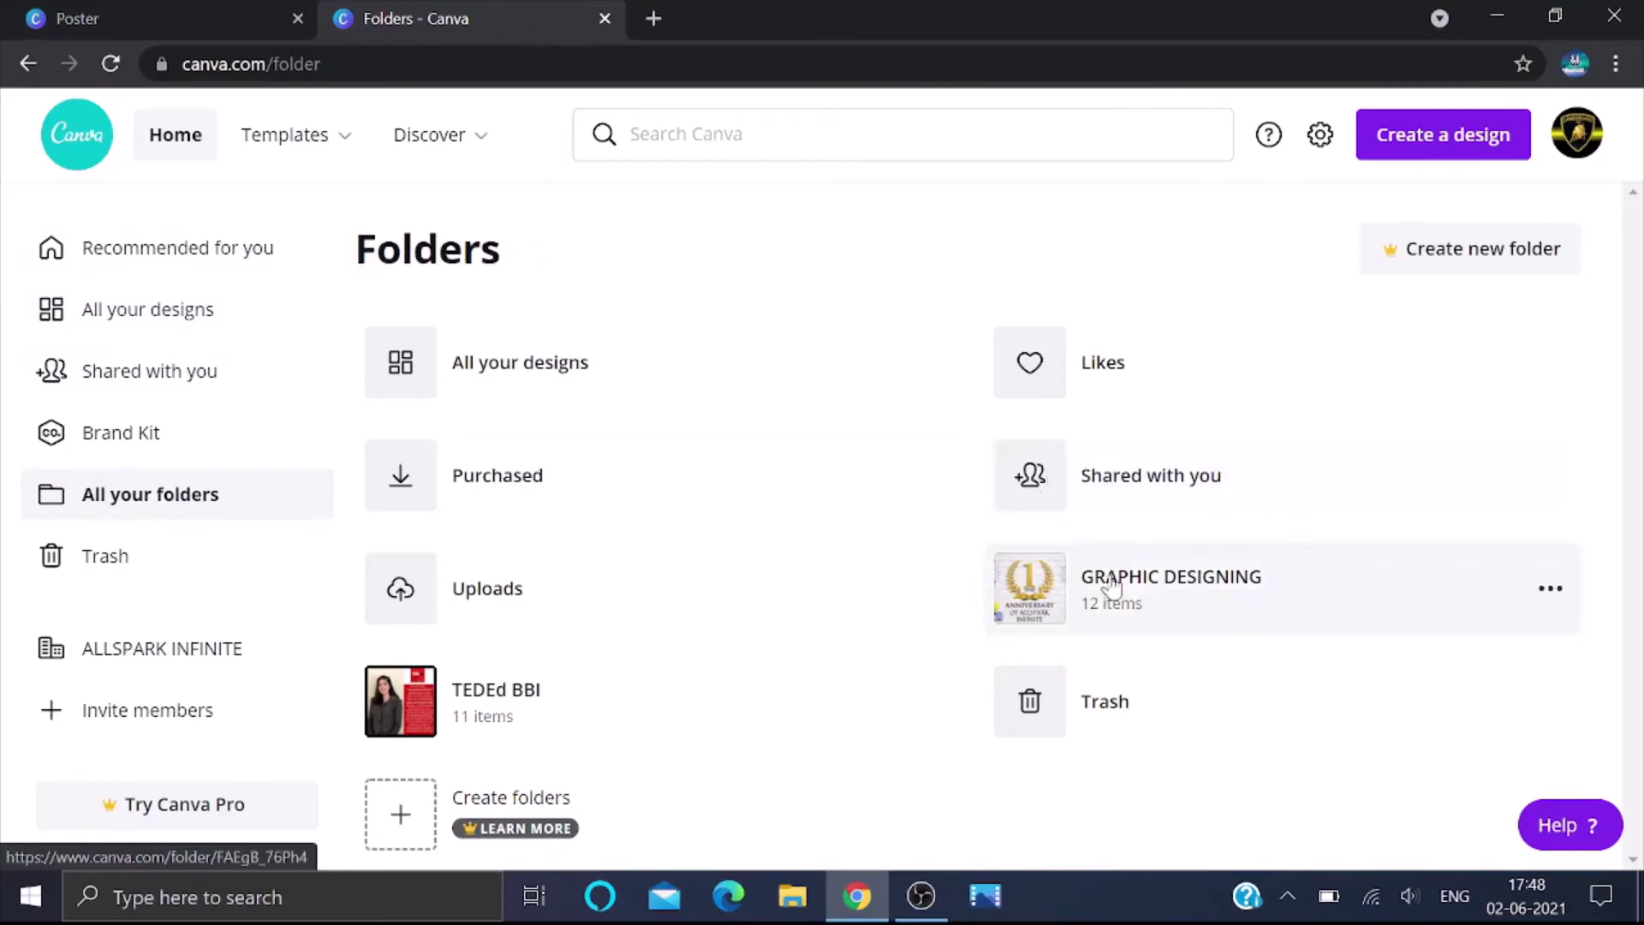
{"action": "left_click", "coordinate": [1112, 587]}
{"action": "scroll", "coordinate": [662, 413], "scroll_direction": "down", "scroll_amount": 4}
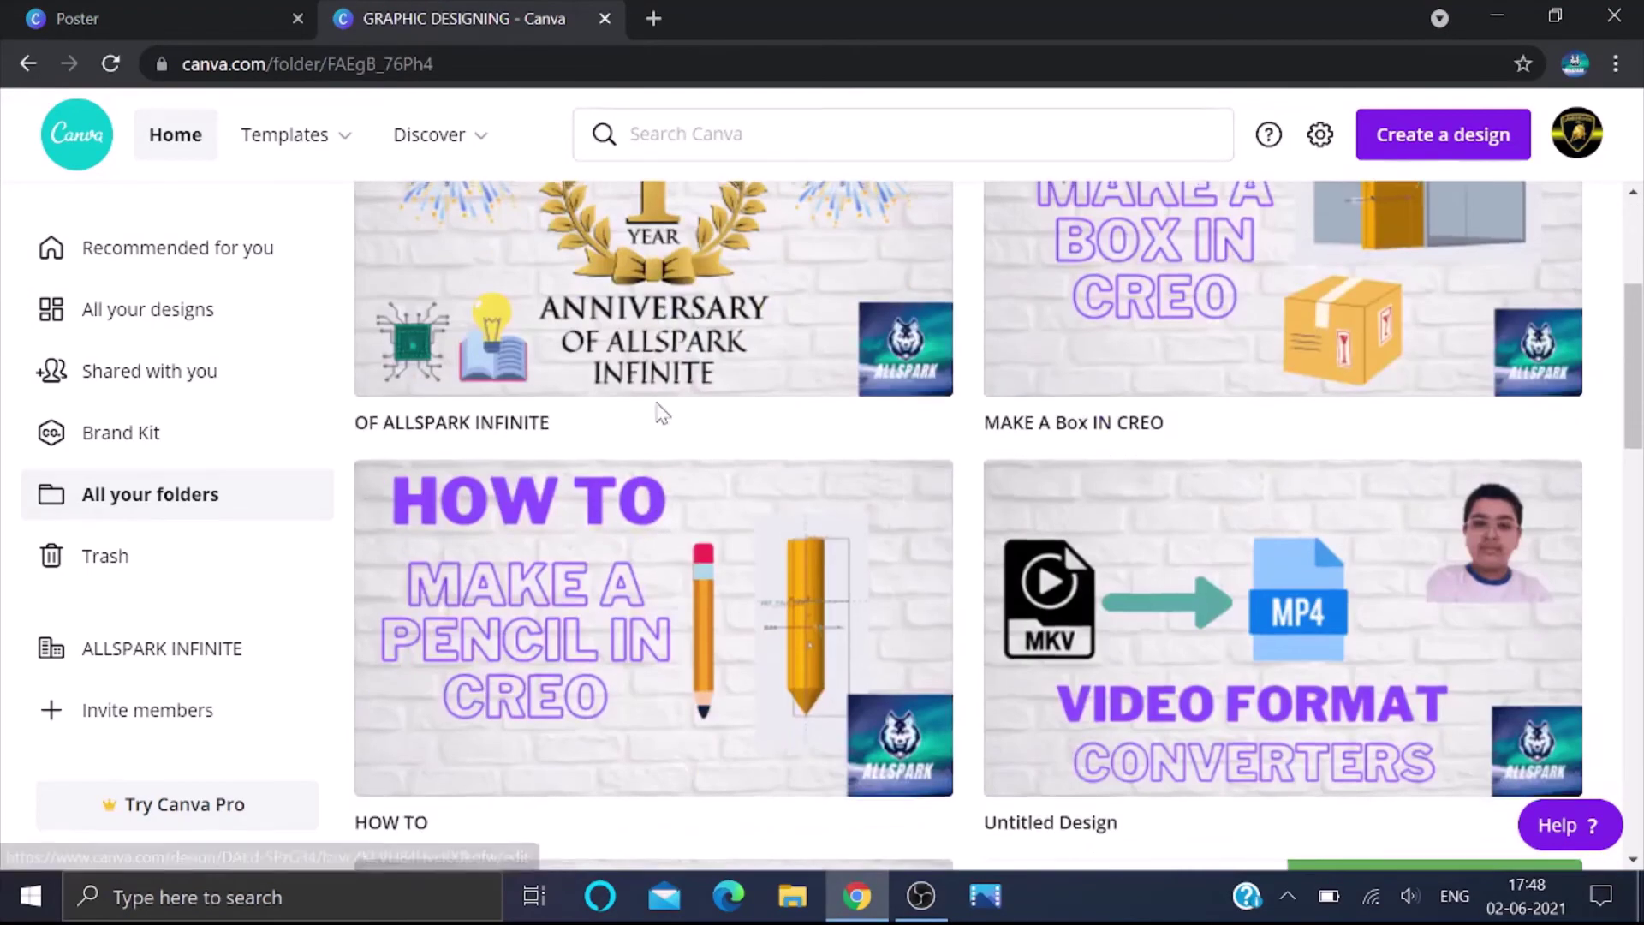
{"action": "scroll", "coordinate": [662, 413], "scroll_direction": "up", "scroll_amount": 4}
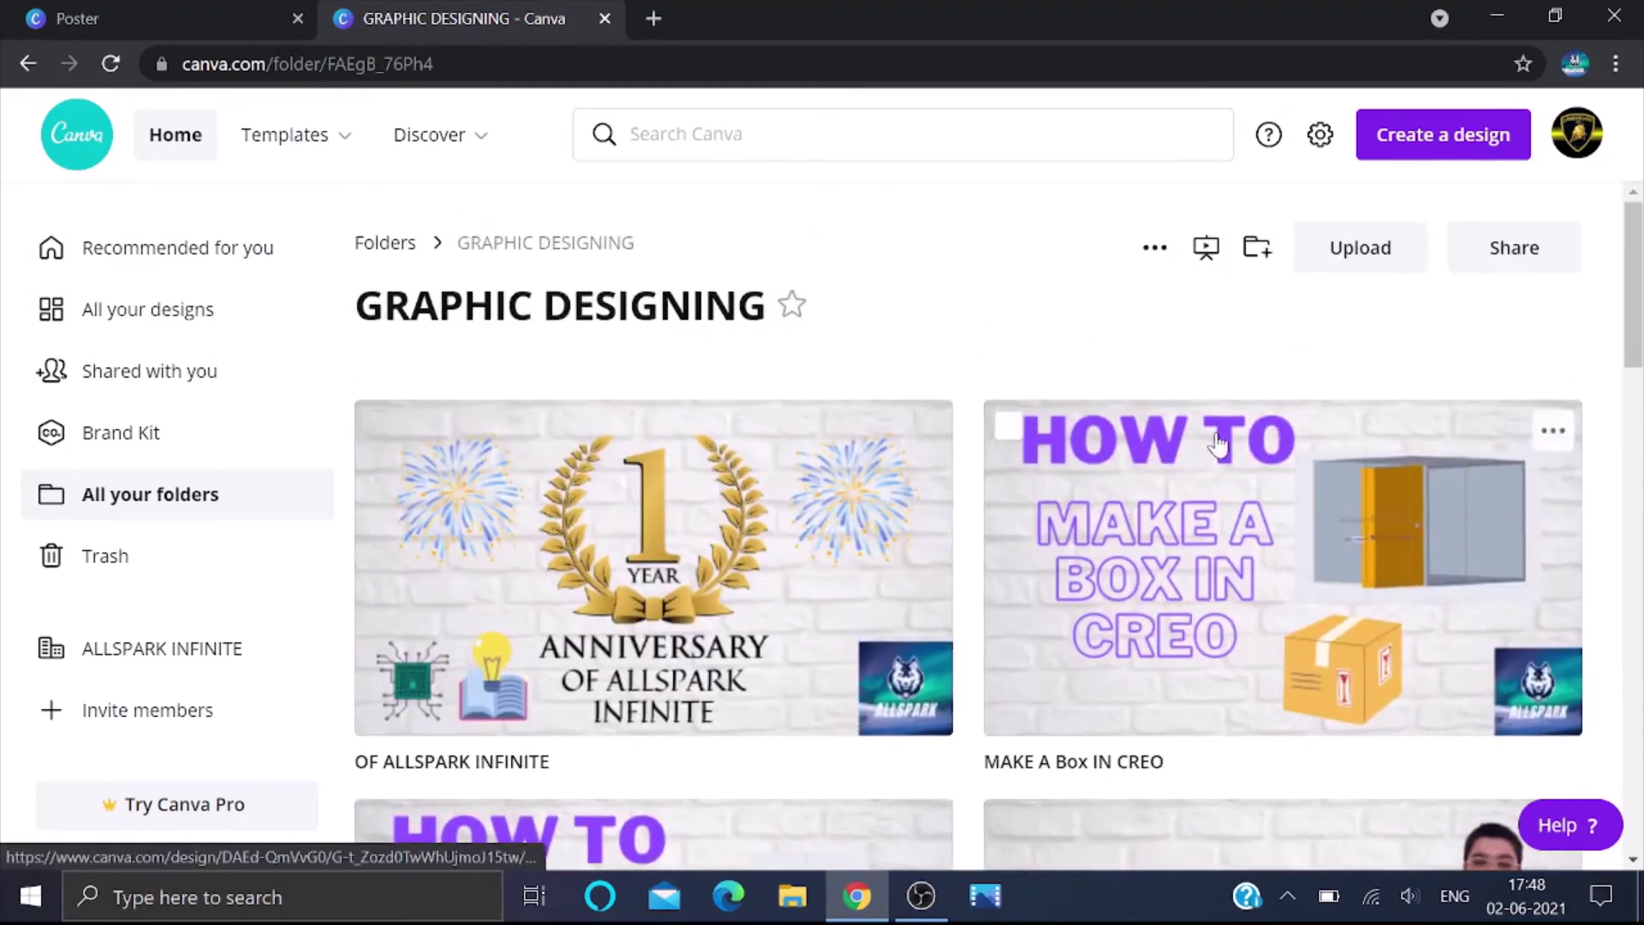
{"action": "scroll", "coordinate": [1218, 443], "scroll_direction": "down", "scroll_amount": 6}
{"action": "scroll", "coordinate": [1199, 454], "scroll_direction": "down", "scroll_amount": 9}
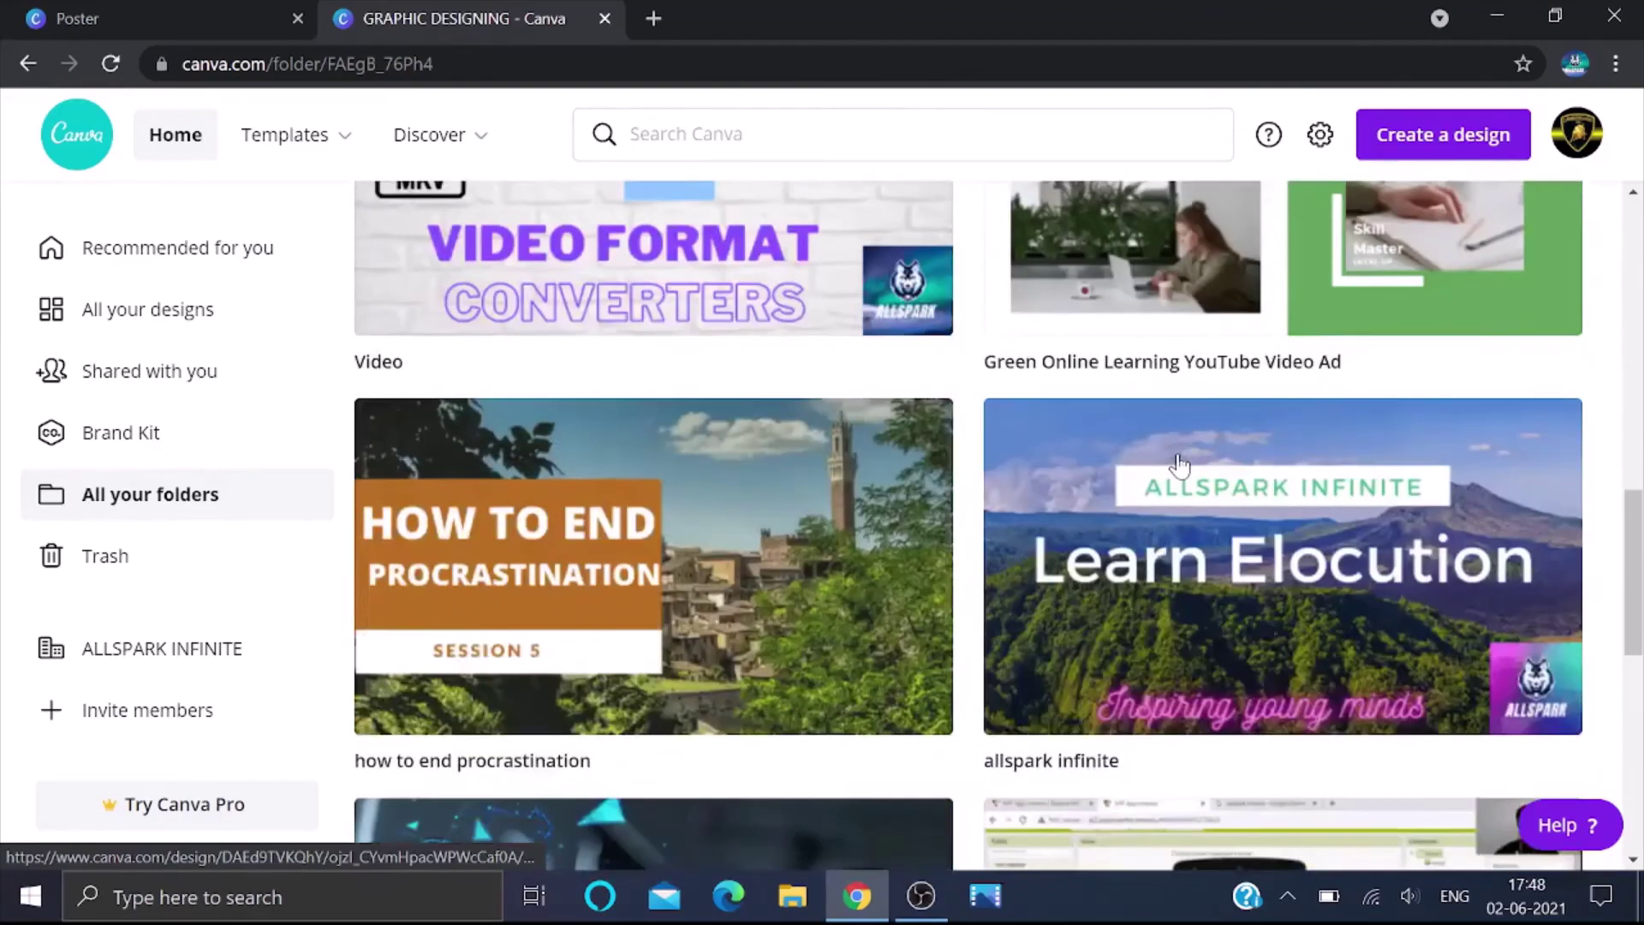
{"action": "scroll", "coordinate": [1180, 465], "scroll_direction": "up", "scroll_amount": 4}
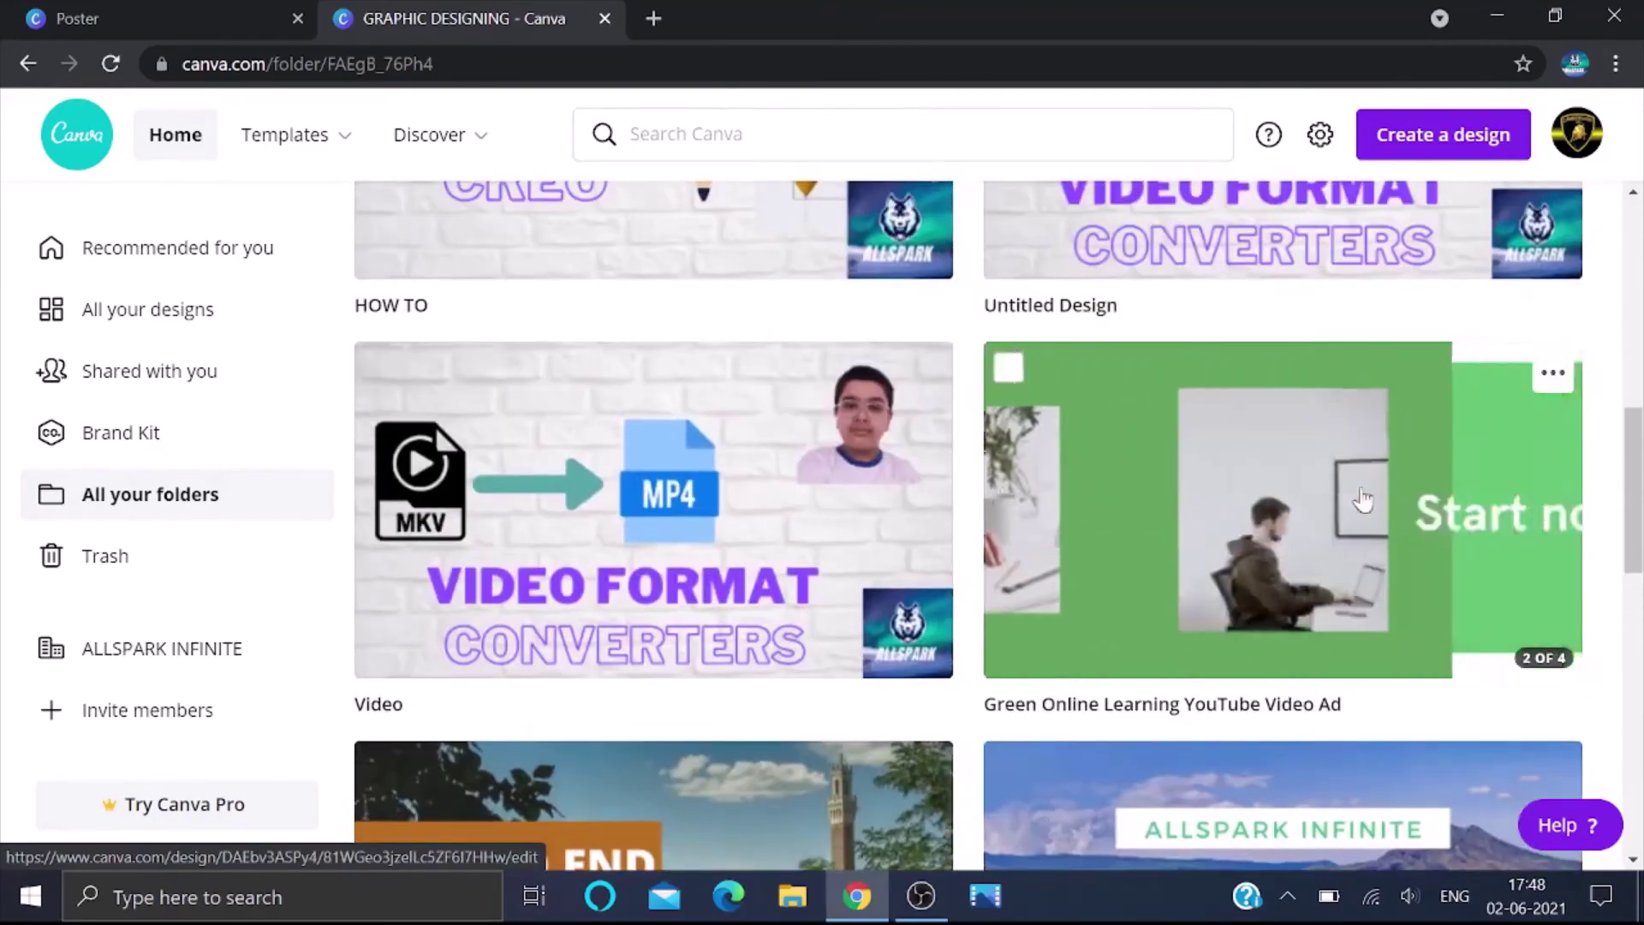
{"action": "scroll", "coordinate": [1370, 495], "scroll_direction": "down", "scroll_amount": 13}
{"action": "scroll", "coordinate": [1361, 495], "scroll_direction": "up", "scroll_amount": 2}
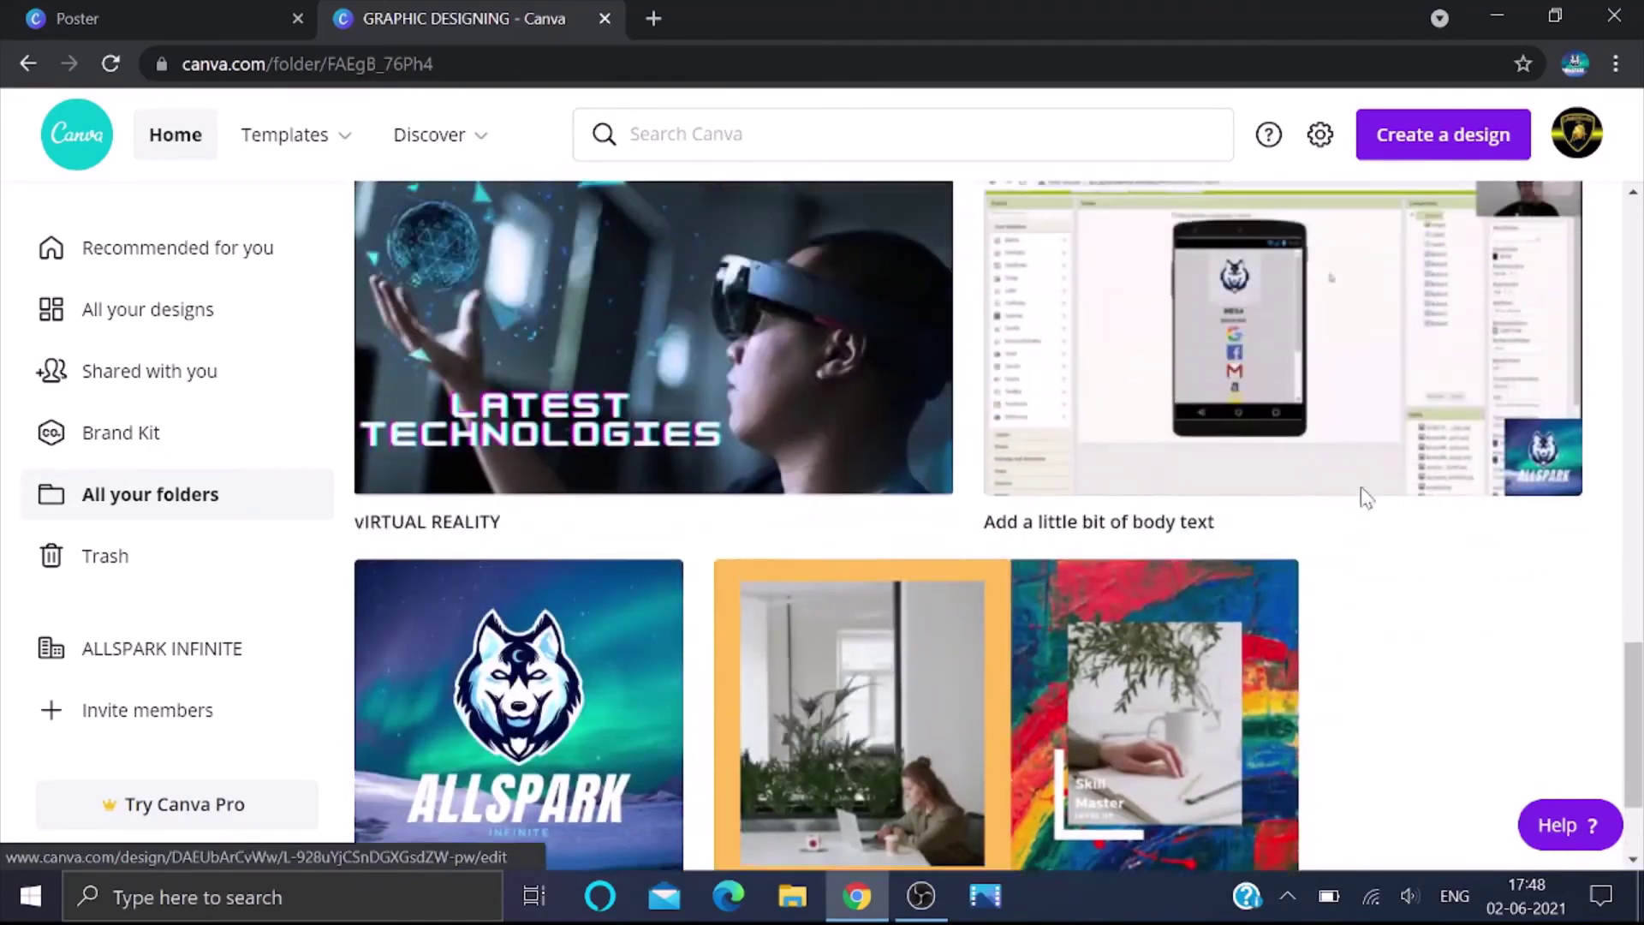
{"action": "scroll", "coordinate": [1362, 495], "scroll_direction": "down", "scroll_amount": 2}
{"action": "scroll", "coordinate": [924, 556], "scroll_direction": "up", "scroll_amount": 14}
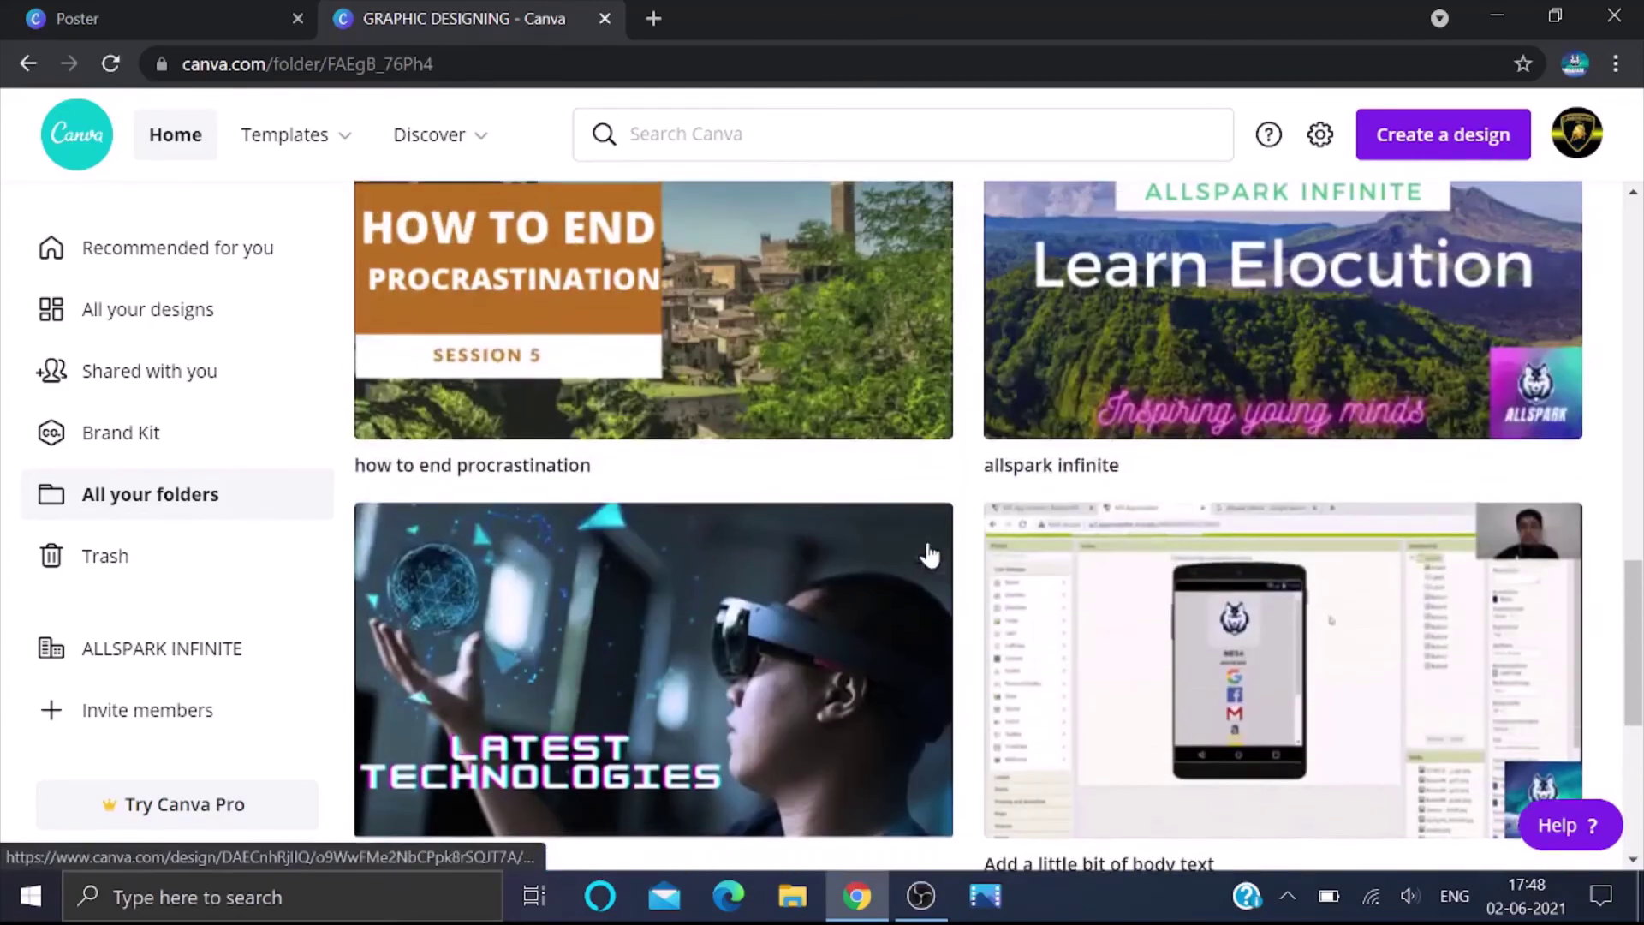
{"action": "scroll", "coordinate": [940, 529], "scroll_direction": "down", "scroll_amount": 13}
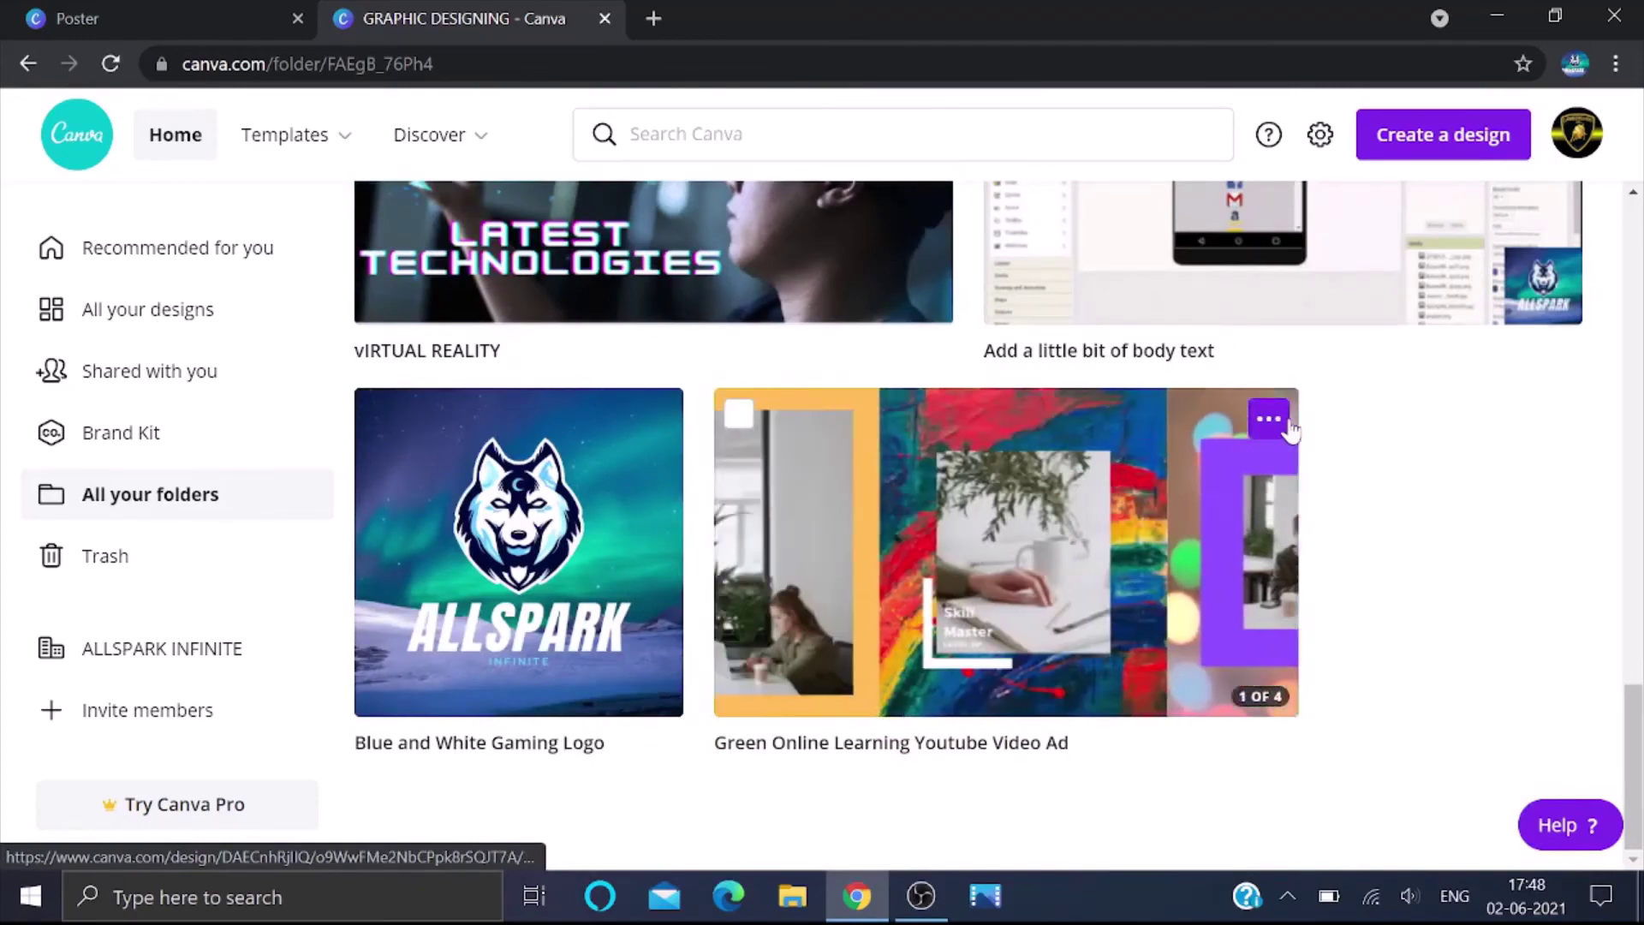
Move the "Green Online Learning YouTube Video Ad" design with the green pages from the GRAPHIC DESIGNING folder to the trash.
{"action": "scroll", "coordinate": [1292, 435], "scroll_direction": "up", "scroll_amount": 8}
{"action": "scroll", "coordinate": [1292, 435], "scroll_direction": "up", "scroll_amount": 1}
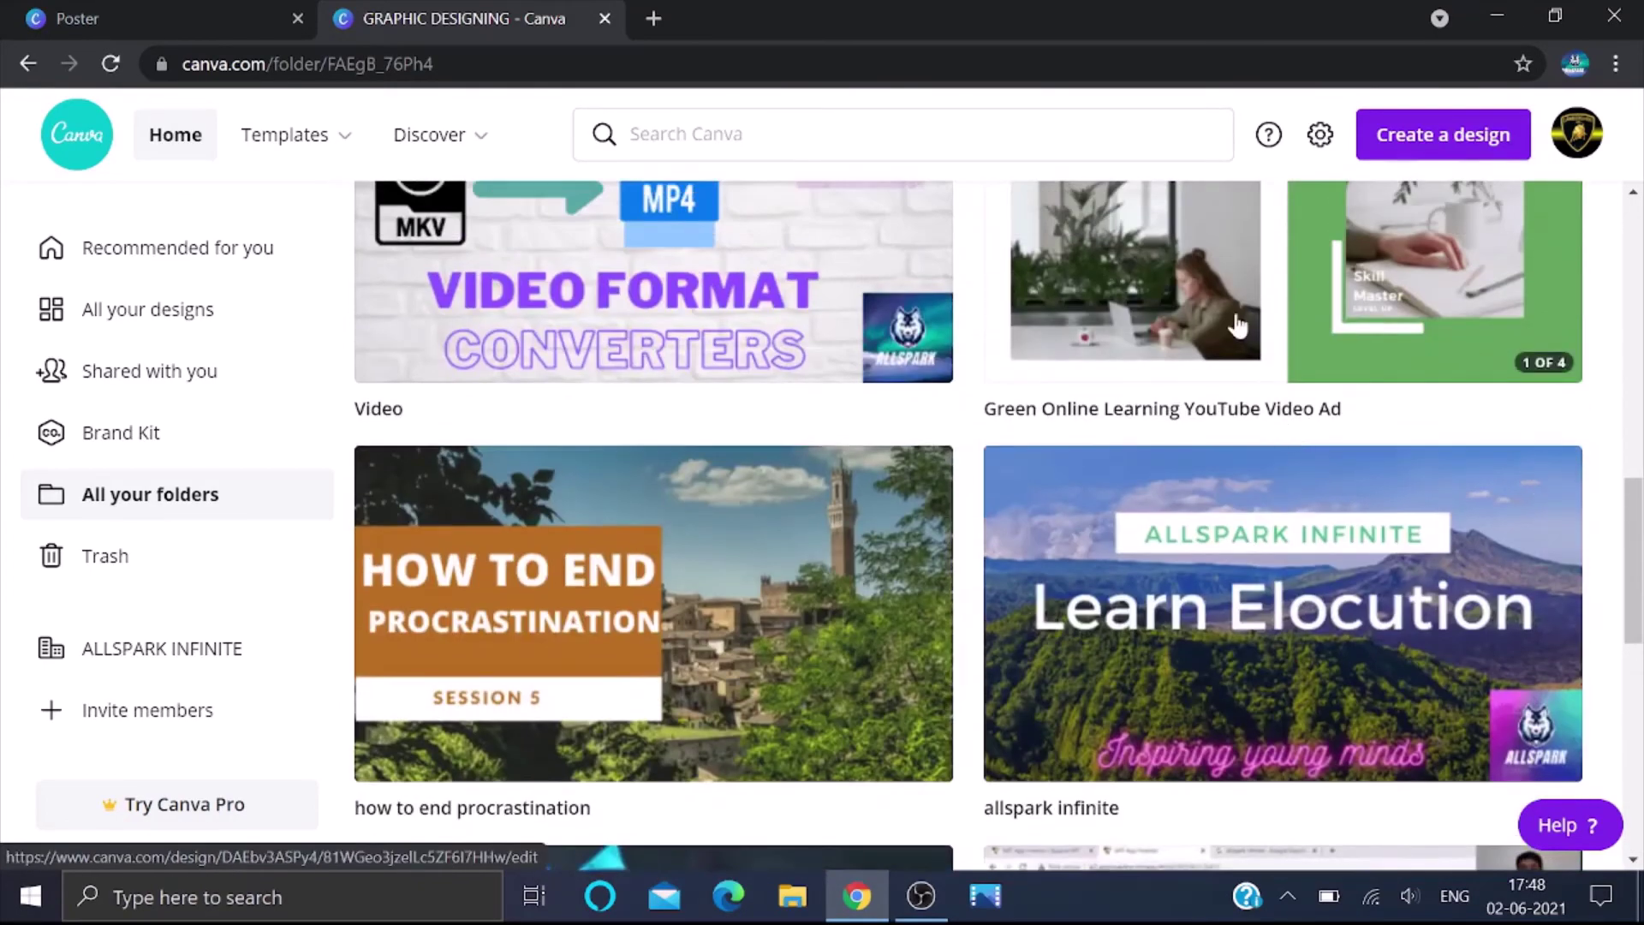
{"action": "scroll", "coordinate": [1233, 327], "scroll_direction": "up", "scroll_amount": 6}
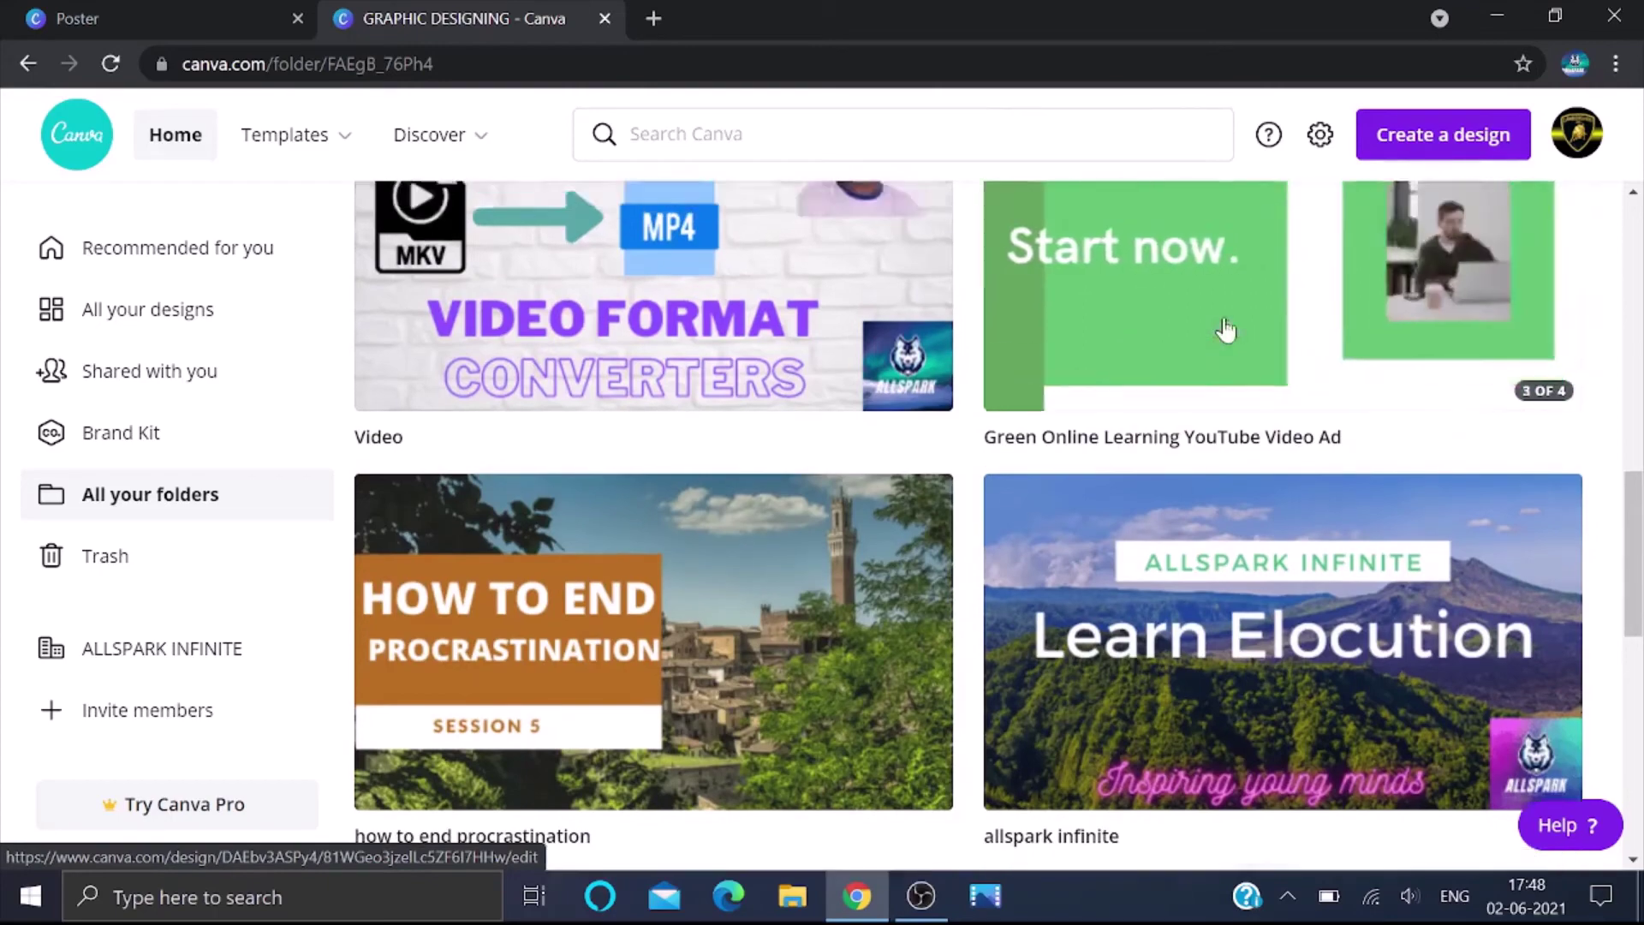
{"action": "left_click", "coordinate": [1563, 419]}
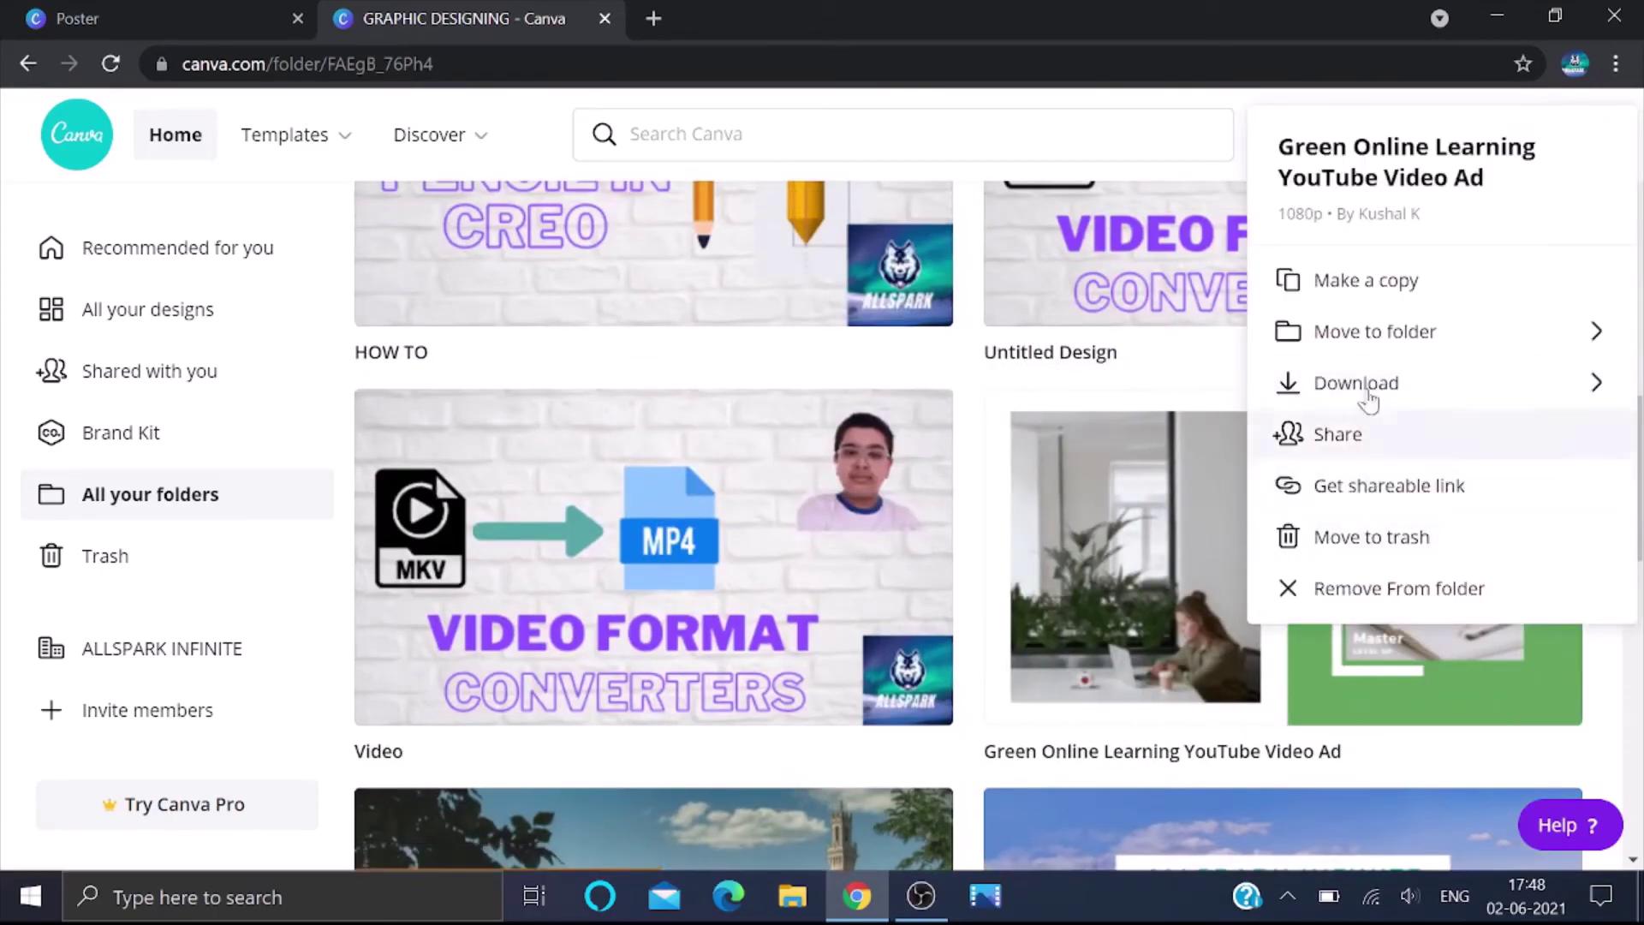
{"action": "left_click", "coordinate": [1370, 537]}
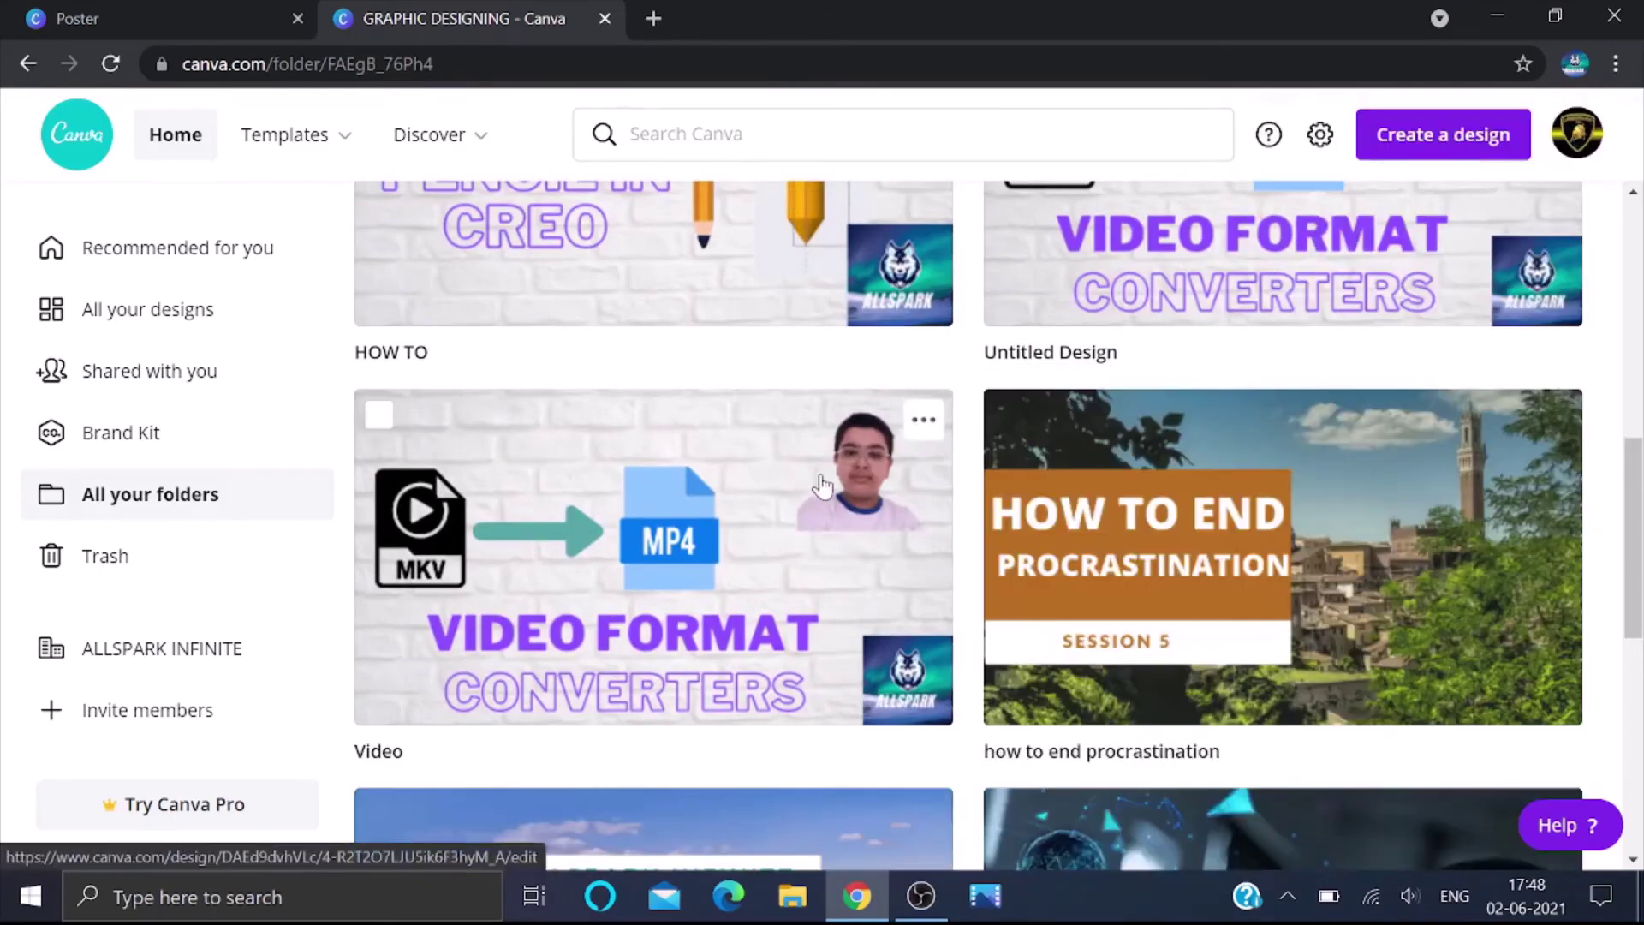
{"action": "scroll", "coordinate": [874, 462], "scroll_direction": "down", "scroll_amount": 5}
{"action": "scroll", "coordinate": [874, 463], "scroll_direction": "up", "scroll_amount": 6}
Return to the list of all designs and browse down through the older ones.
{"action": "left_click", "coordinate": [127, 311]}
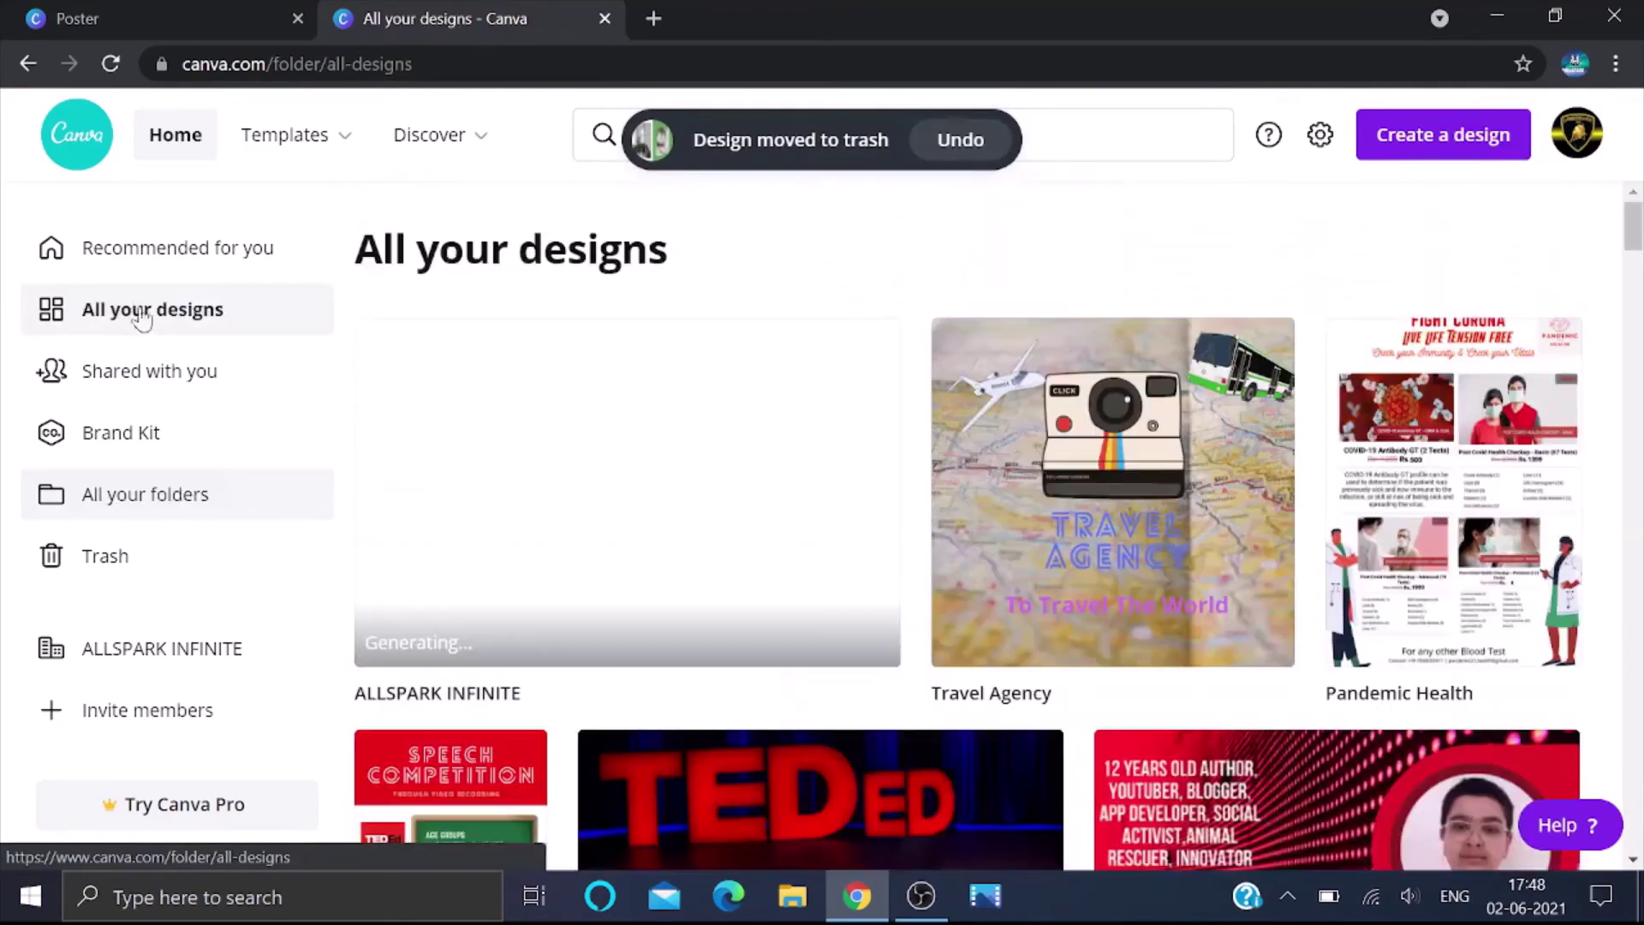
{"action": "scroll", "coordinate": [1048, 307], "scroll_direction": "down", "scroll_amount": 20}
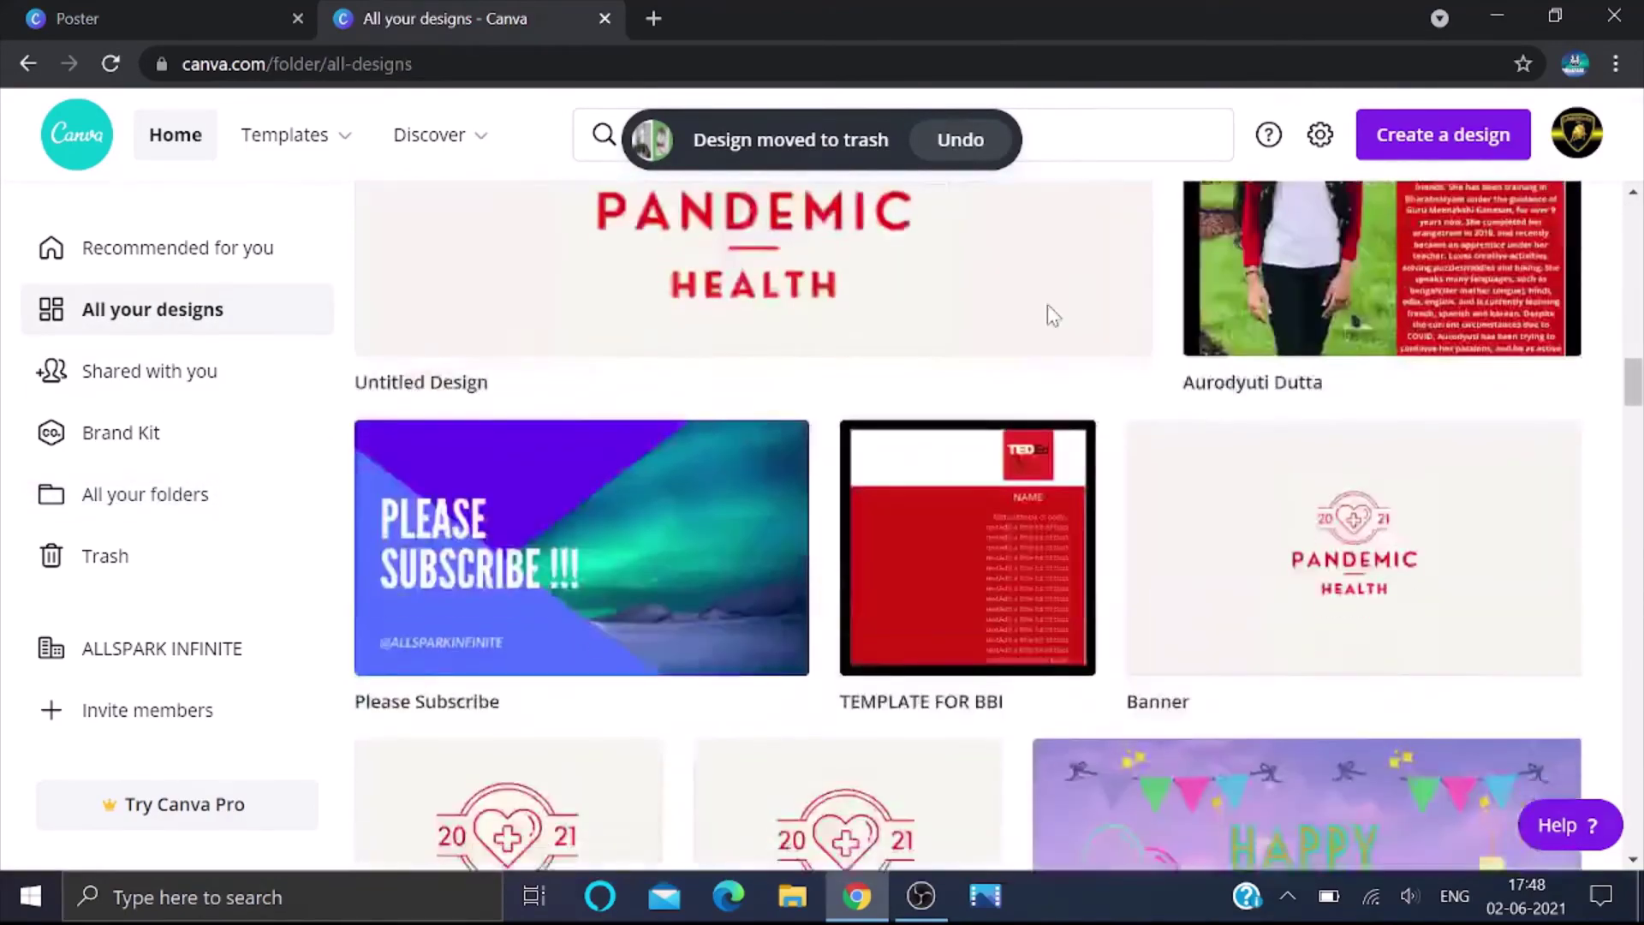
{"action": "scroll", "coordinate": [1047, 304], "scroll_direction": "down", "scroll_amount": 20}
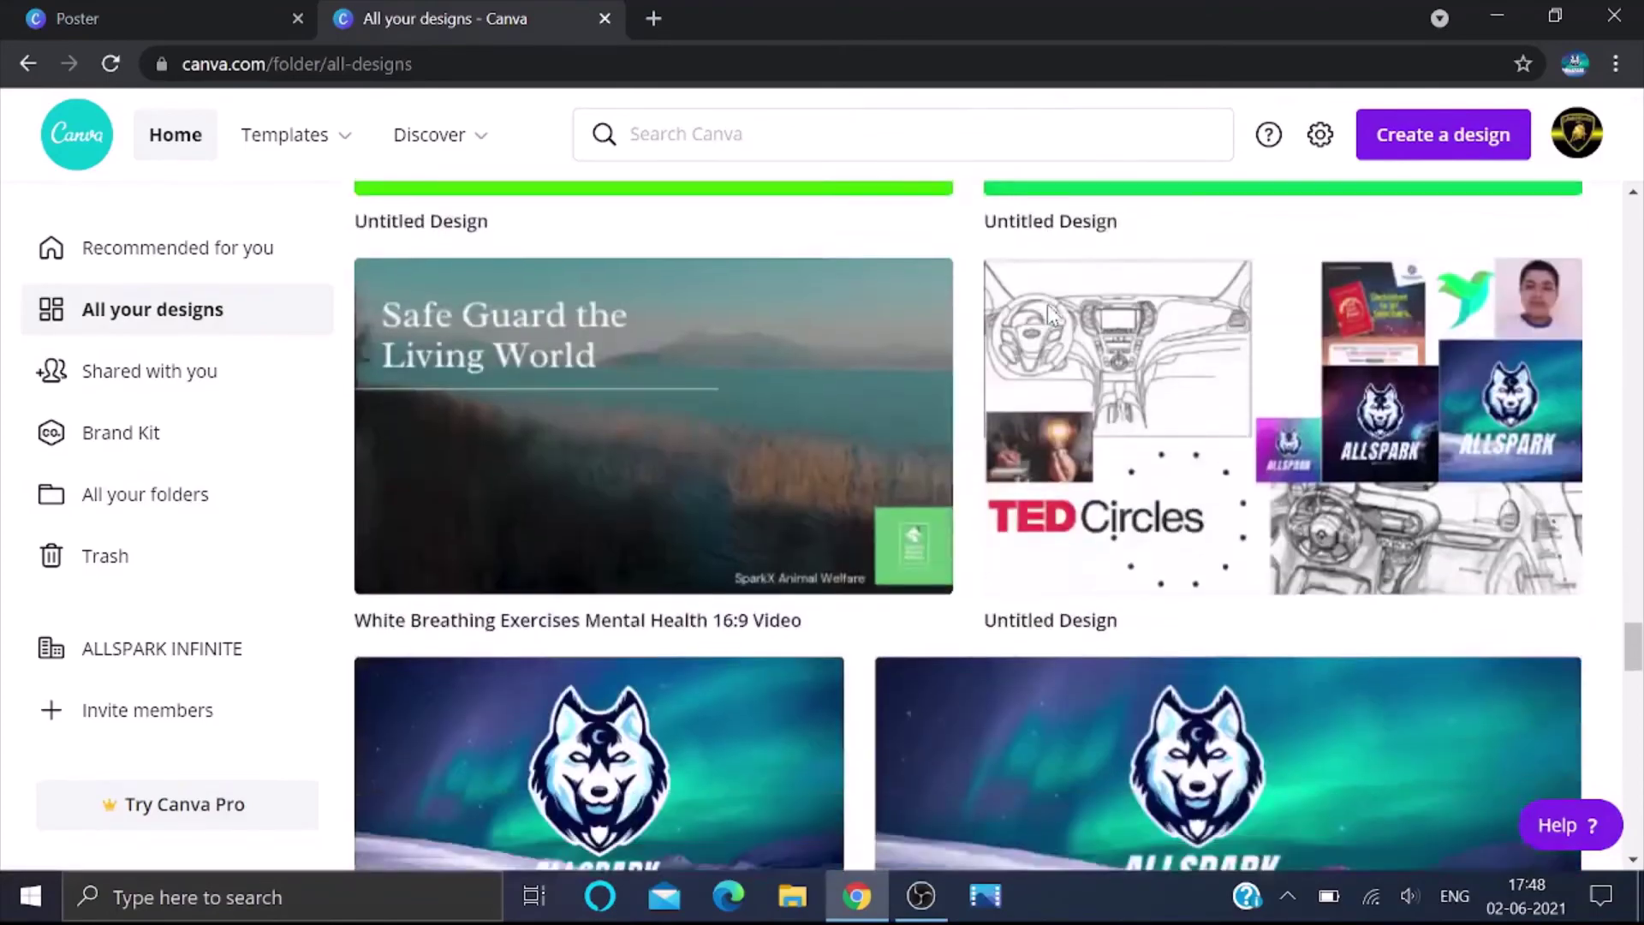
{"action": "scroll", "coordinate": [1052, 315], "scroll_direction": "down", "scroll_amount": 20}
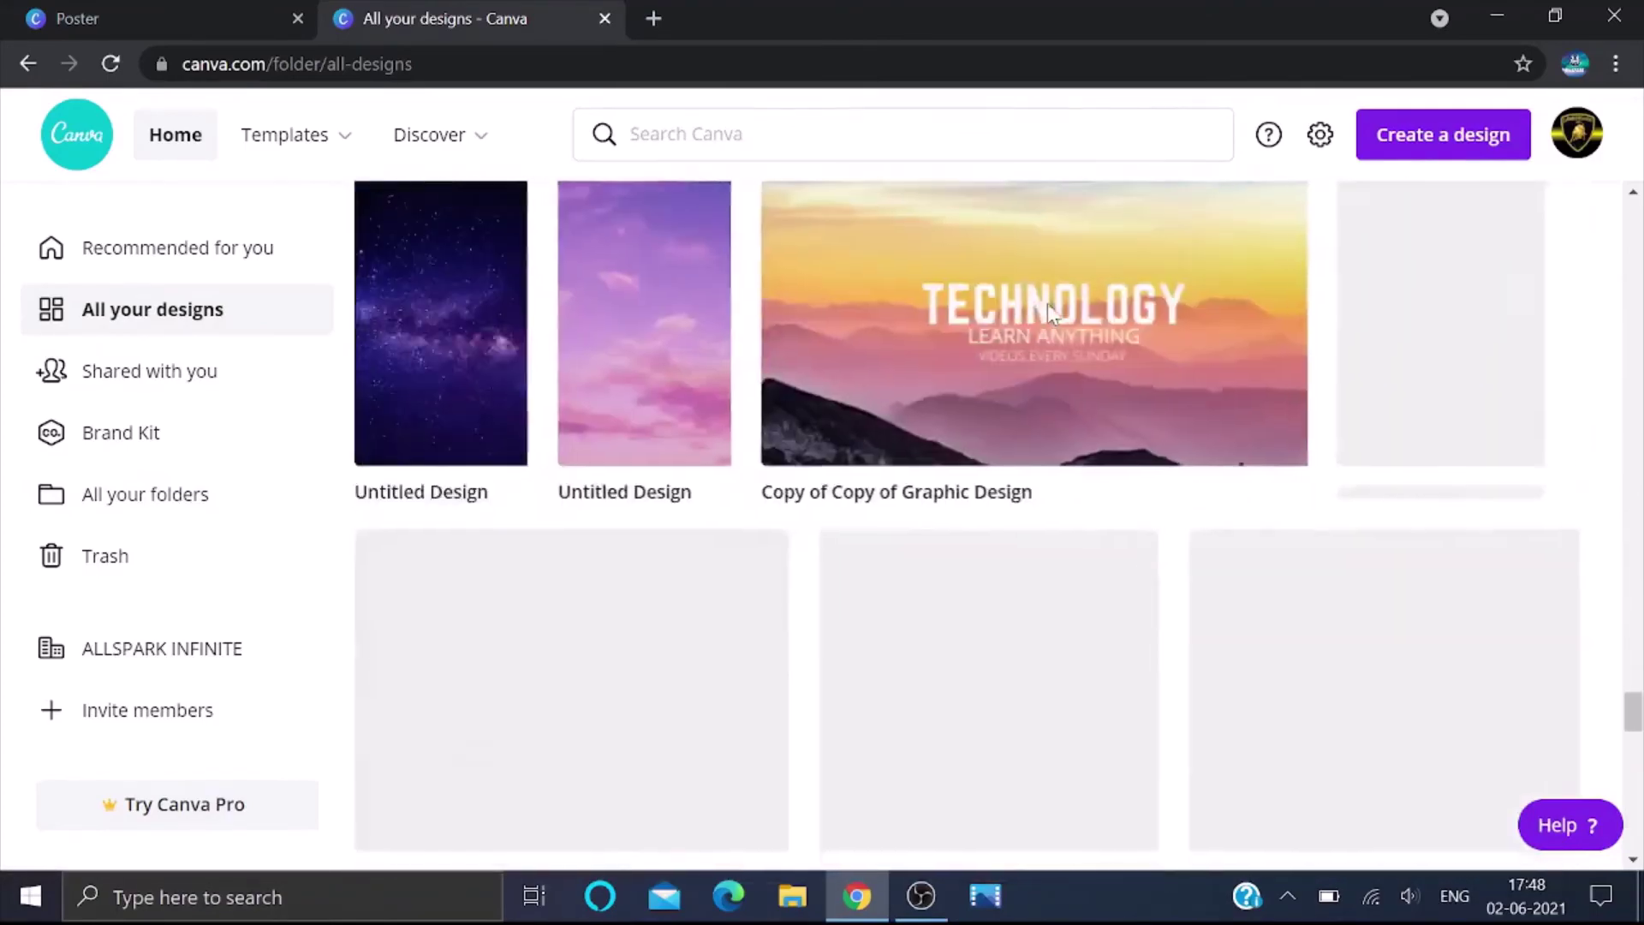
{"action": "scroll", "coordinate": [1048, 317], "scroll_direction": "down", "scroll_amount": 20}
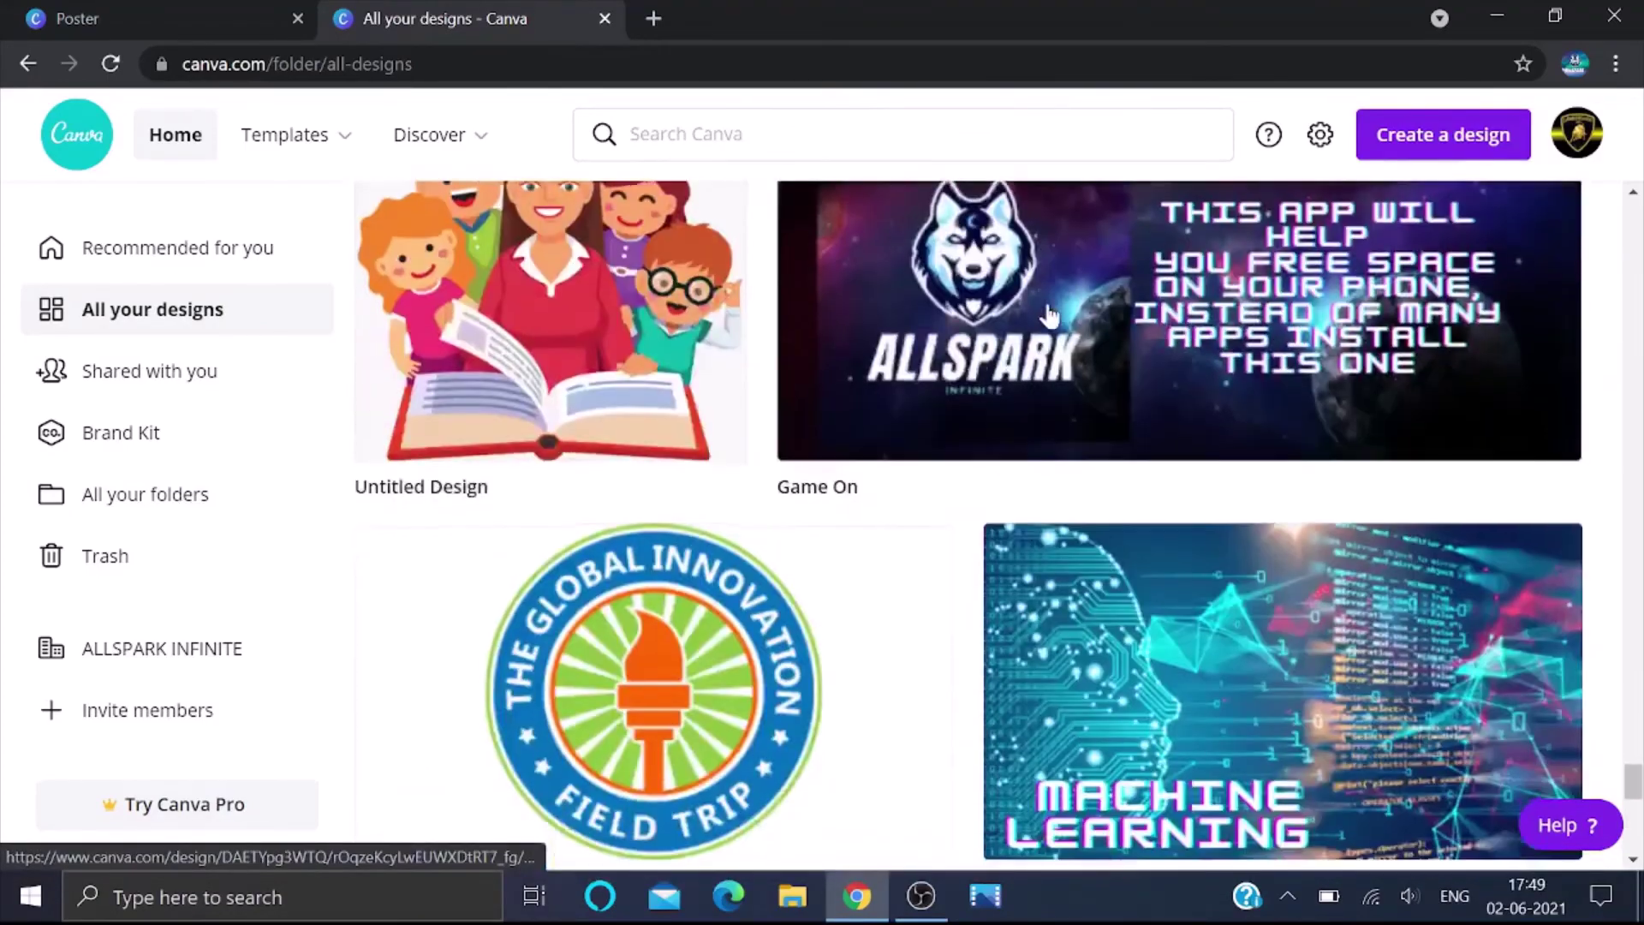
{"action": "scroll", "coordinate": [1048, 317], "scroll_direction": "down", "scroll_amount": 10}
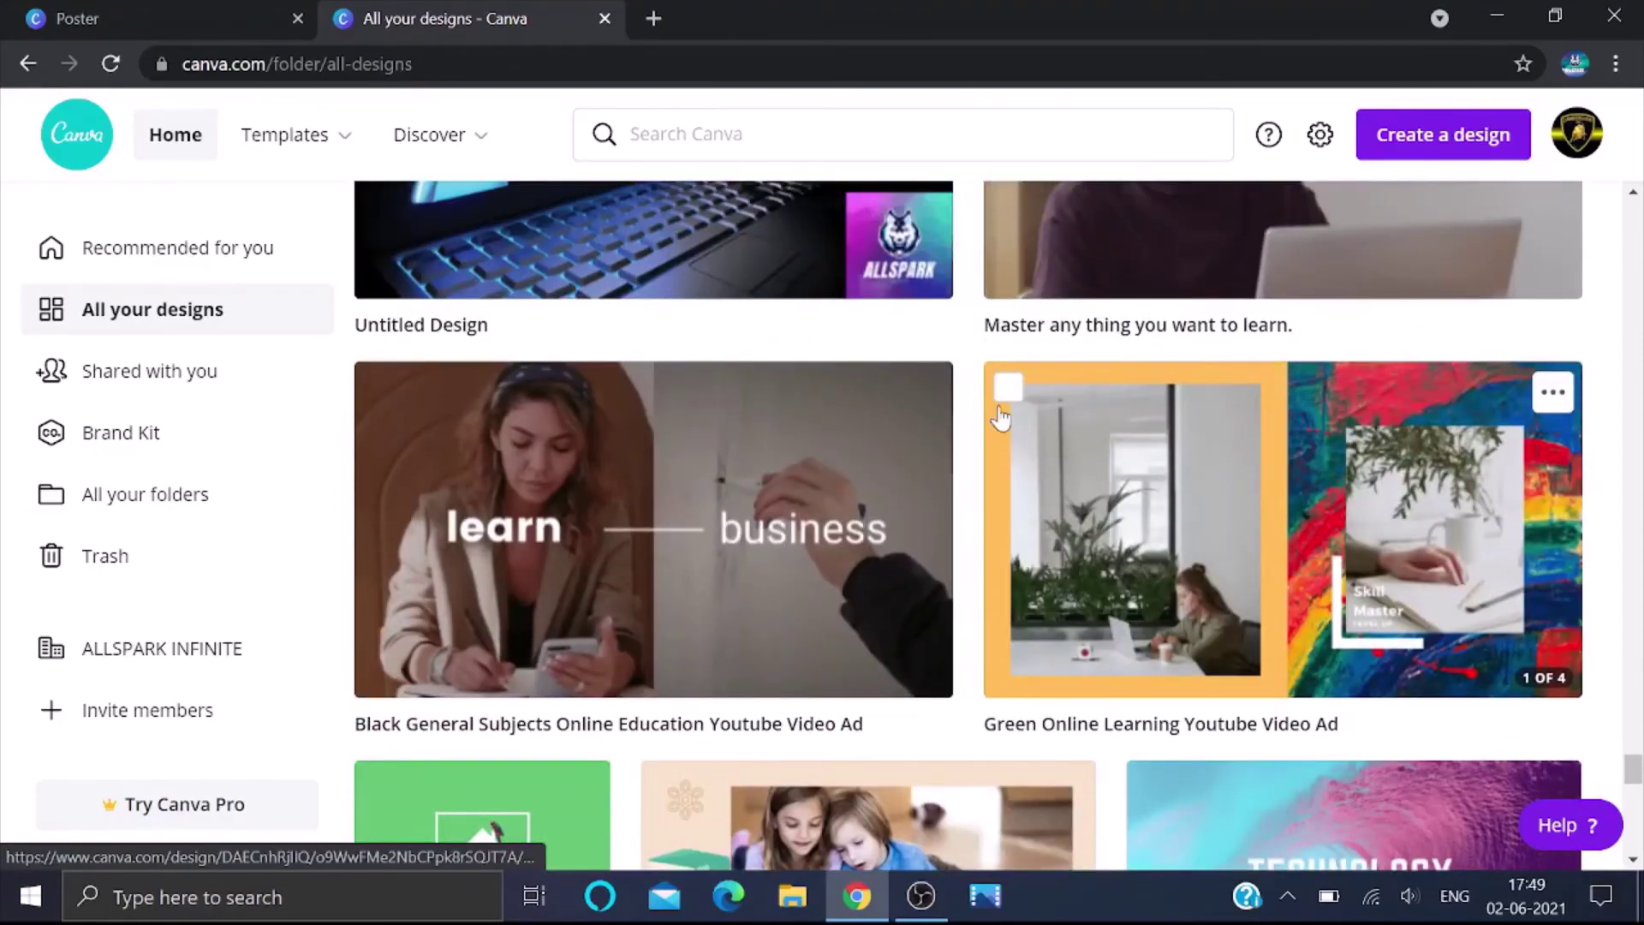
{"action": "scroll", "coordinate": [1000, 417], "scroll_direction": "down", "scroll_amount": 15}
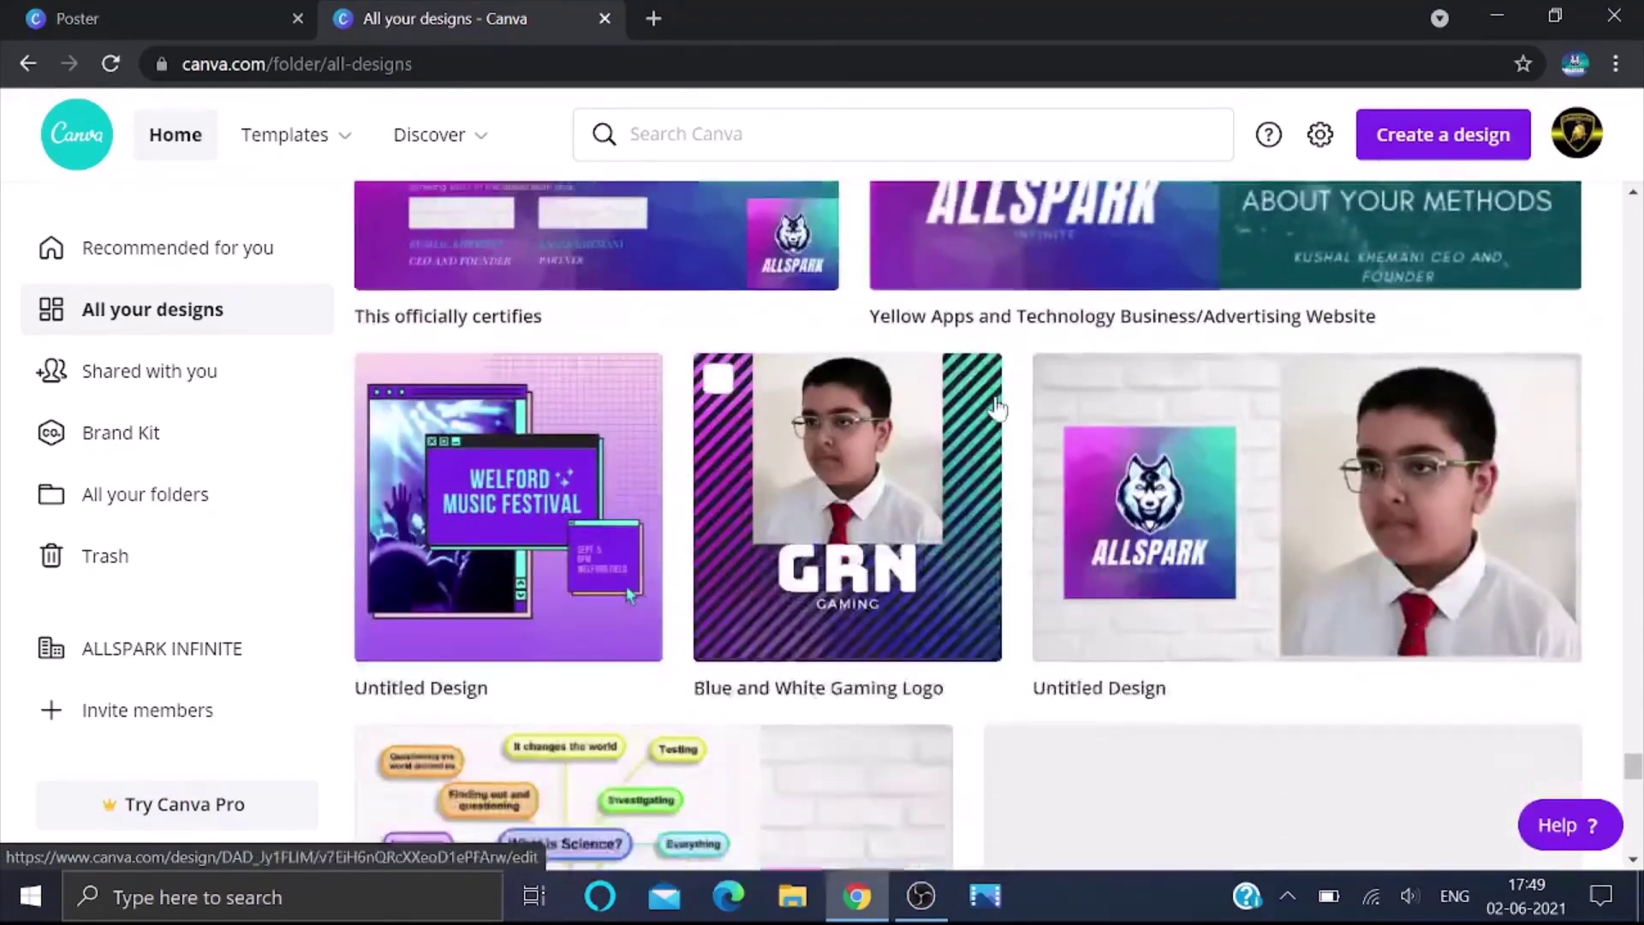
Examine the saved designs from the oldest ALLSPARK logos up to the speaker posters and back to the 3DR designs.
{"action": "scroll", "coordinate": [998, 410], "scroll_direction": "down", "scroll_amount": 10}
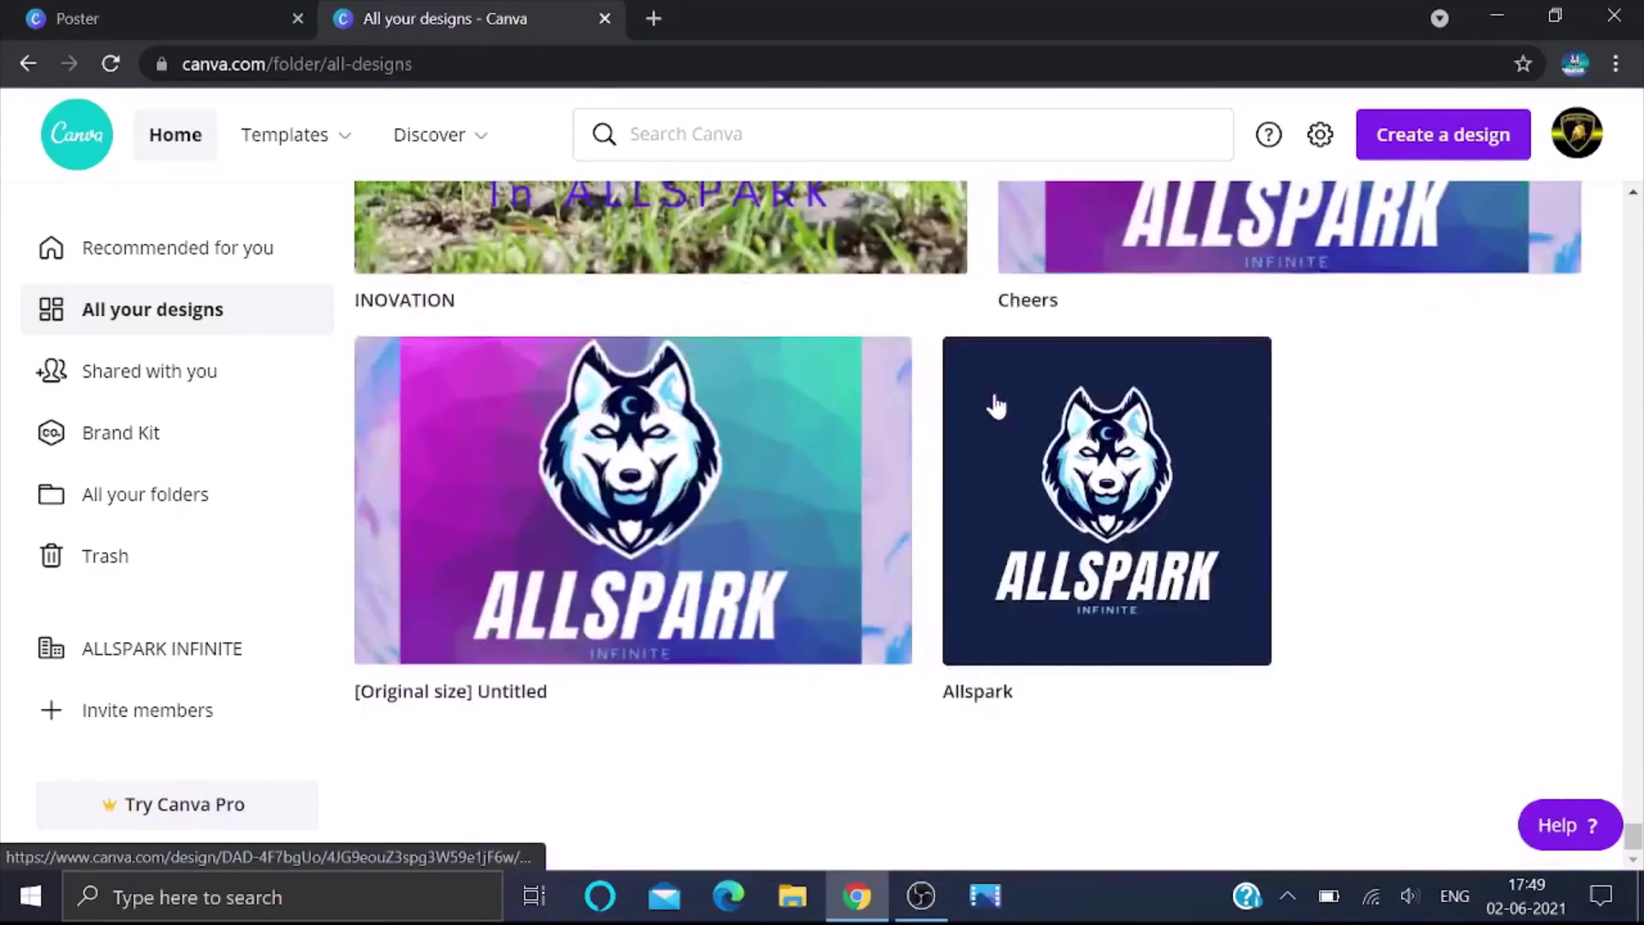
{"action": "scroll", "coordinate": [997, 405], "scroll_direction": "up", "scroll_amount": 10}
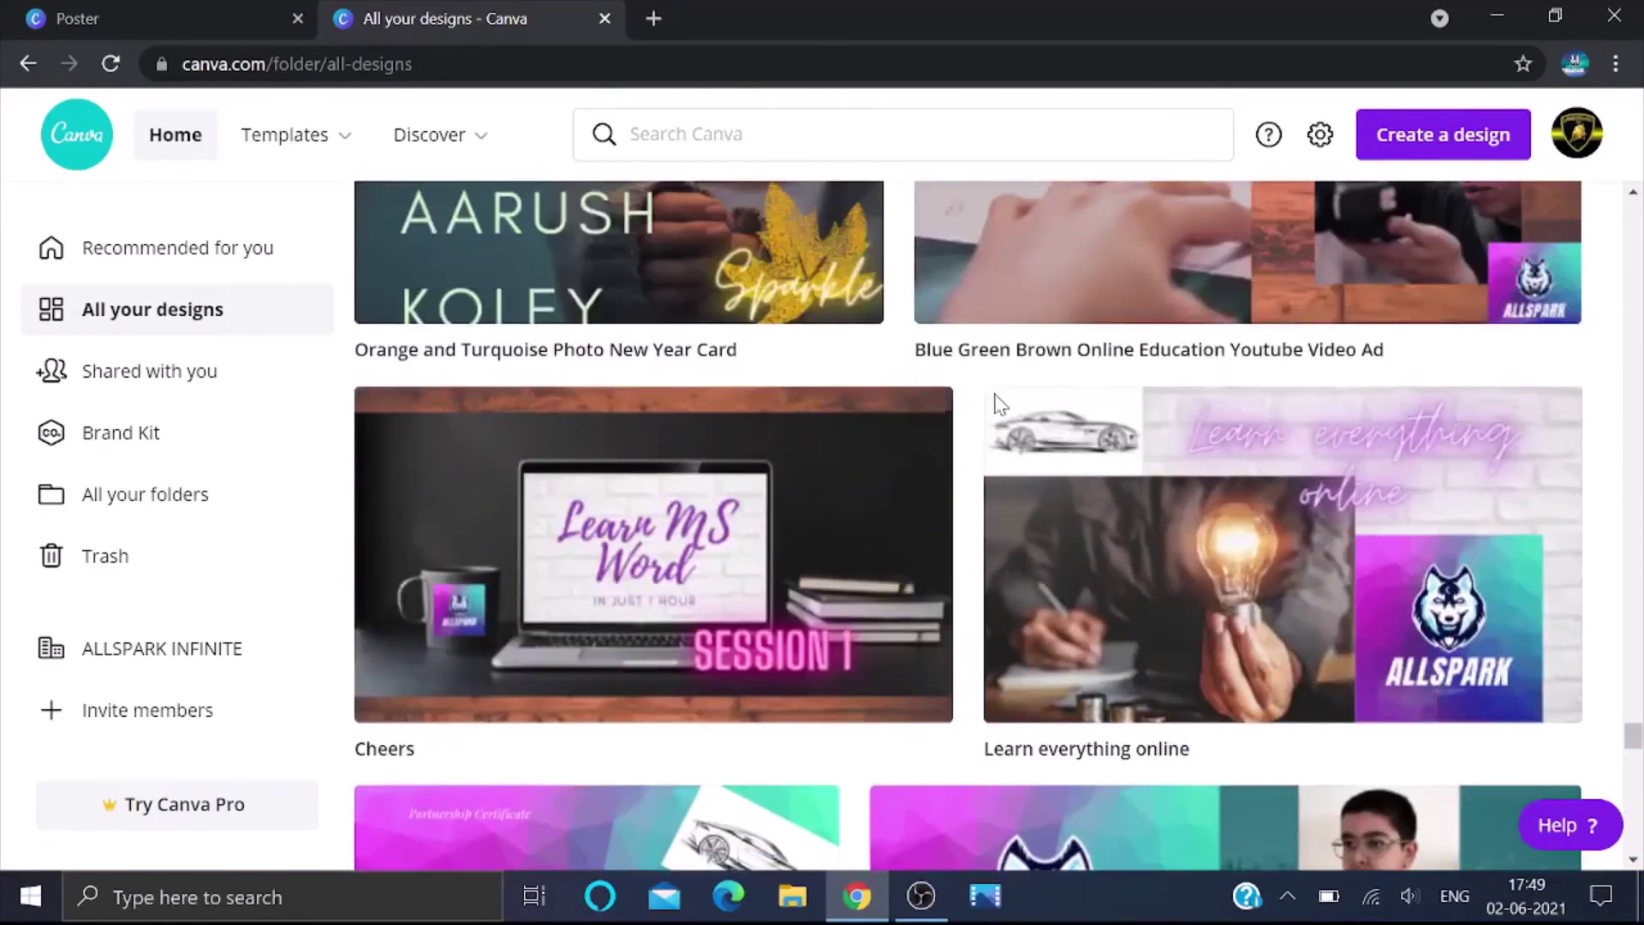
{"action": "scroll", "coordinate": [1000, 405], "scroll_direction": "up", "scroll_amount": 10}
{"action": "scroll", "coordinate": [993, 398], "scroll_direction": "down", "scroll_amount": 3}
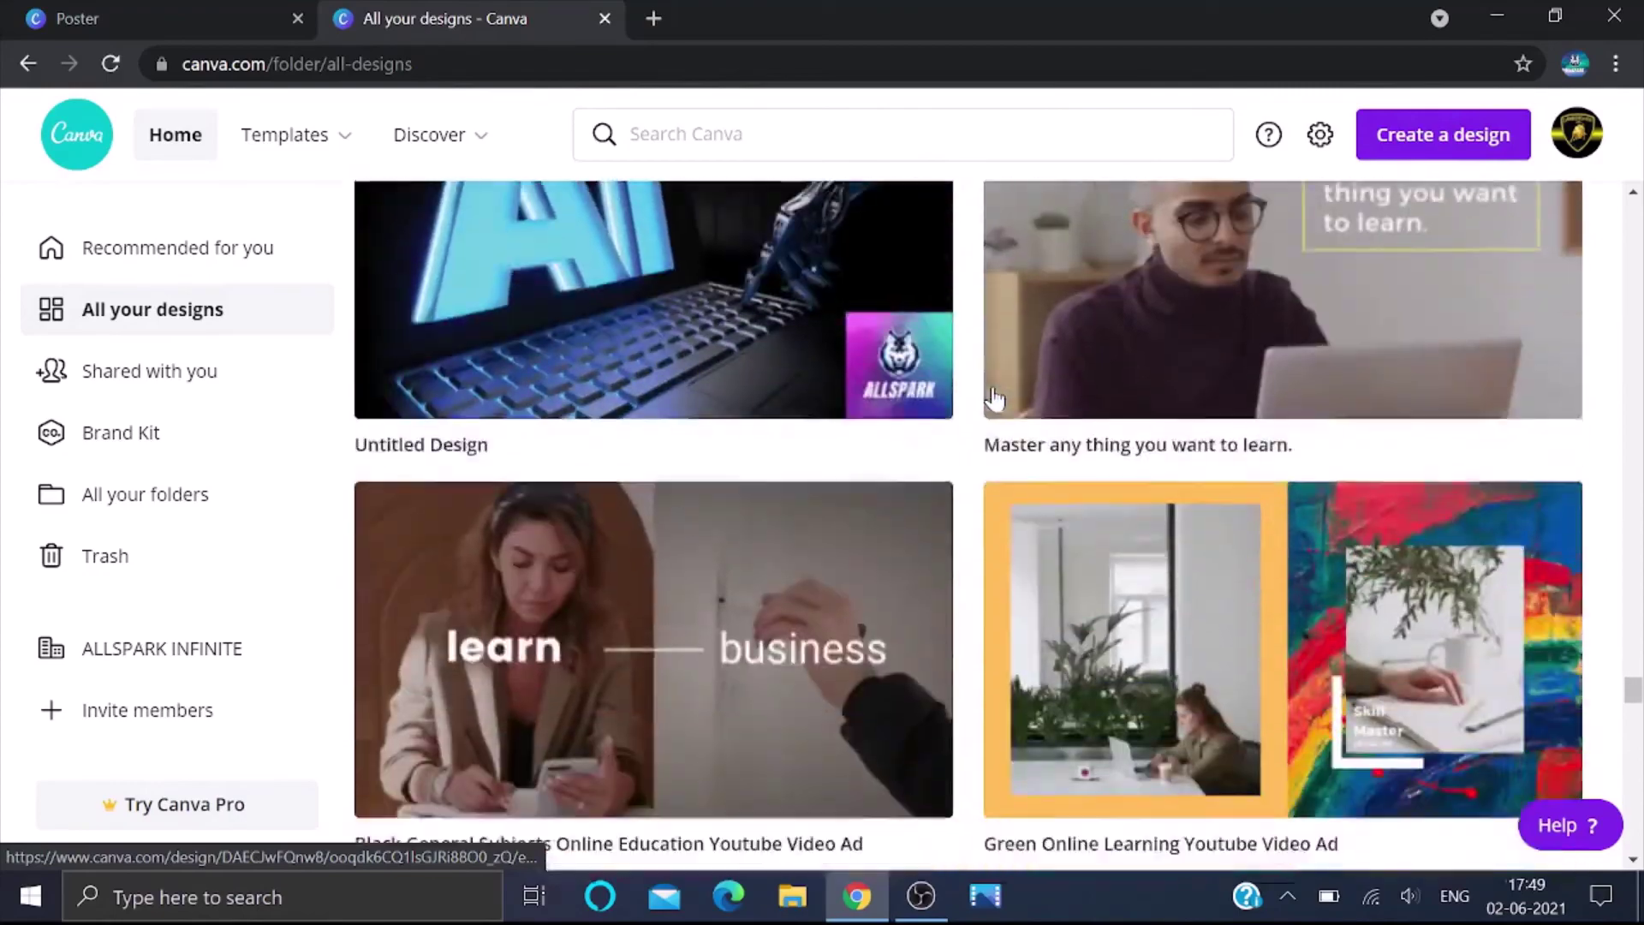
{"action": "scroll", "coordinate": [993, 398], "scroll_direction": "up", "scroll_amount": 10}
{"action": "scroll", "coordinate": [993, 398], "scroll_direction": "up", "scroll_amount": 15}
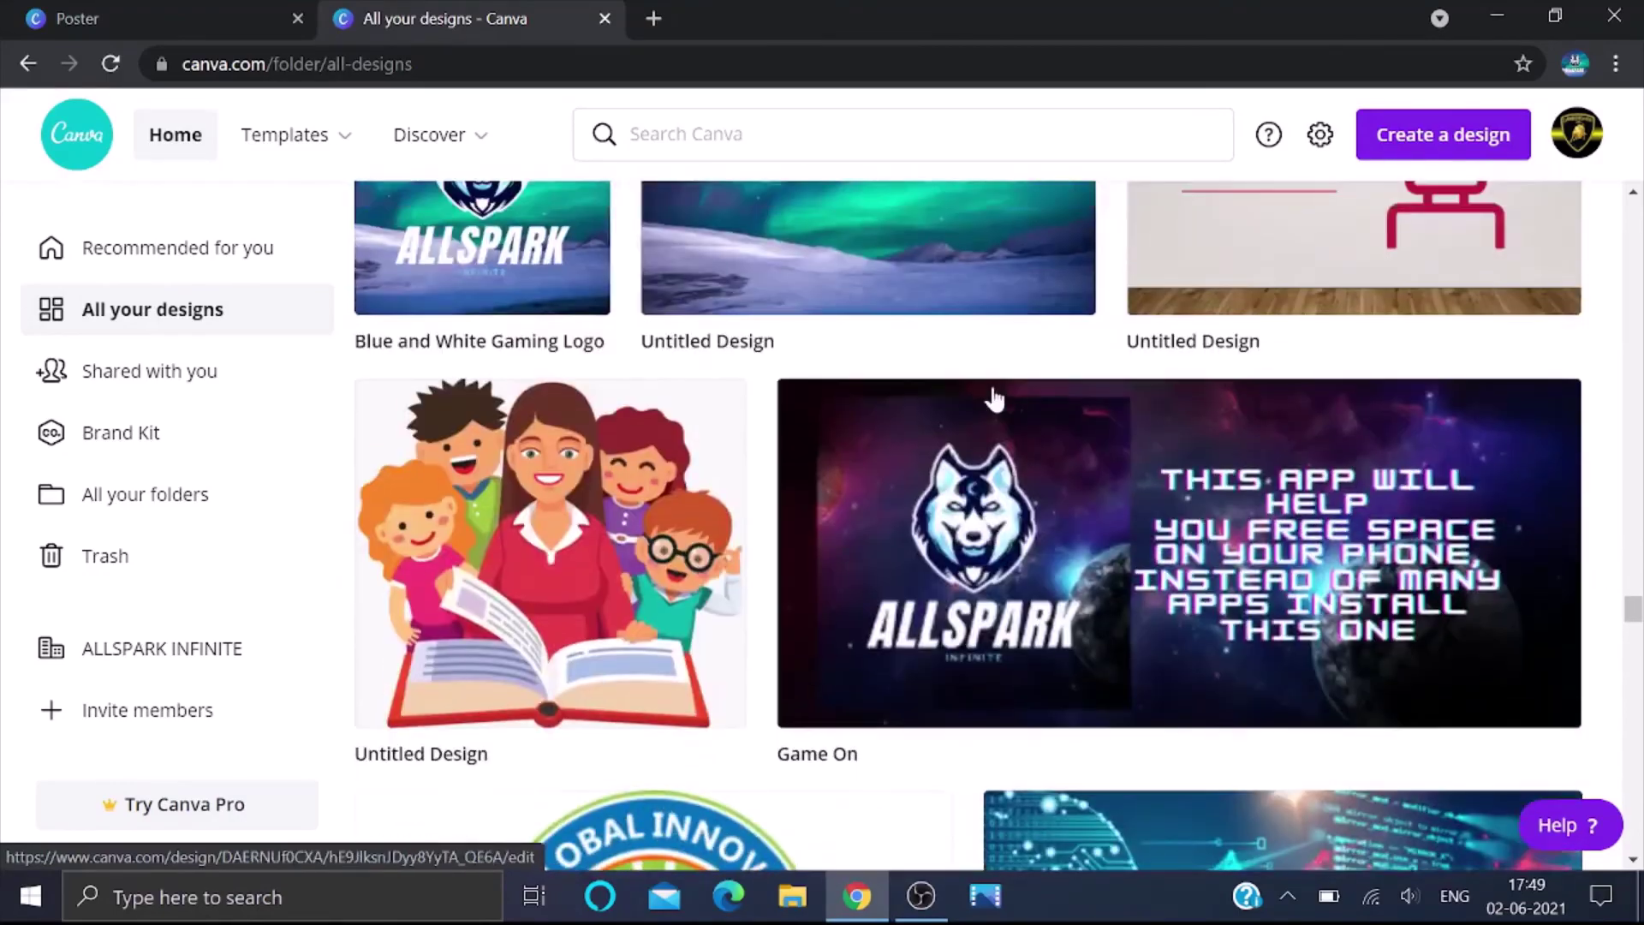
{"action": "scroll", "coordinate": [993, 398], "scroll_direction": "up", "scroll_amount": 15}
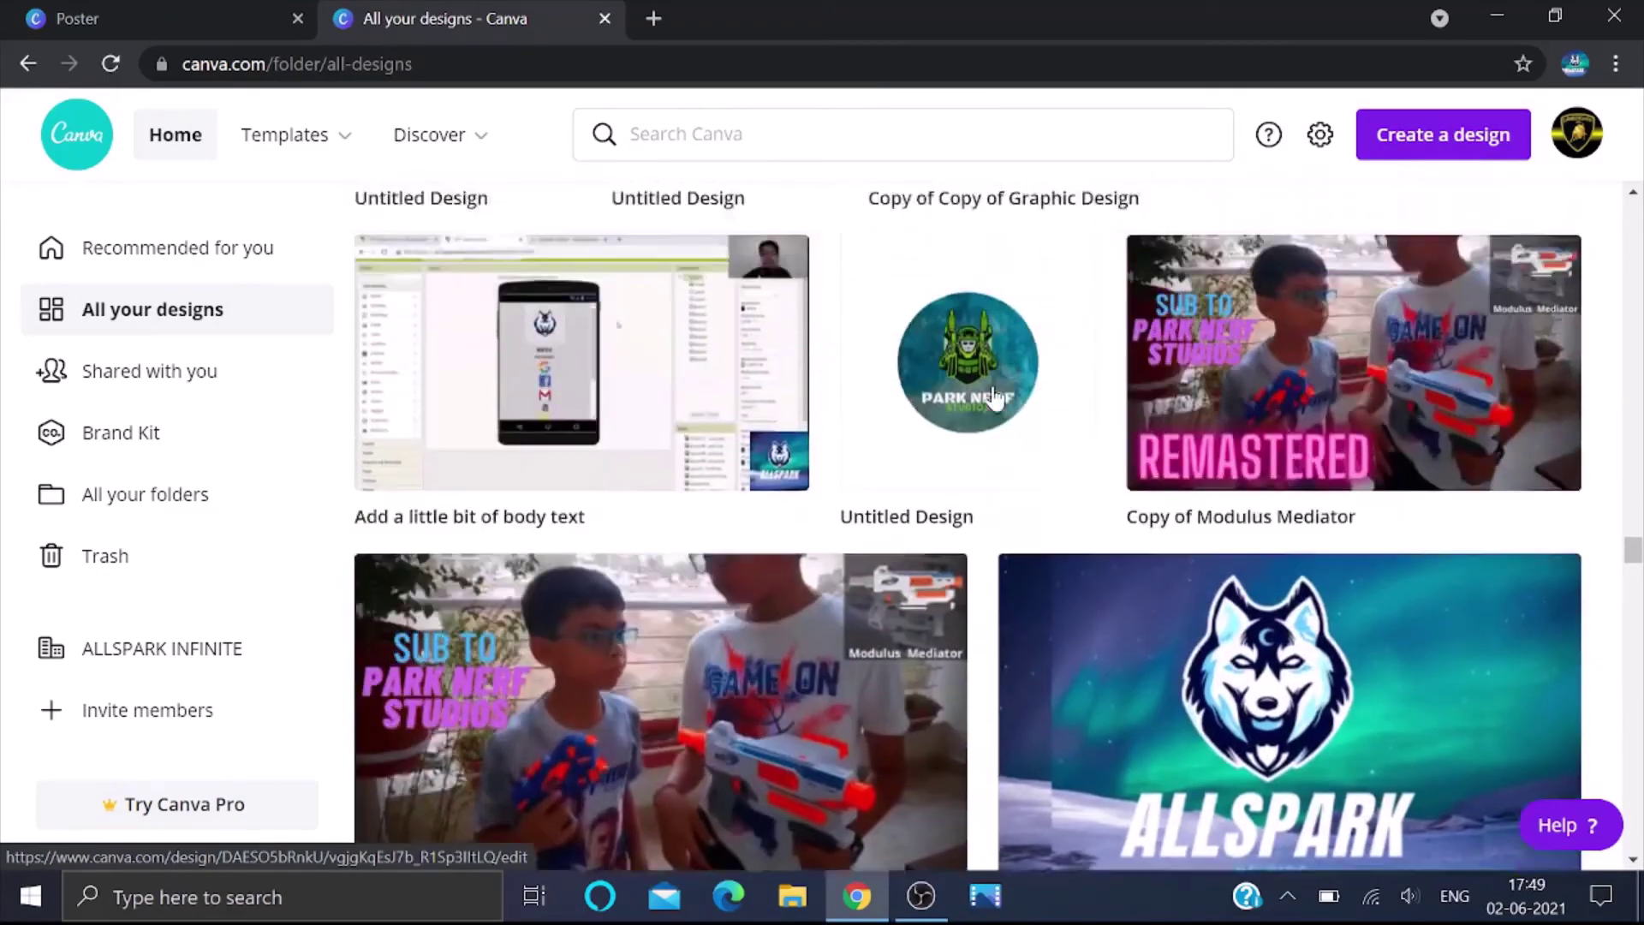
{"action": "scroll", "coordinate": [993, 399], "scroll_direction": "up", "scroll_amount": 15}
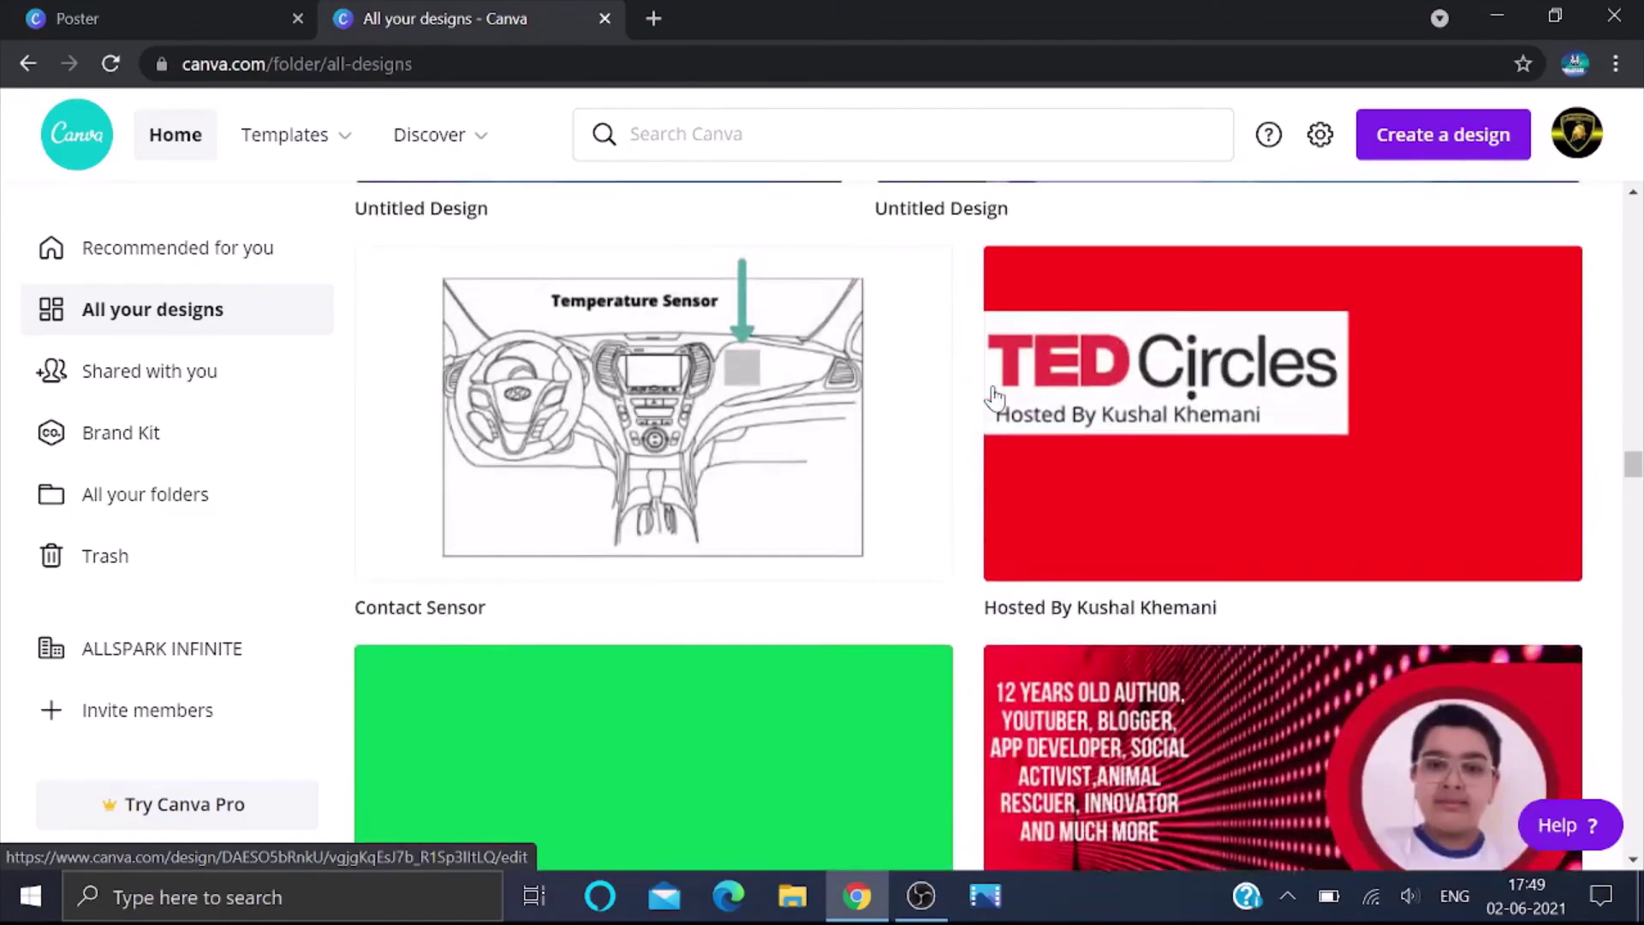
{"action": "scroll", "coordinate": [993, 399], "scroll_direction": "up", "scroll_amount": 4}
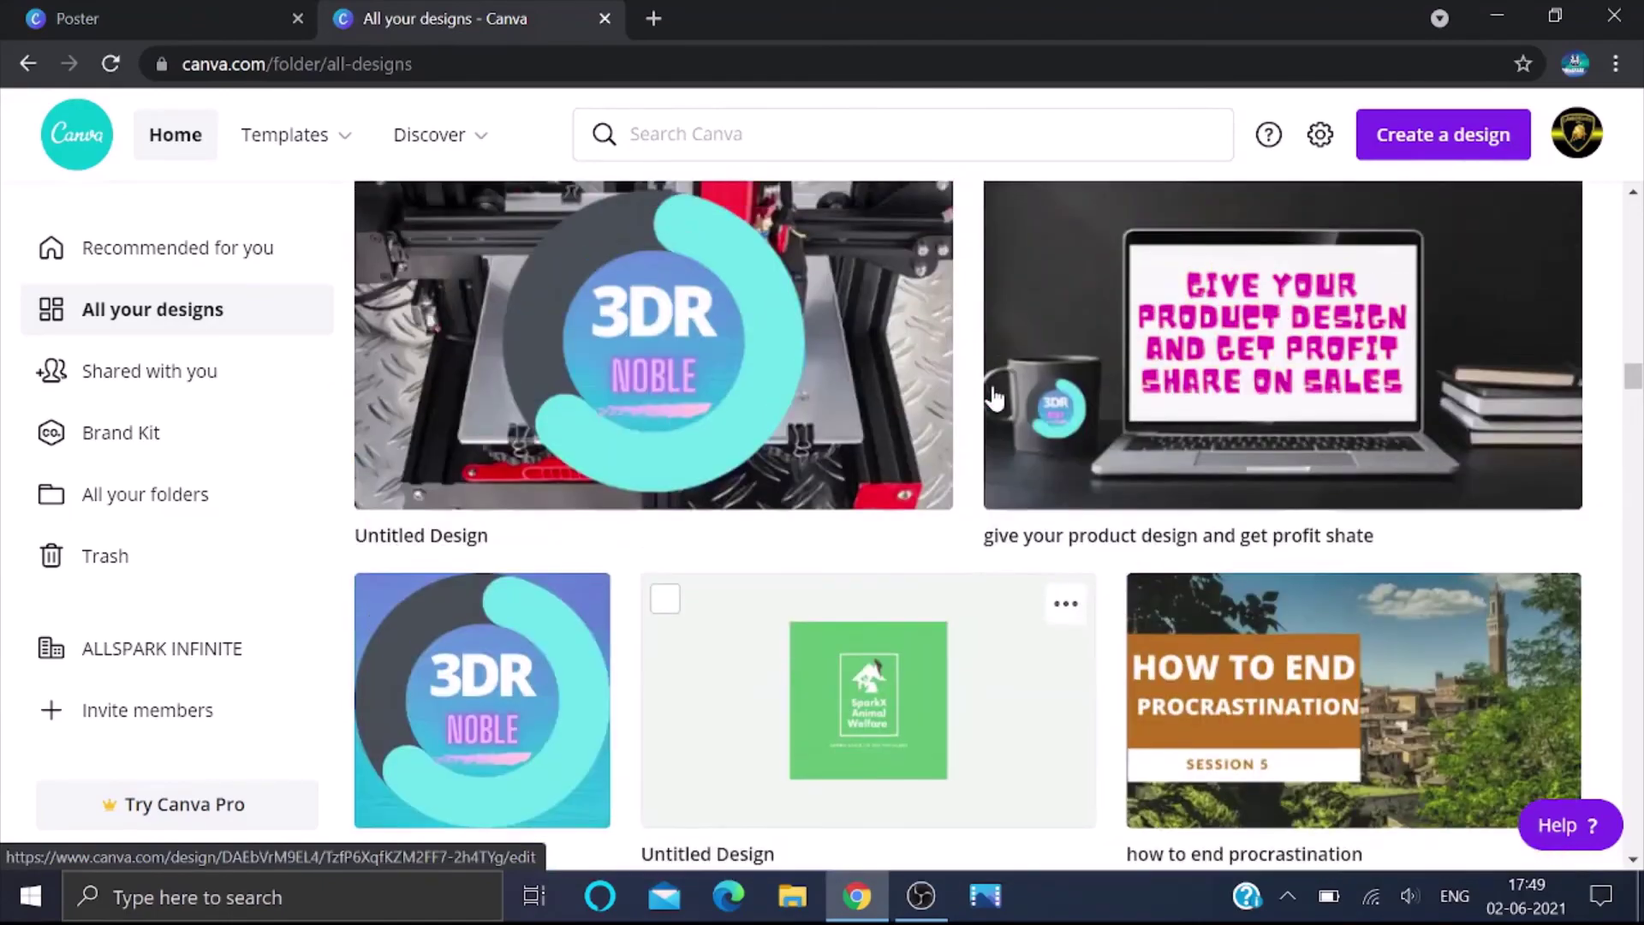
{"action": "scroll", "coordinate": [985, 387], "scroll_direction": "down", "scroll_amount": 15}
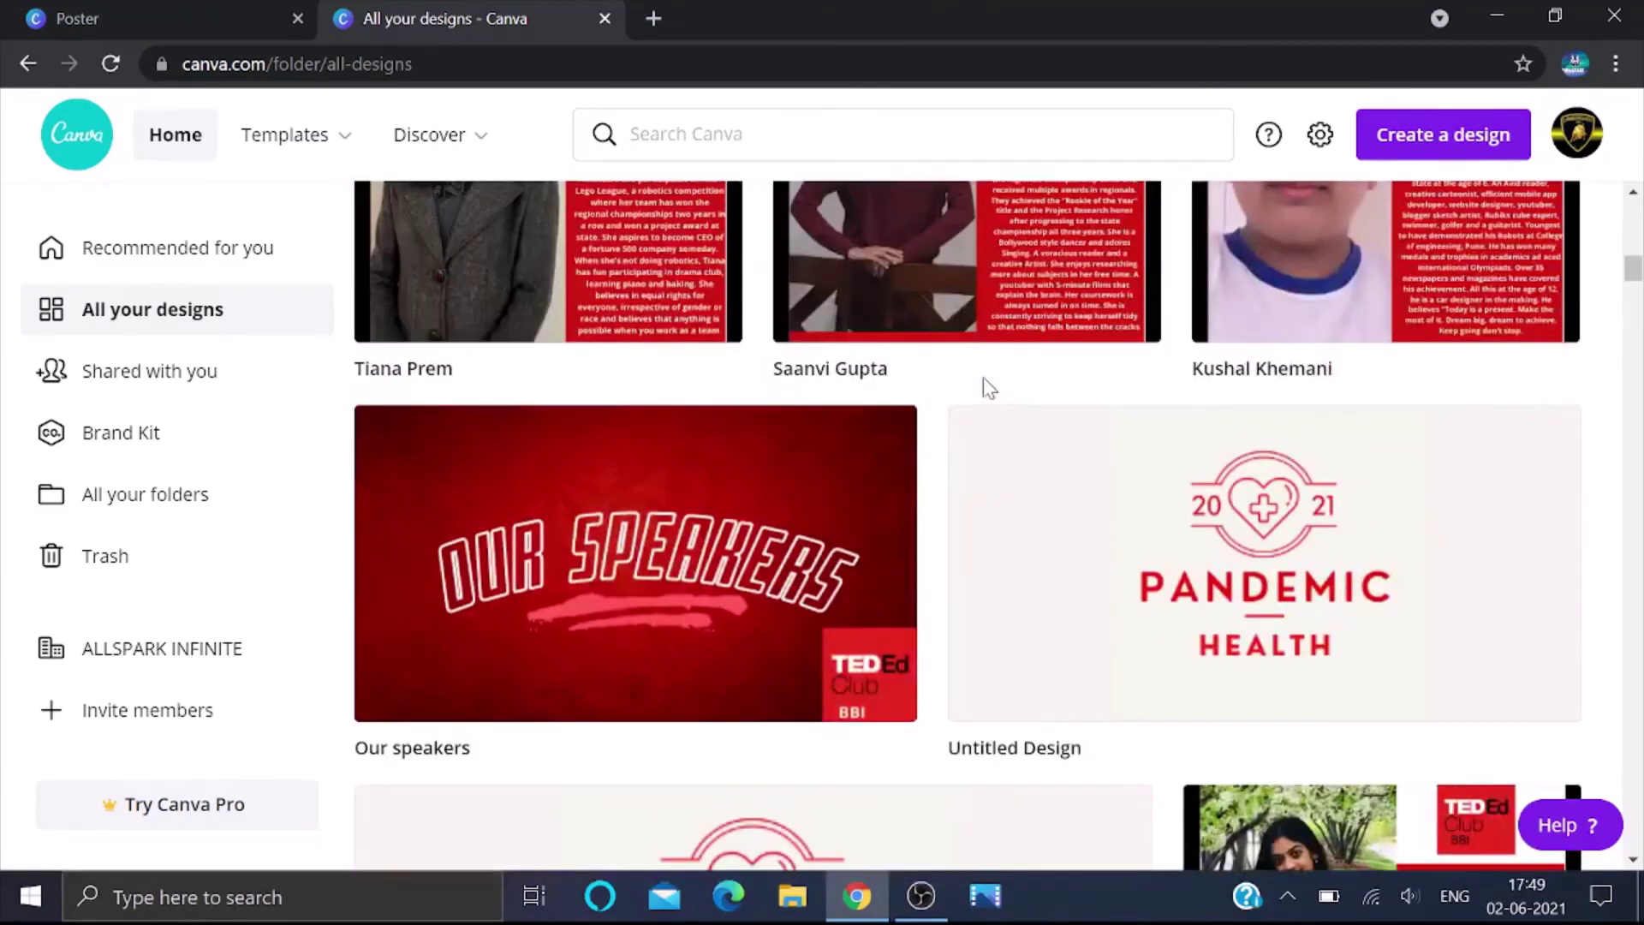
{"action": "scroll", "coordinate": [985, 387], "scroll_direction": "down", "scroll_amount": 10}
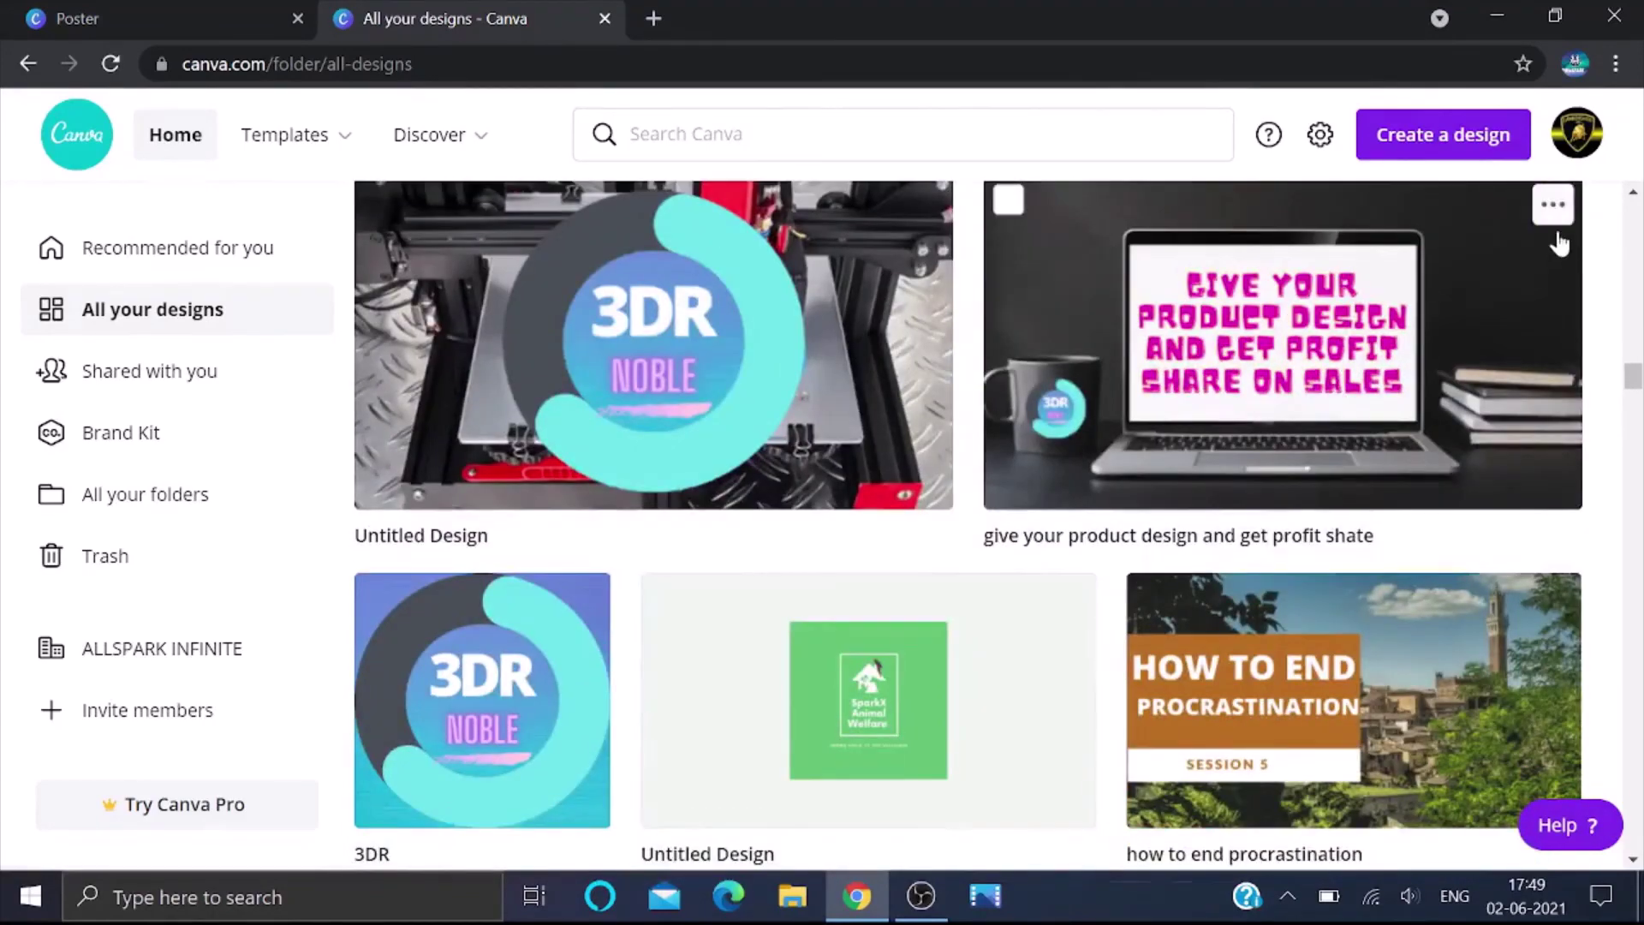
View the destination folders available for the "give your product design and get profit shate" design, and open the overview of all folders.
{"action": "left_click", "coordinate": [1553, 205]}
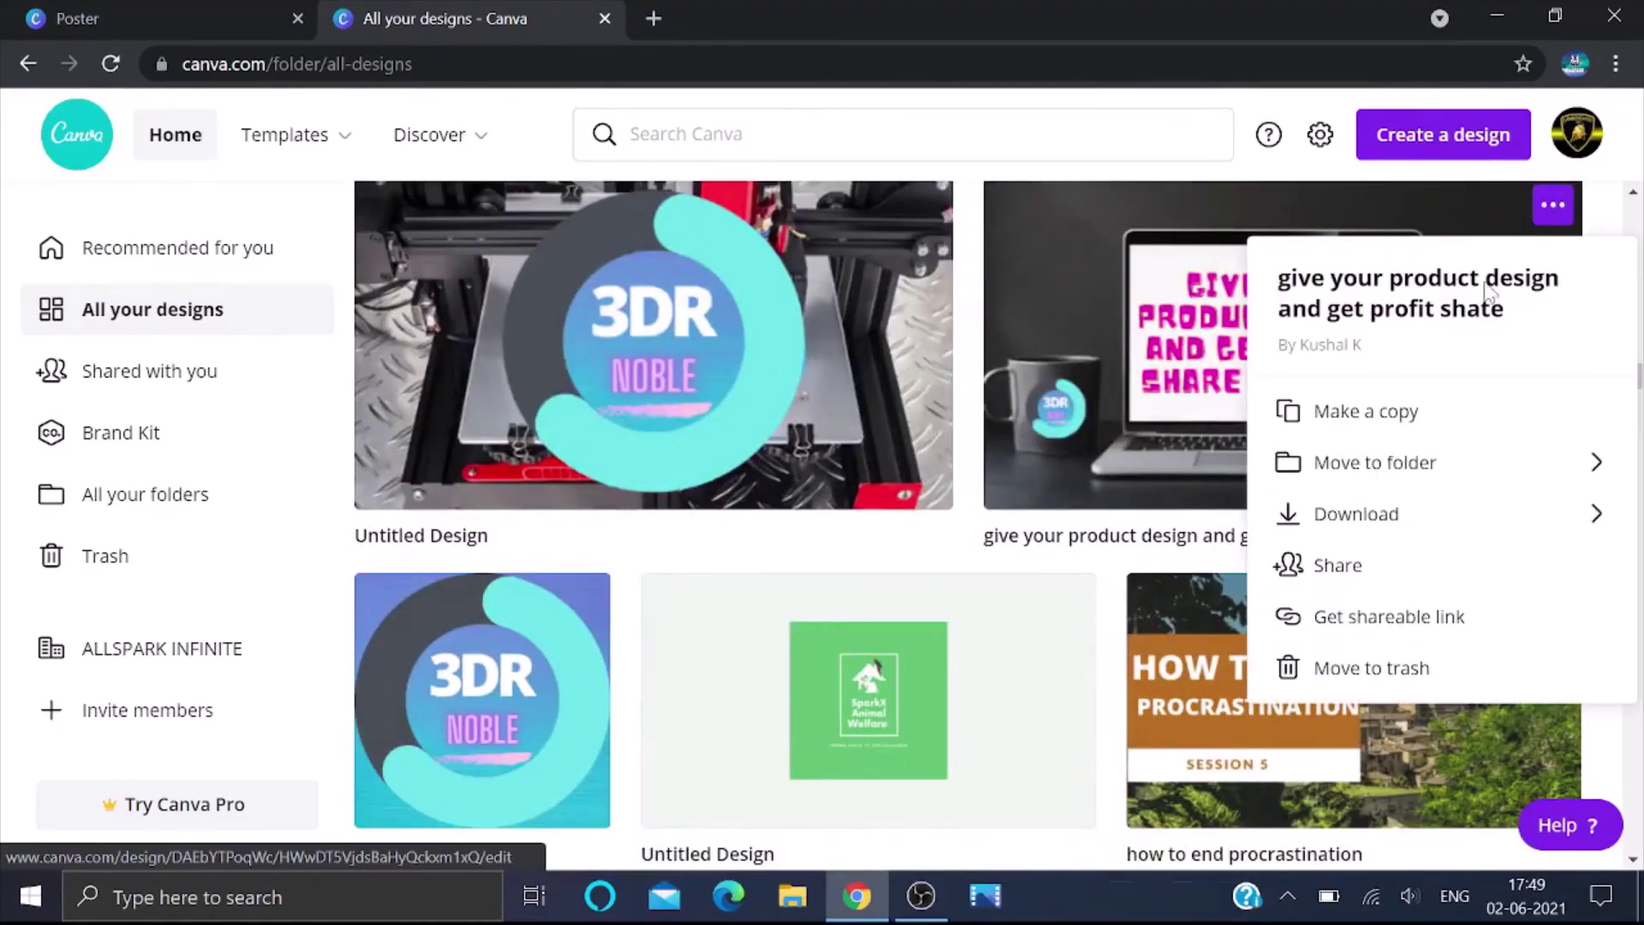
{"action": "left_click", "coordinate": [1388, 467]}
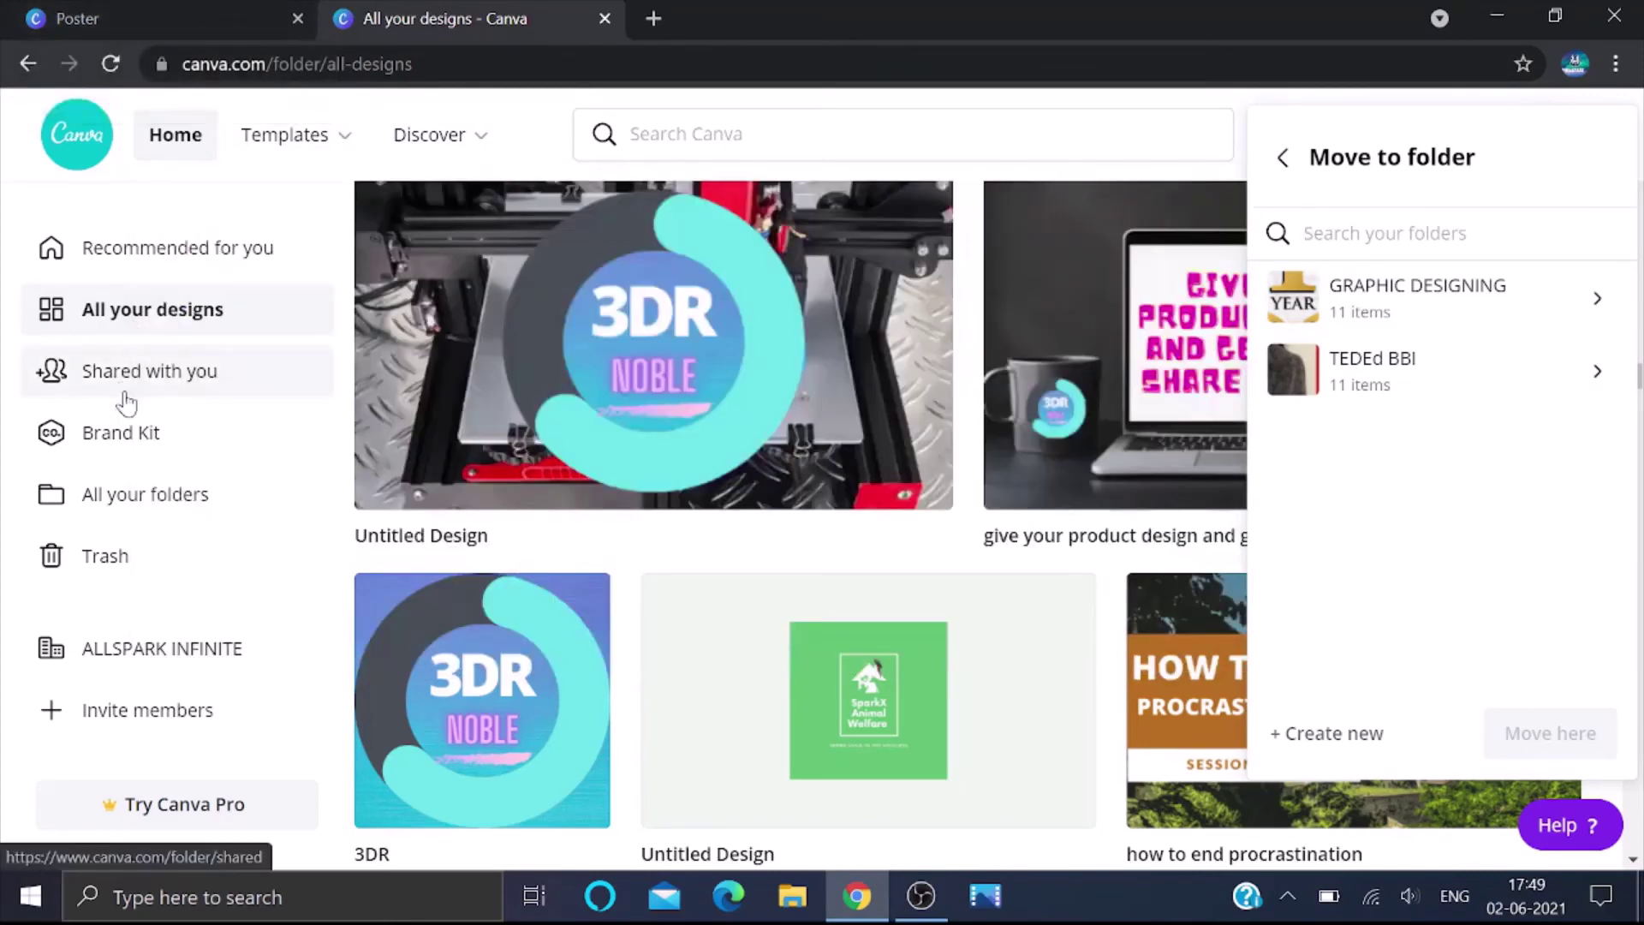
{"action": "left_click", "coordinate": [107, 501]}
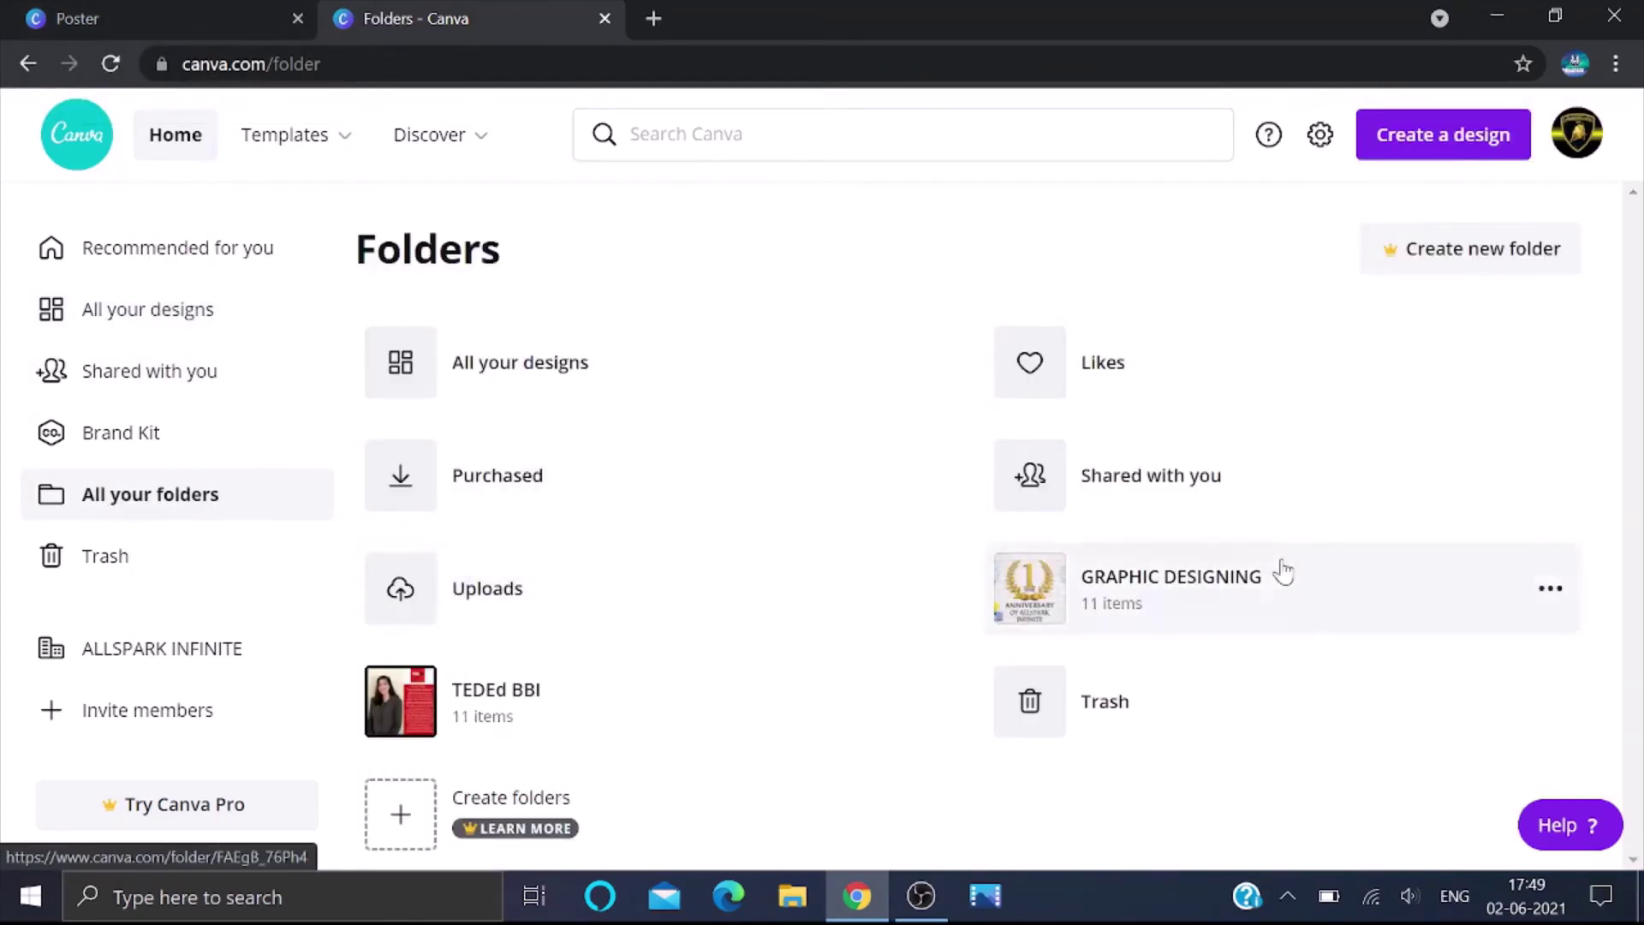
Return to the recommended home page and look through its template categories down to Instagram Stories.
{"action": "left_click", "coordinate": [93, 273]}
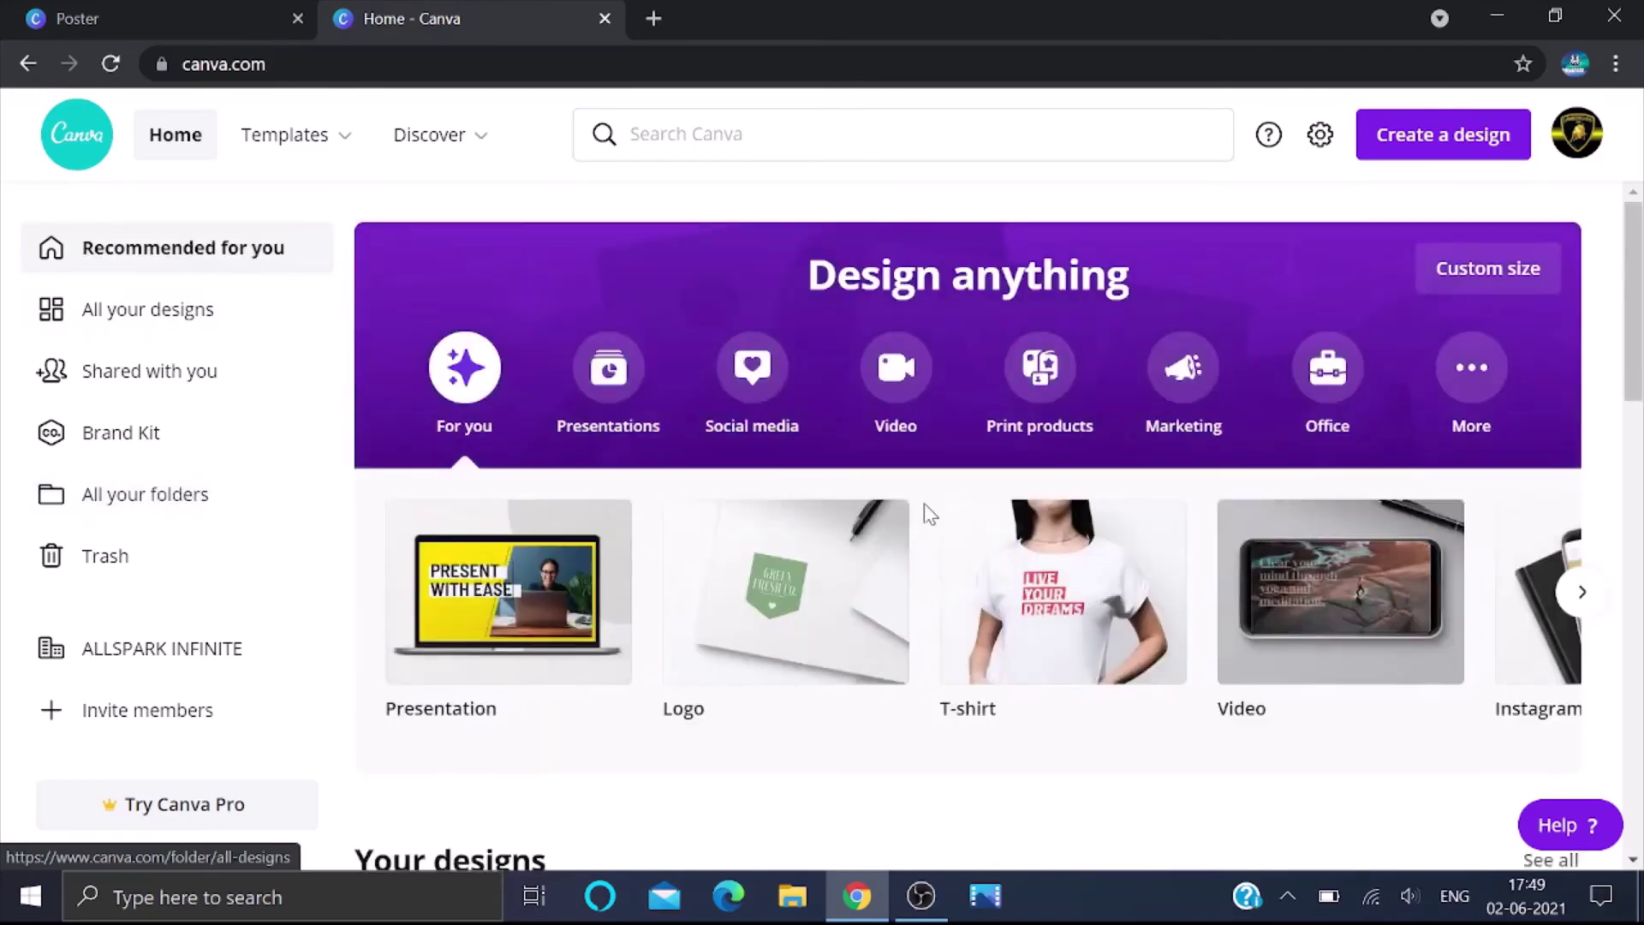
{"action": "scroll", "coordinate": [920, 514], "scroll_direction": "down", "scroll_amount": 15}
{"action": "scroll", "coordinate": [900, 386], "scroll_direction": "down", "scroll_amount": 8}
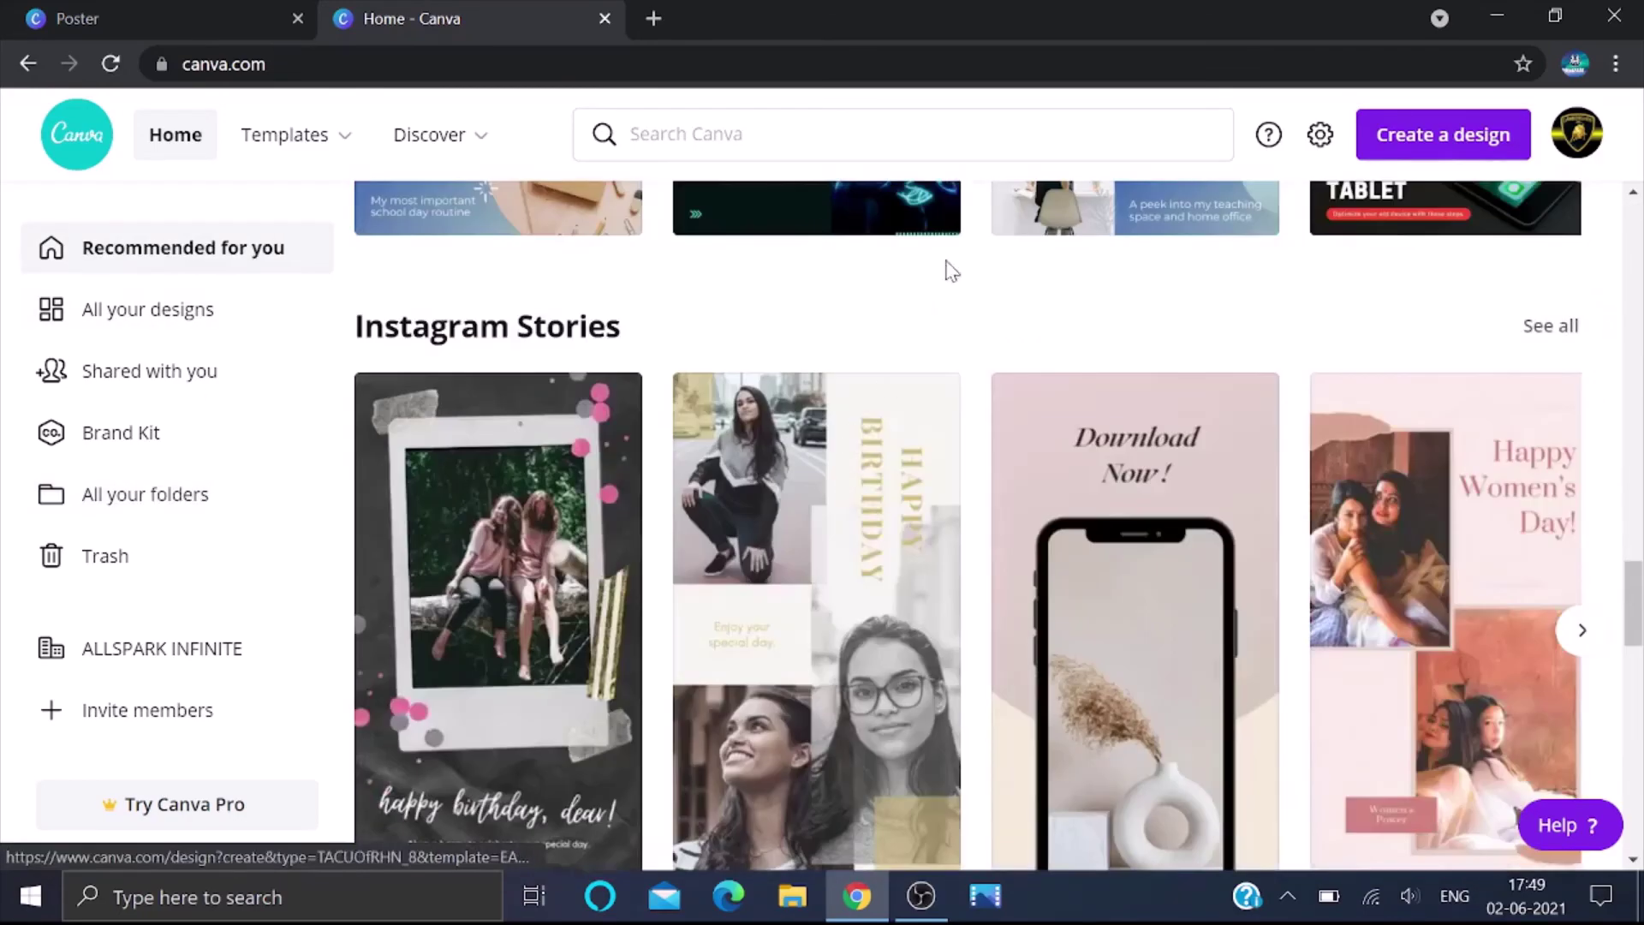
Show the design types suggested by the Canva search, and browse the home page from the design banner down to the professional templates.
{"action": "left_click", "coordinate": [882, 135]}
{"action": "scroll", "coordinate": [884, 264], "scroll_direction": "down", "scroll_amount": 3}
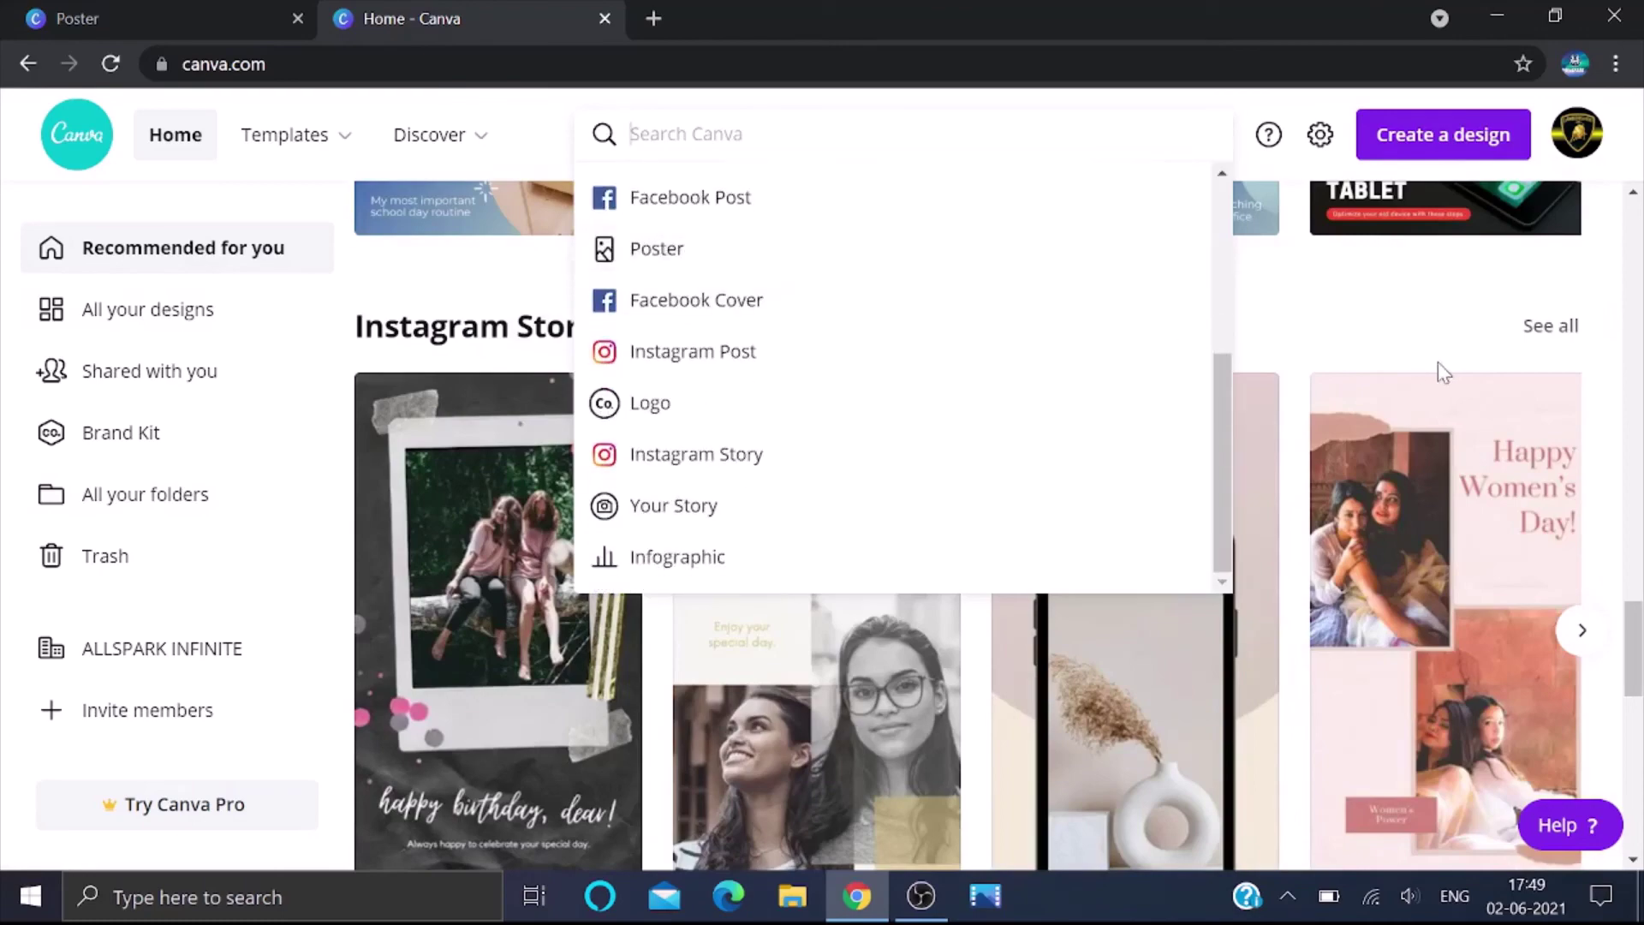
{"action": "scroll", "coordinate": [1439, 369], "scroll_direction": "up", "scroll_amount": 8}
{"action": "scroll", "coordinate": [1442, 366], "scroll_direction": "up", "scroll_amount": 5}
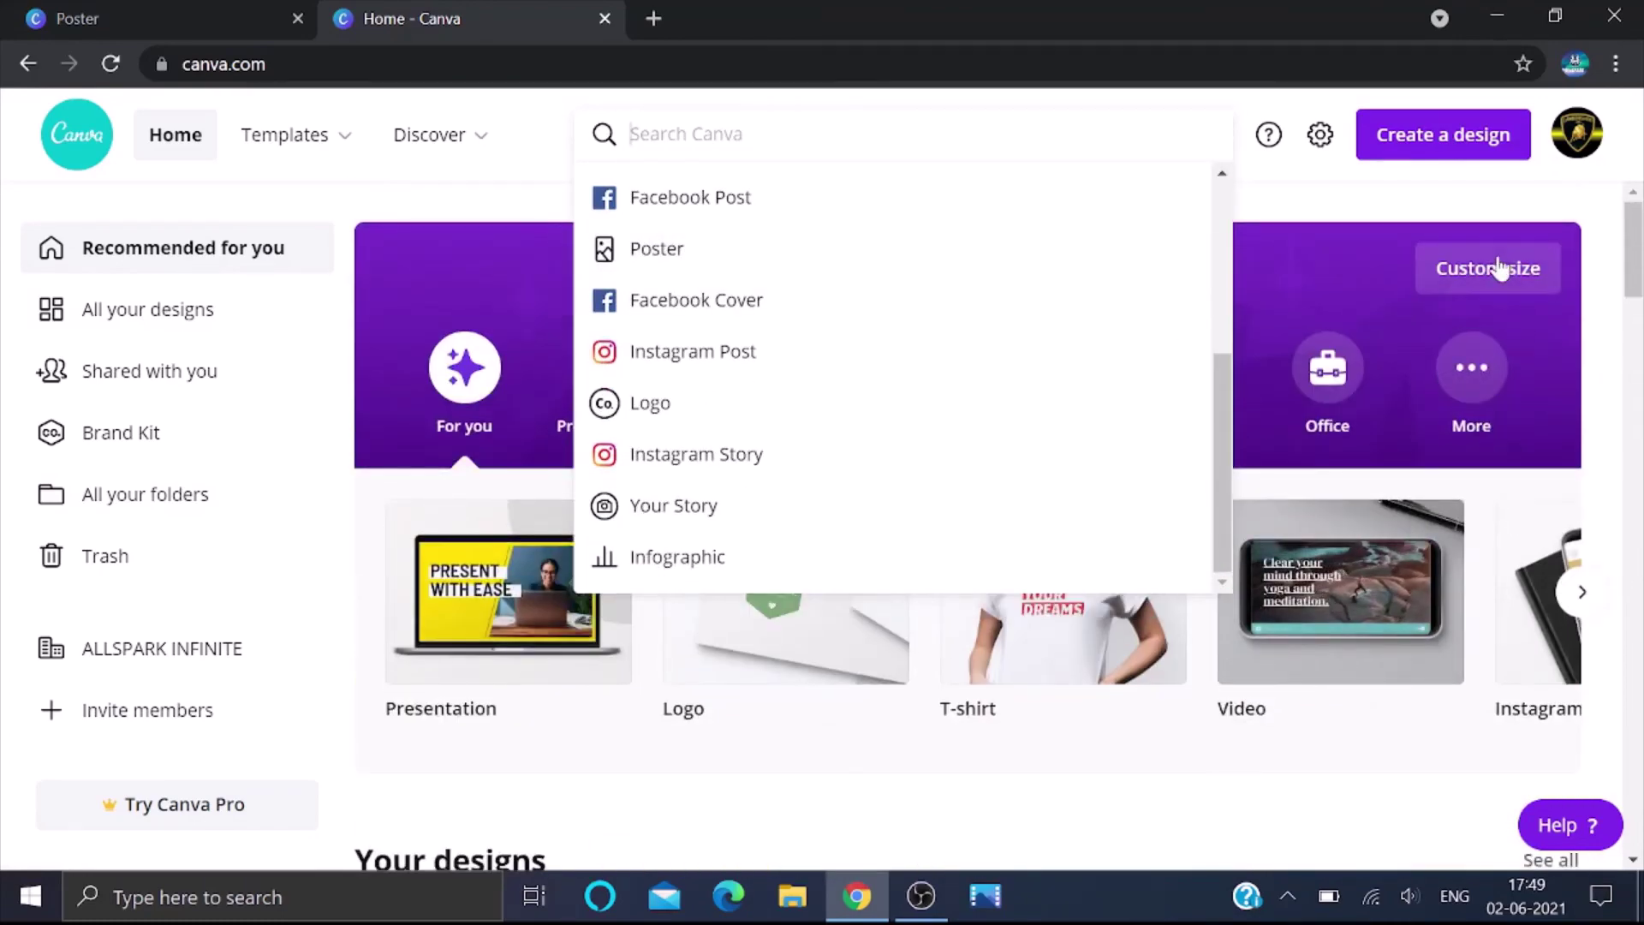
{"action": "scroll", "coordinate": [1242, 348], "scroll_direction": "down", "scroll_amount": 10}
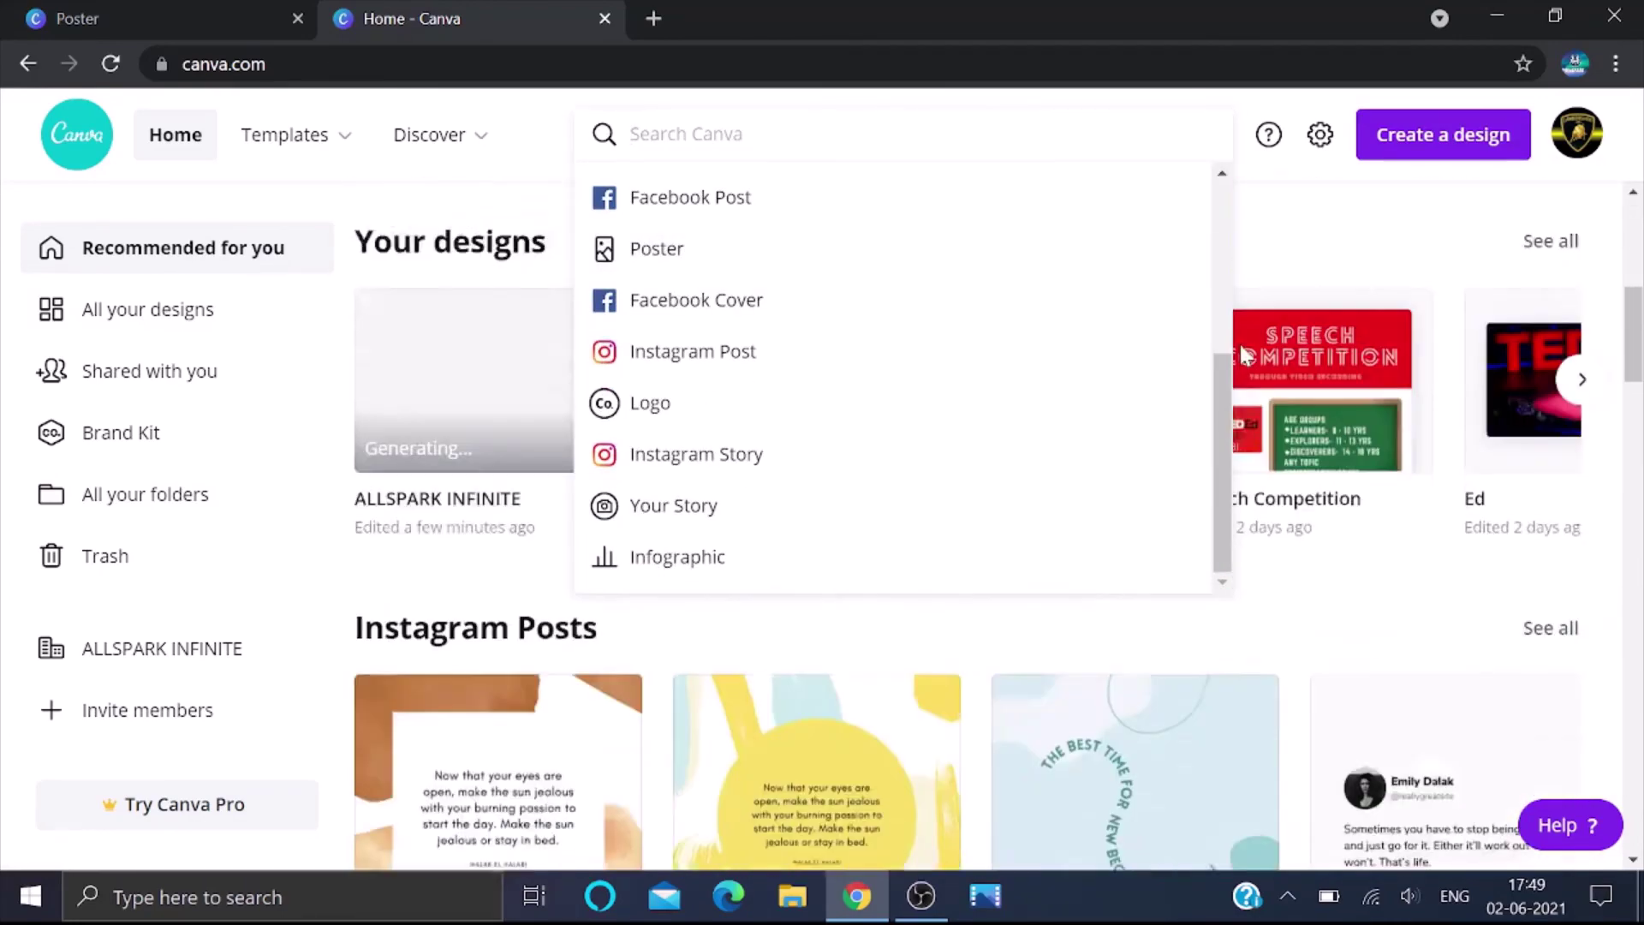
{"action": "scroll", "coordinate": [1241, 351], "scroll_direction": "down", "scroll_amount": 12}
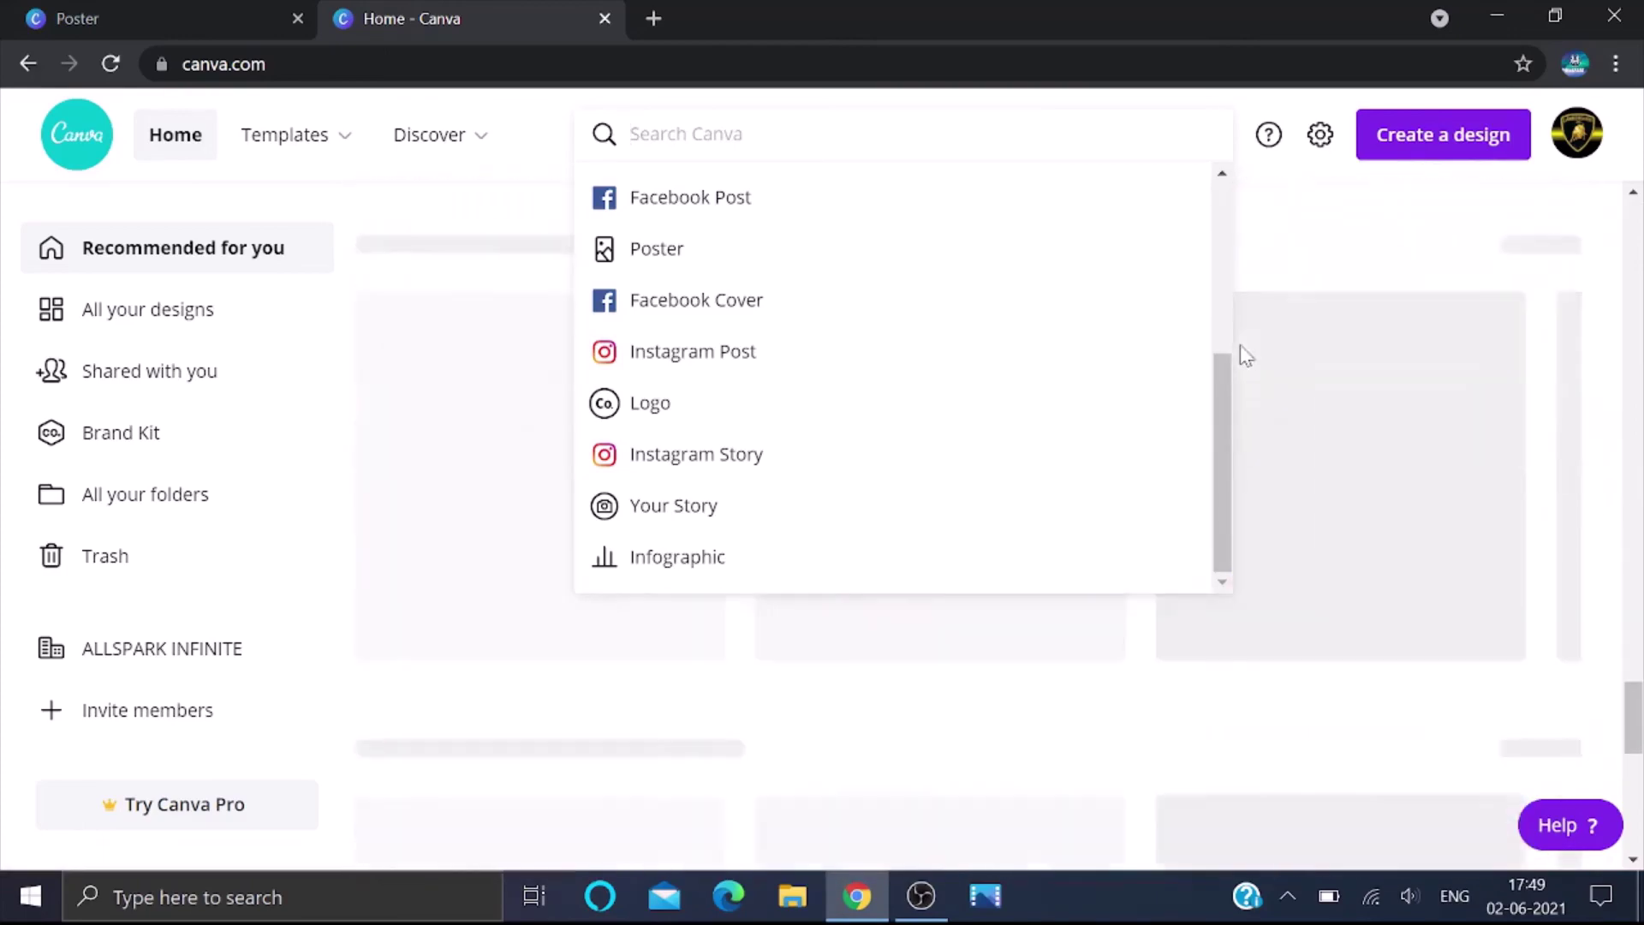
{"action": "scroll", "coordinate": [1242, 356], "scroll_direction": "down", "scroll_amount": 6}
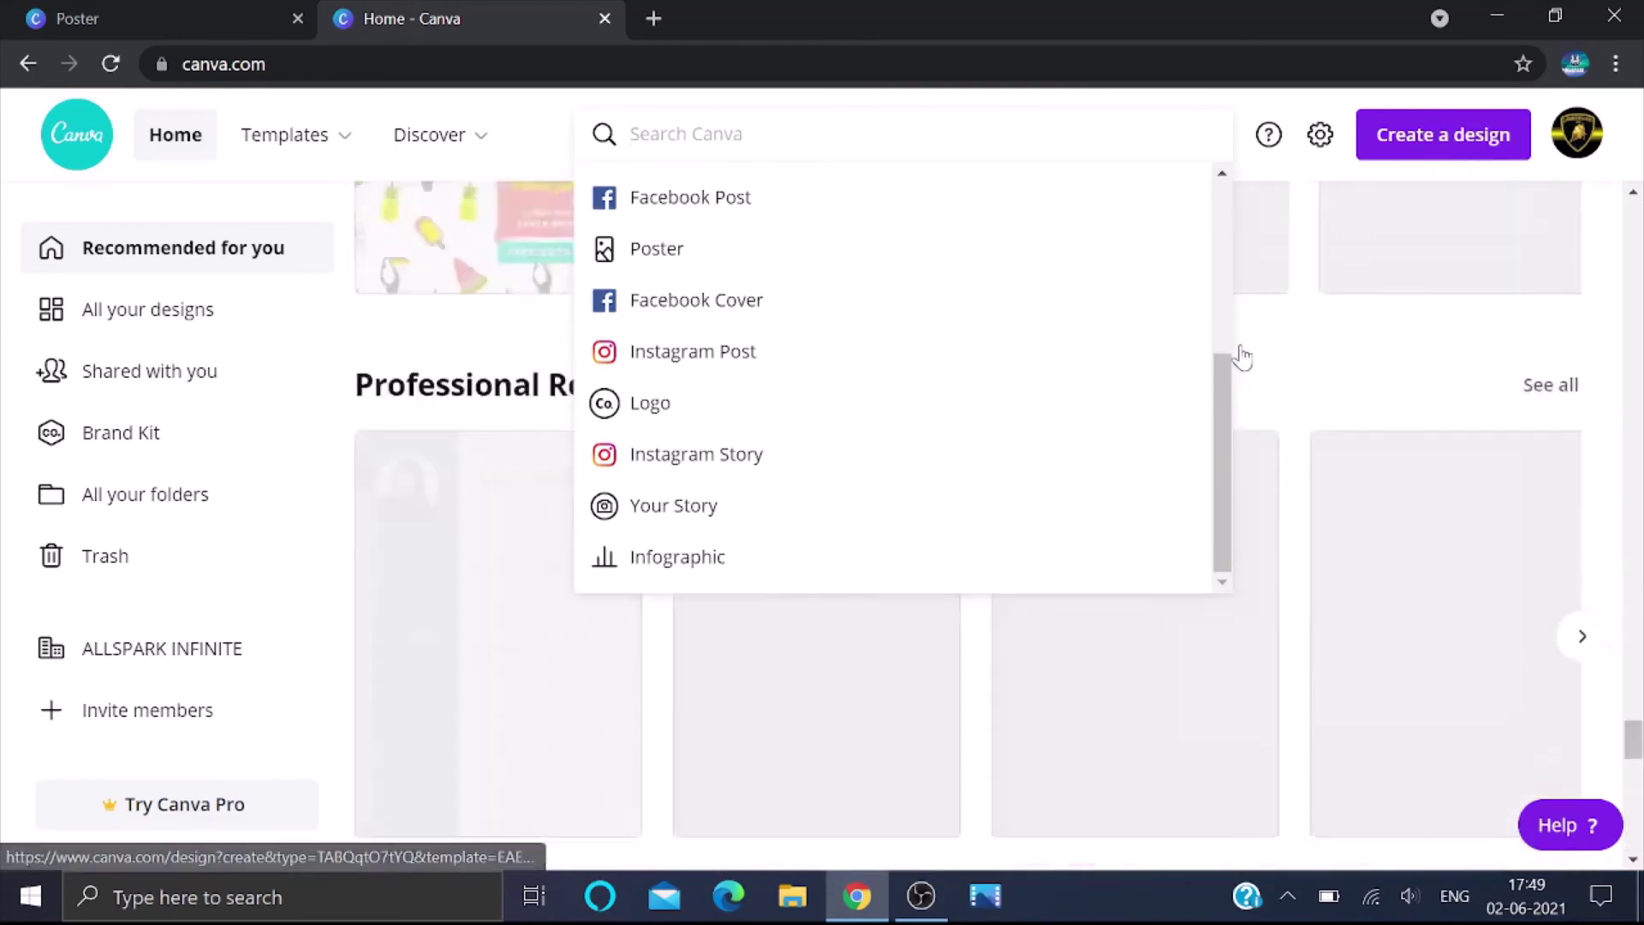